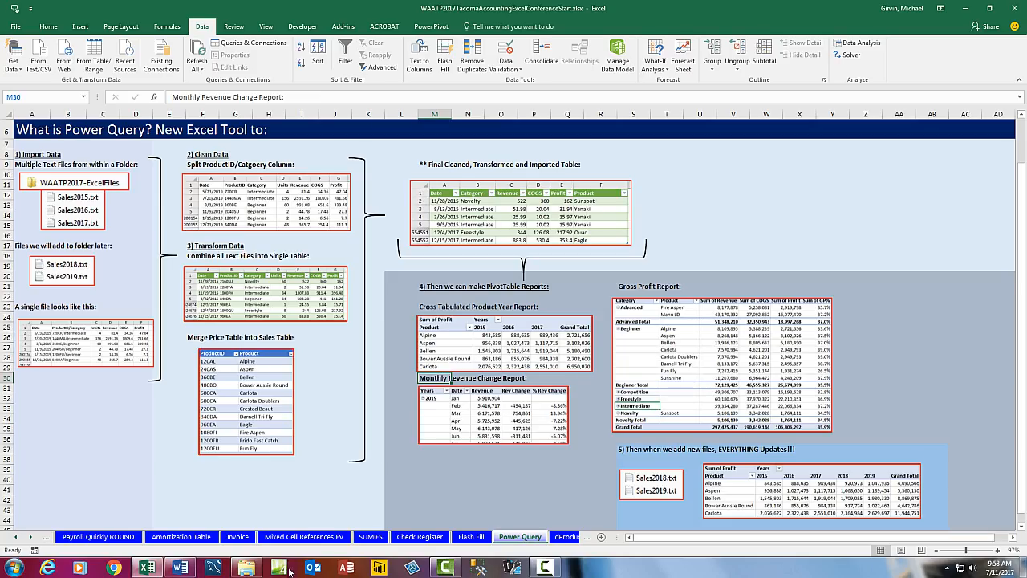
# Switch to File Explorer and open the Start folder in WAATP2017-ExcelFiles, examining the 2015Sales.txt contents and the non-text files
pyautogui.click(246, 568)
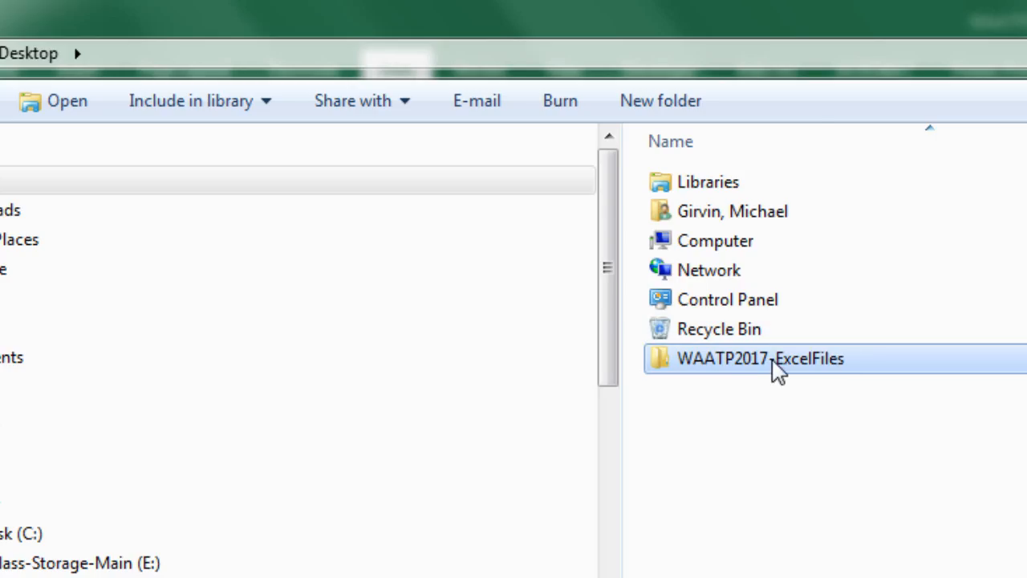
pyautogui.doubleClick(750, 359)
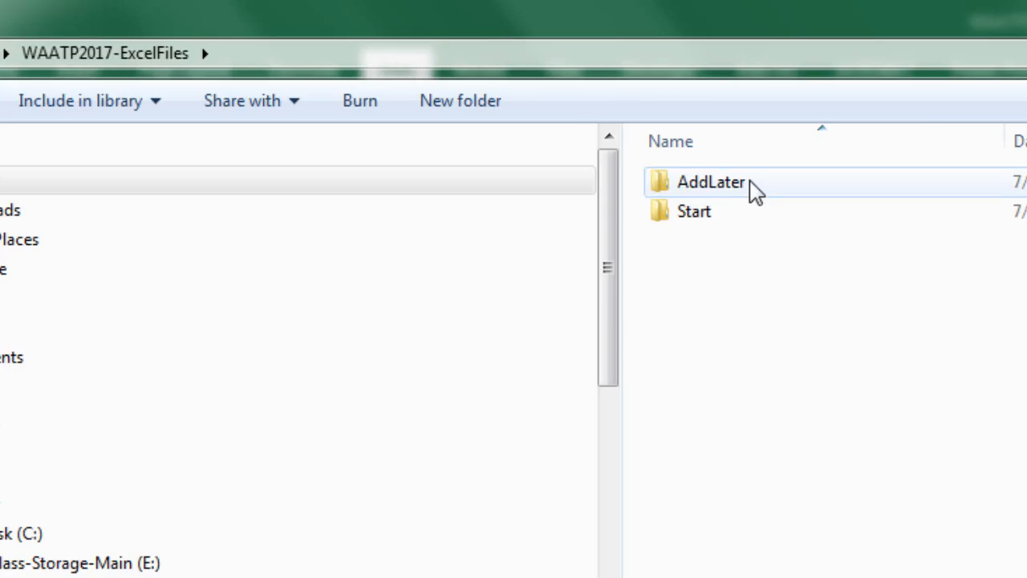
pyautogui.doubleClick(695, 214)
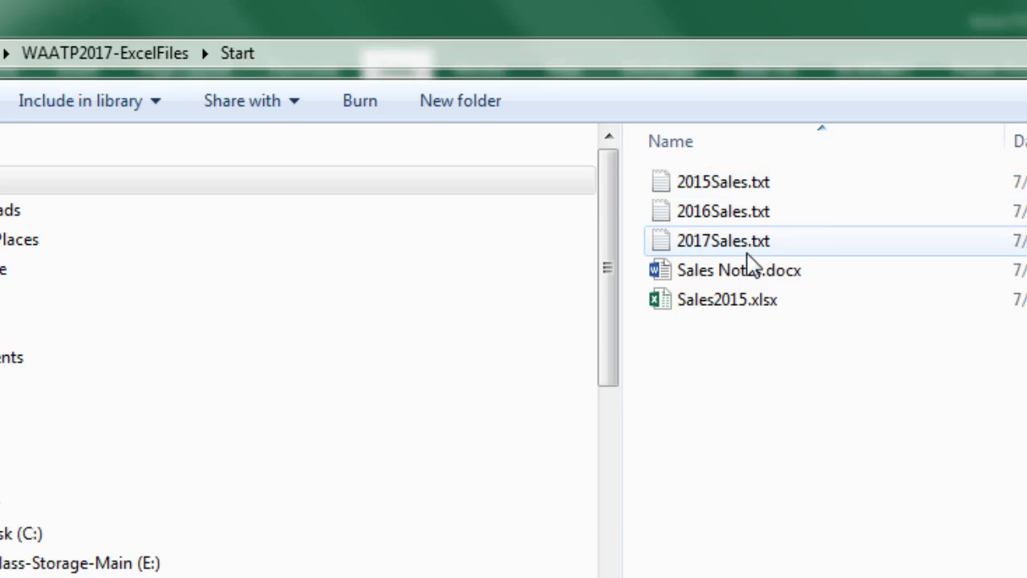
pyautogui.doubleClick(724, 192)
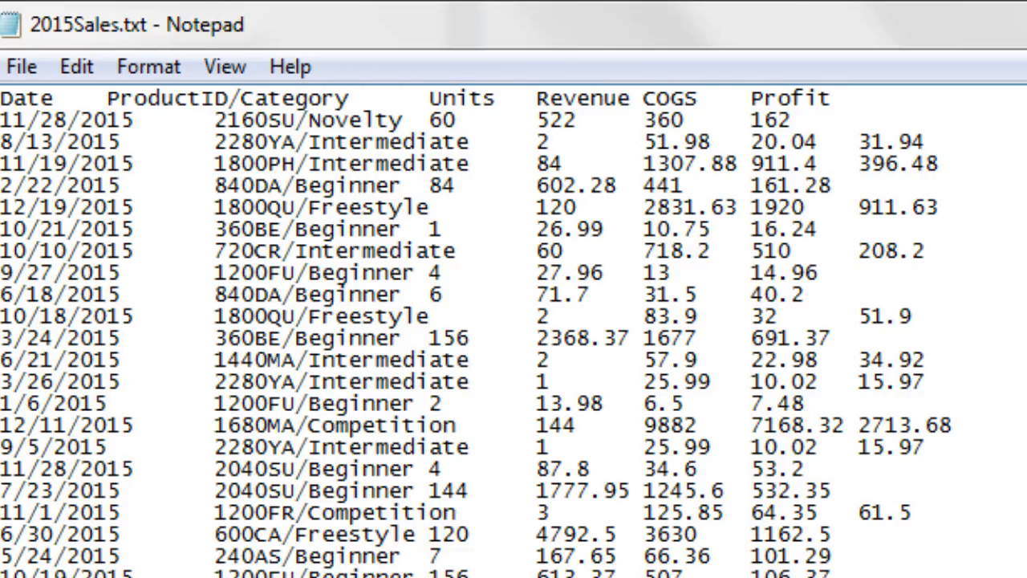
pyautogui.hotkey('alt', 'F4')
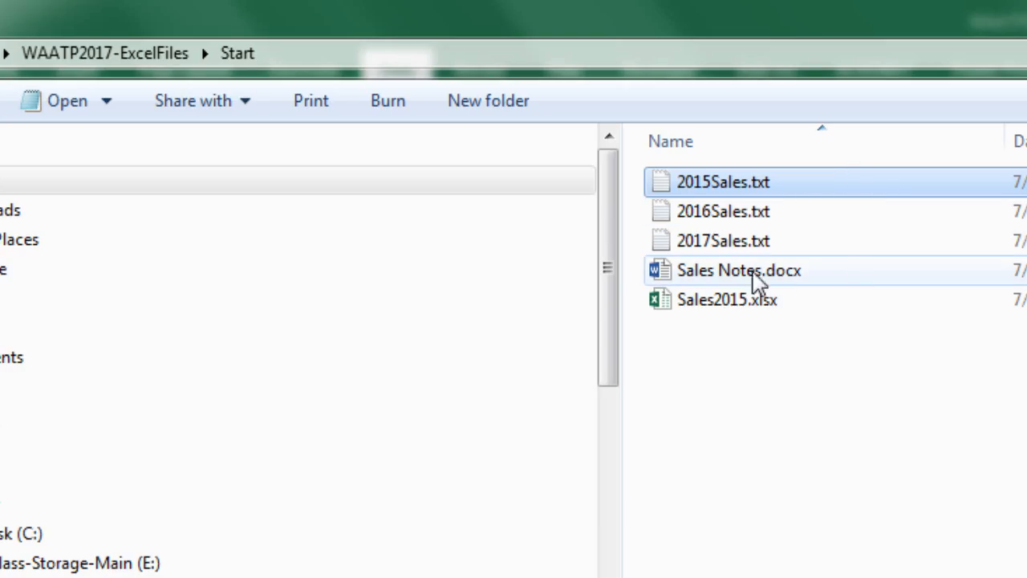
pyautogui.click(717, 277)
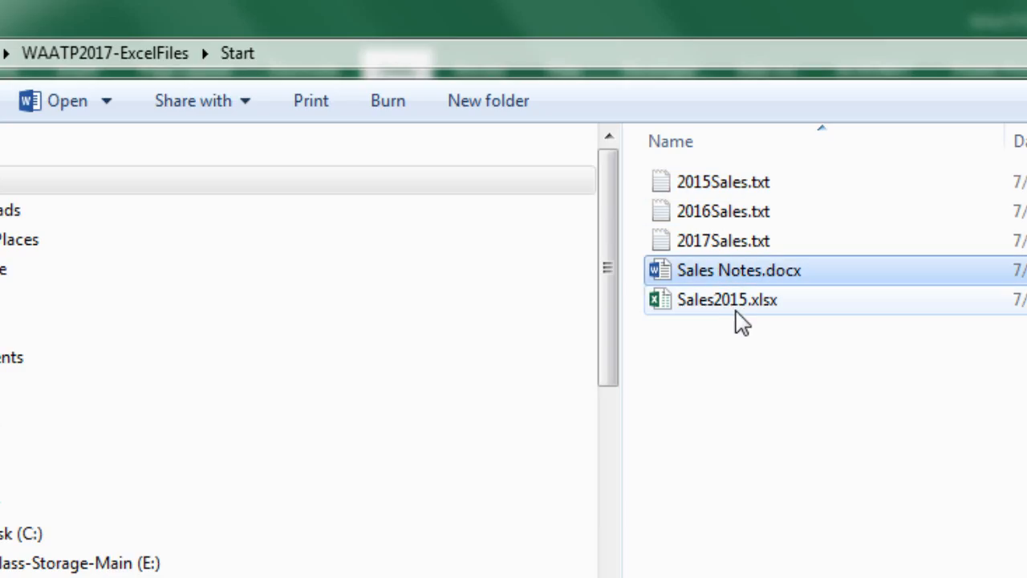
pyautogui.click(735, 309)
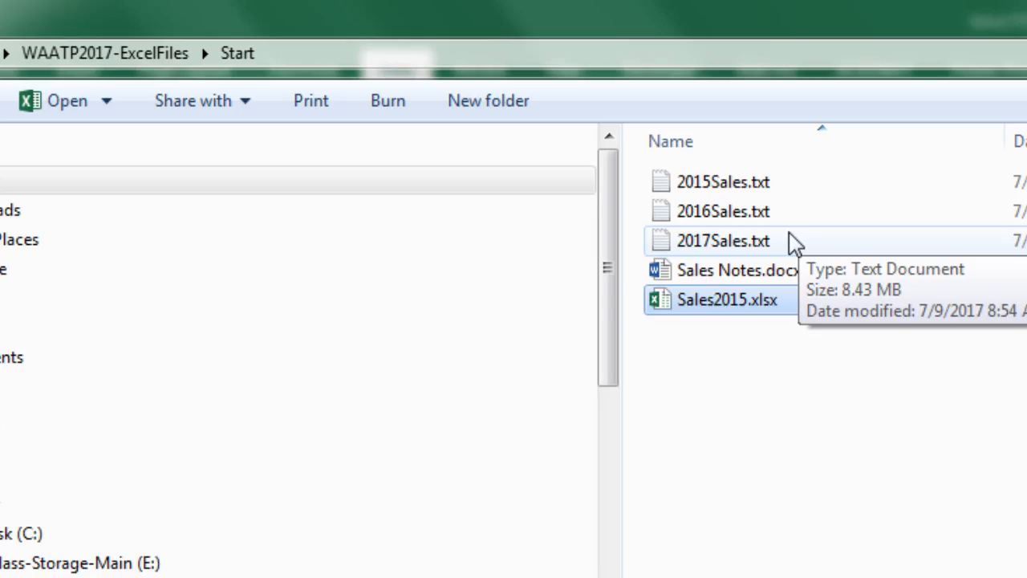
# Examine the files in the AddLater folder and return to the Start folder
pyautogui.click(0, 53)
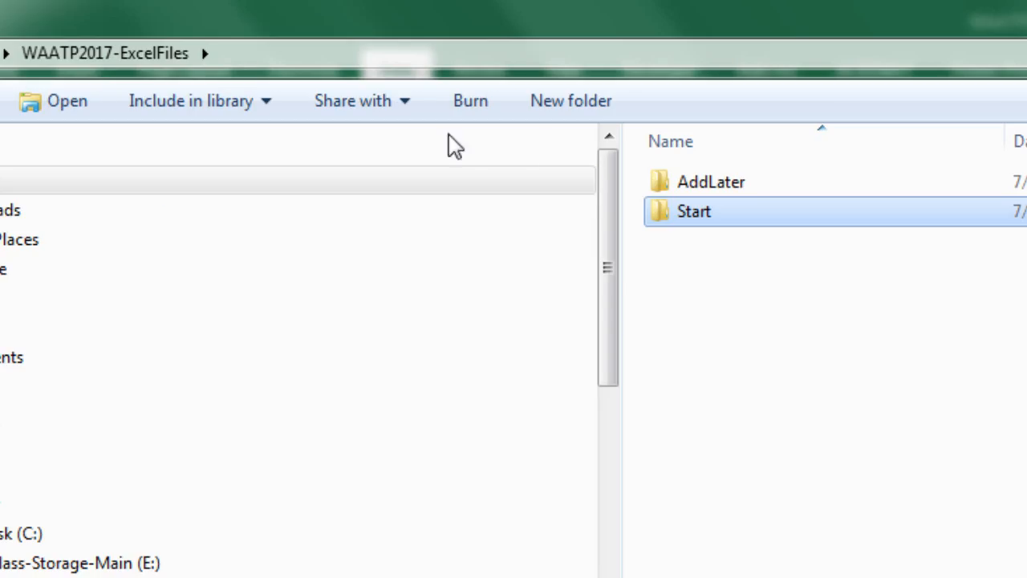
pyautogui.click(704, 187)
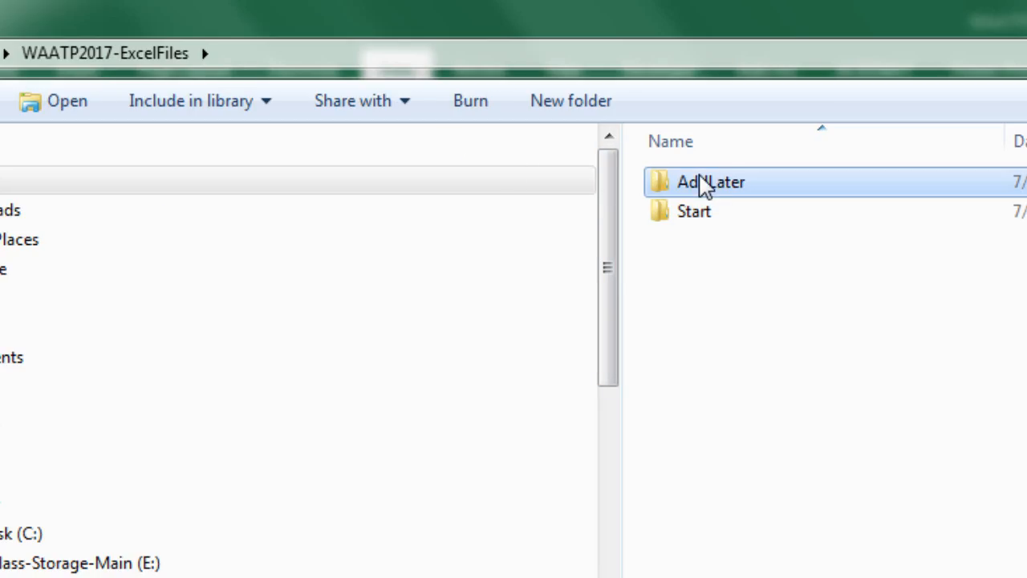
pyautogui.doubleClick(703, 186)
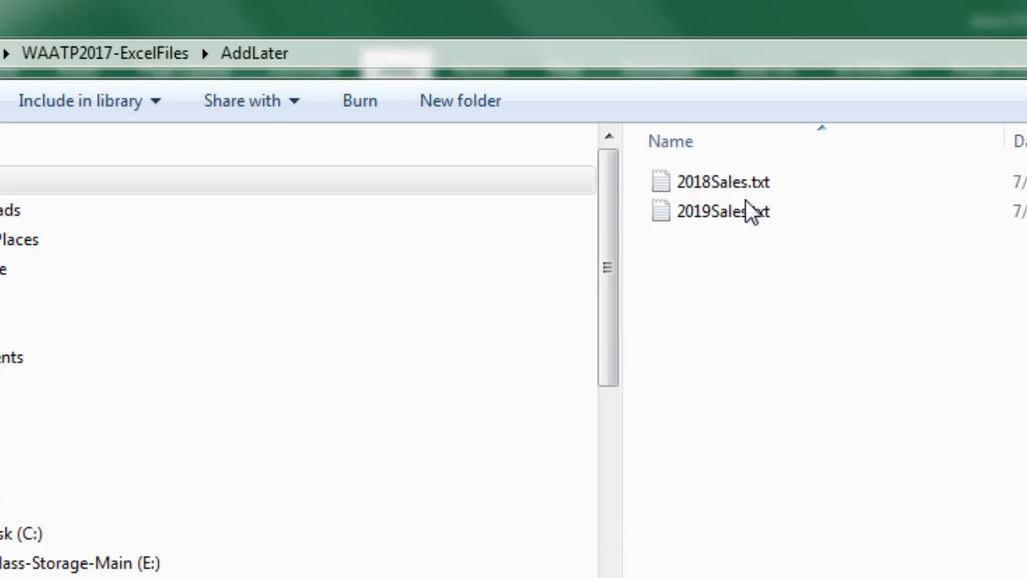
pyautogui.press('BackSpace')
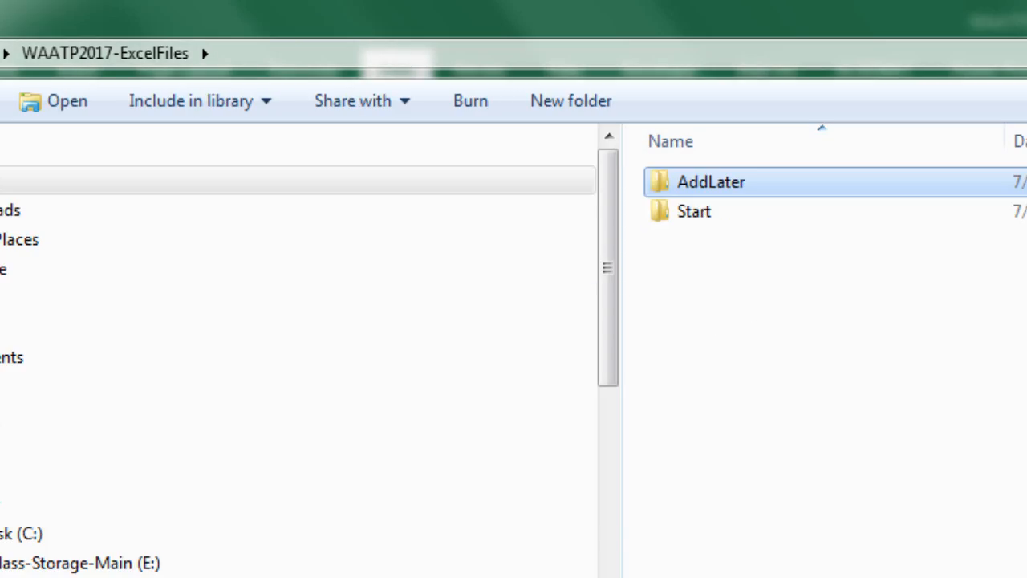
pyautogui.click(689, 222)
pyautogui.doubleClick(688, 221)
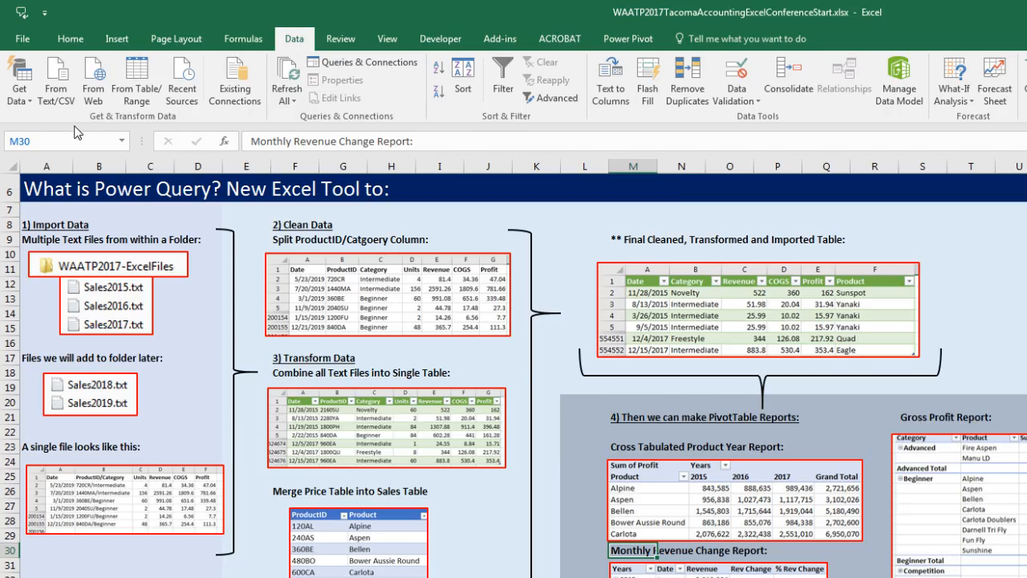
# In Excel, create a from-folder query on the Start folder in WAATP2017-ExcelFiles and open it for editing in the Query Editor
pyautogui.click(32, 102)
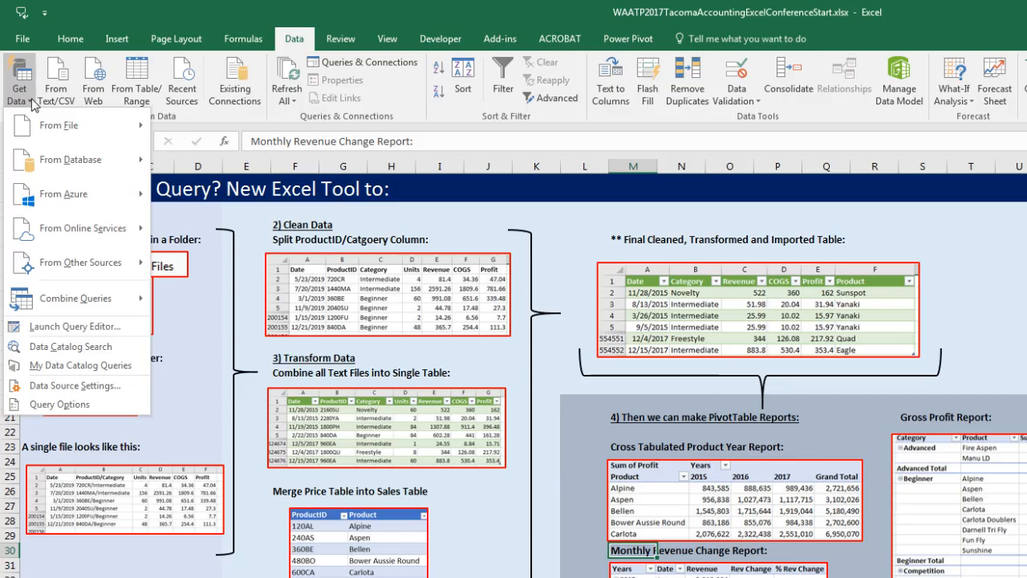
pyautogui.moveTo(48, 131)
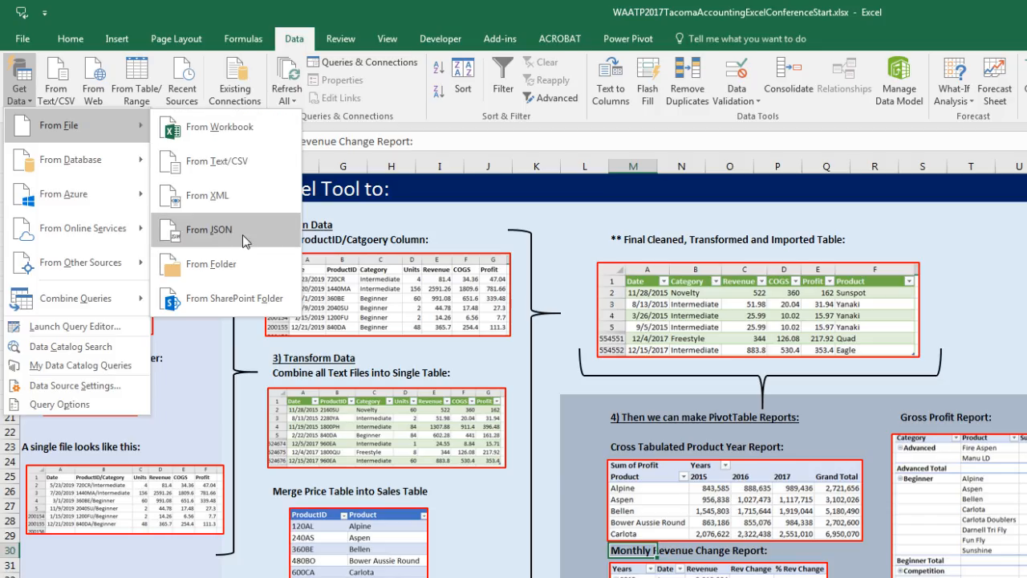
pyautogui.click(219, 269)
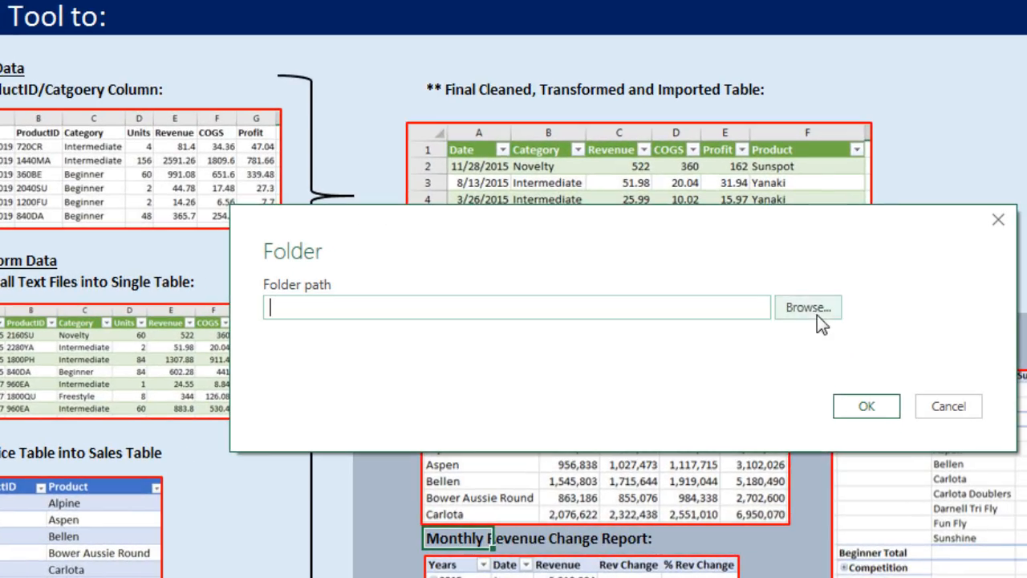
pyautogui.click(838, 344)
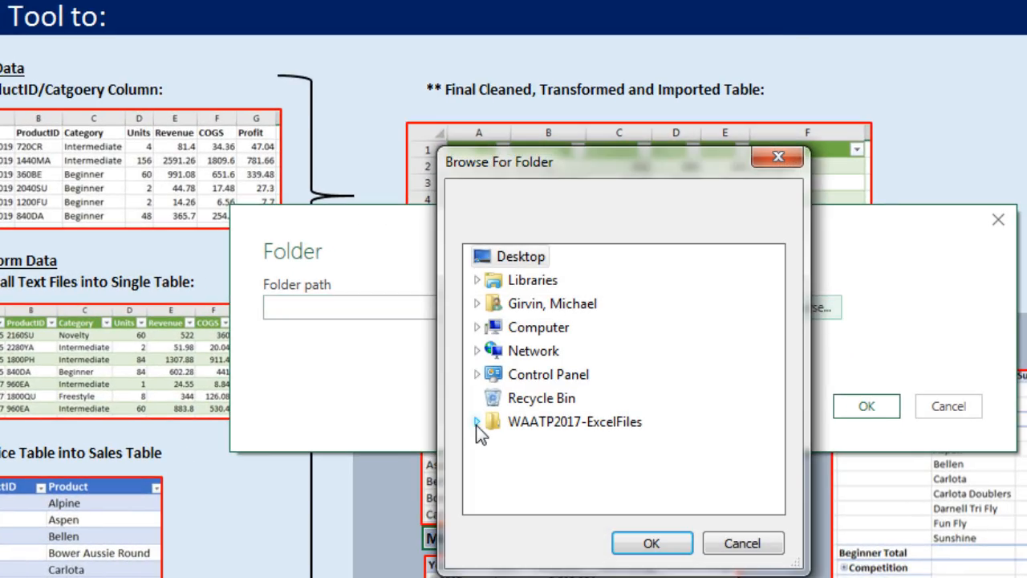
pyautogui.click(476, 420)
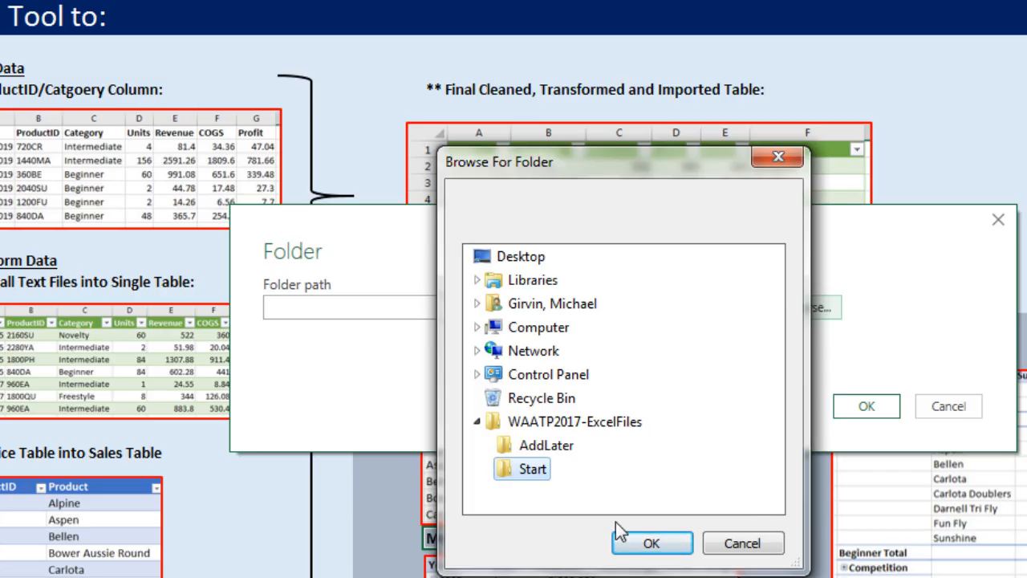
pyautogui.click(652, 543)
pyautogui.click(873, 406)
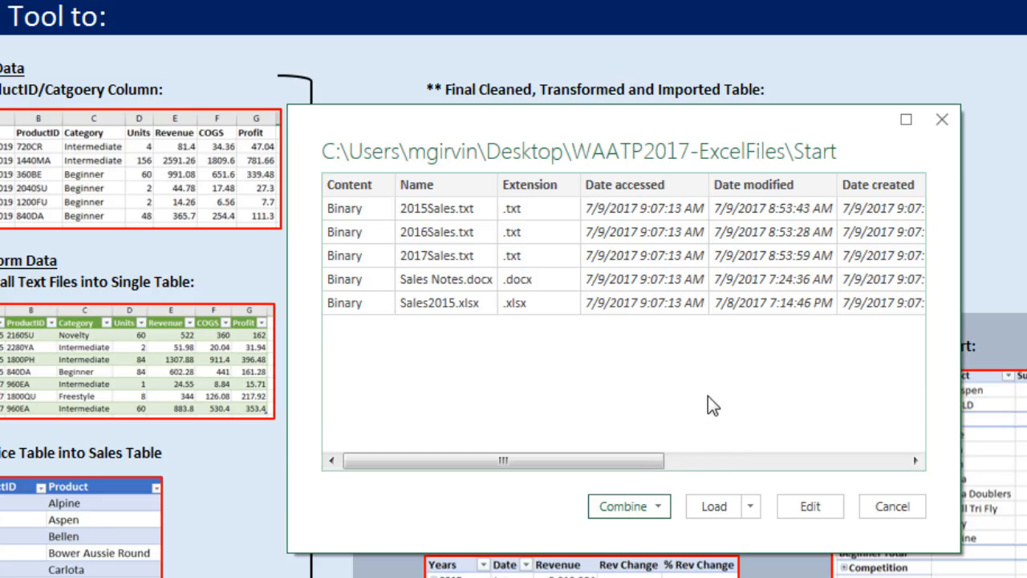
pyautogui.click(812, 507)
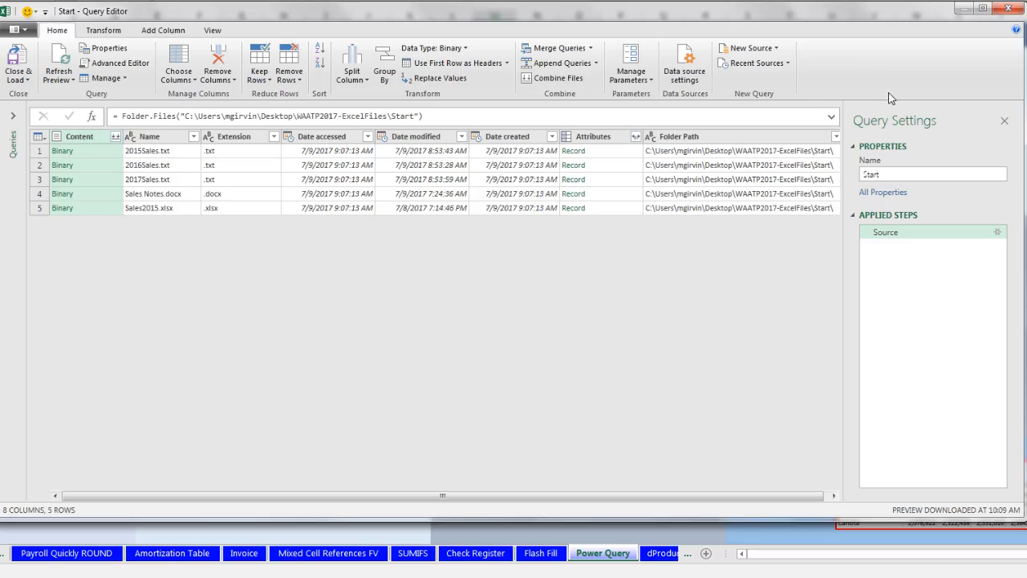
# Rename the query as AllSalesTablesCombined
pyautogui.click(897, 170)
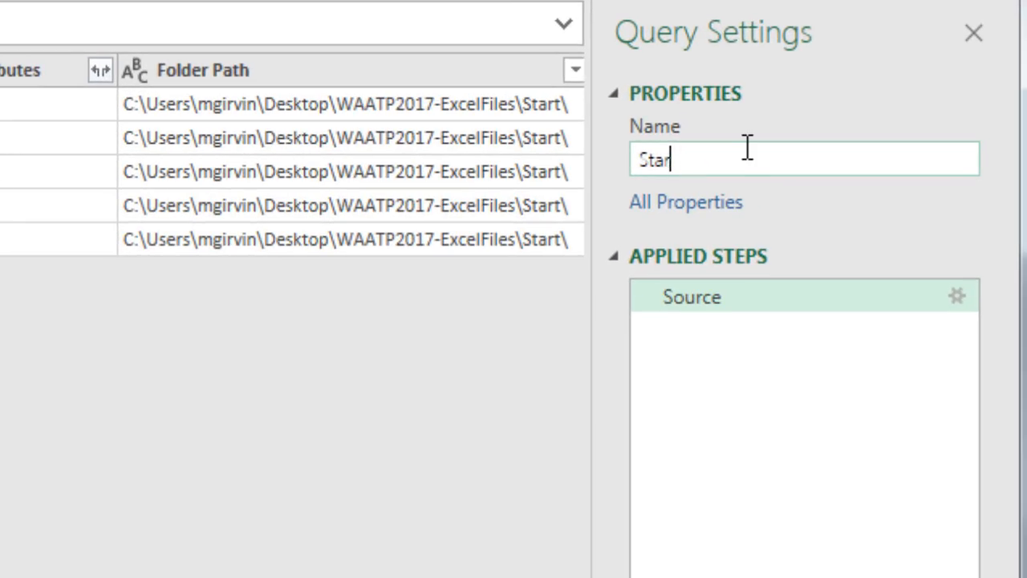
pyautogui.press('BackSpace')
pyautogui.press('BackSpace')
pyautogui.press('BackSpace')
pyautogui.press('BackSpace')
pyautogui.write('AllSalesTablesCombined')
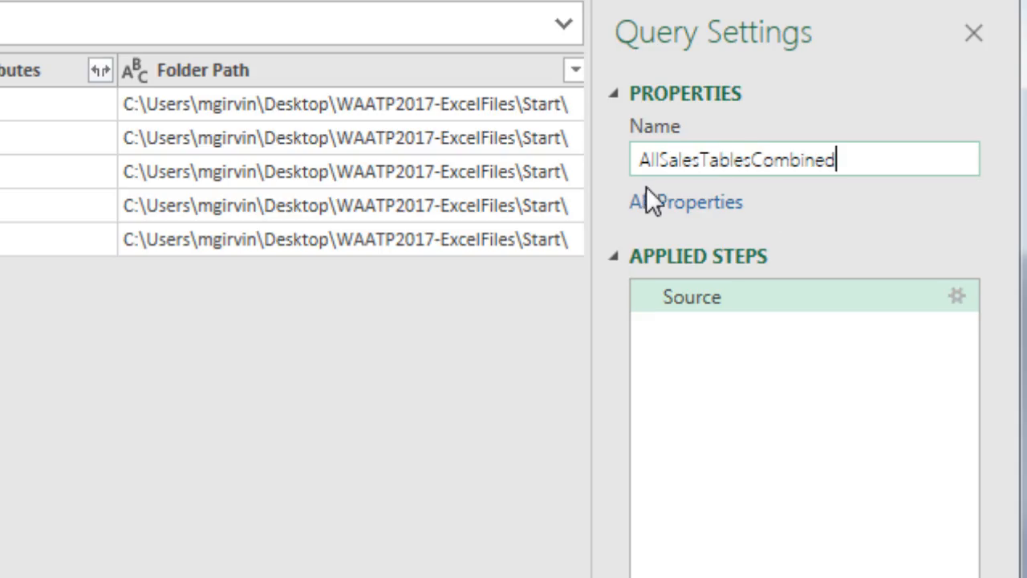
pyautogui.press('Return')
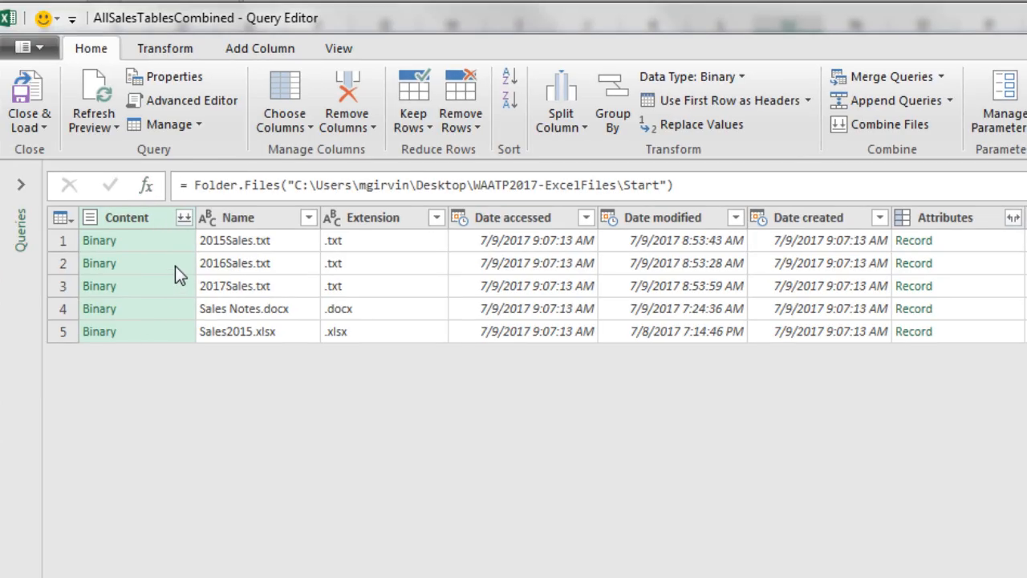
pyautogui.click(180, 244)
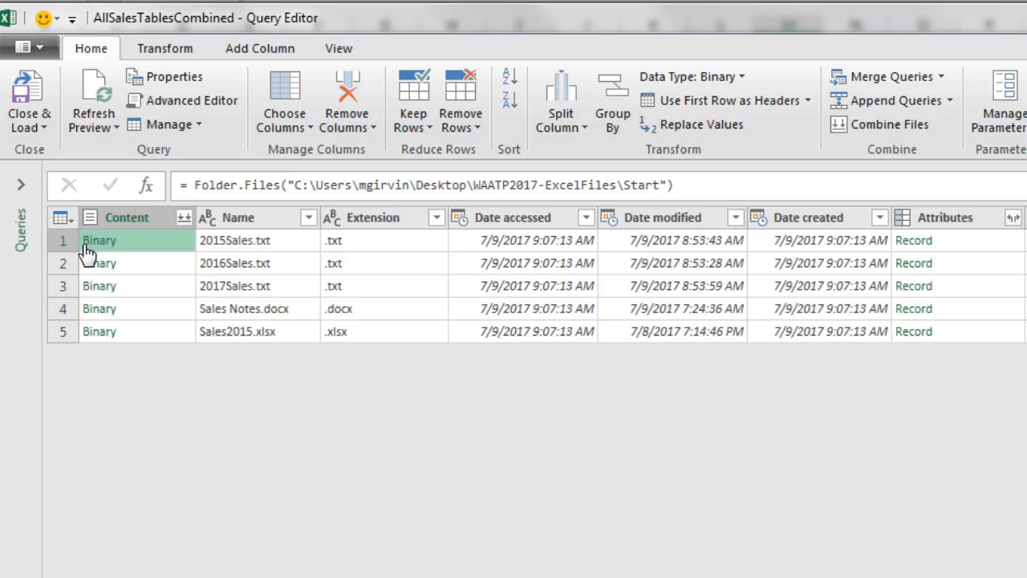
pyautogui.click(178, 268)
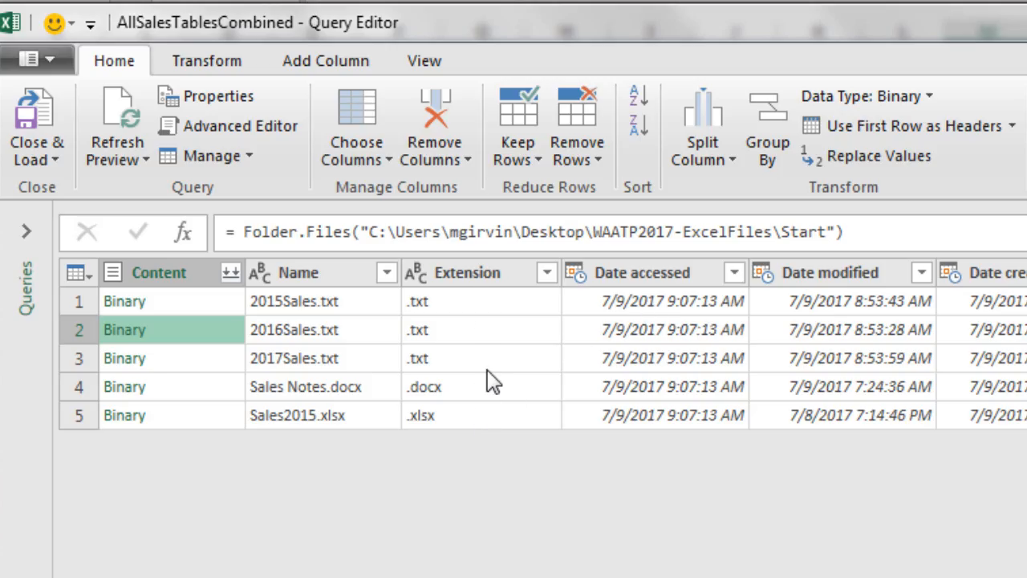
# Transform the text in the Extension column to lowercase
pyautogui.click(486, 282)
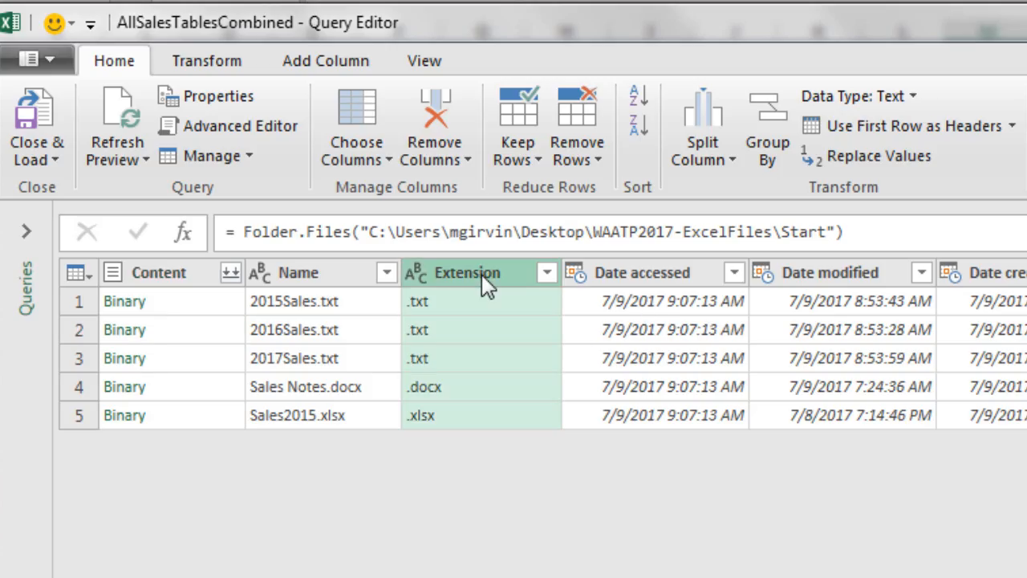
pyautogui.click(204, 63)
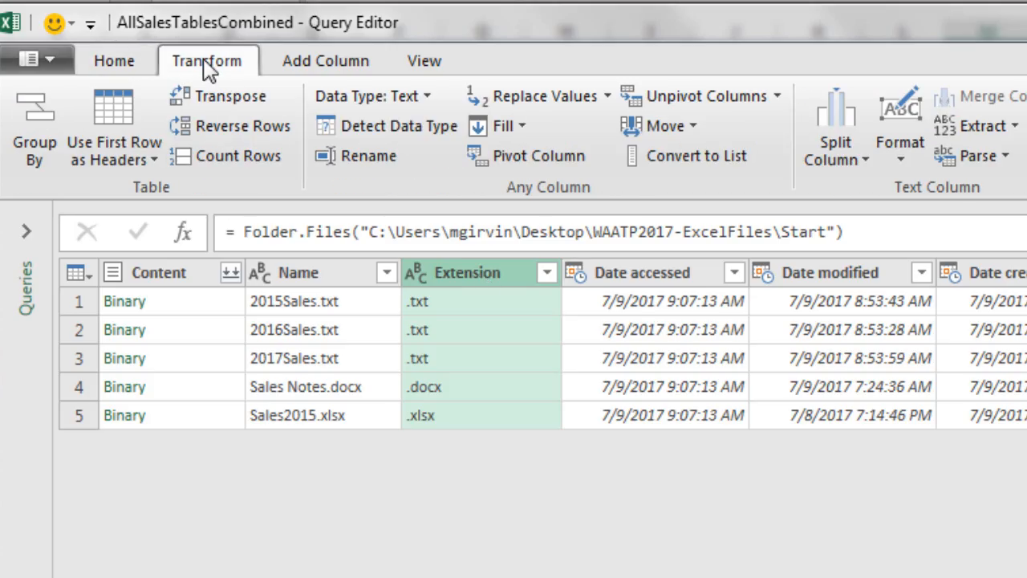
pyautogui.click(899, 161)
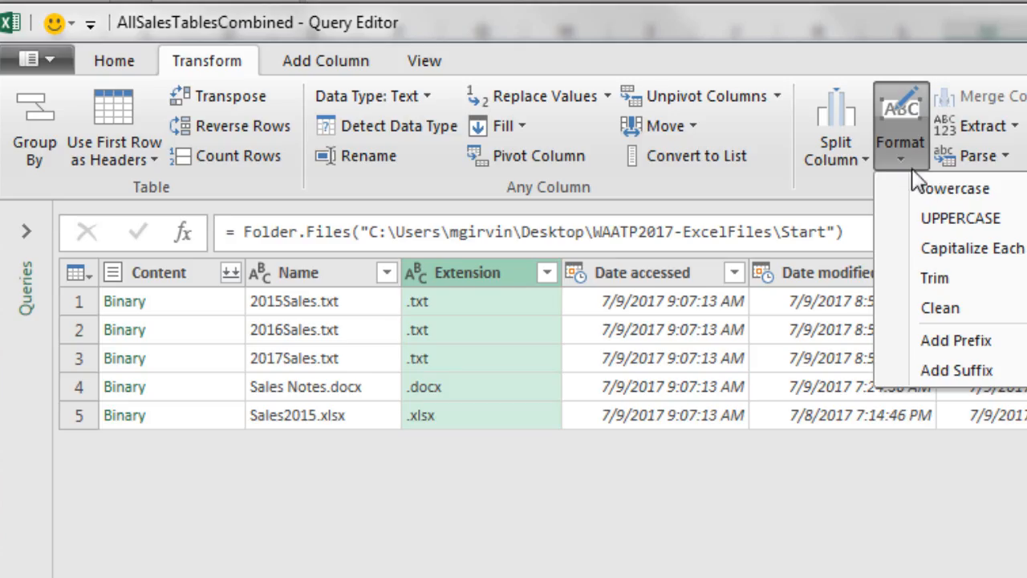
pyautogui.click(924, 194)
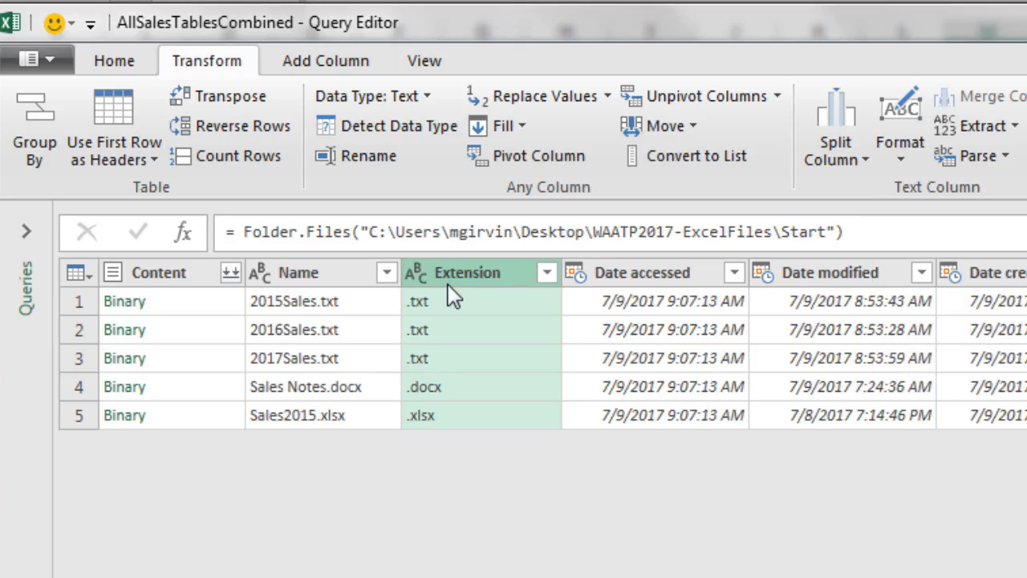
pyautogui.rightClick(447, 276)
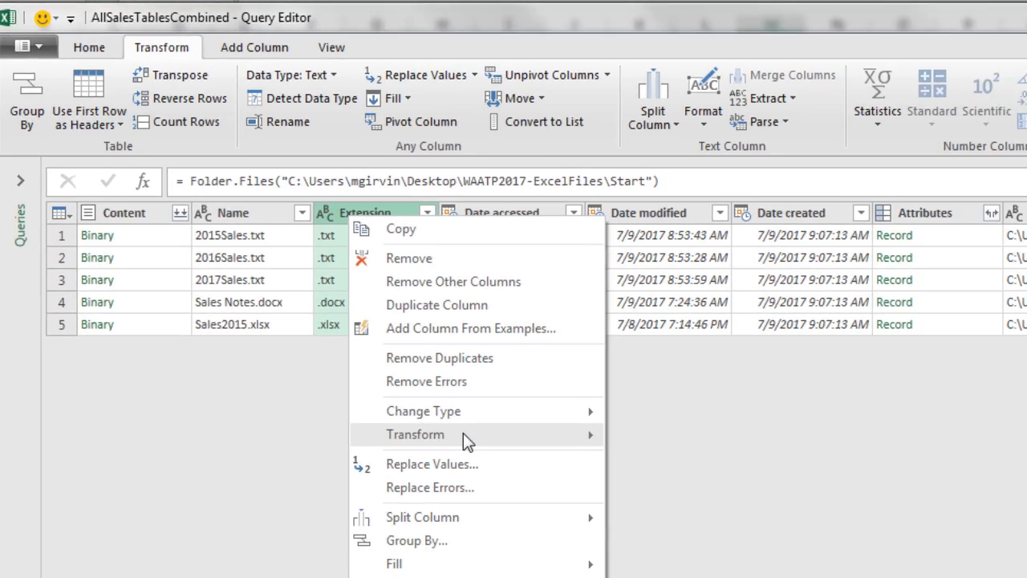
pyautogui.moveTo(652, 555)
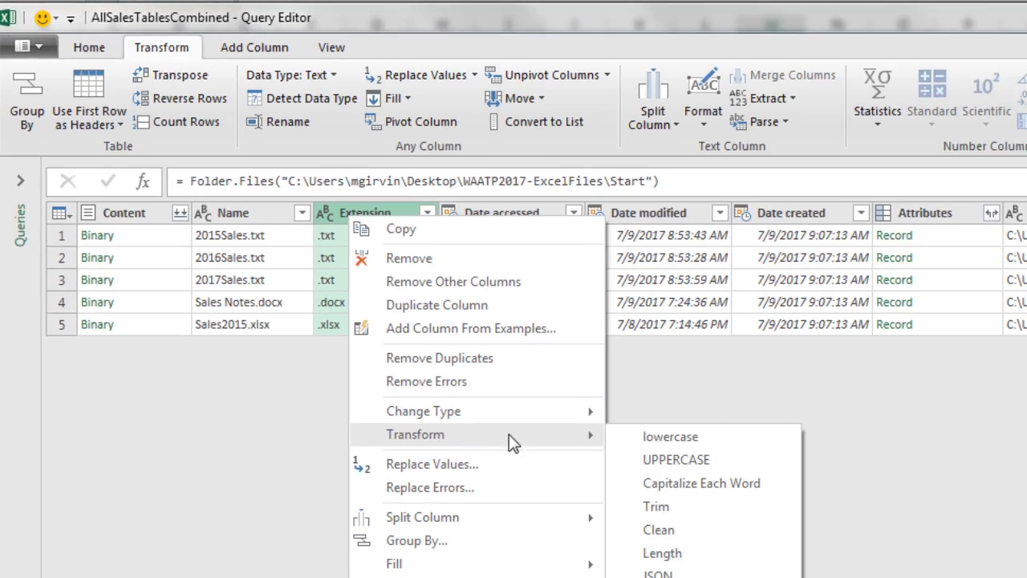
pyautogui.click(667, 437)
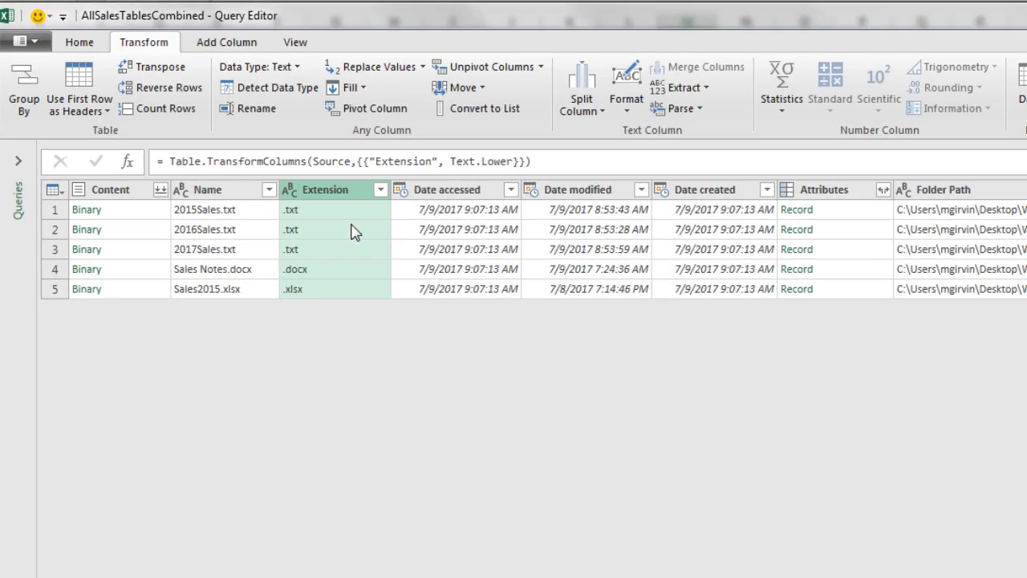
# Filter the Extension column to keep only .txt files
pyautogui.click(381, 190)
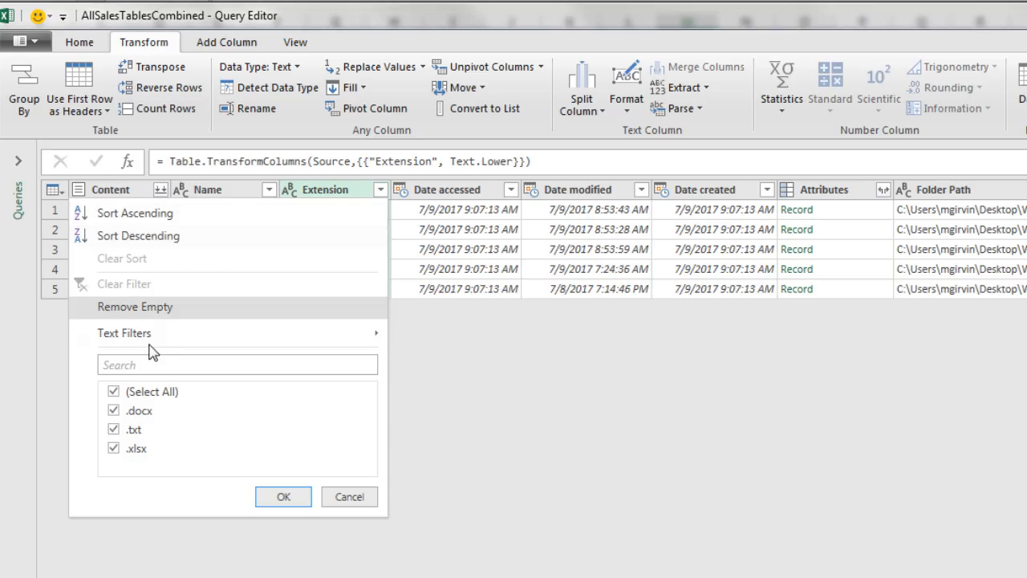
pyautogui.click(112, 393)
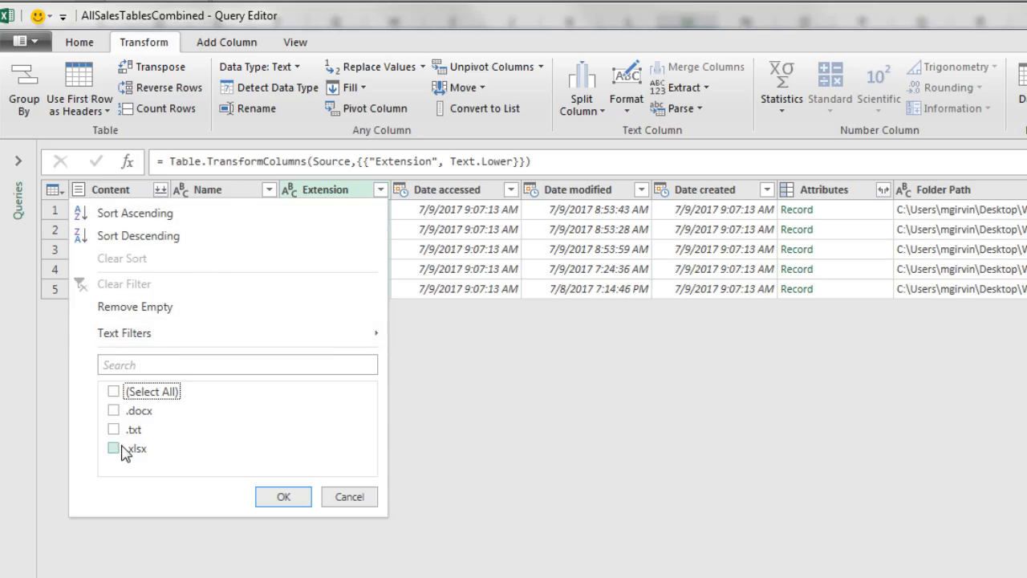
pyautogui.click(115, 430)
pyautogui.click(273, 494)
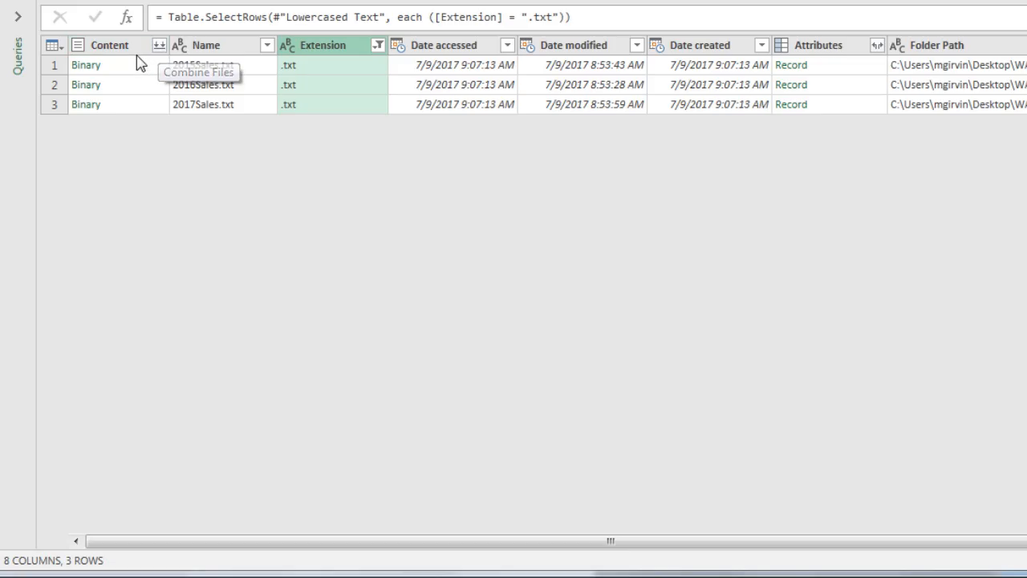
# Combine the files in the Content column using the first file as example, Tab delimiter and type detection based on the first 200 rows
pyautogui.click(159, 45)
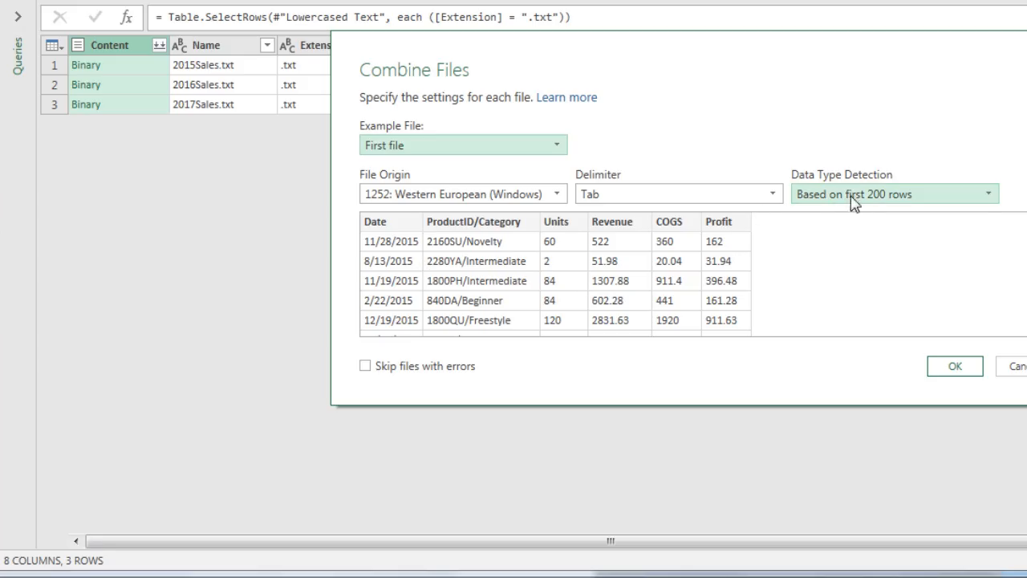
pyautogui.click(965, 373)
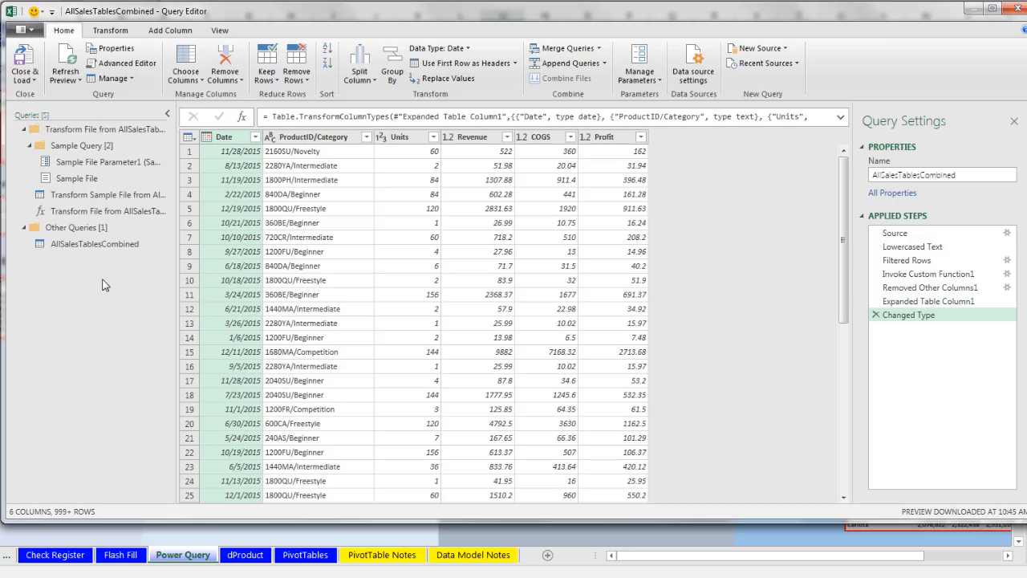
# Examine the generated helper queries: Sample File, the sample-file transform query and the Transform File function
pyautogui.click(77, 178)
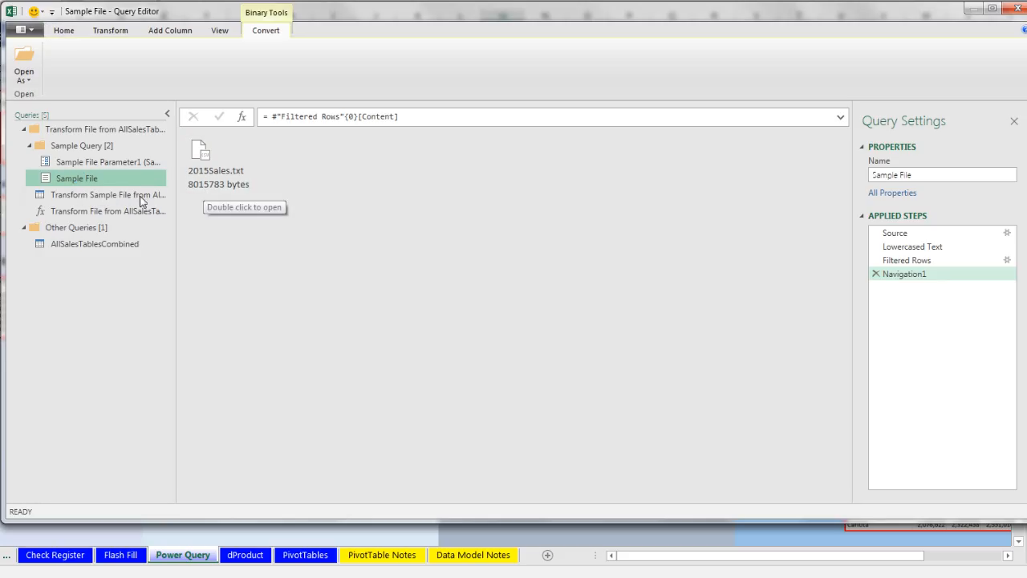
pyautogui.click(62, 197)
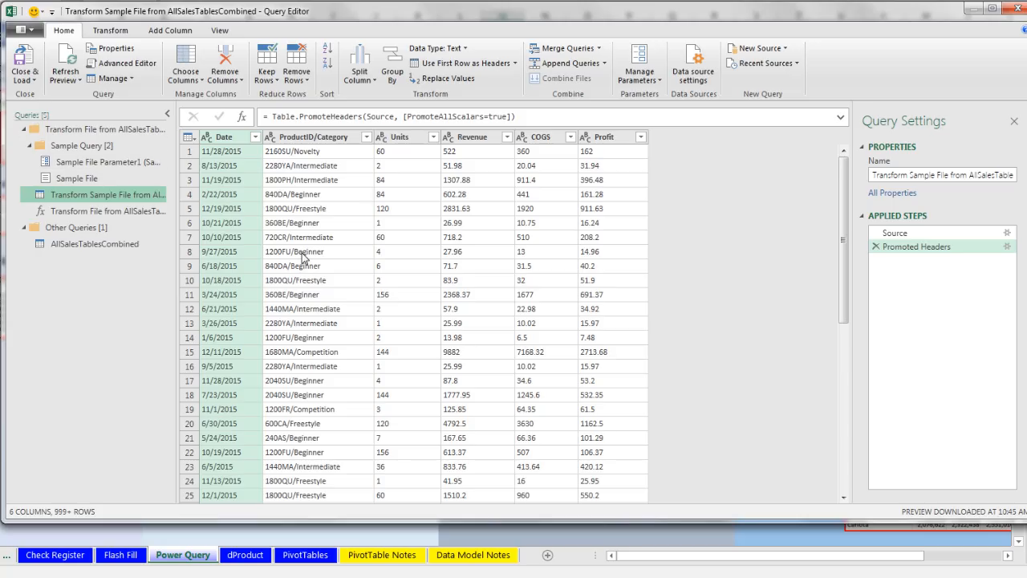
pyautogui.click(88, 211)
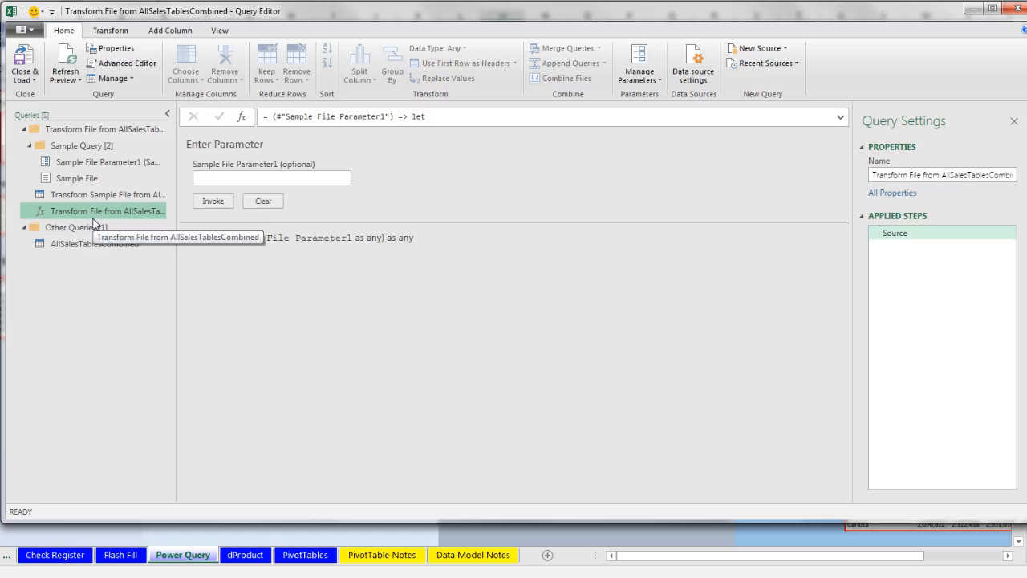
# Review the applied steps of AllSalesTablesCombined from Invoke Custom Function1 to Changed Type, and check the folder path in the Source step
pyautogui.click(64, 247)
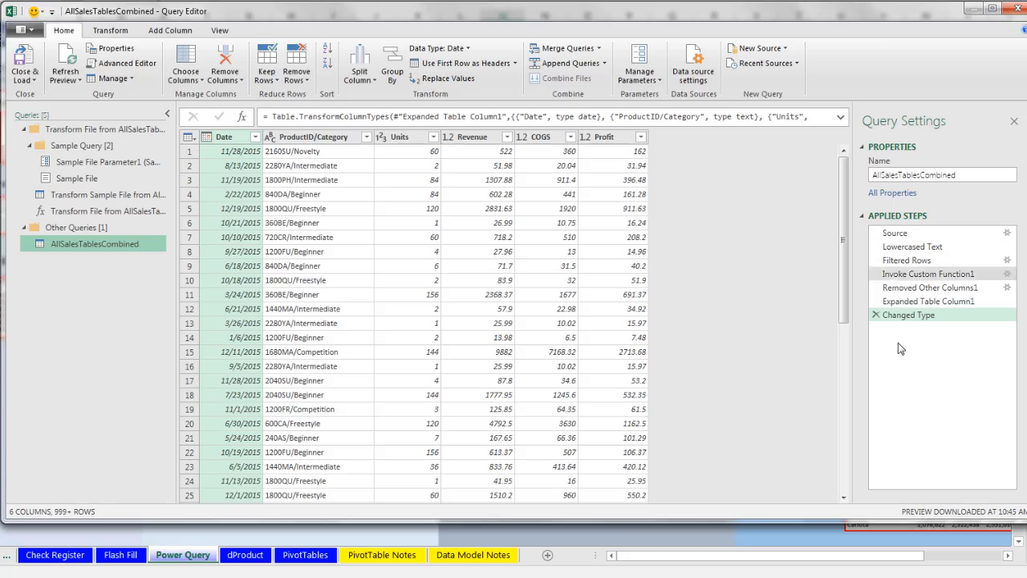
pyautogui.click(924, 275)
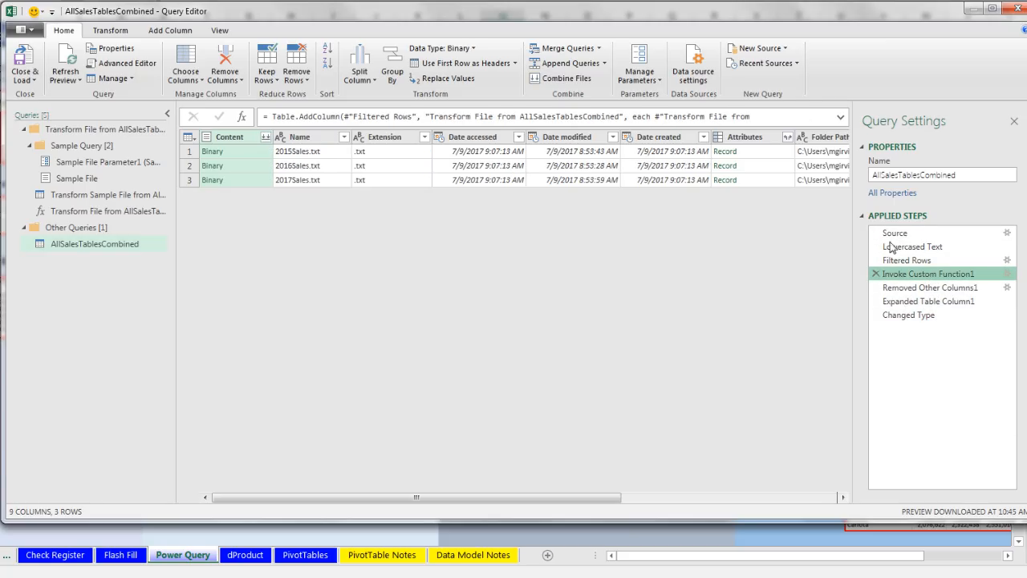
pyautogui.click(913, 290)
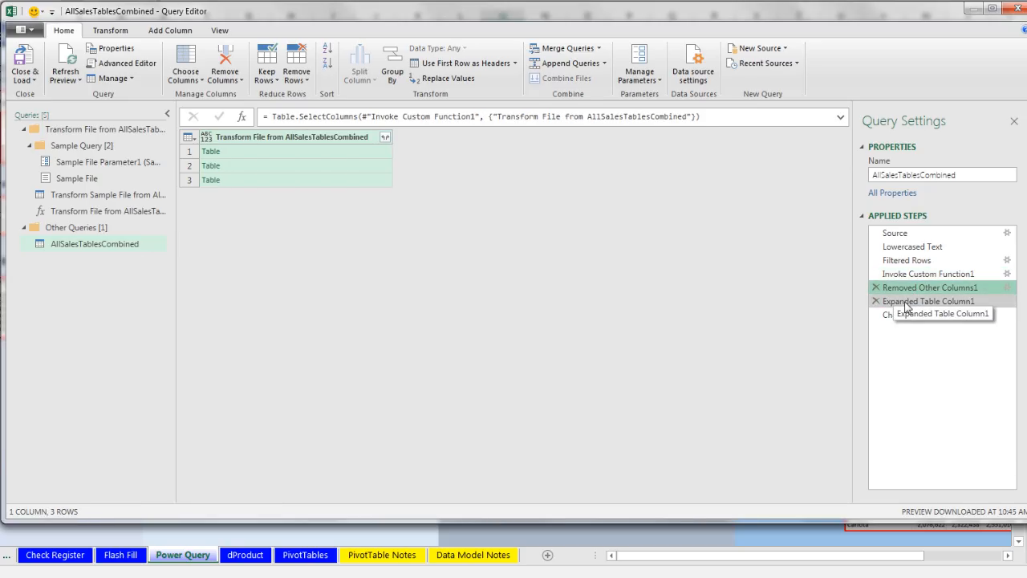
pyautogui.click(915, 302)
pyautogui.click(909, 317)
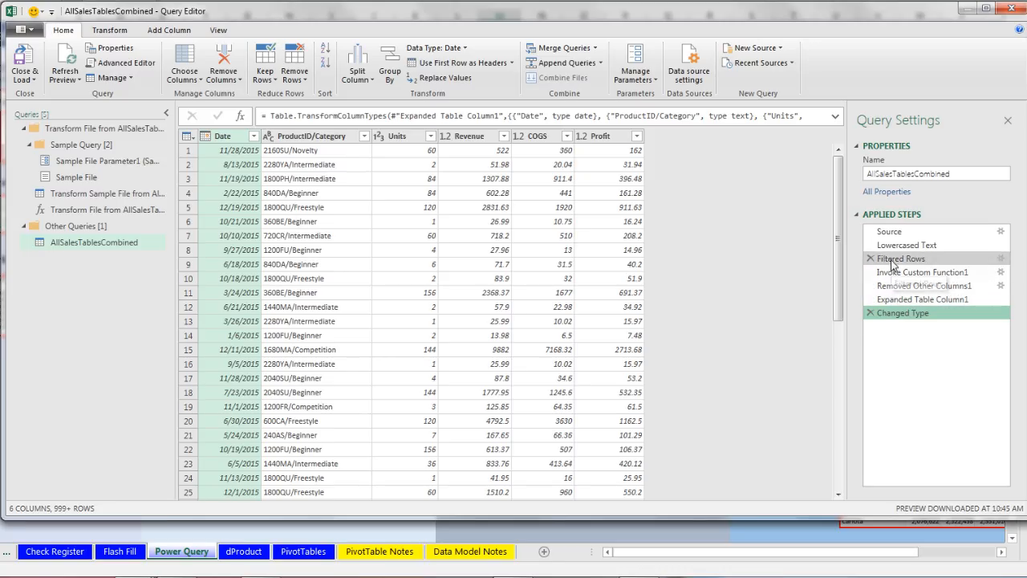
pyautogui.click(889, 232)
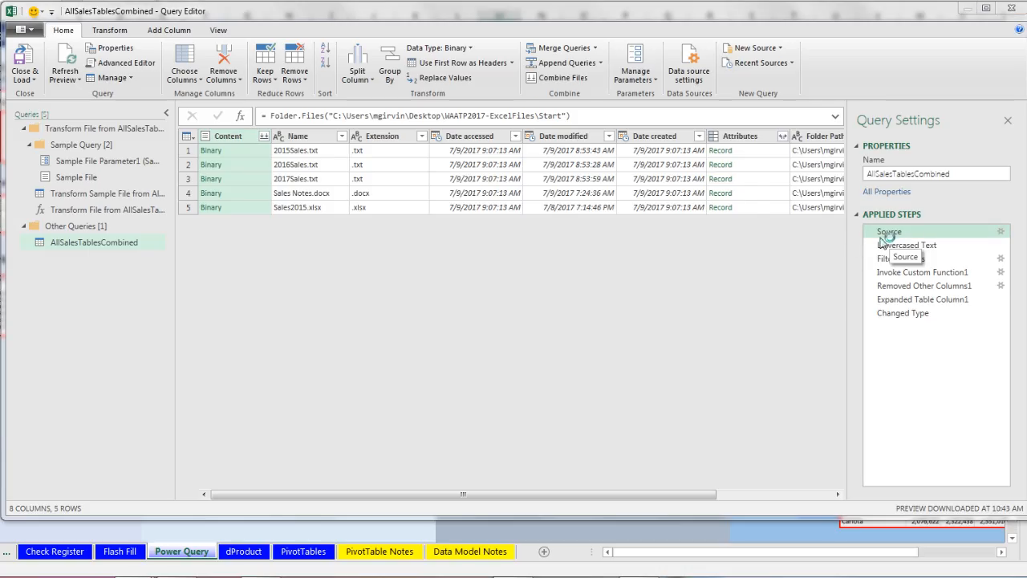
pyautogui.doubleClick(889, 231)
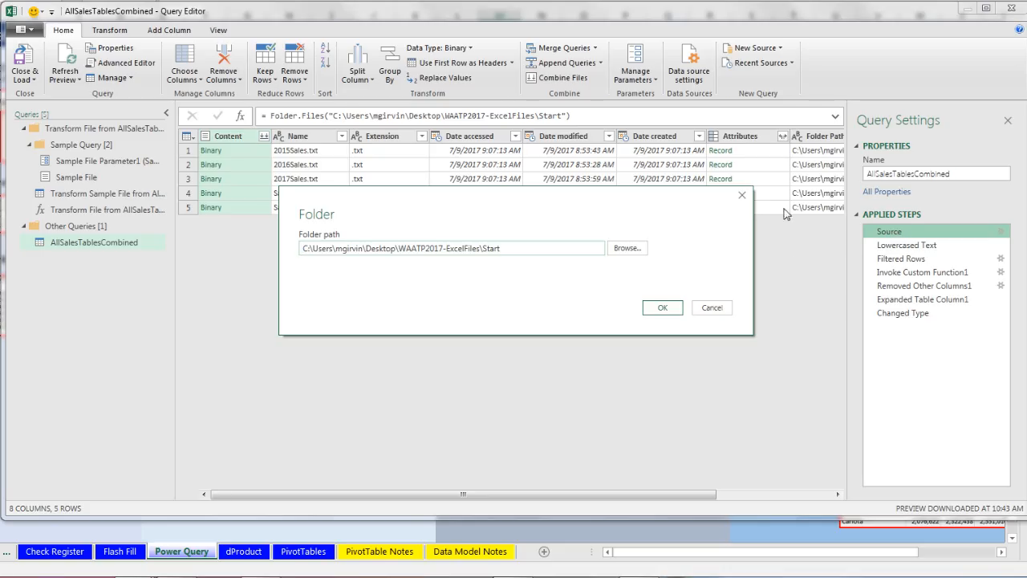
pyautogui.click(662, 309)
pyautogui.click(890, 313)
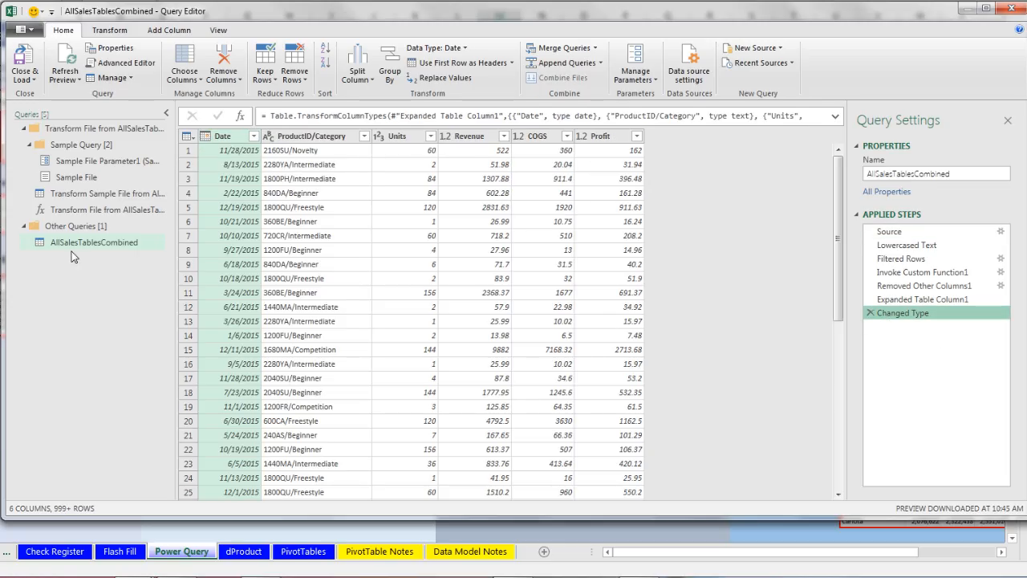
# Load AllSalesTablesCombined as a table on a new worksheet without adding it to the Data Model
pyautogui.click(68, 245)
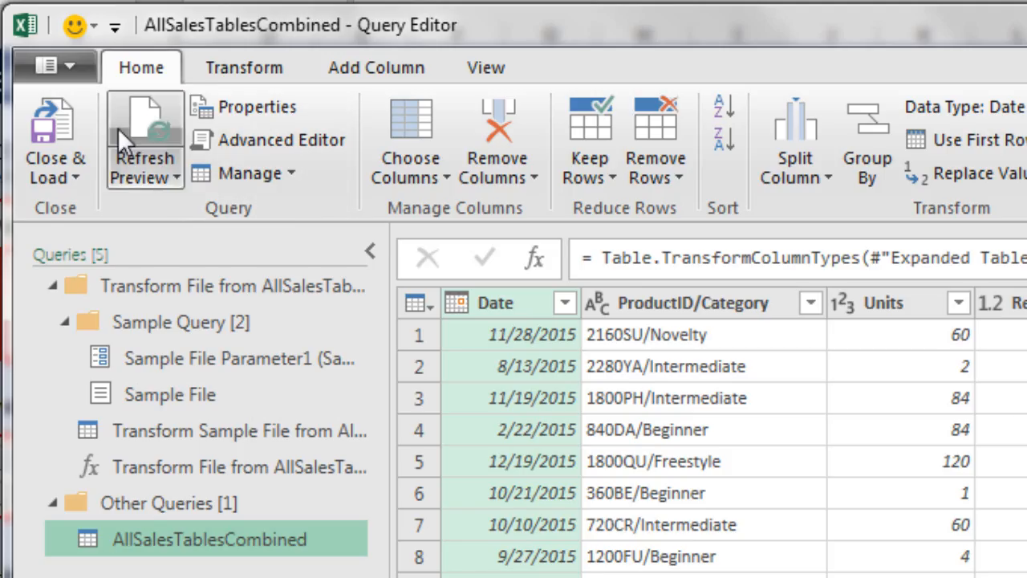
pyautogui.click(77, 177)
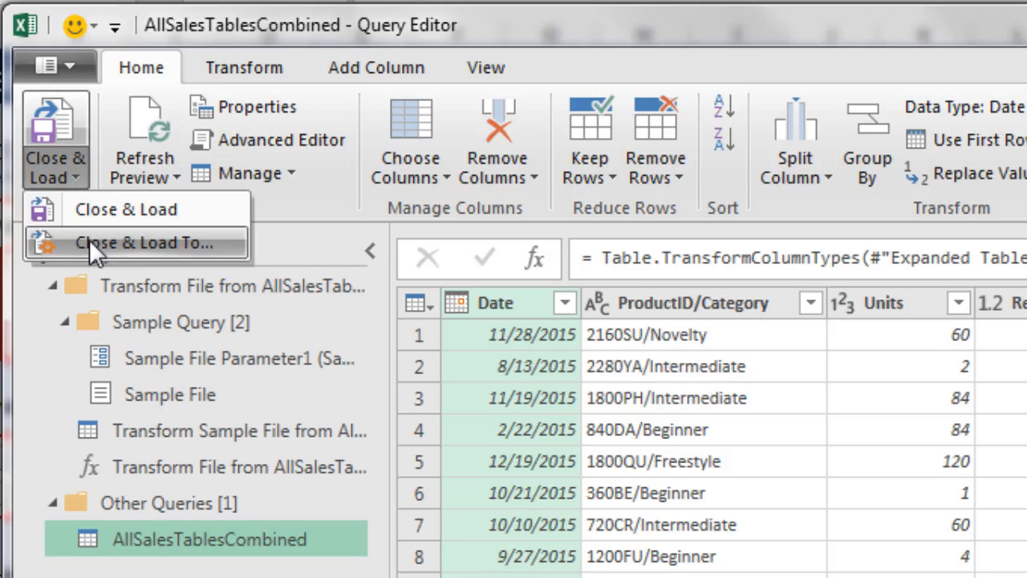
pyautogui.click(168, 245)
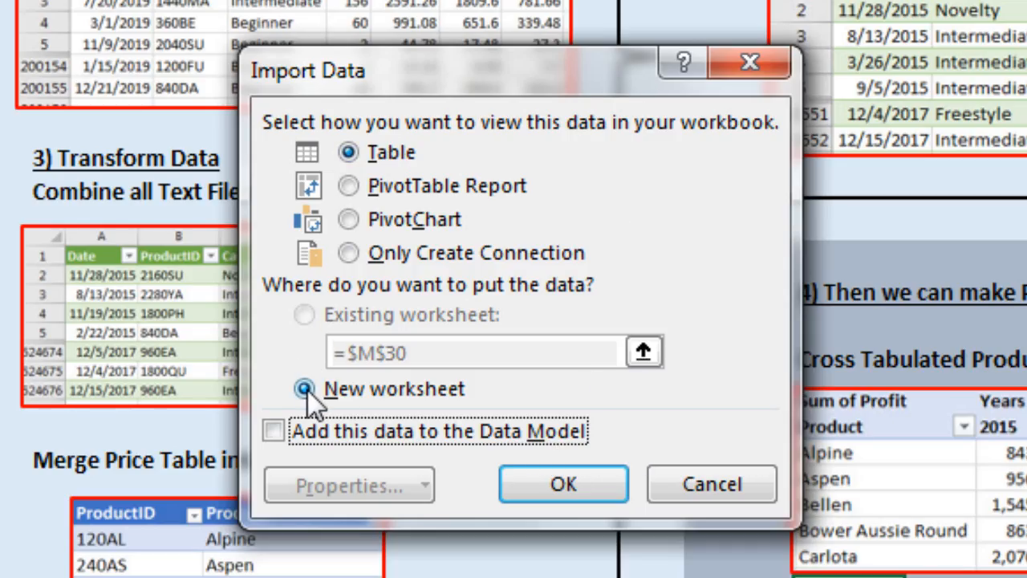
pyautogui.click(577, 482)
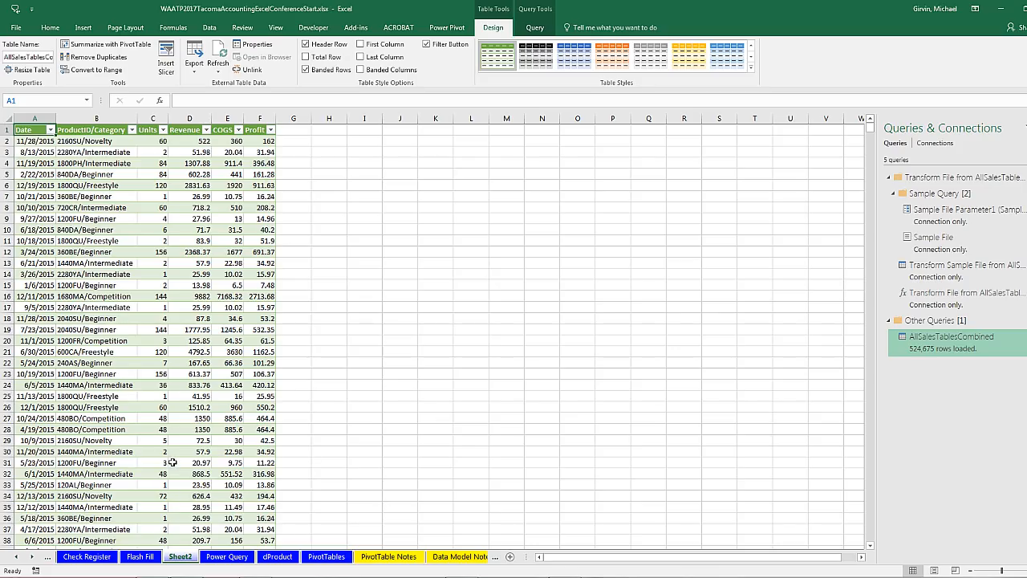
# Rename the new worksheet as AllSalesData
pyautogui.click(181, 556)
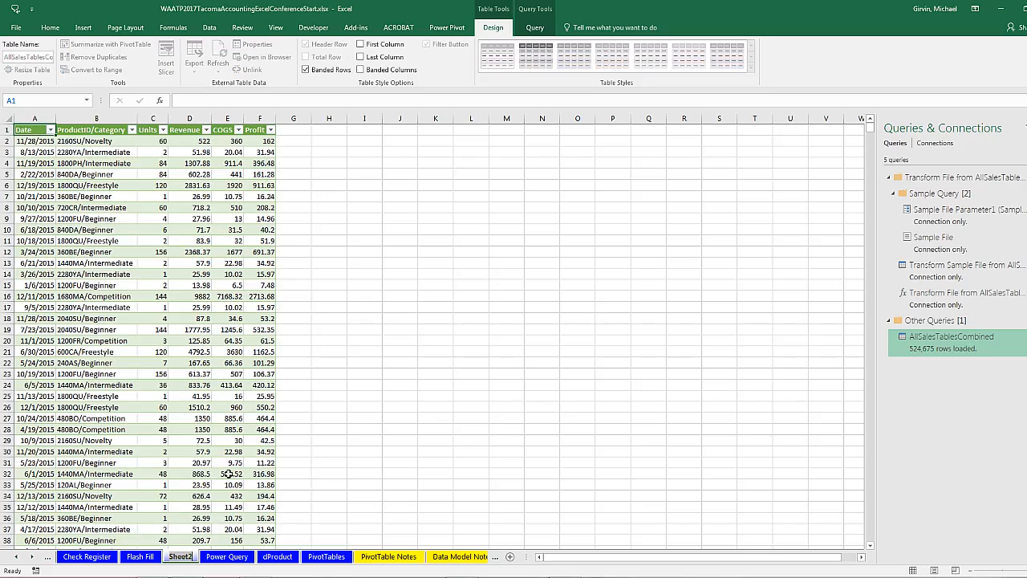
pyautogui.write('AllSalesData')
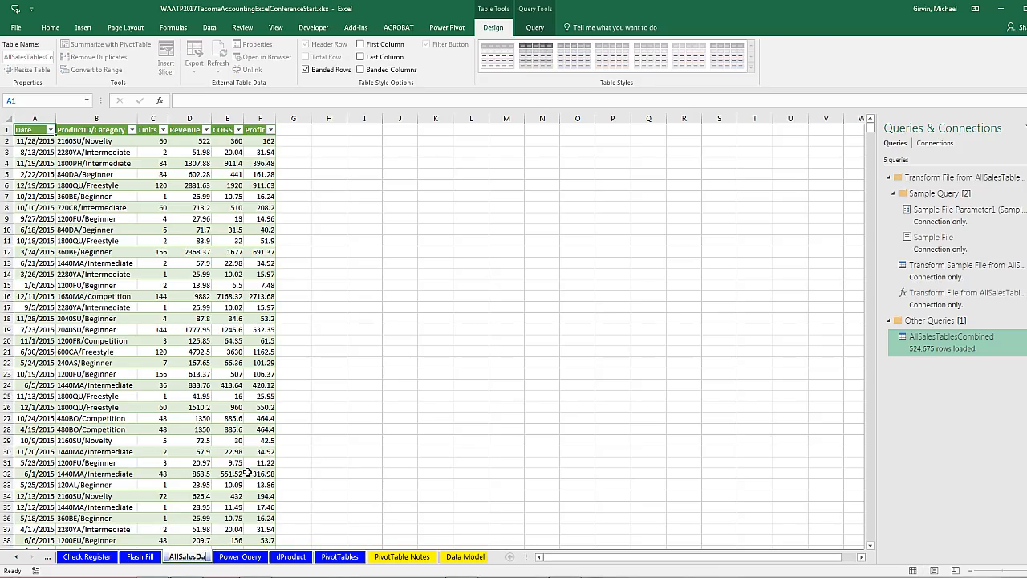
pyautogui.press('Return')
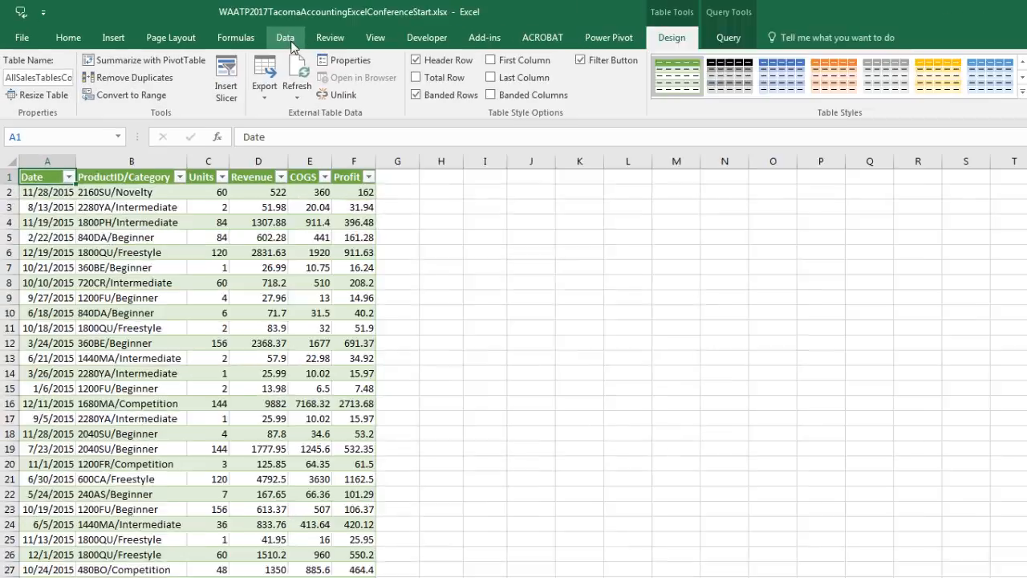
# Reopen the AllSalesTablesCombined query for editing from the workbook's list of queries
pyautogui.click(208, 28)
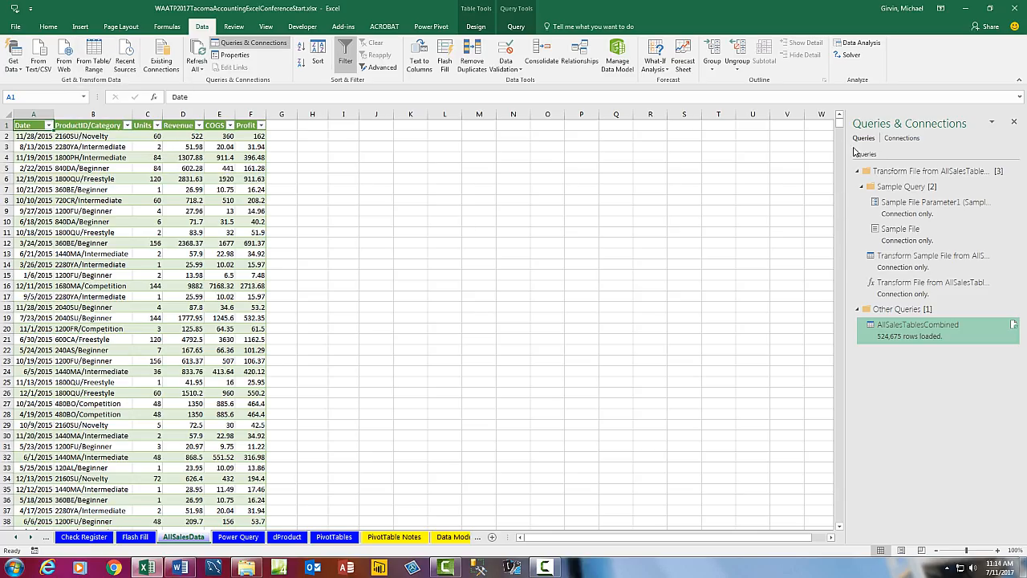
pyautogui.moveTo(873, 301)
pyautogui.rightClick(891, 333)
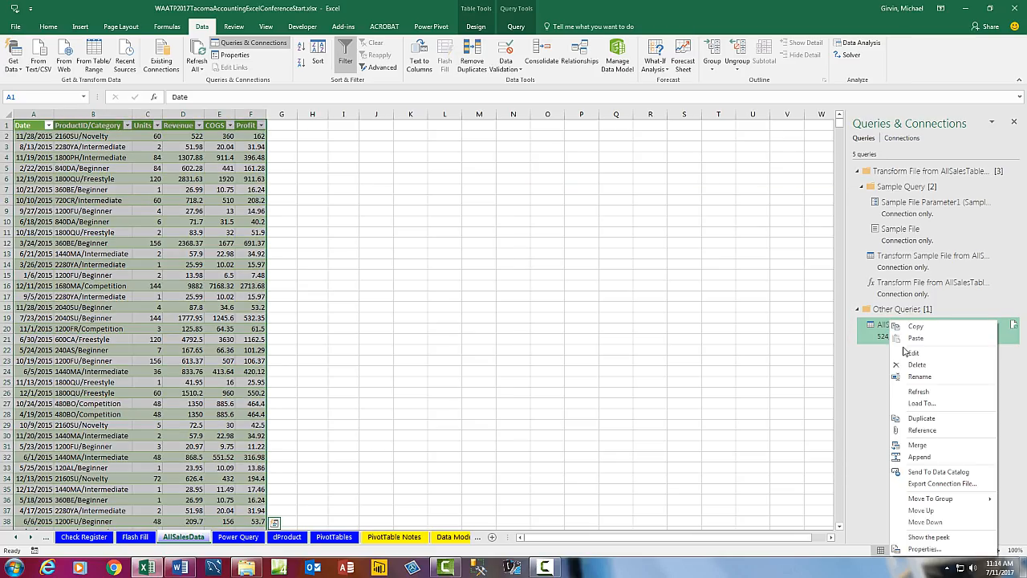
pyautogui.press('Escape')
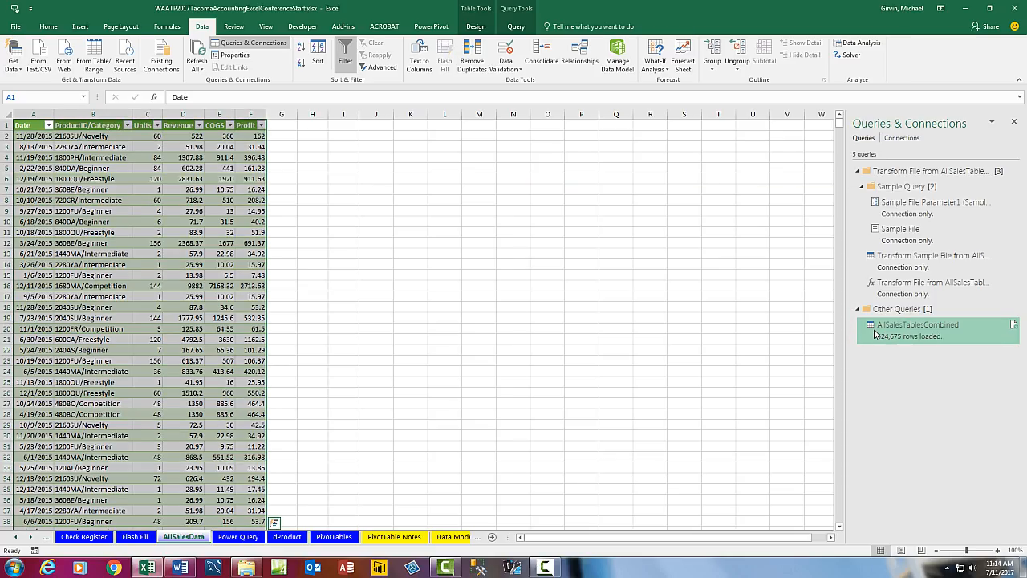
pyautogui.doubleClick(875, 334)
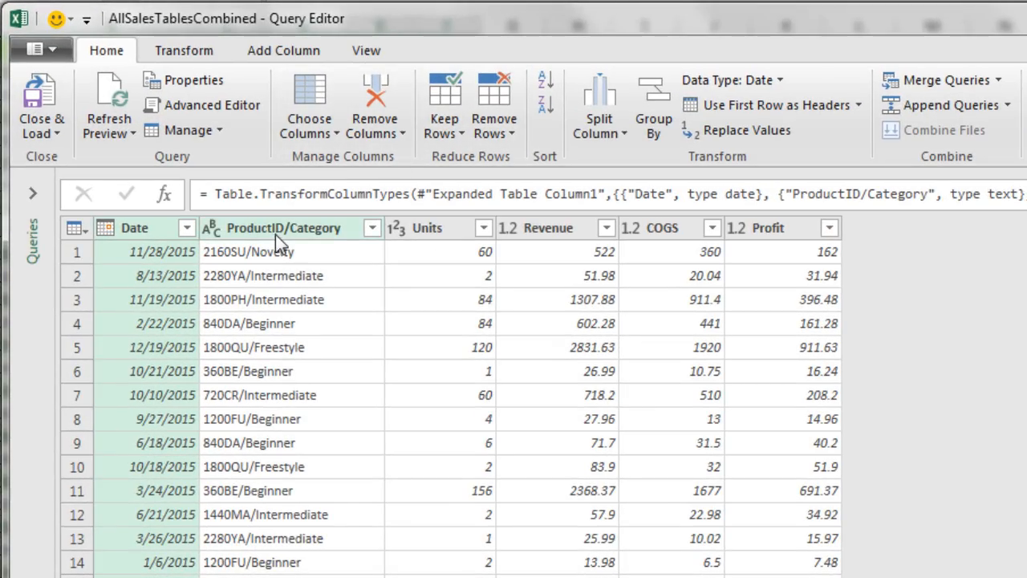
# Split the ProductID/Category column by the custom delimiter "/" at each occurrence and review the added query steps
pyautogui.click(275, 230)
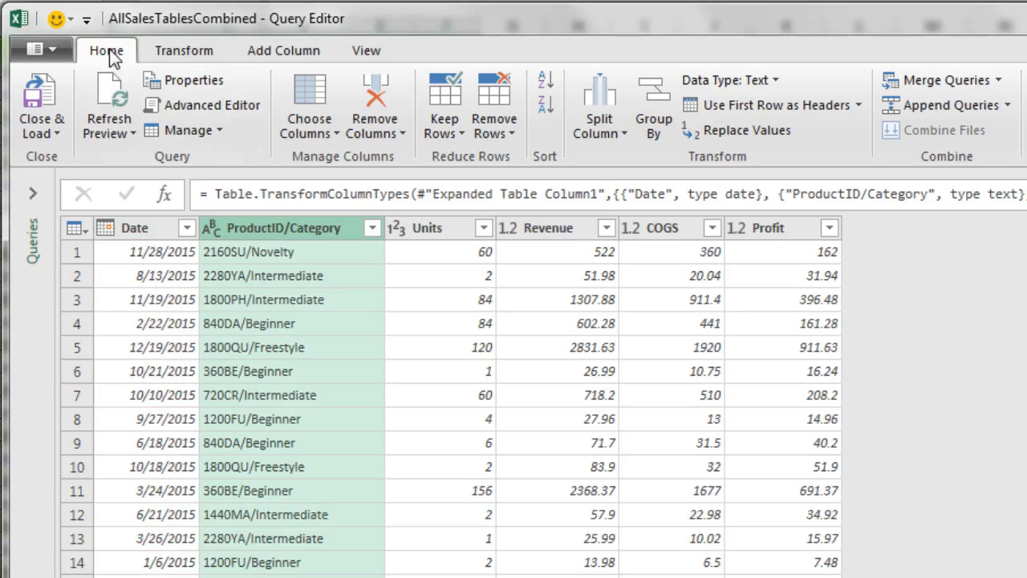
pyautogui.click(184, 51)
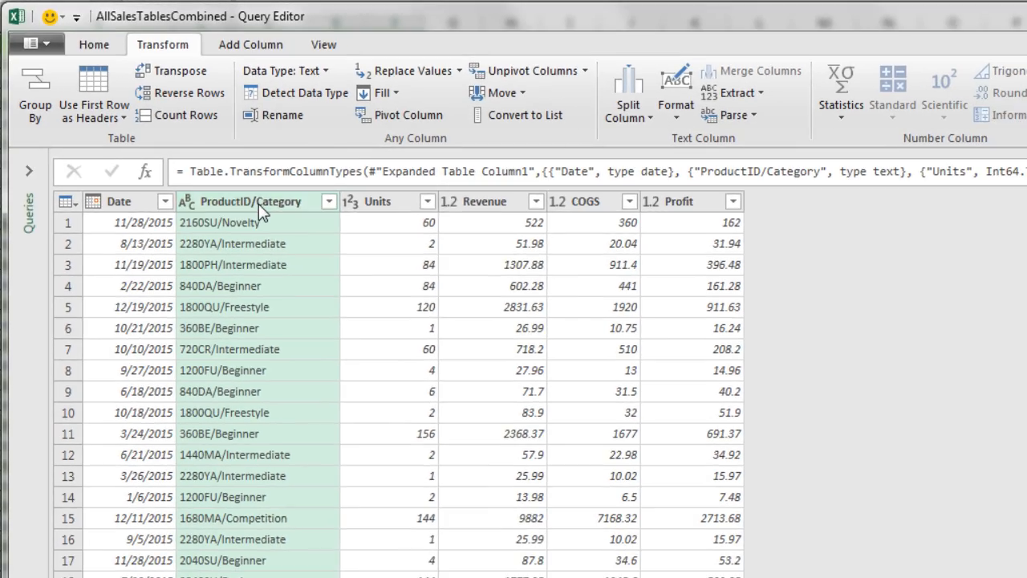
pyautogui.rightClick(259, 204)
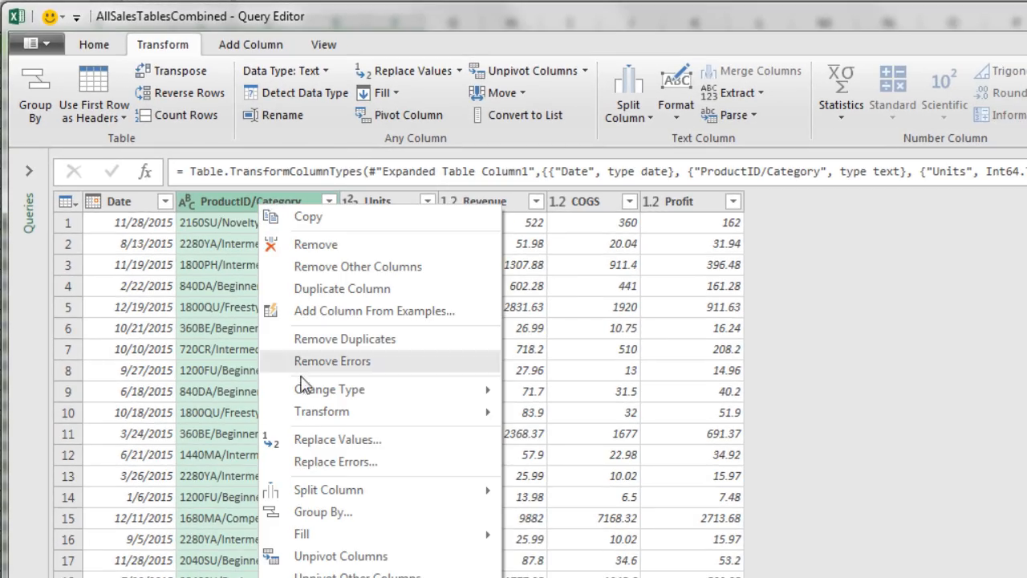
pyautogui.moveTo(449, 490)
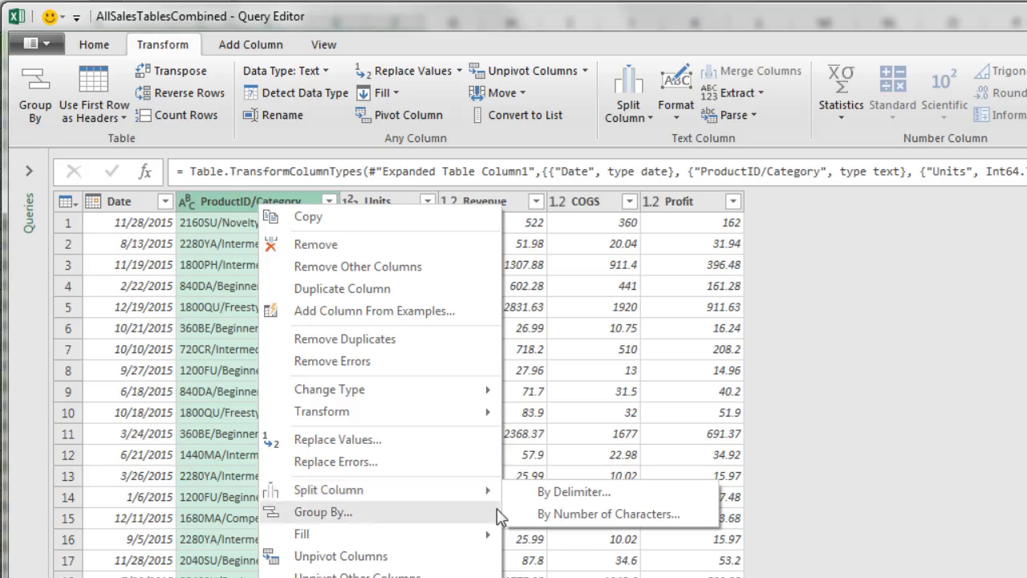
pyautogui.click(590, 499)
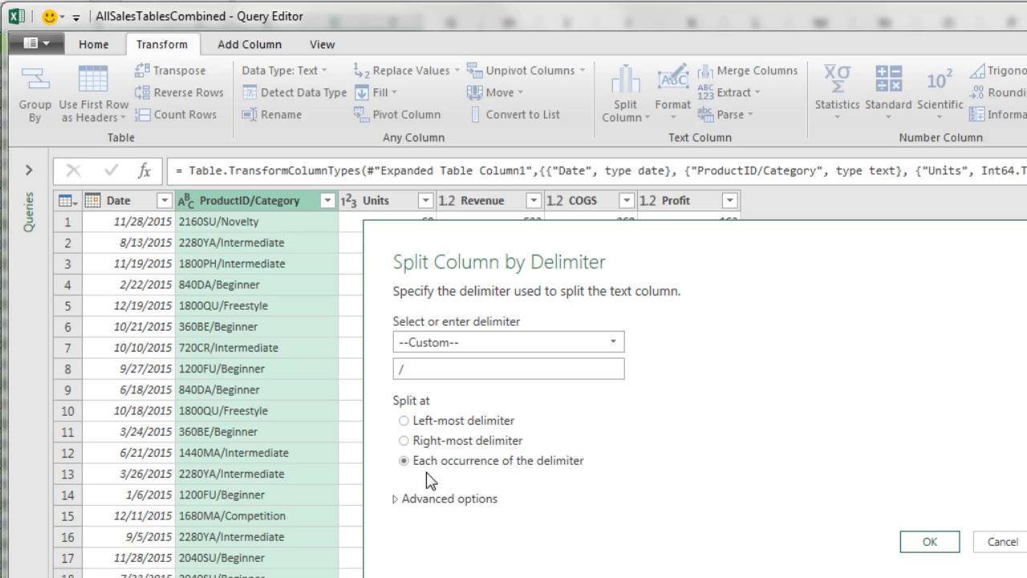
pyautogui.click(929, 541)
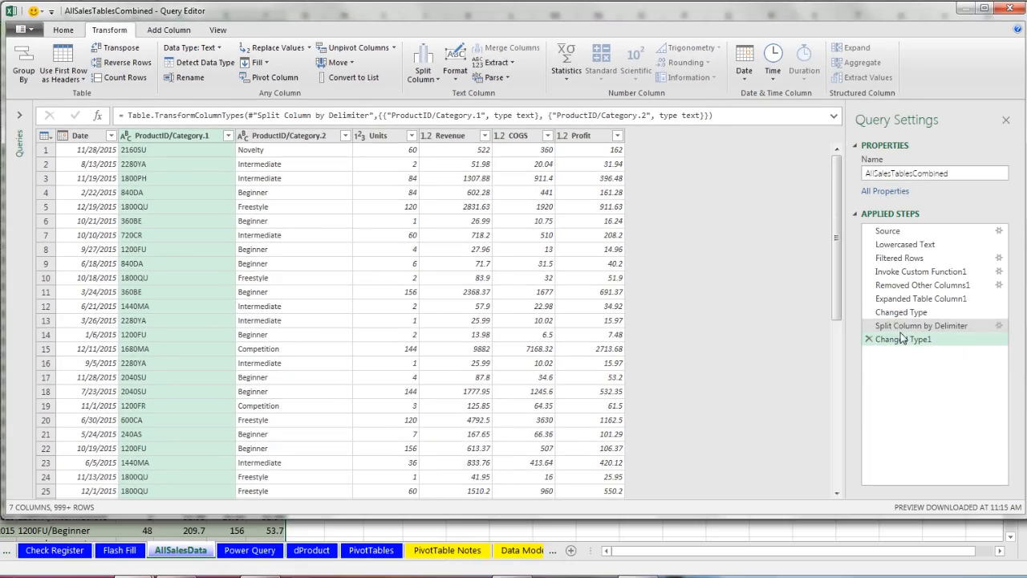
pyautogui.click(904, 325)
pyautogui.click(902, 339)
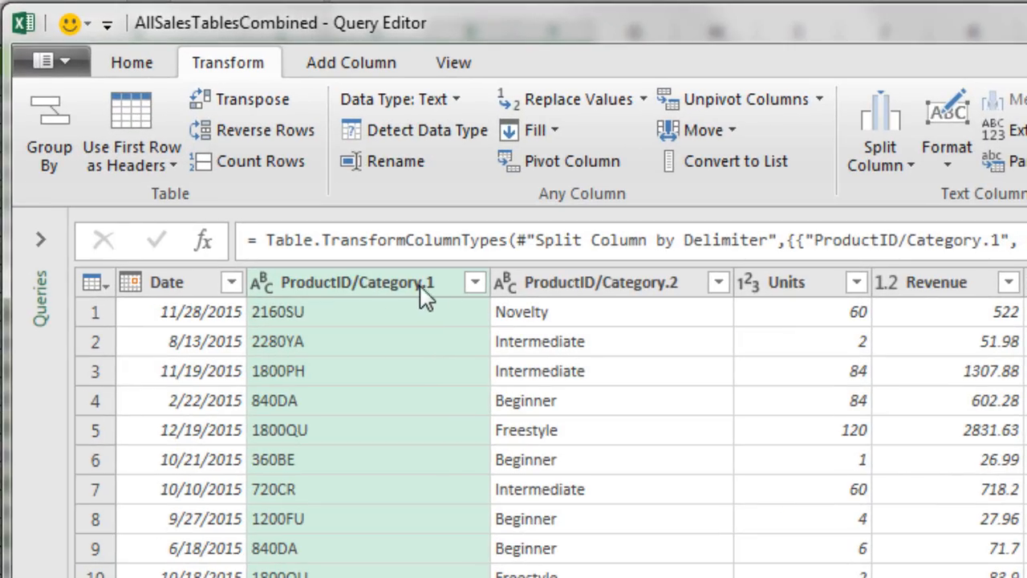
# Rename the ProductID/Category.1 column as ProductID
pyautogui.doubleClick(373, 288)
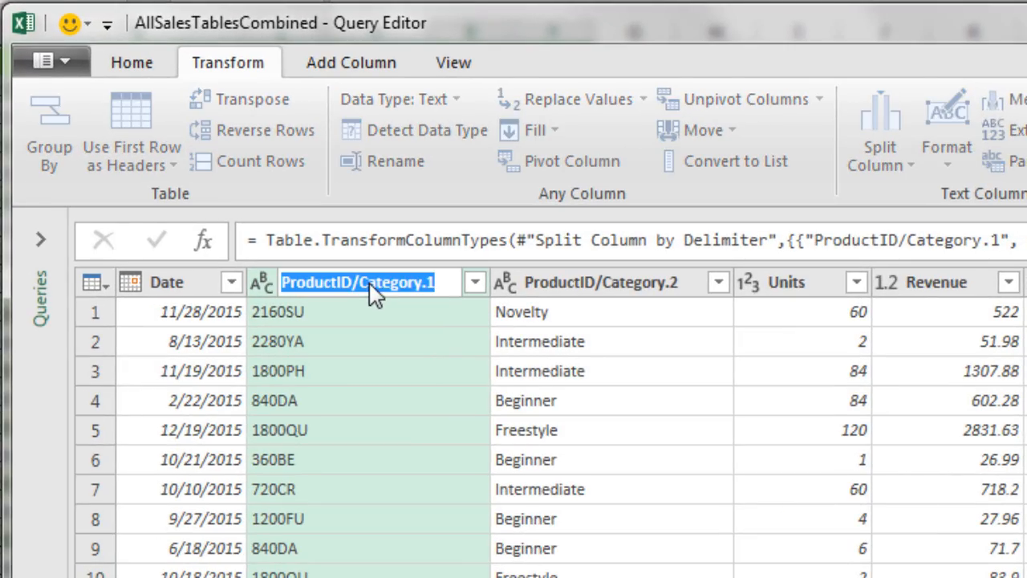
pyautogui.click(353, 287)
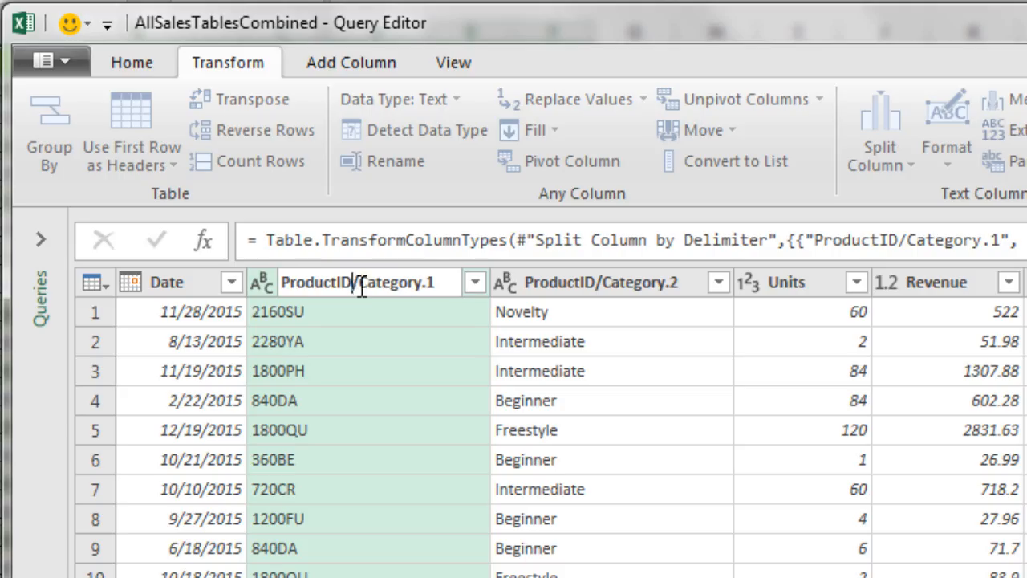
pyautogui.moveTo(353, 286); pyautogui.dragTo(477, 285)
pyautogui.press('Delete')
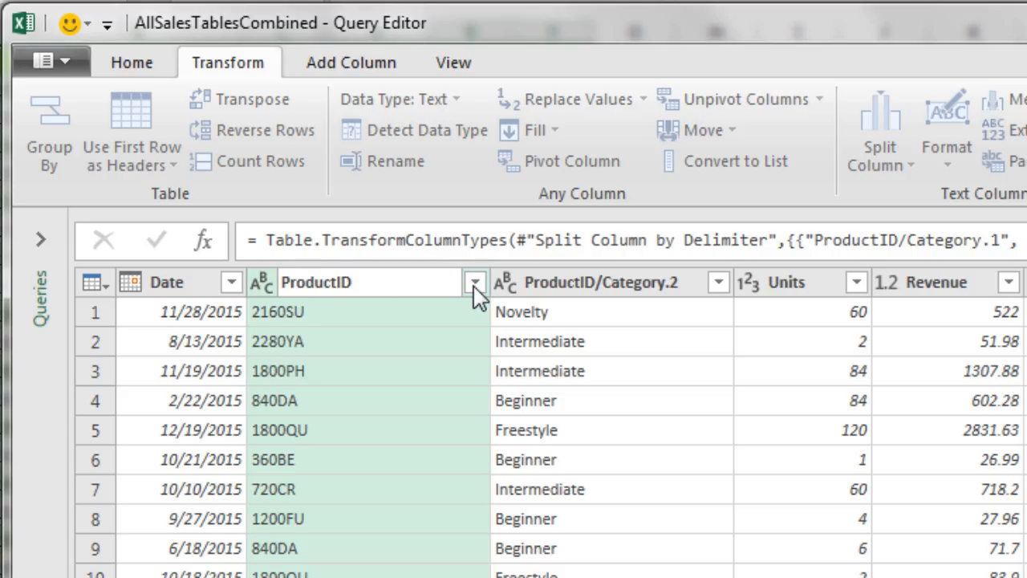
pyautogui.press('Return')
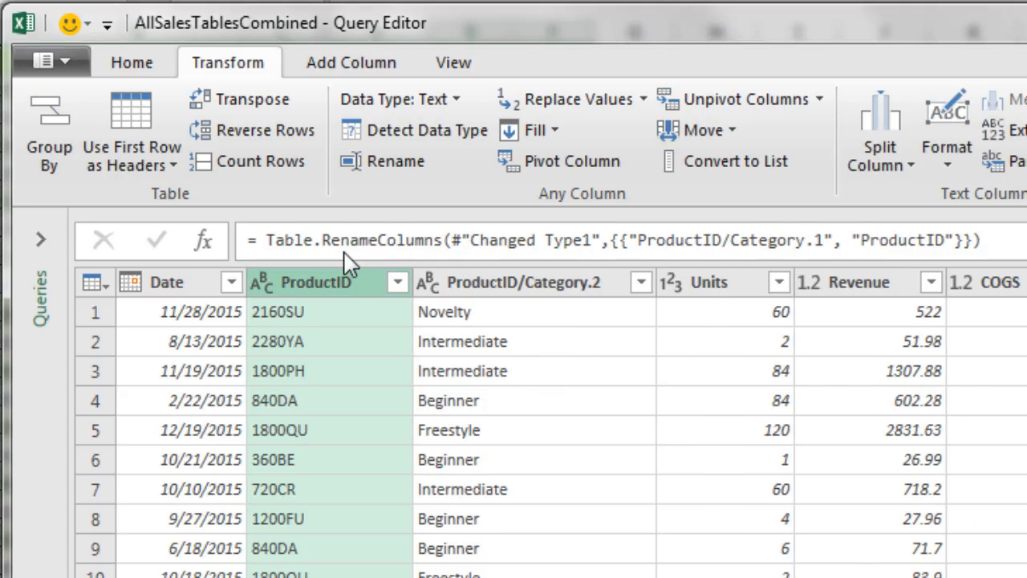
# Rename the ProductID/Category.2 column as Category
pyautogui.doubleClick(523, 287)
pyautogui.click(582, 283)
pyautogui.moveTo(590, 289); pyautogui.dragTo(661, 286)
pyautogui.press('BackSpace')
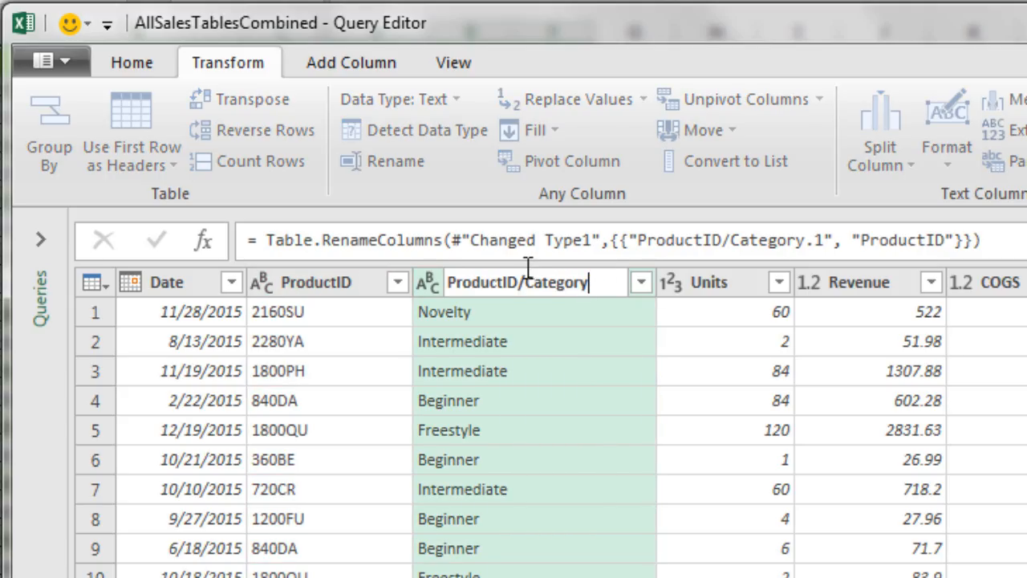
pyautogui.moveTo(525, 280); pyautogui.dragTo(458, 274)
pyautogui.press('BackSpace')
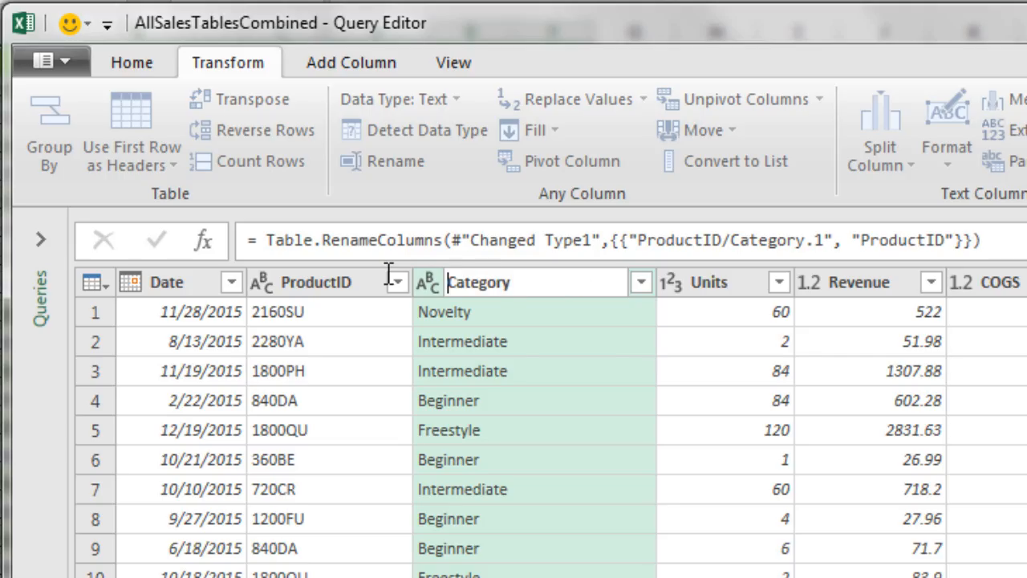
pyautogui.press('Return')
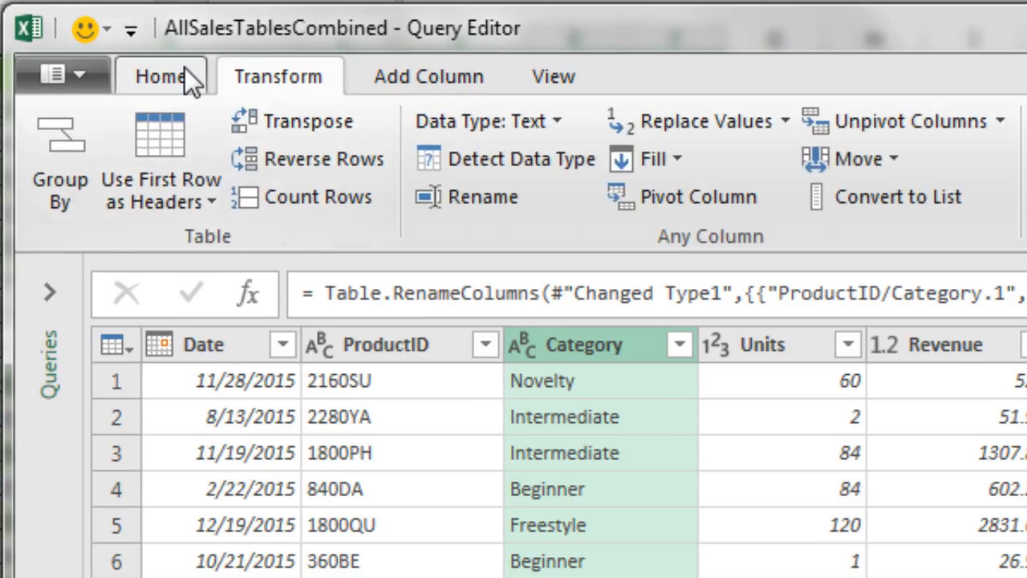
# Close and load the edited query to the AllSalesData worksheet and check the separate ProductID and Category columns
pyautogui.click(138, 51)
pyautogui.click(56, 153)
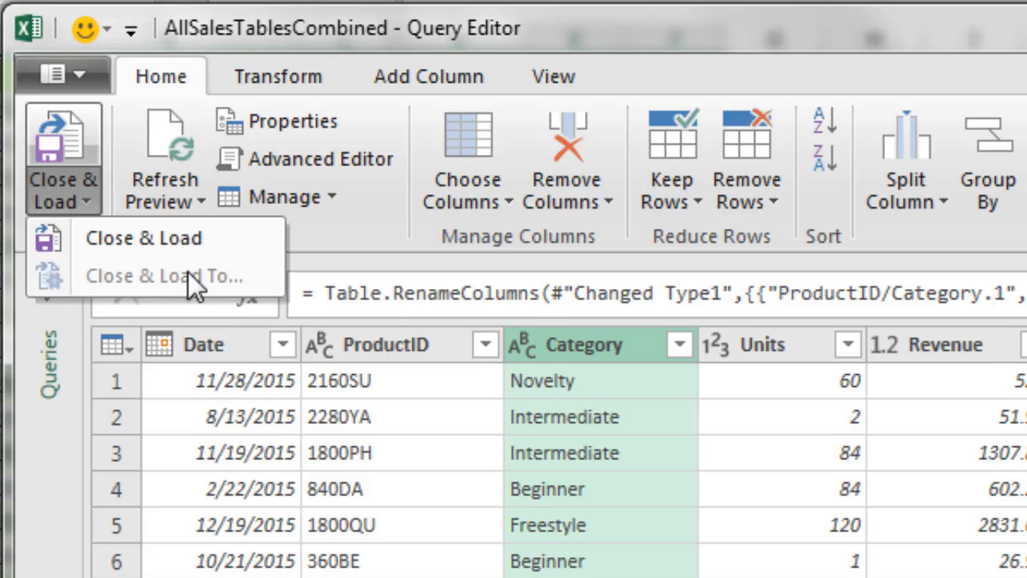
pyautogui.click(115, 247)
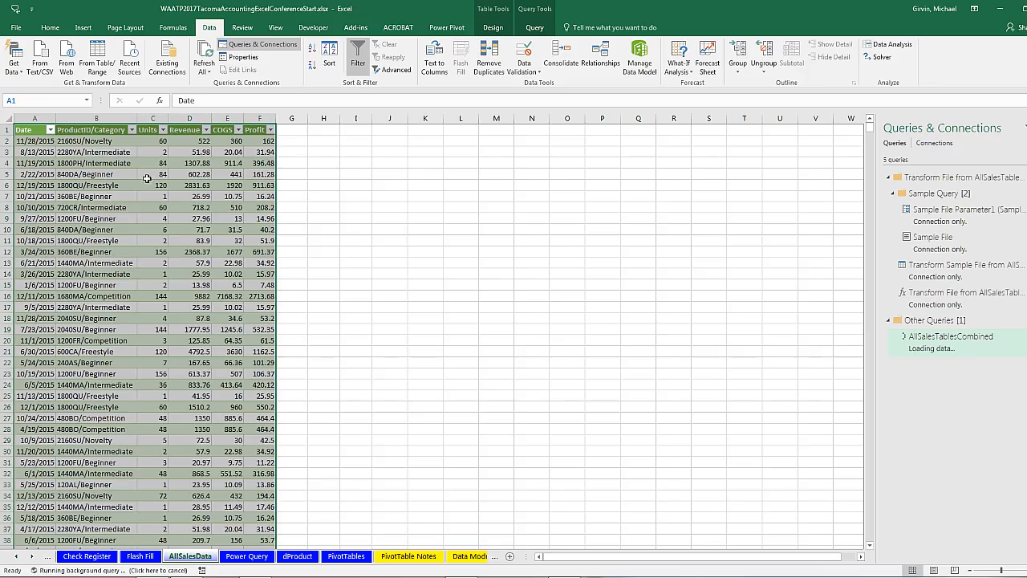
pyautogui.click(87, 164)
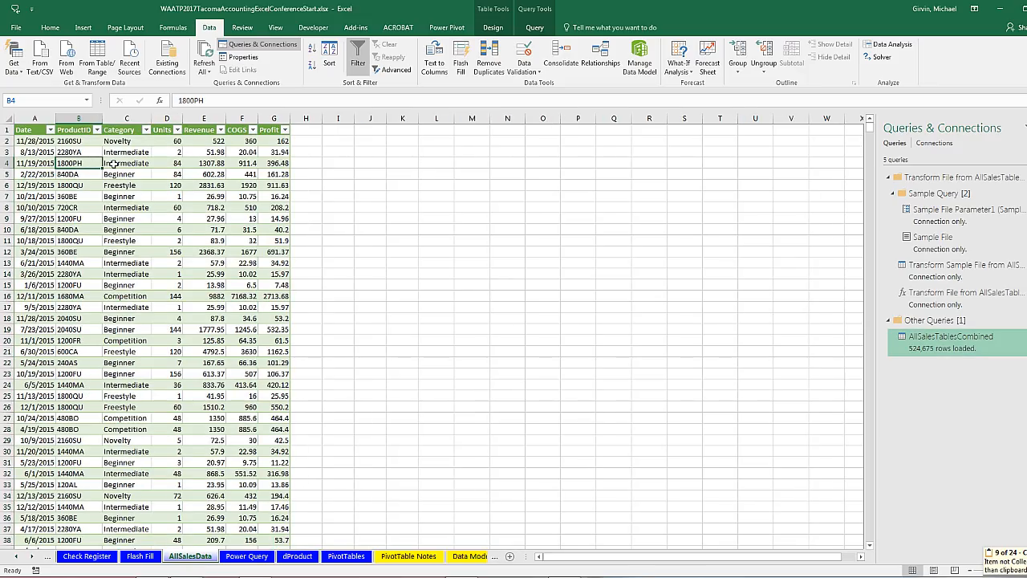
pyautogui.click(120, 165)
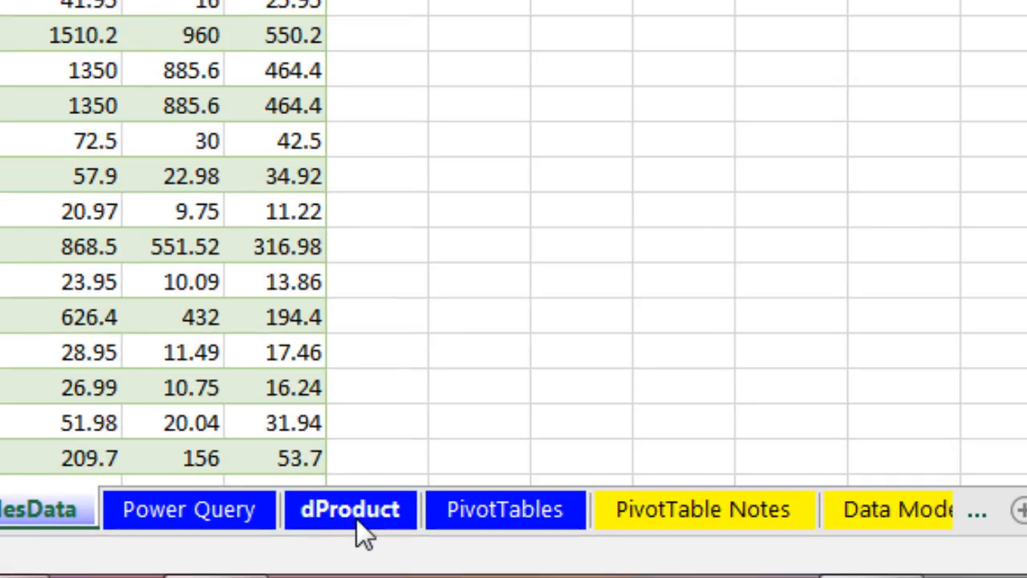
# Open the dProduct worksheet and check the table name of its product lookup table
pyautogui.click(353, 515)
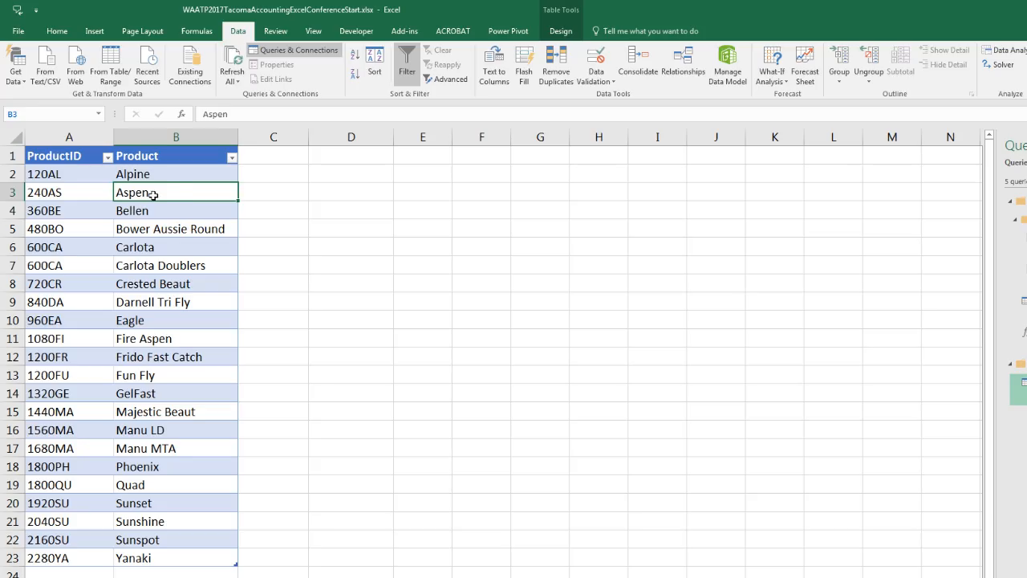
pyautogui.click(94, 31)
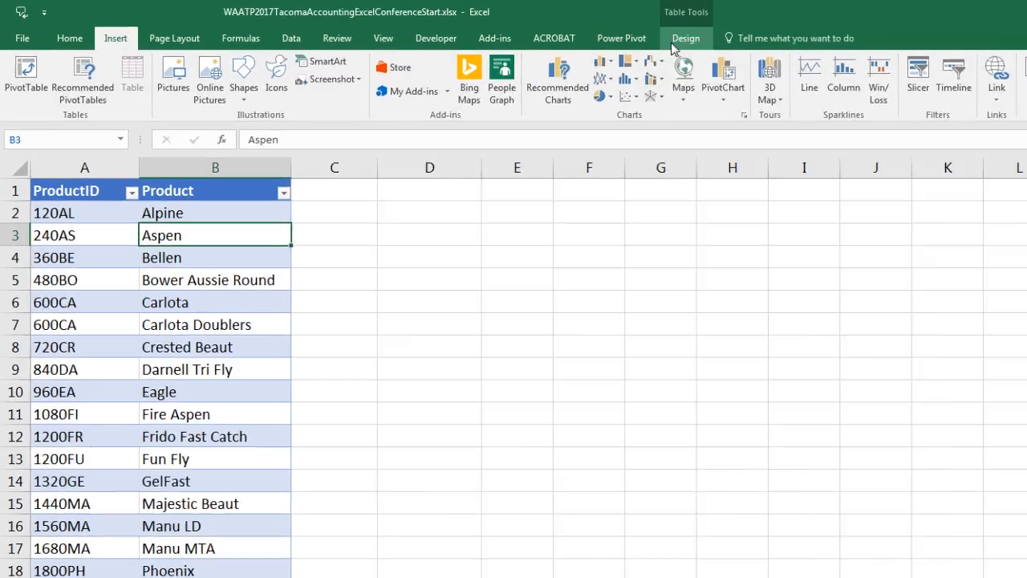
pyautogui.click(561, 31)
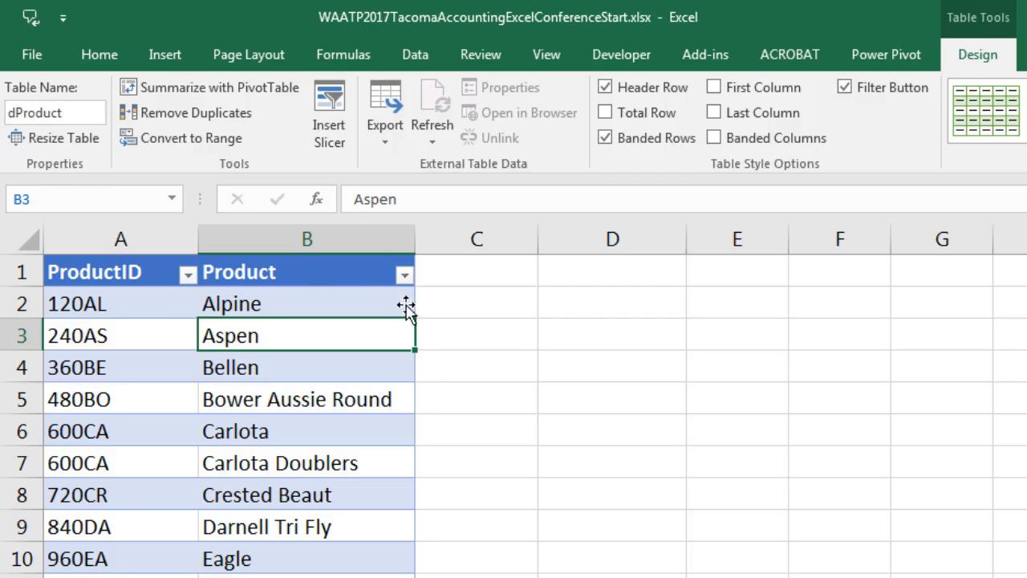
pyautogui.click(265, 363)
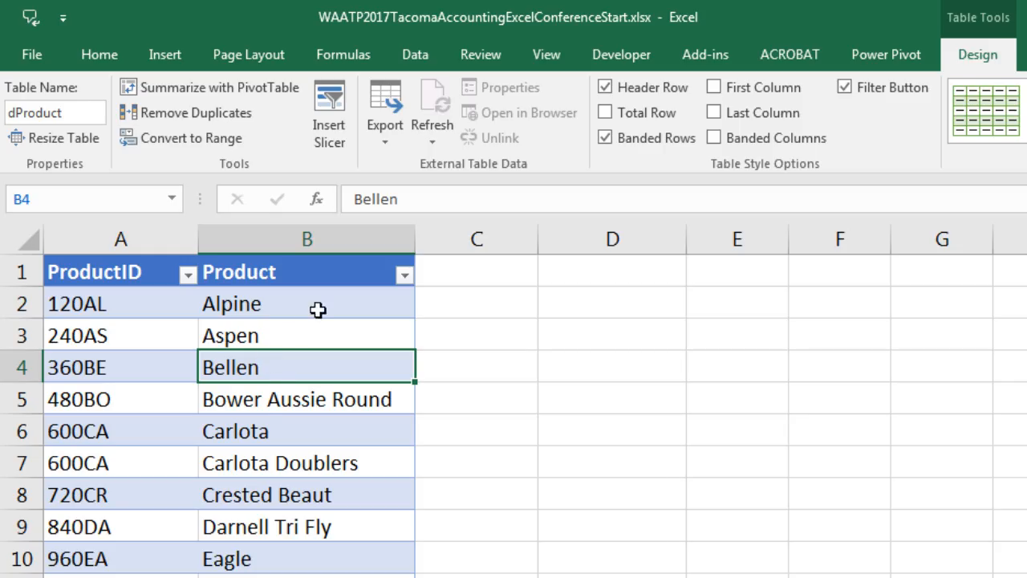
# Bring the dProduct table into Power Query and load it as a connection only
pyautogui.click(413, 58)
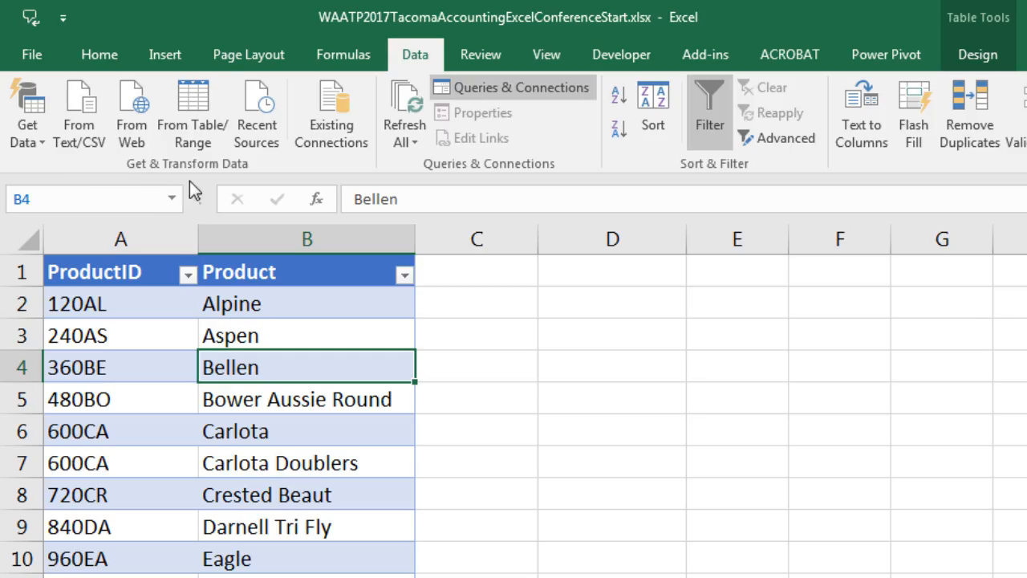
pyautogui.click(192, 108)
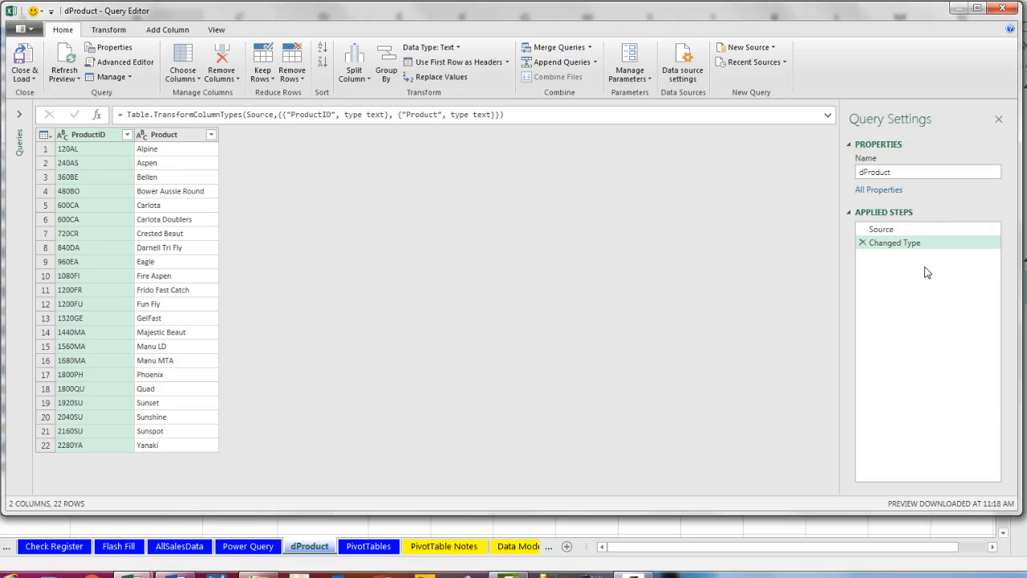
pyautogui.click(34, 78)
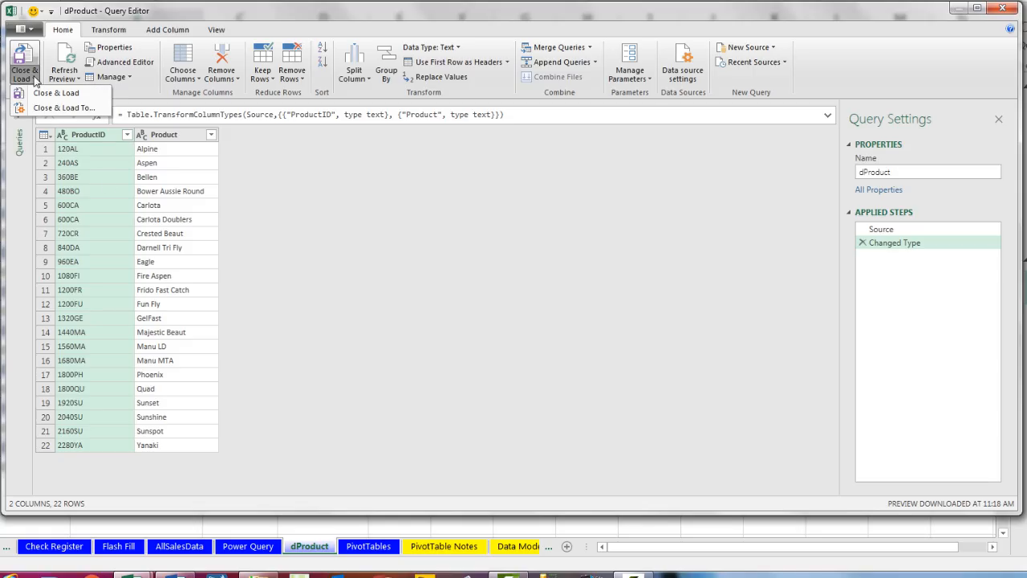
pyautogui.click(77, 109)
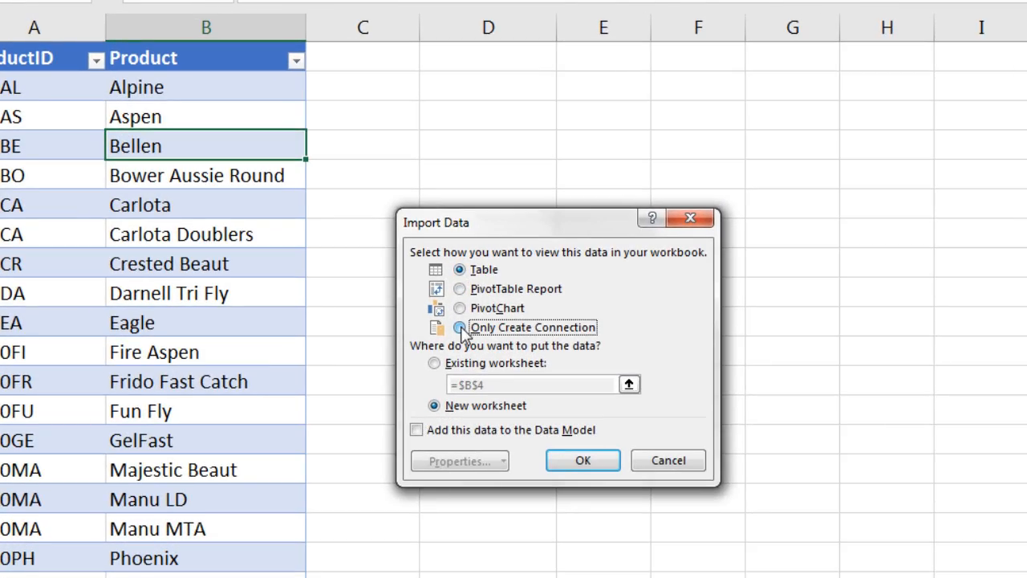
pyautogui.click(461, 329)
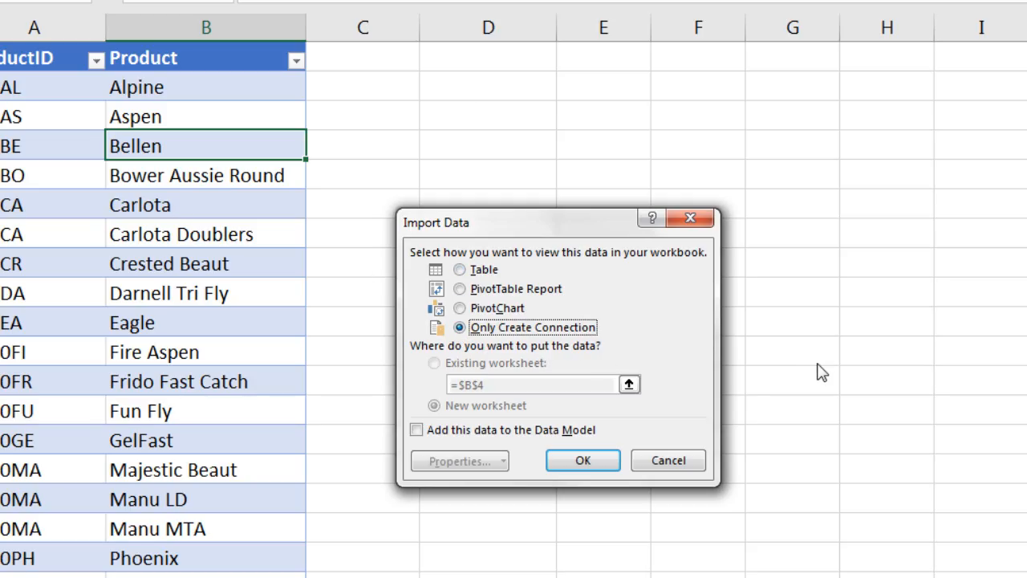
pyautogui.click(594, 453)
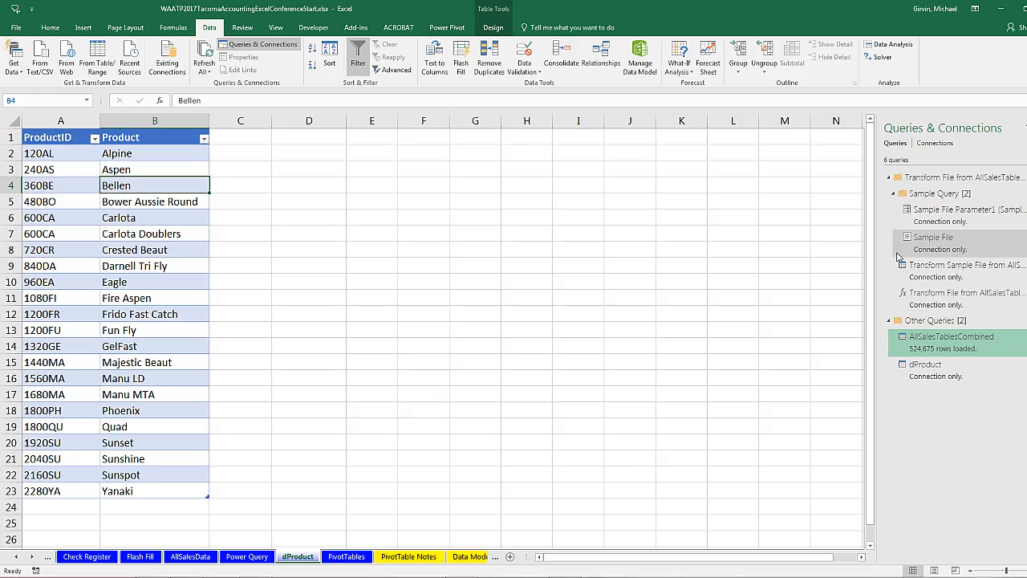
# Preview the dProduct query in the workbook's query list and reopen the AllSalesTablesCombined query for editing
pyautogui.moveTo(929, 380)
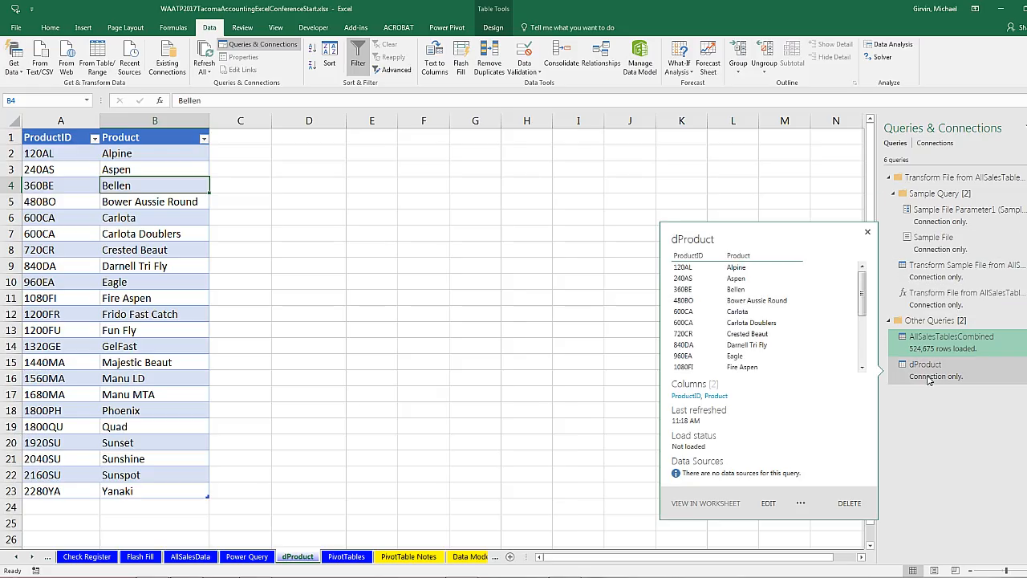
pyautogui.moveTo(943, 348)
pyautogui.click(924, 349)
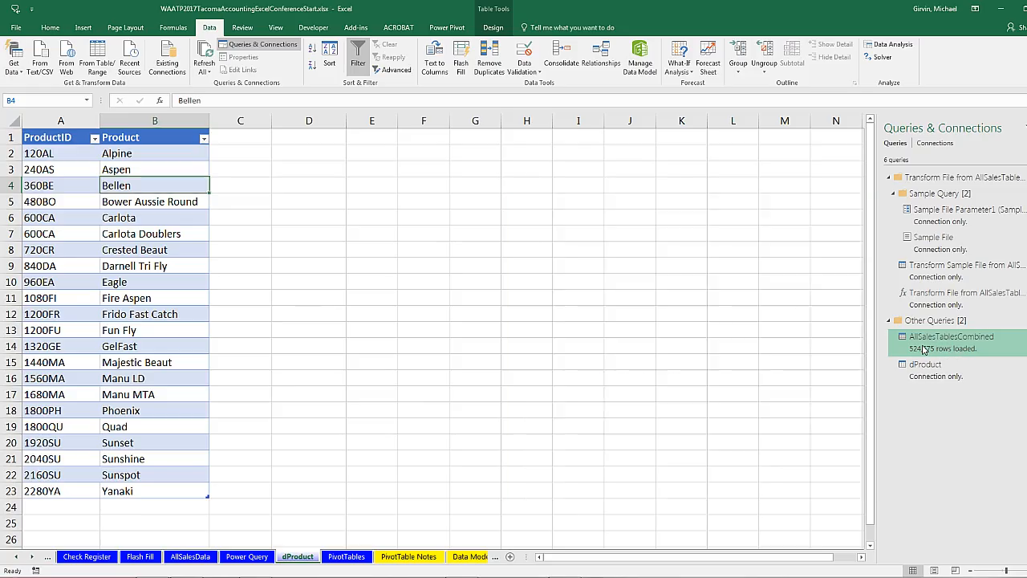
pyautogui.doubleClick(924, 349)
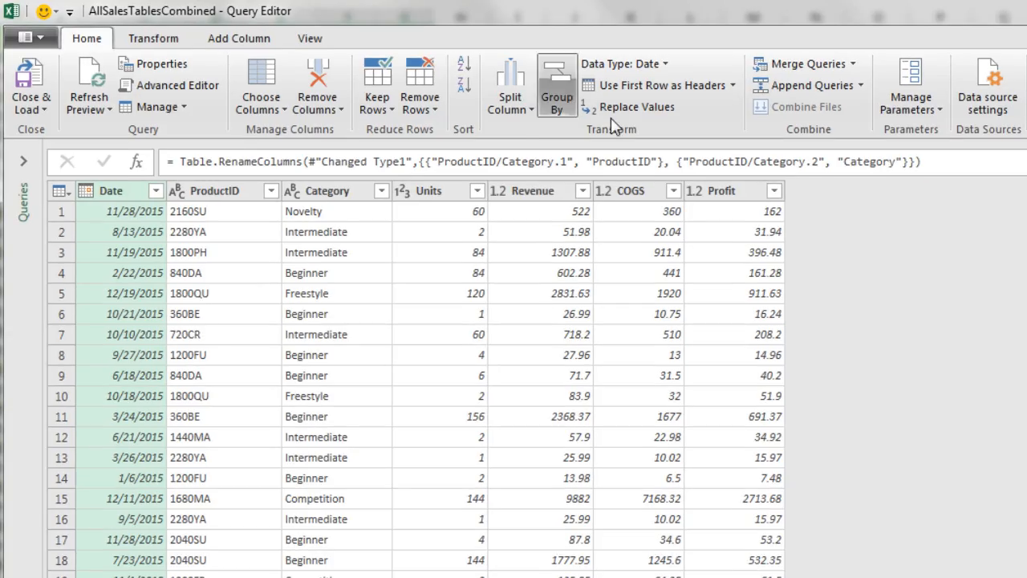
# Merge the dProduct query into AllSalesTablesCombined, matching both tables on ProductID with a Left Outer join
pyautogui.click(855, 65)
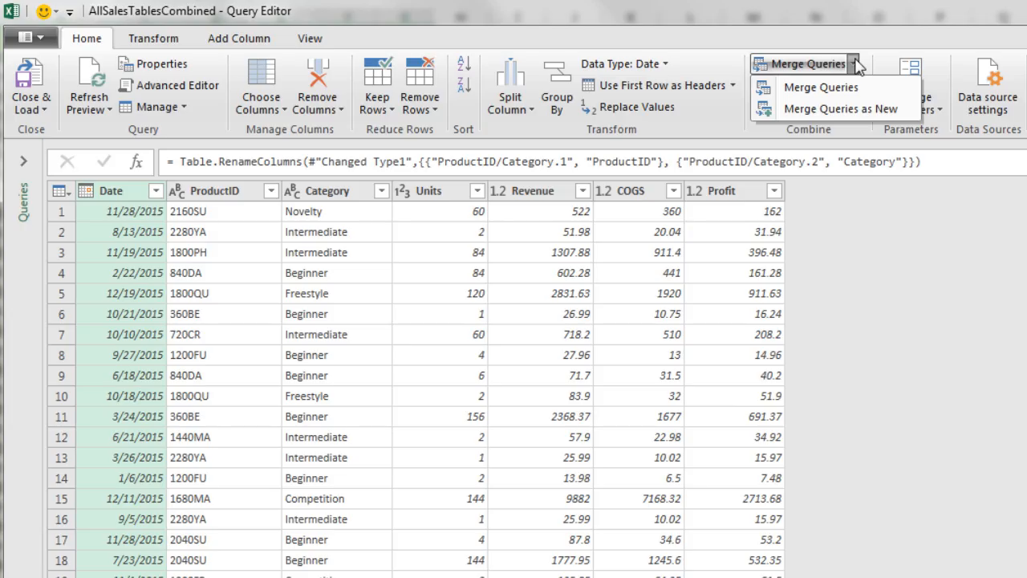
pyautogui.click(855, 64)
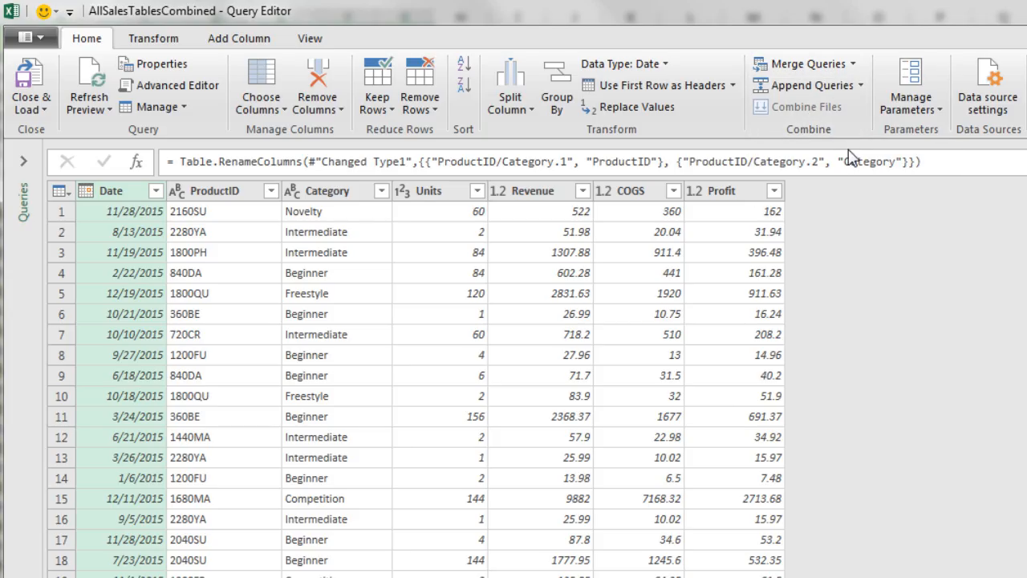
pyautogui.click(854, 64)
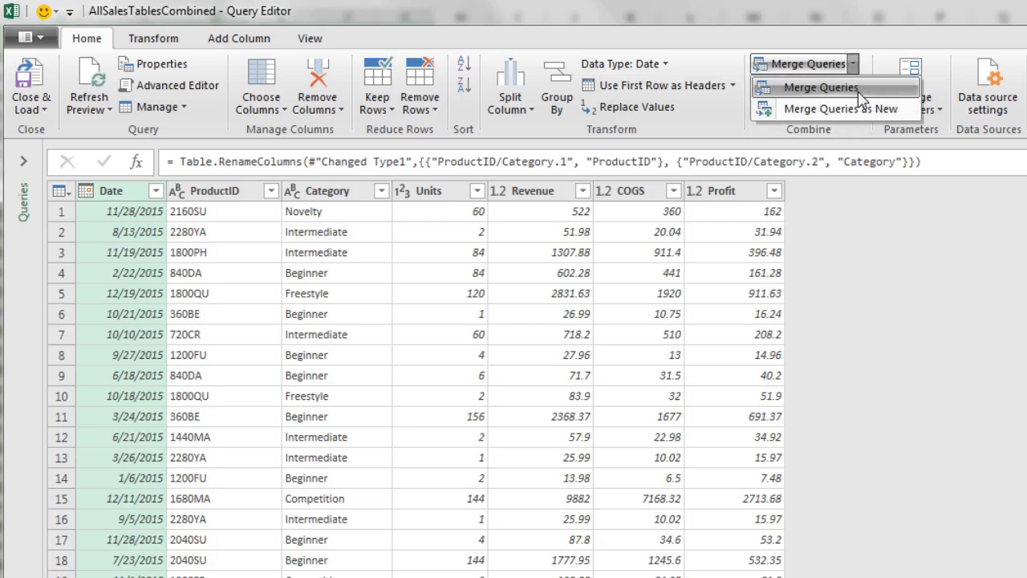
pyautogui.click(857, 90)
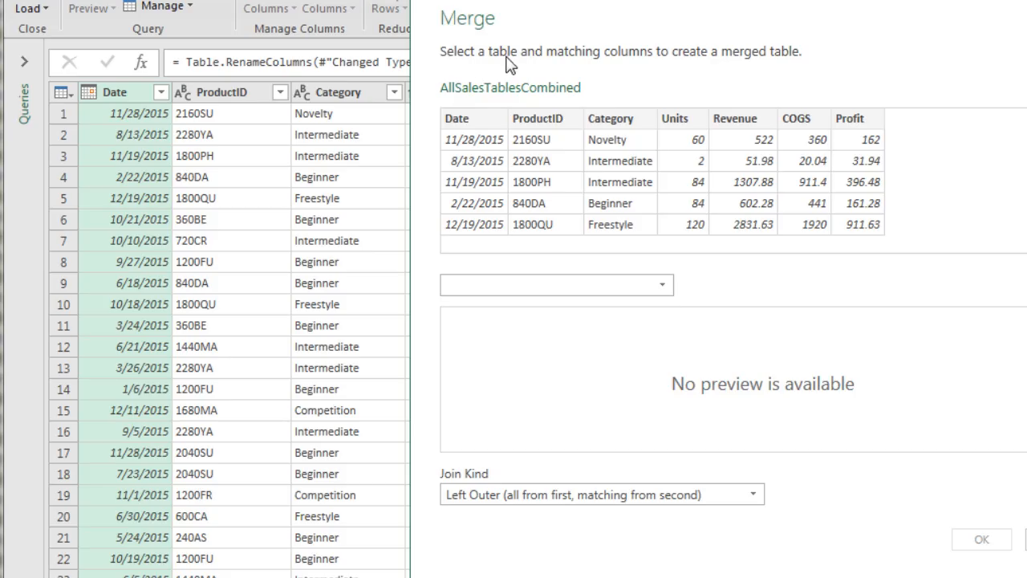
pyautogui.click(540, 122)
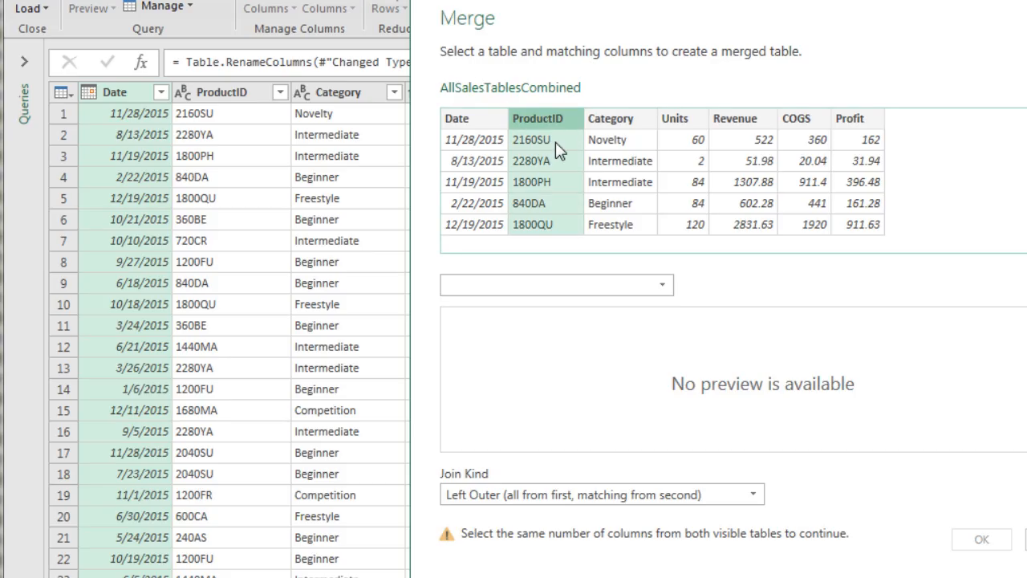
pyautogui.click(670, 288)
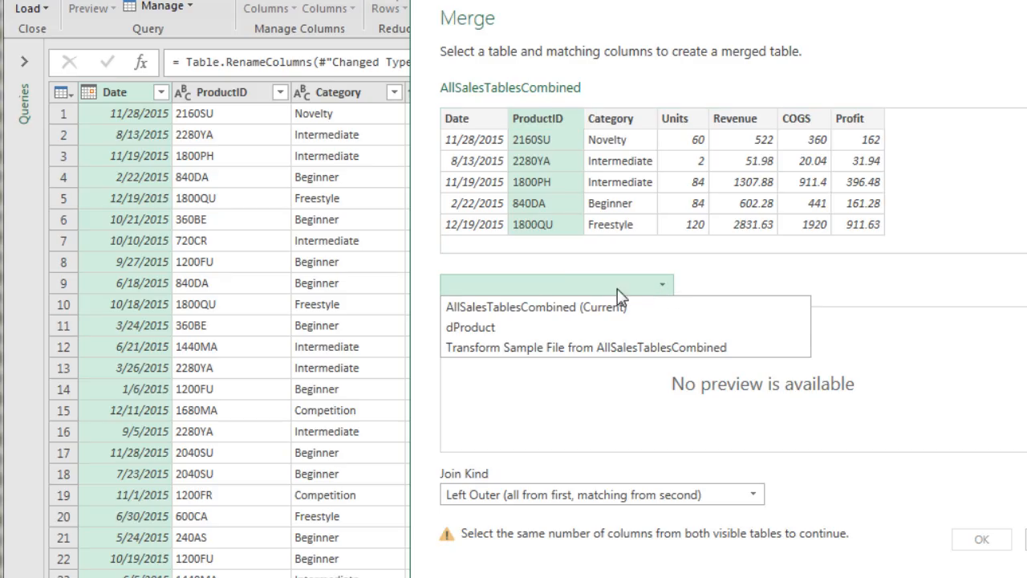
pyautogui.click(524, 327)
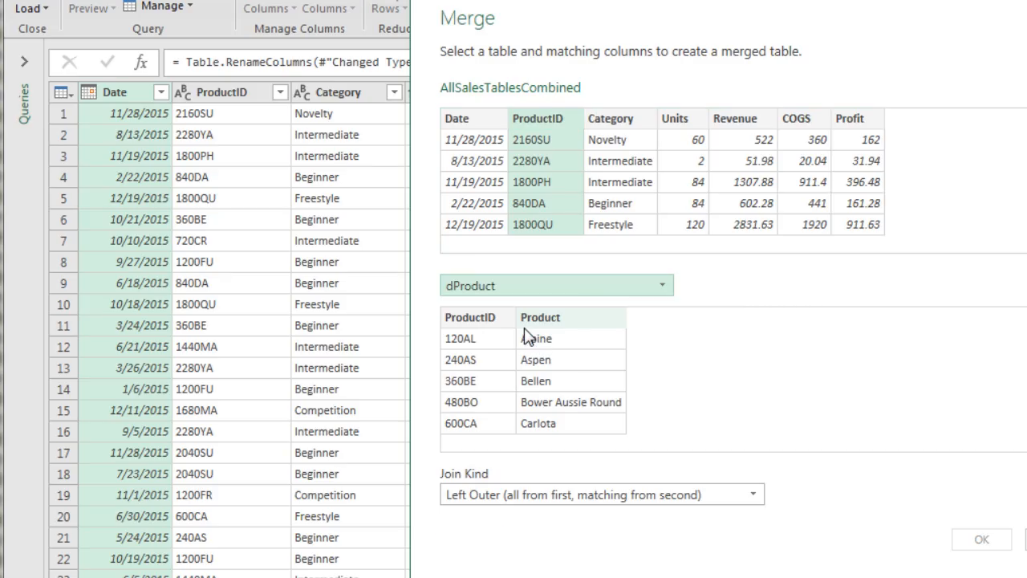
pyautogui.click(473, 319)
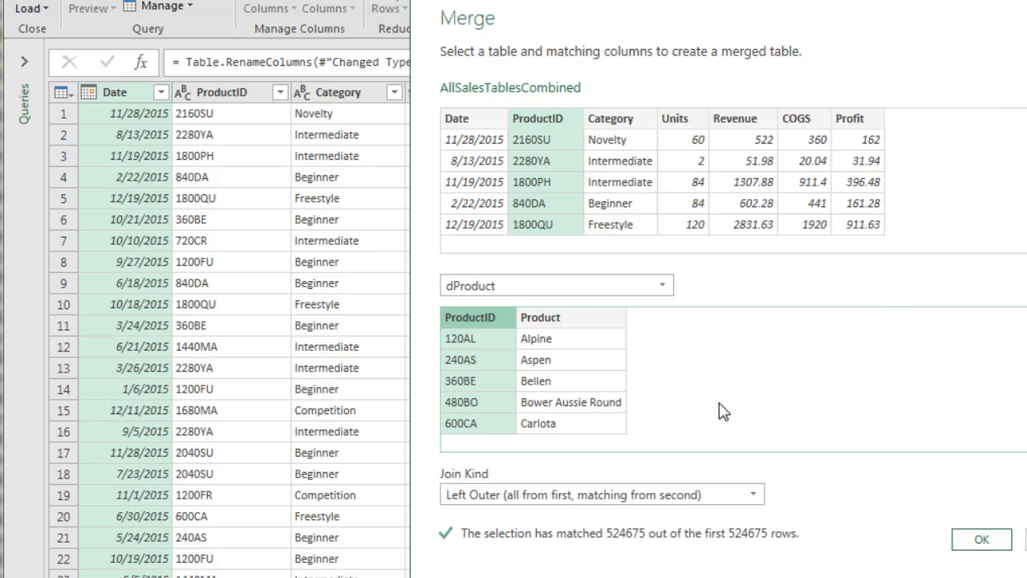
pyautogui.click(757, 496)
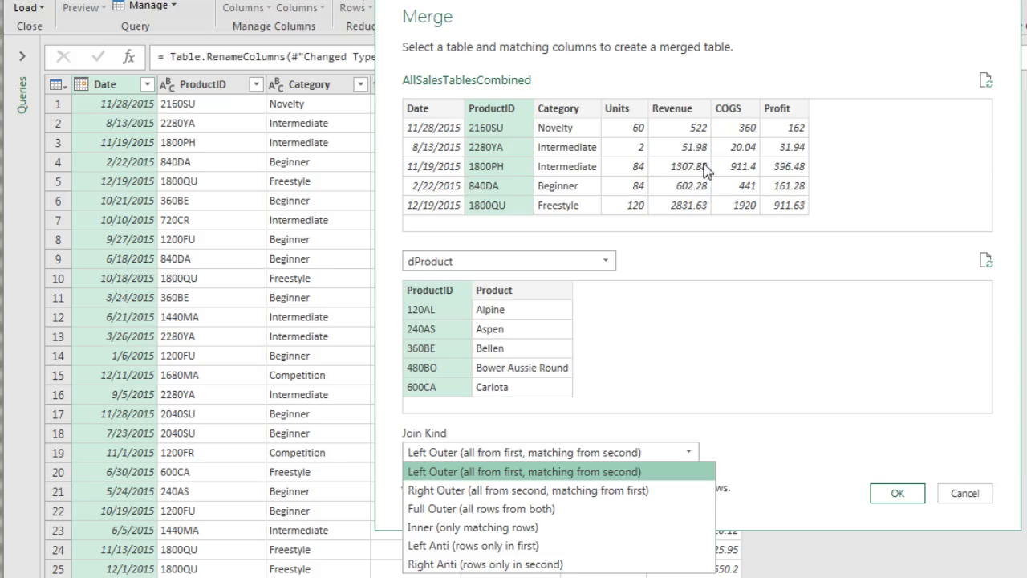
pyautogui.click(469, 454)
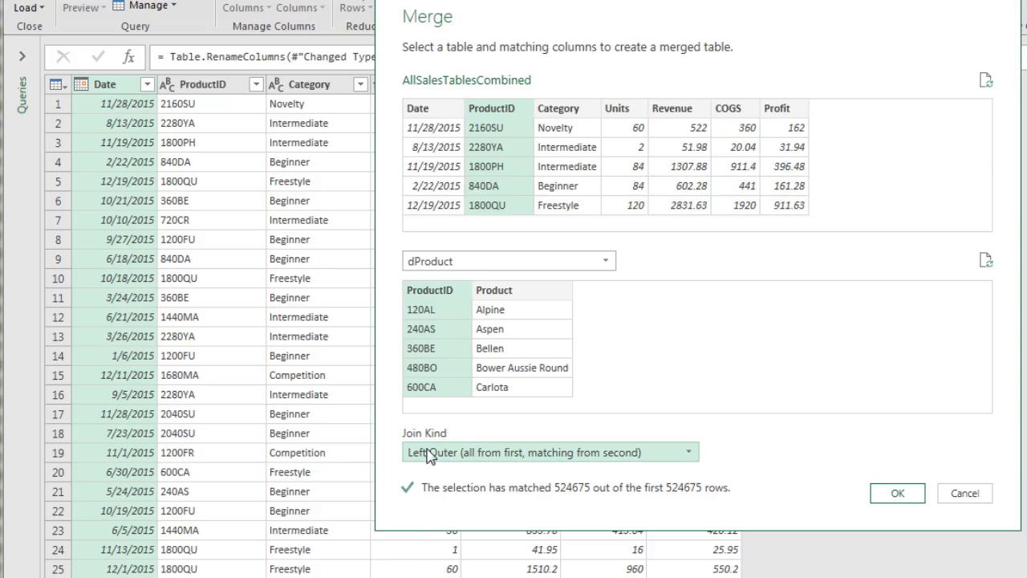
pyautogui.click(907, 492)
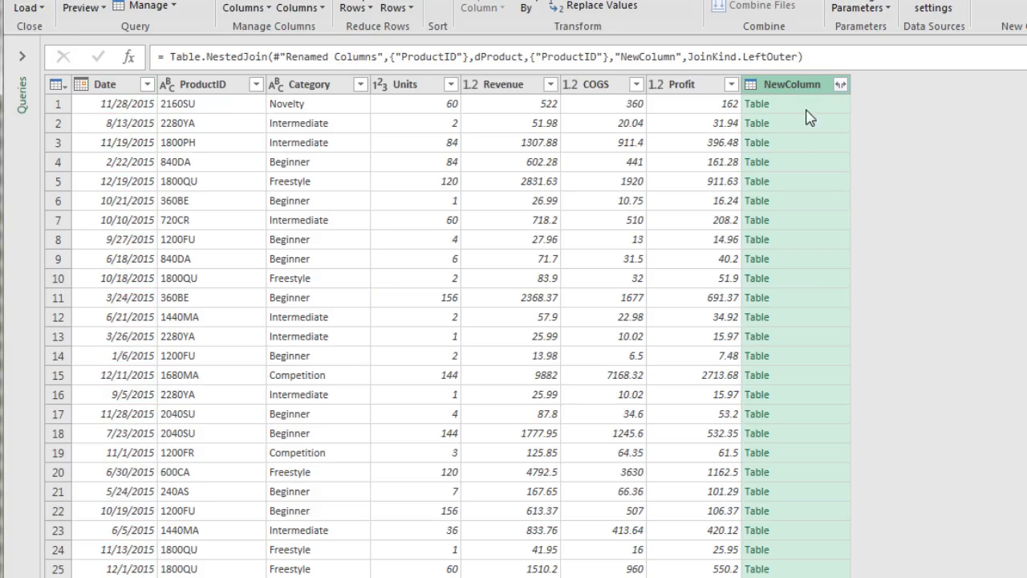
# Preview the nested tables in NewColumn, and expand it to the Product field only, without the original column name as prefix
pyautogui.click(814, 104)
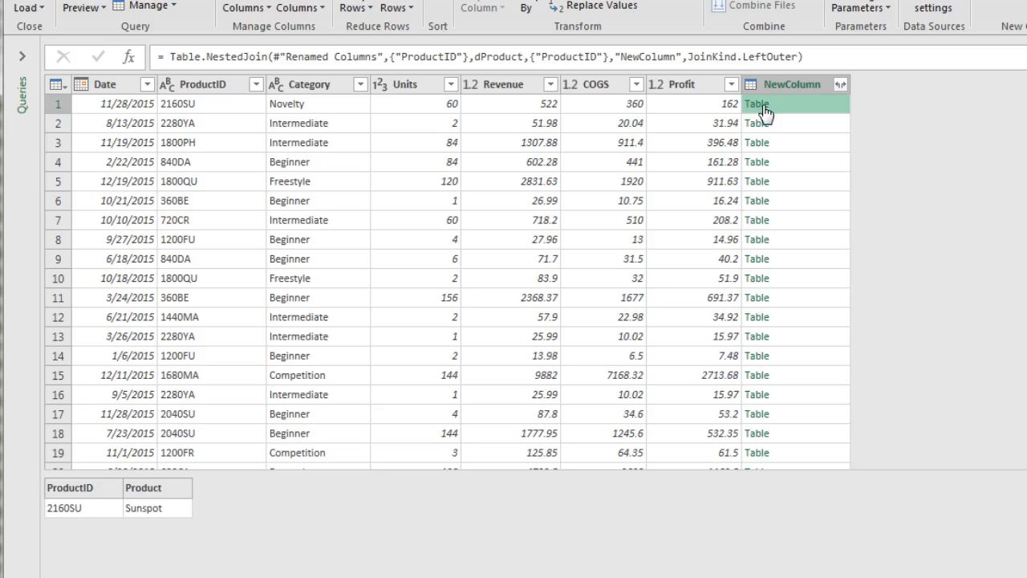
pyautogui.click(826, 127)
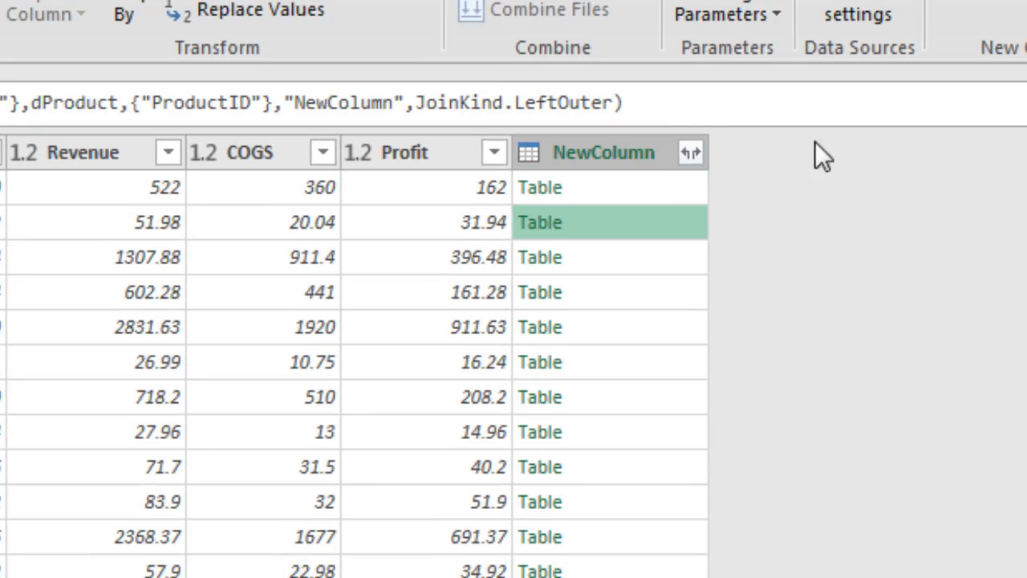
pyautogui.click(687, 153)
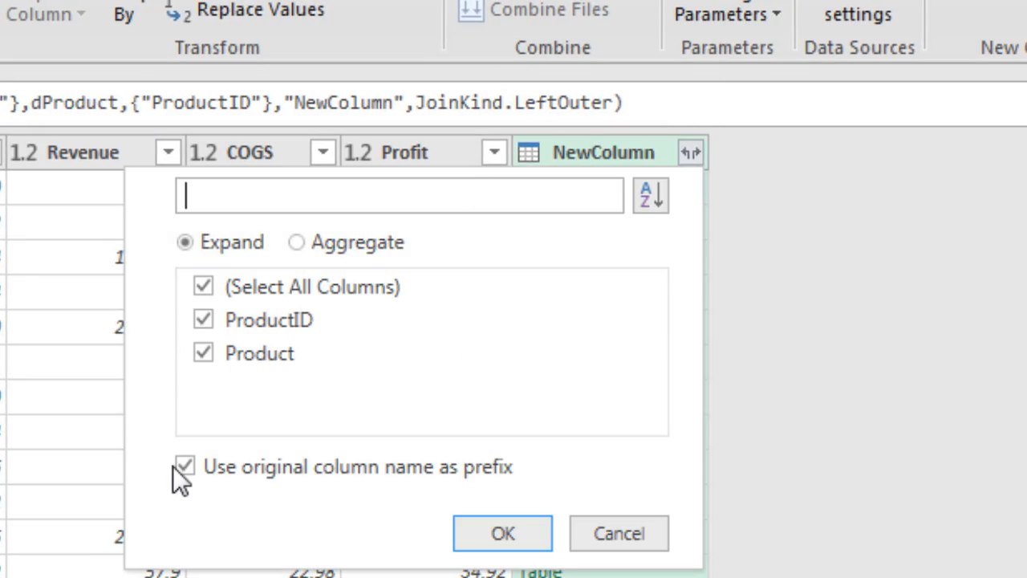
pyautogui.click(179, 472)
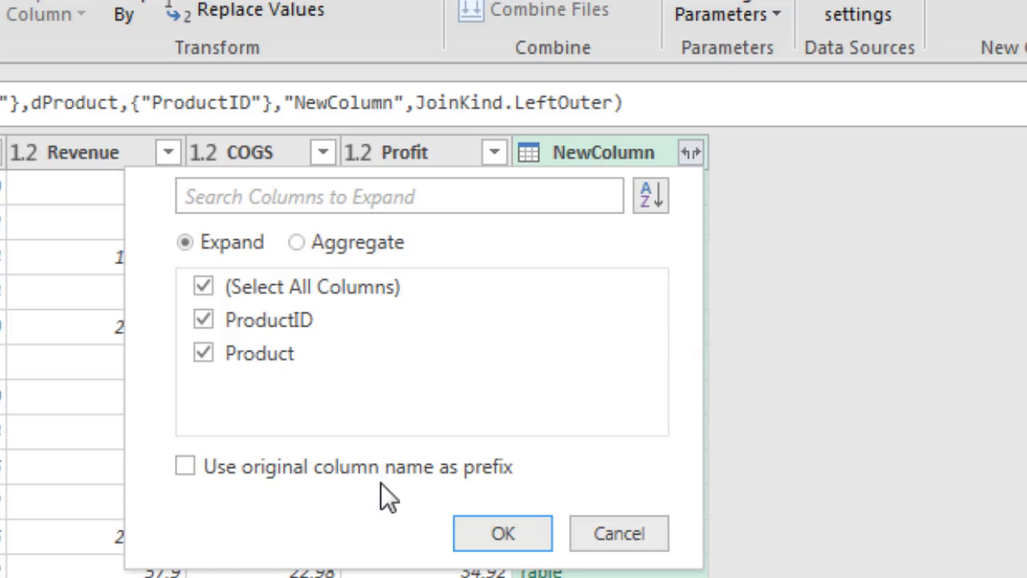
pyautogui.click(204, 289)
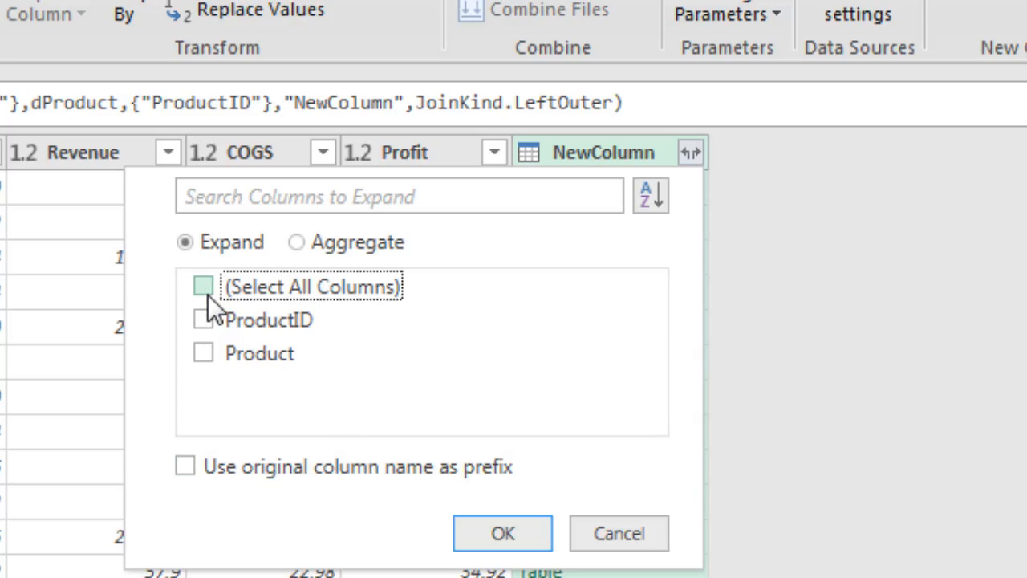
pyautogui.click(211, 355)
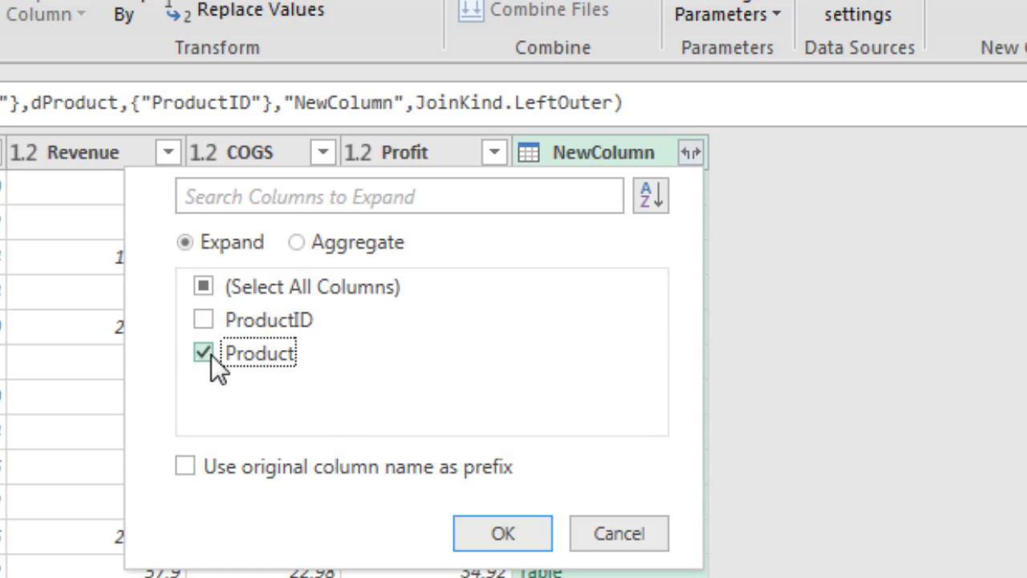
pyautogui.click(478, 535)
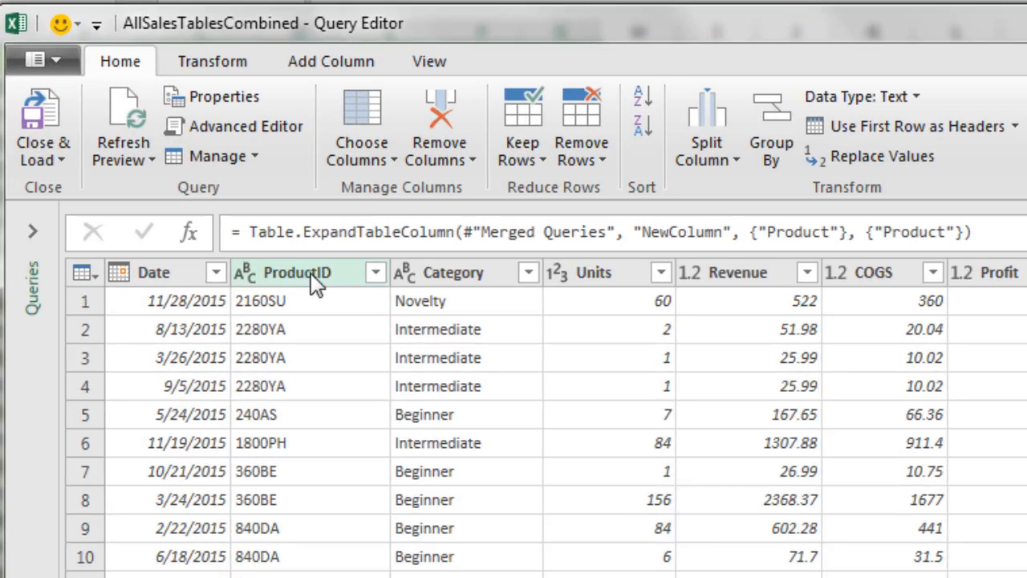
# Remove the ProductID column from the AllSalesTablesCombined query
pyautogui.click(315, 277)
pyautogui.rightClick(302, 271)
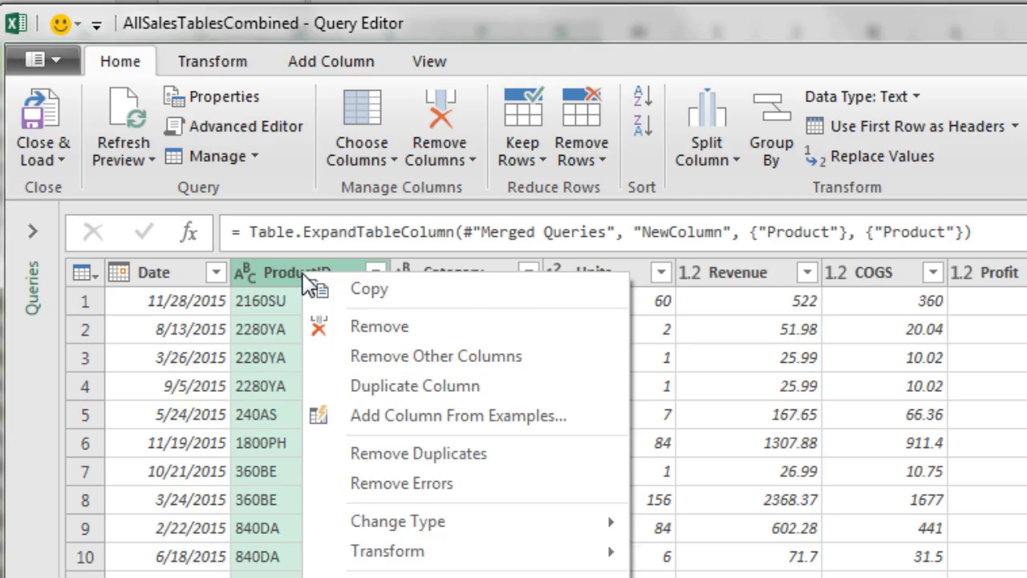
pyautogui.click(365, 329)
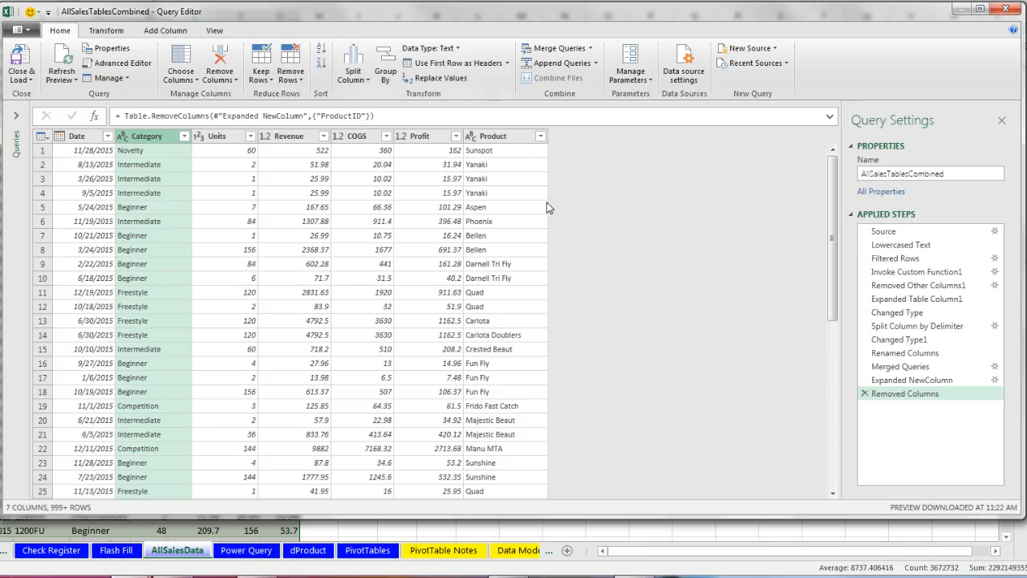
# Close the query editor and load the updated AllSalesTablesCombined query into the AllSalesData worksheet
pyautogui.click(22, 78)
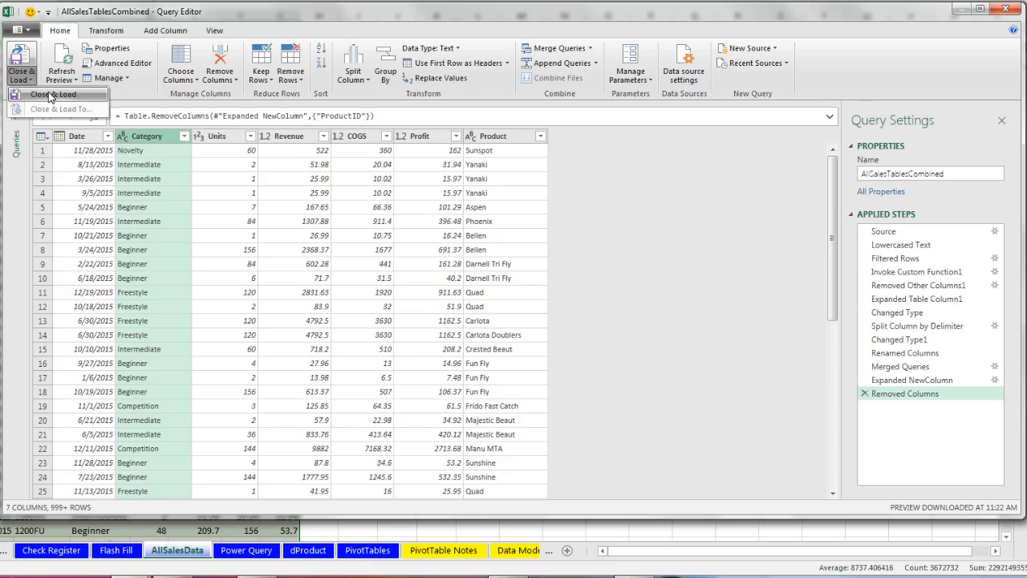
pyautogui.click(50, 95)
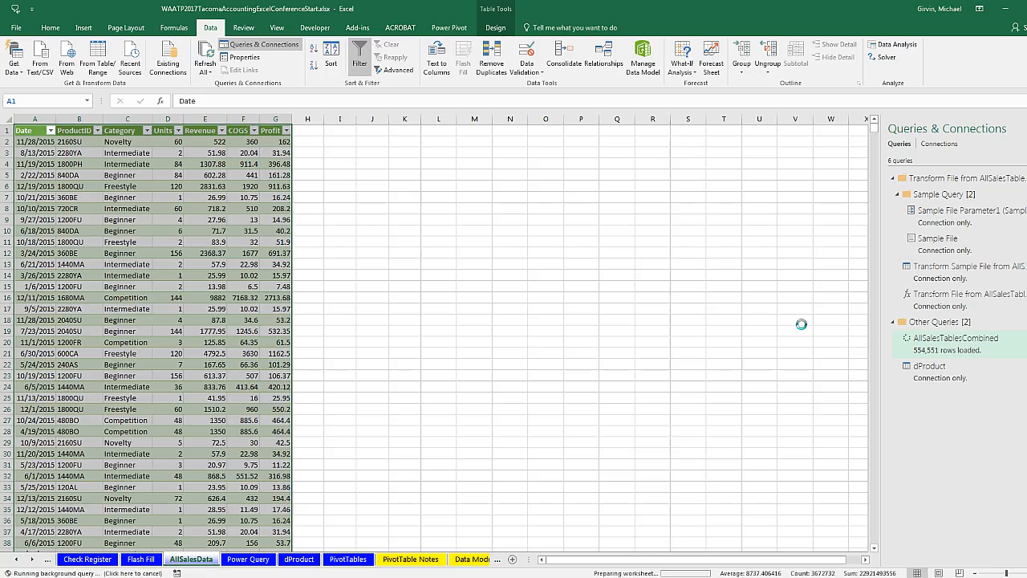
pyautogui.click(38, 132)
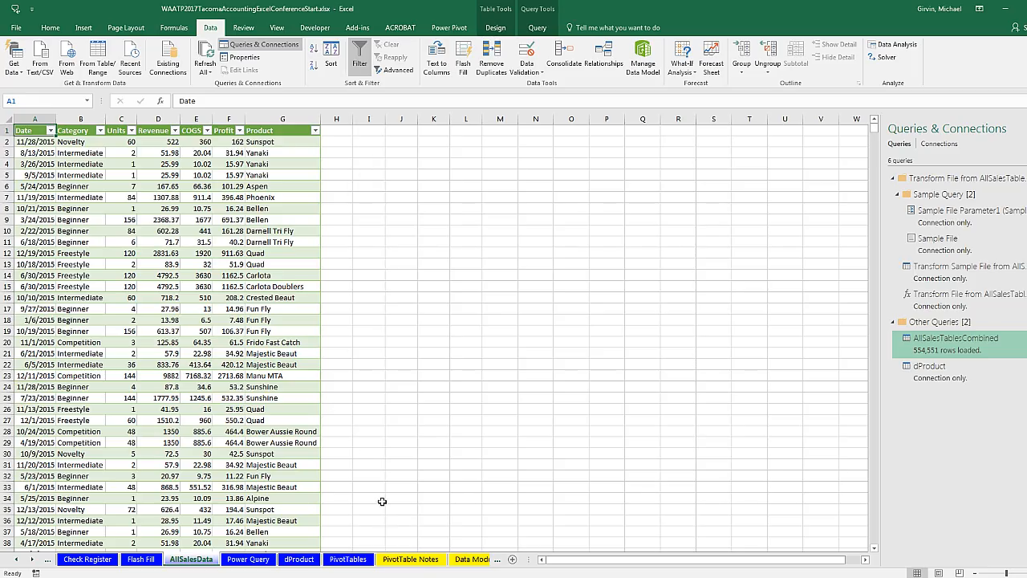
# Review the PivotTable Notes sheet and examine the Product, Revenue and Date columns of the table on AllSalesData
pyautogui.click(402, 559)
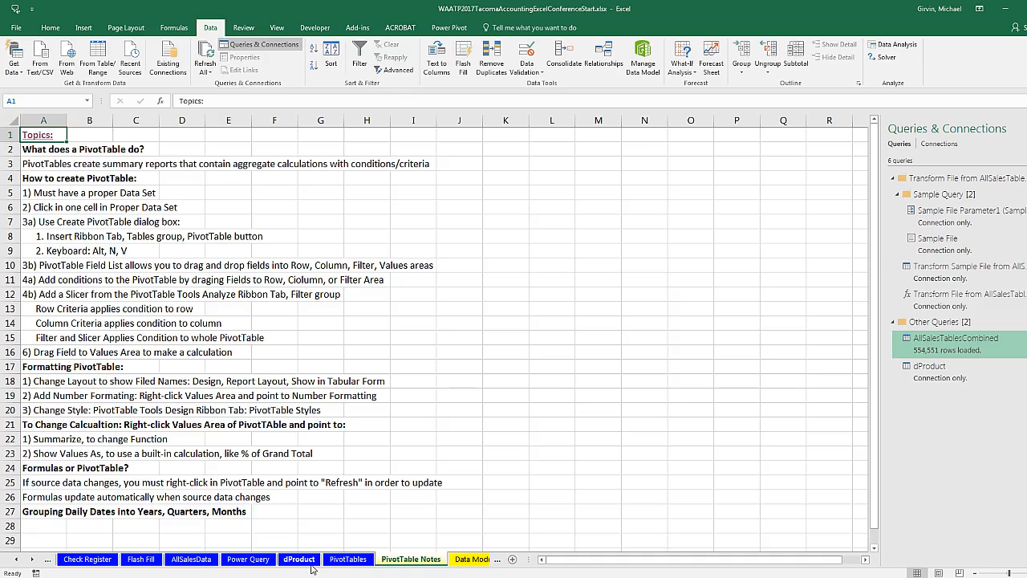
pyautogui.click(191, 559)
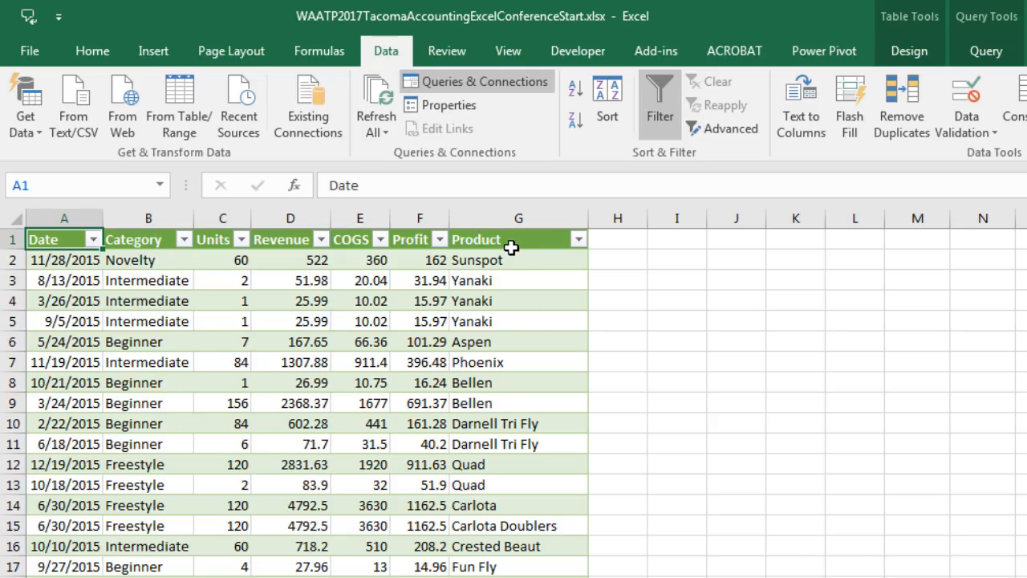
pyautogui.moveTo(511, 246); pyautogui.dragTo(513, 383)
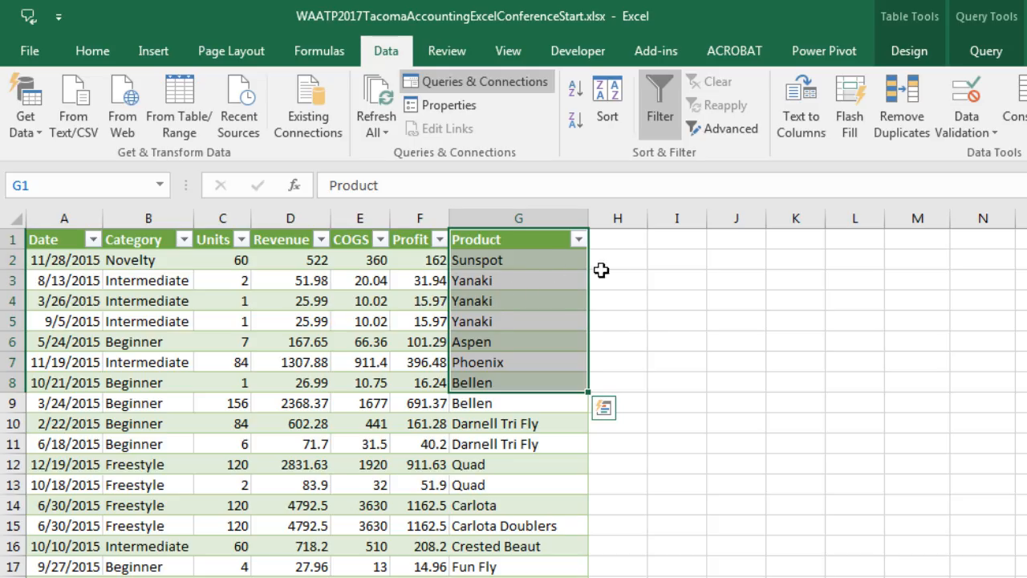
pyautogui.click(690, 281)
pyautogui.moveTo(691, 309); pyautogui.dragTo(695, 516)
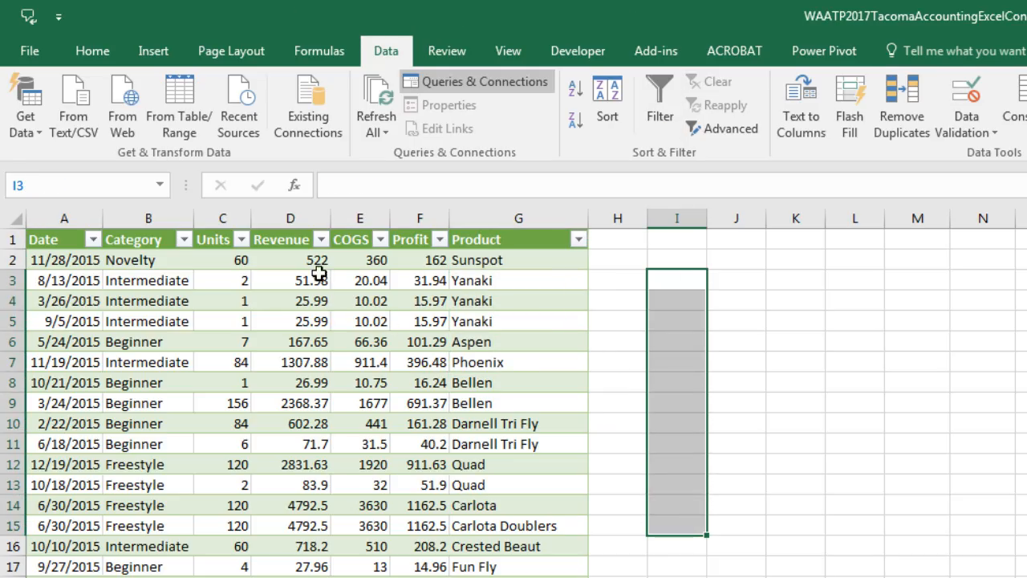
pyautogui.click(751, 281)
pyautogui.click(731, 302)
pyautogui.click(730, 321)
pyautogui.click(738, 341)
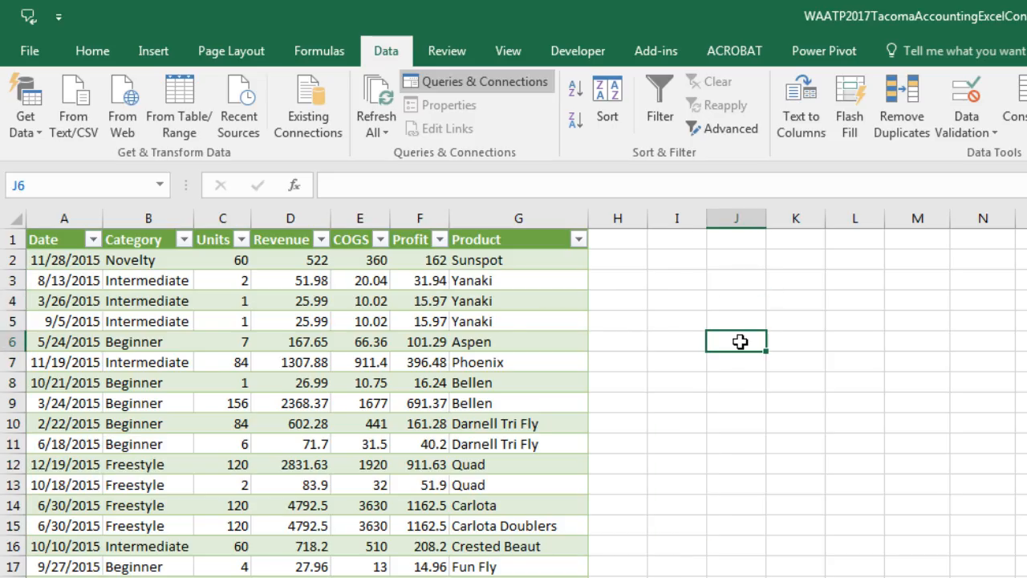
pyautogui.click(382, 322)
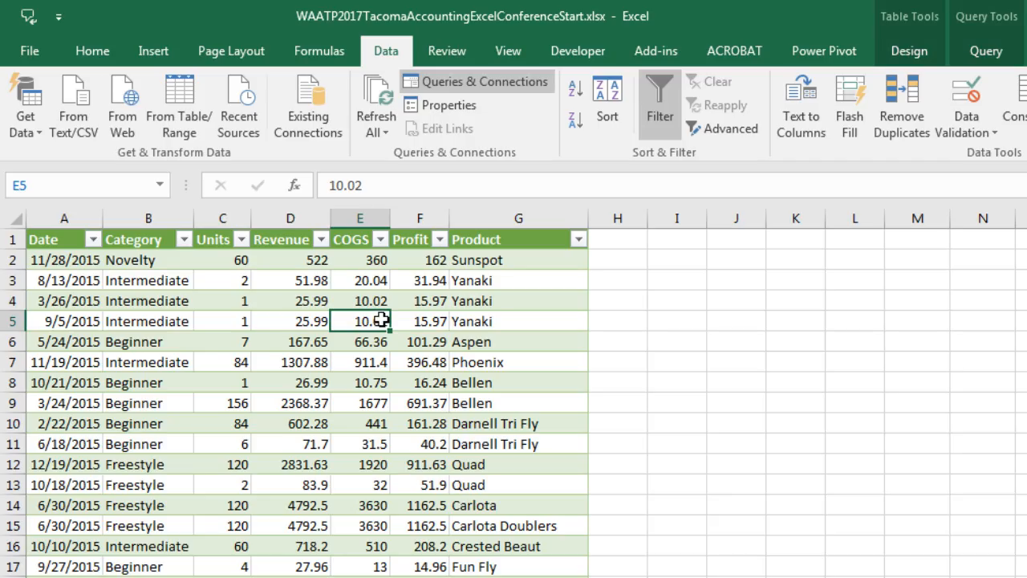
pyautogui.moveTo(294, 241); pyautogui.dragTo(285, 577)
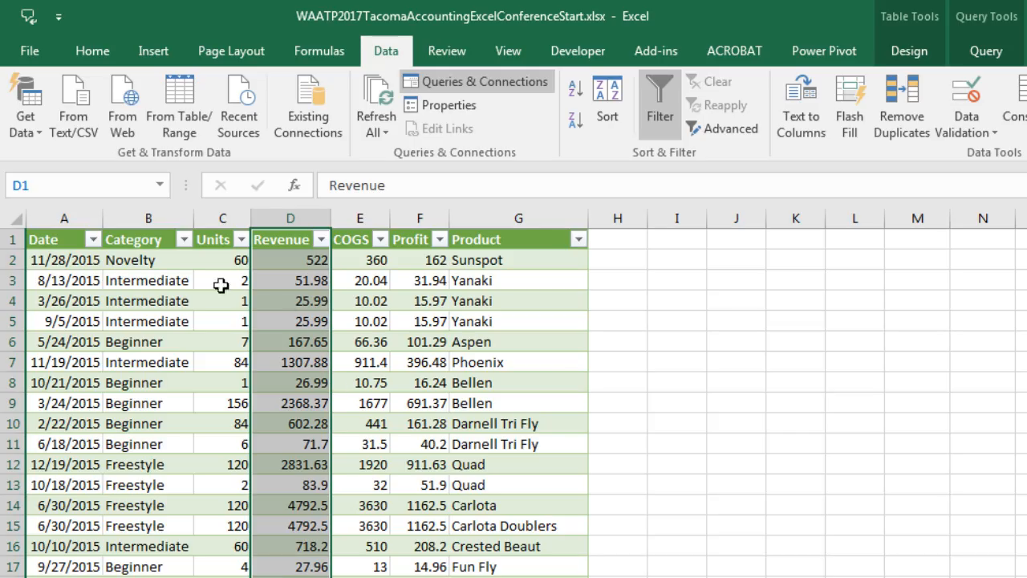
pyautogui.click(71, 260)
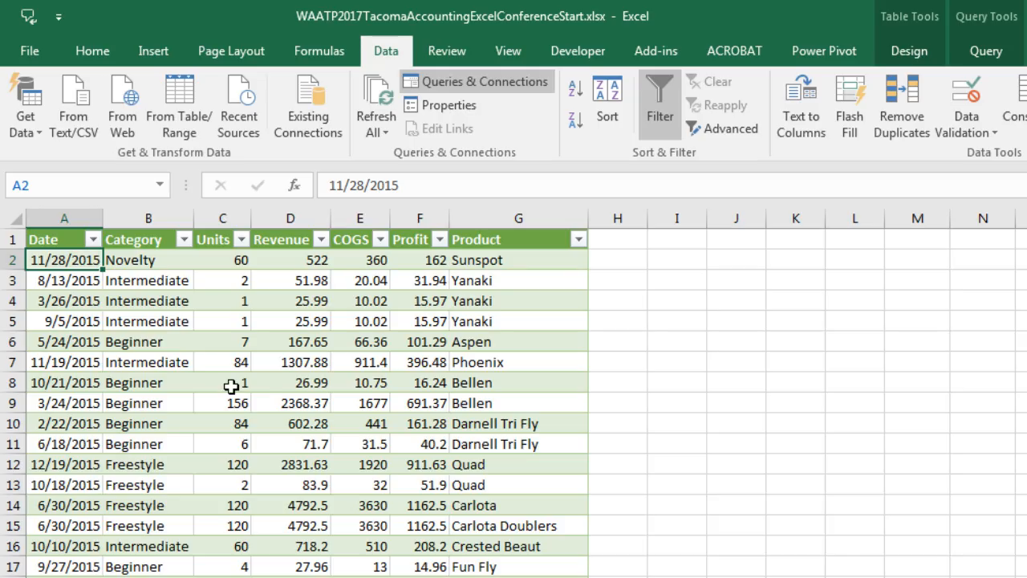
pyautogui.click(305, 282)
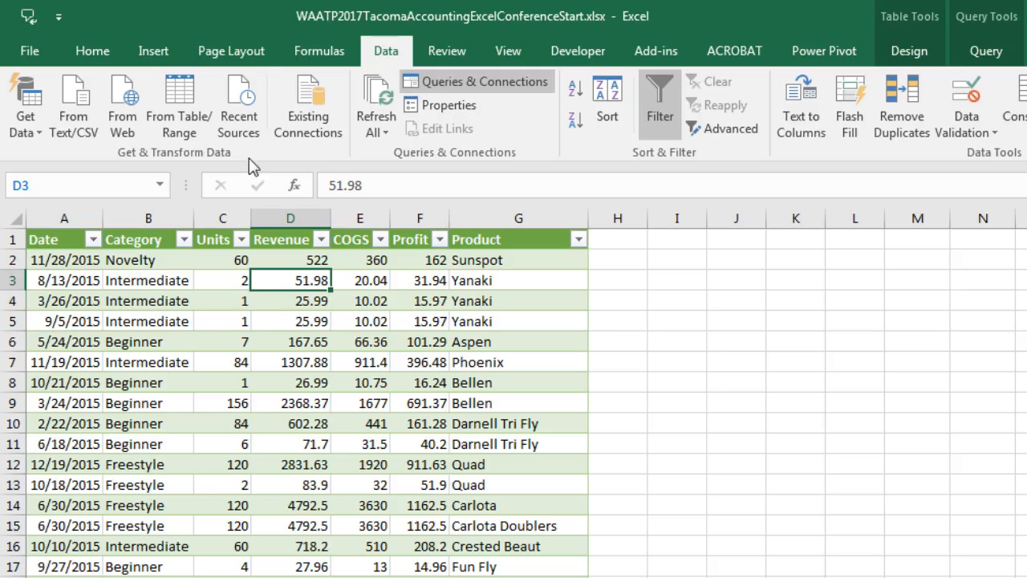
pyautogui.click(172, 56)
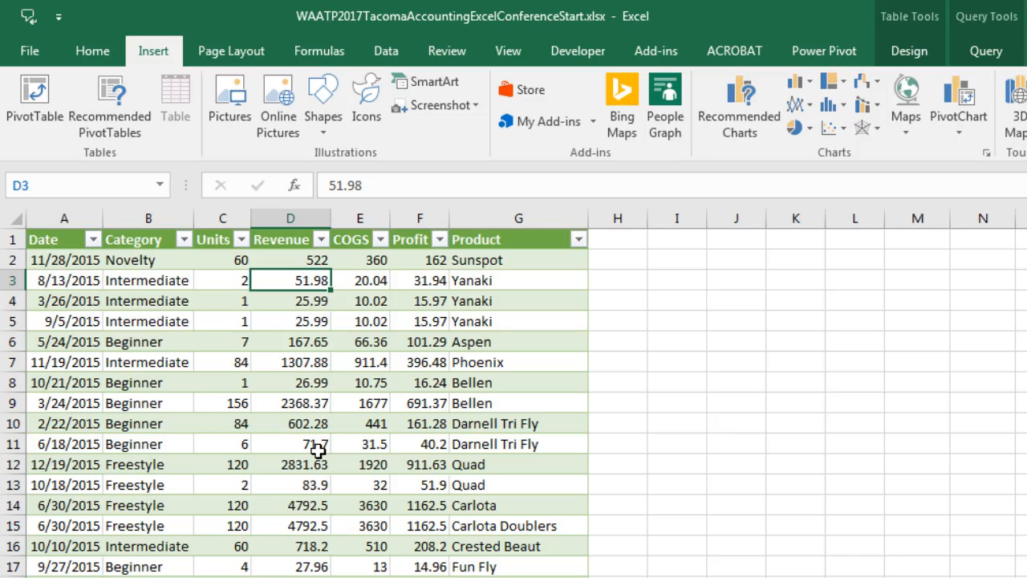
pyautogui.press('alt')
pyautogui.press('n')
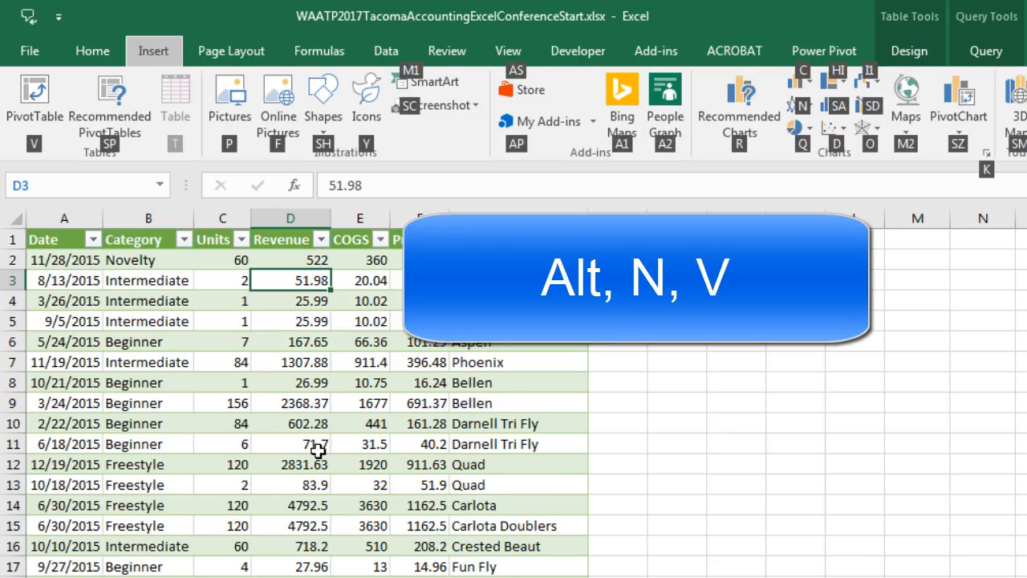
pyautogui.press('v')
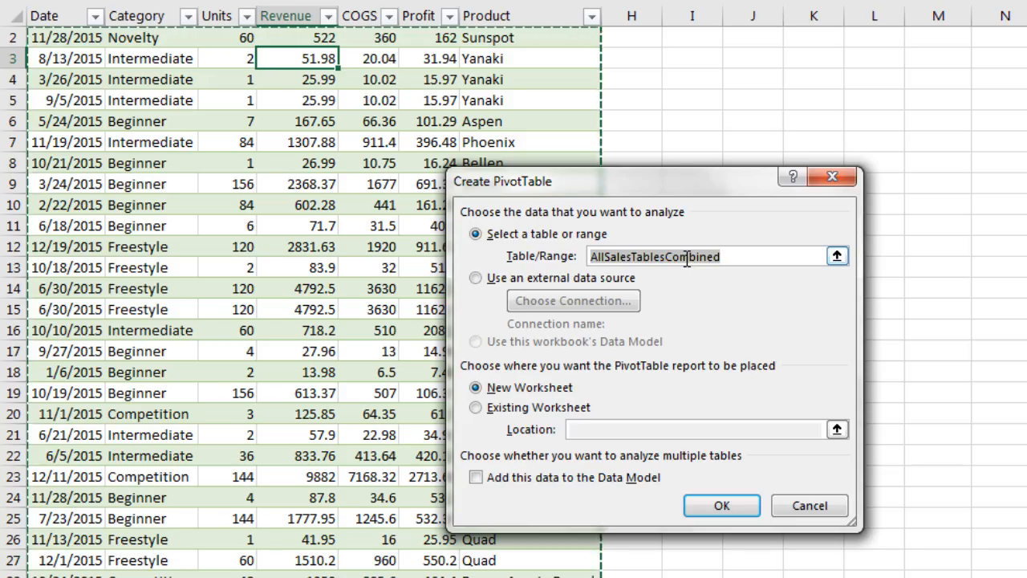
pyautogui.click(476, 408)
pyautogui.click(482, 387)
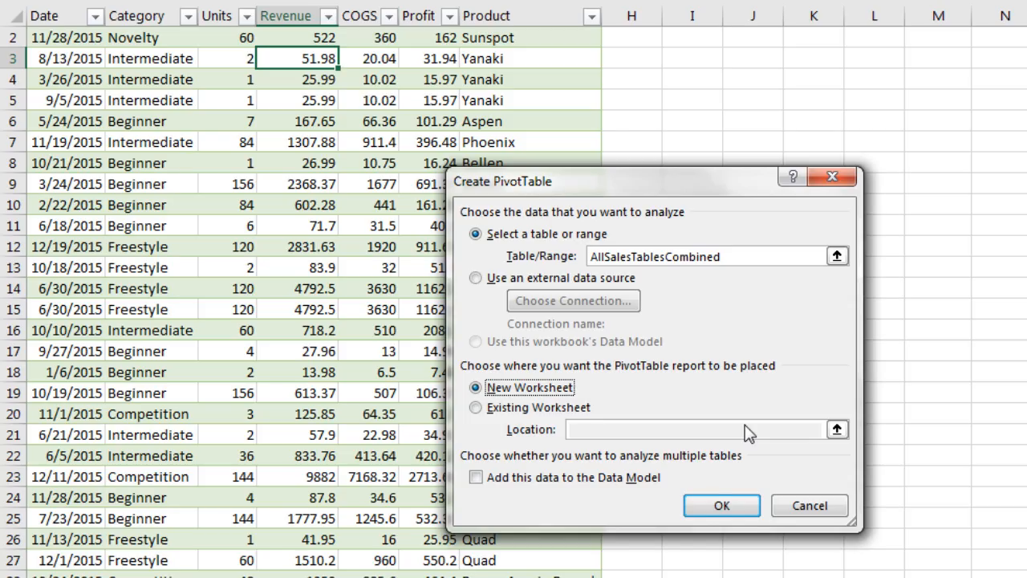
pyautogui.press('Escape')
pyautogui.scroll(1, 706, 454)
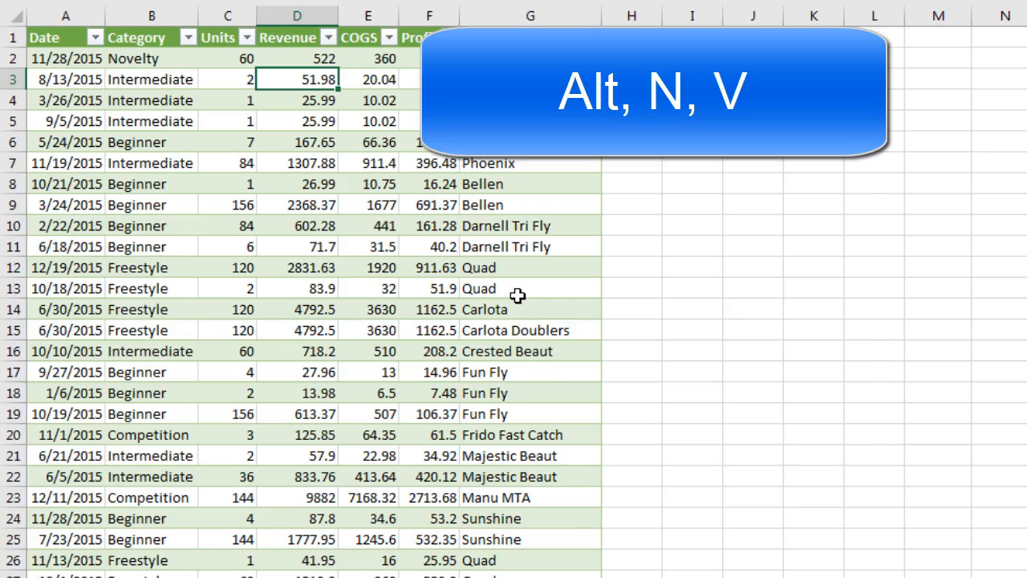
# Create a PivotTable from the AllSalesTablesCombined table on a new worksheet
pyautogui.hotkey('alt', 'n')
pyautogui.press('v')
pyautogui.press('Return')
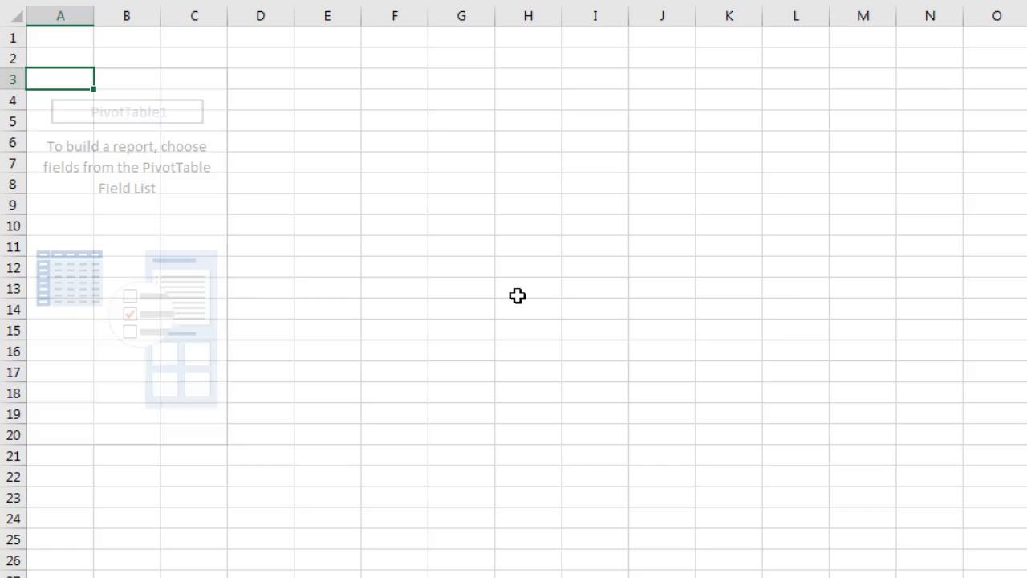
# Undock the PivotTable field list and float it over the worksheet near the empty PivotTable
pyautogui.moveTo(986, 73); pyautogui.dragTo(872, 62)
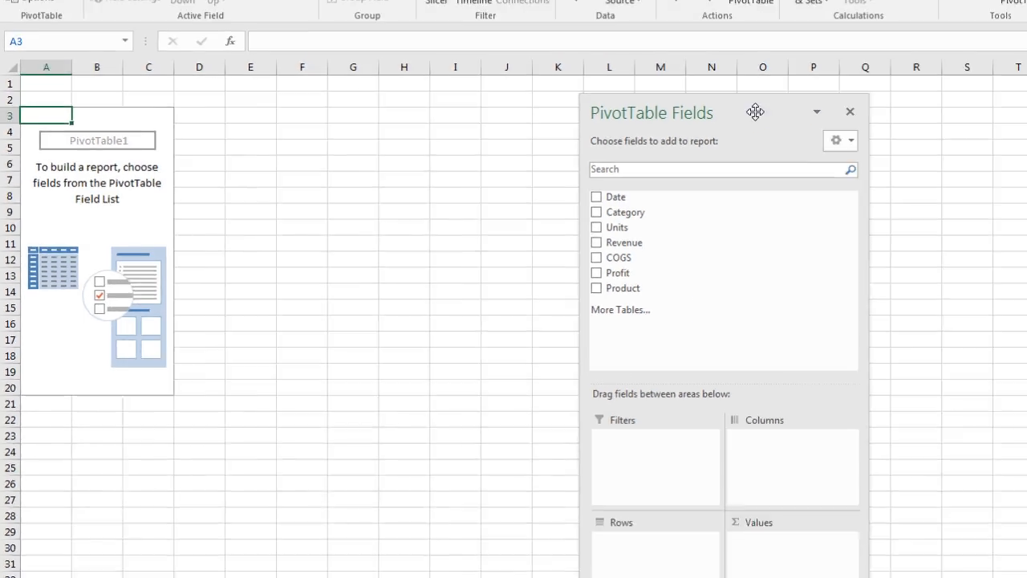
pyautogui.moveTo(477, 141); pyautogui.dragTo(951, 136)
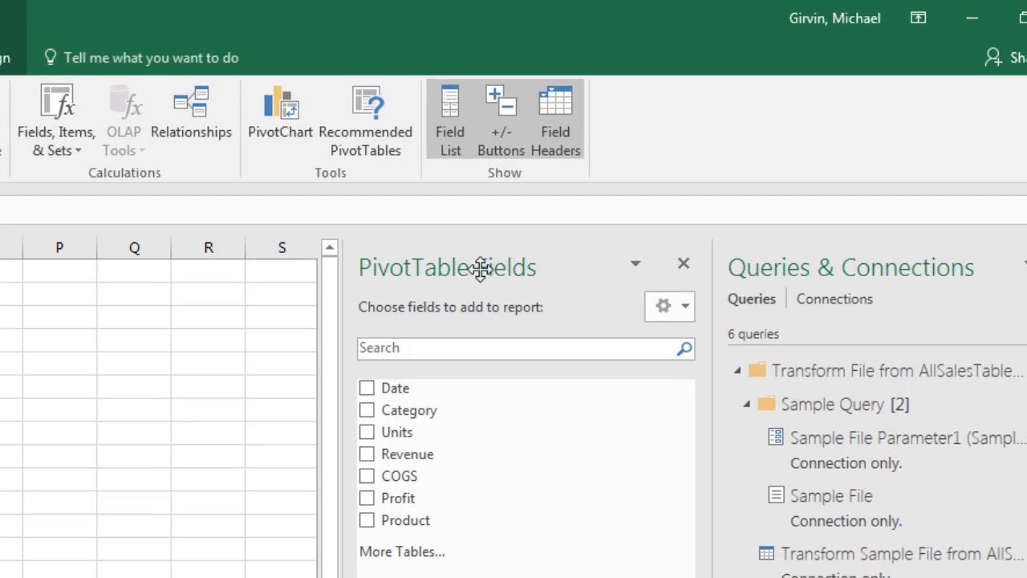
pyautogui.moveTo(487, 269); pyautogui.dragTo(0, 308)
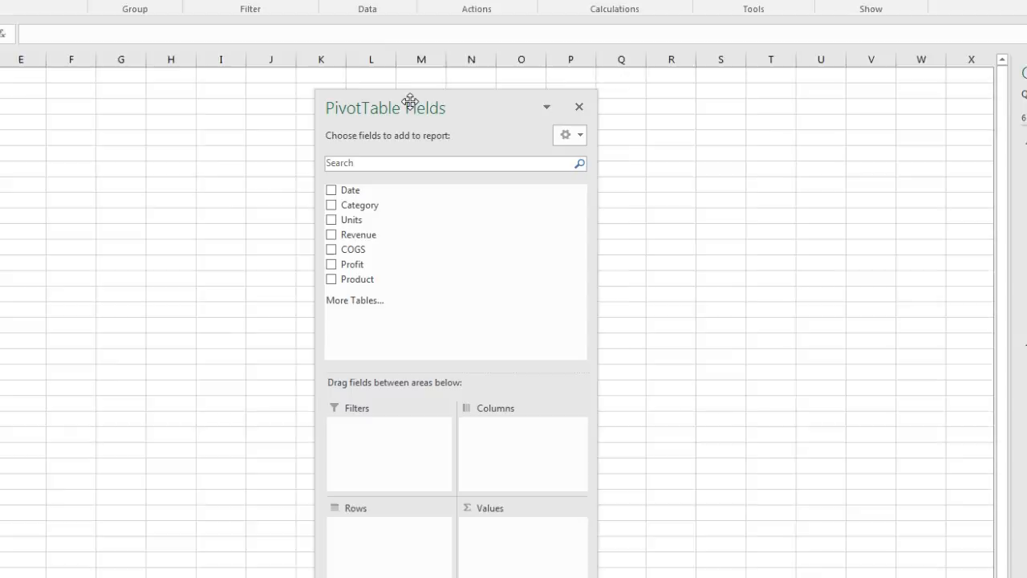
pyautogui.moveTo(410, 100); pyautogui.dragTo(502, 45)
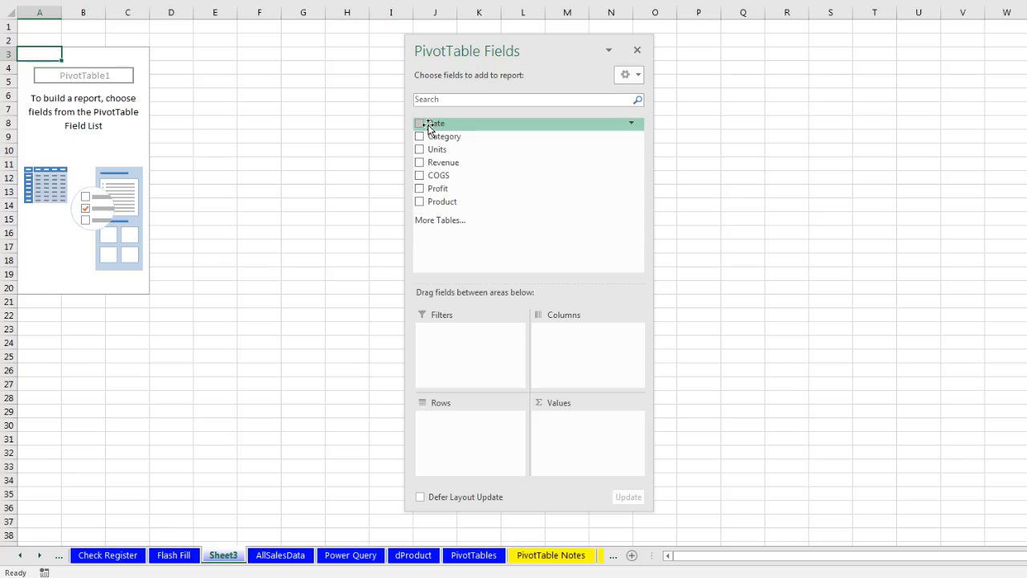
# Add the Date field to the PivotTable's rows and expand 2015 and its Qtr1 group
pyautogui.moveTo(428, 127); pyautogui.dragTo(512, 153)
pyautogui.moveTo(557, 190); pyautogui.dragTo(453, 434)
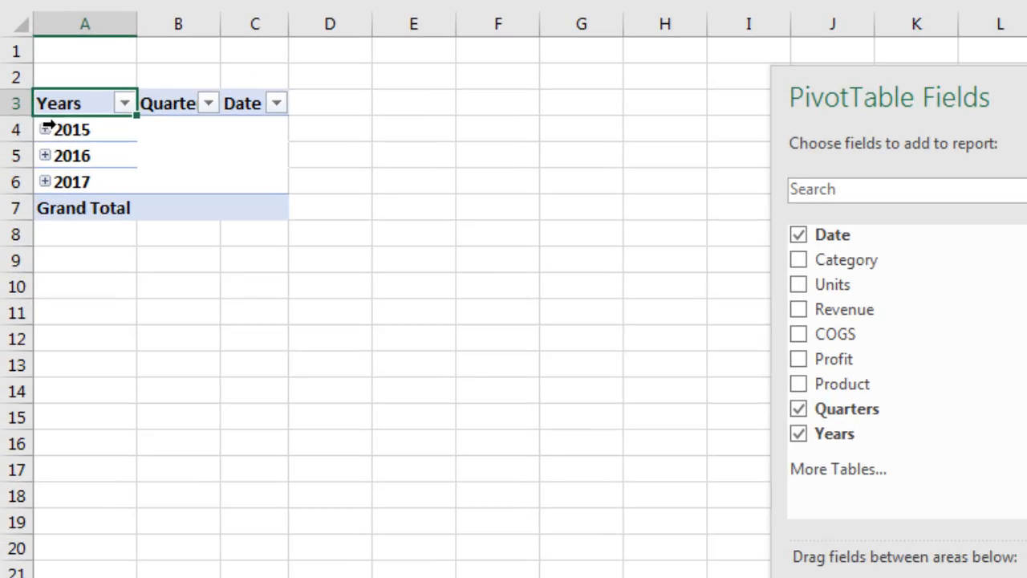
pyautogui.click(46, 129)
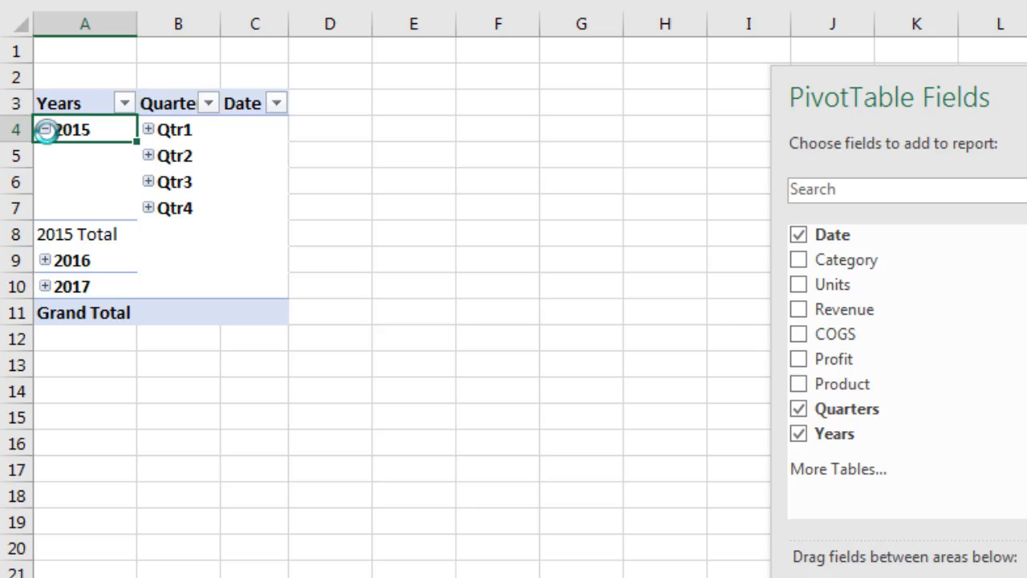
pyautogui.click(148, 138)
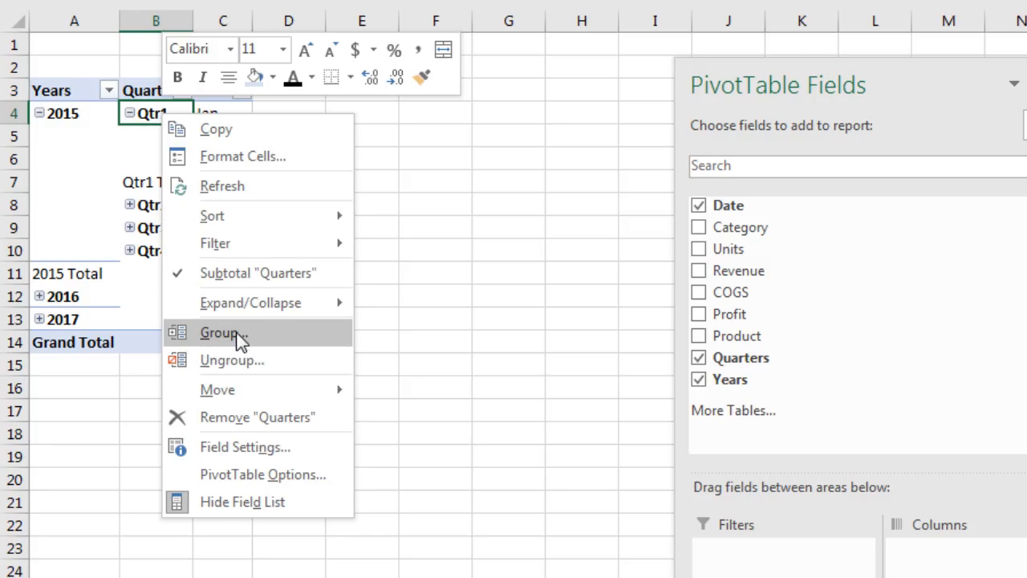
# Regroup the PivotTable's dates by Months and Years only, leaving out Quarters
pyautogui.click(236, 333)
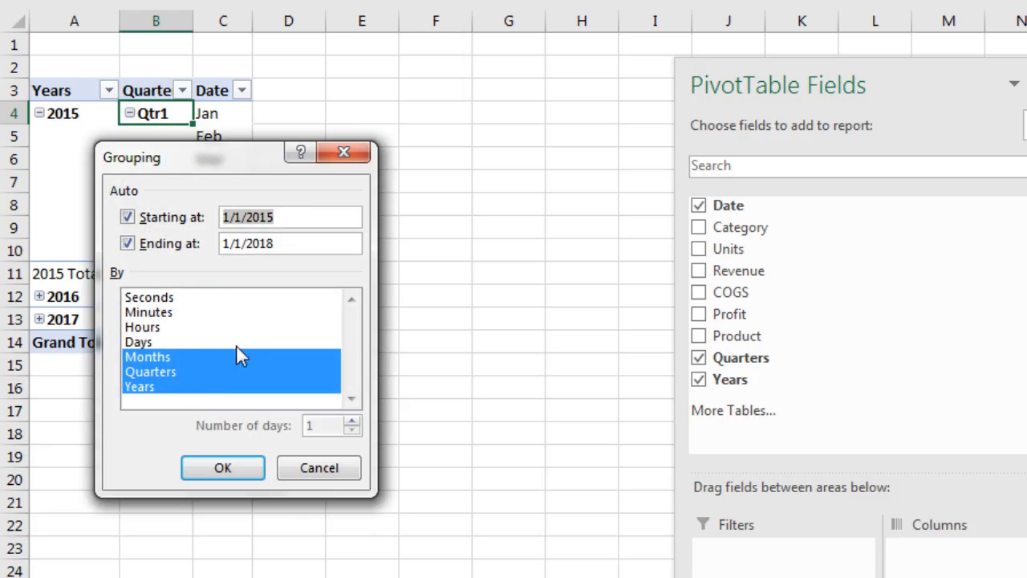
pyautogui.click(159, 369)
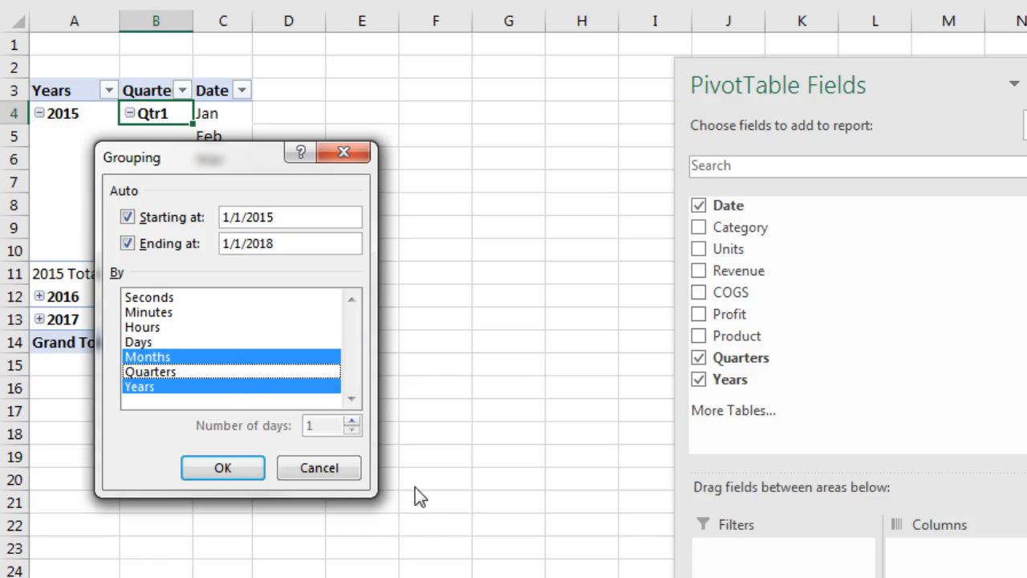
pyautogui.click(238, 463)
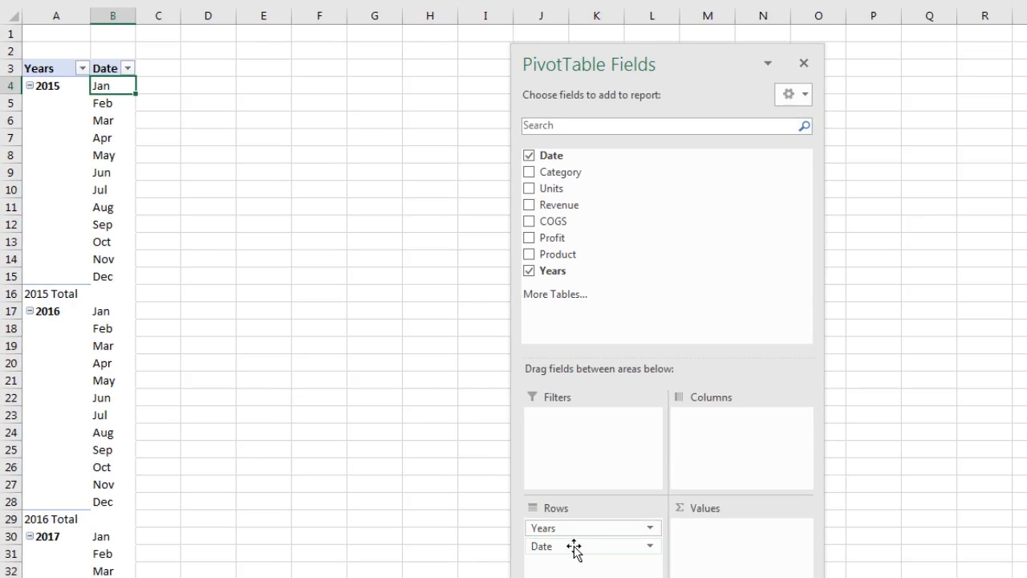
# Rename the PivotTable's Date row field to Month and widen column B
pyautogui.click(110, 68)
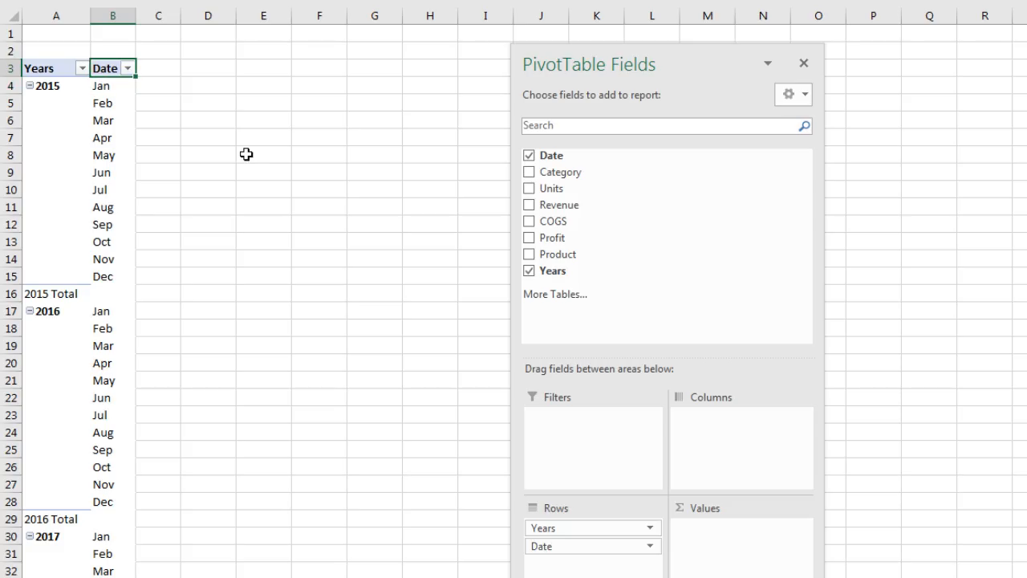
pyautogui.write('Month')
pyautogui.press('Return')
pyautogui.moveTo(136, 12); pyautogui.dragTo(166, 12)
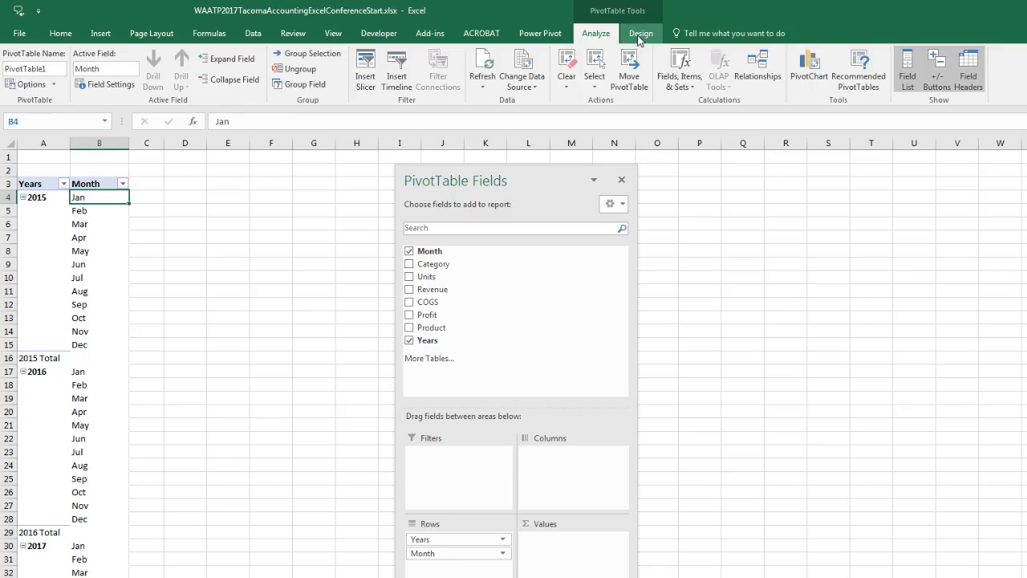
# Show the PivotTable in Tabular Form and add the Revenue field to its values
pyautogui.click(640, 36)
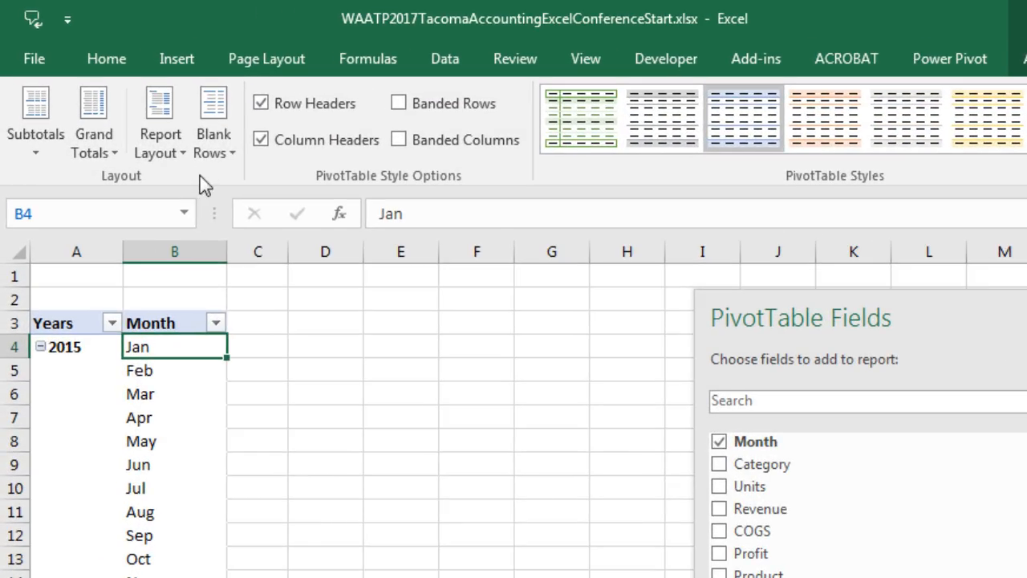
pyautogui.click(184, 163)
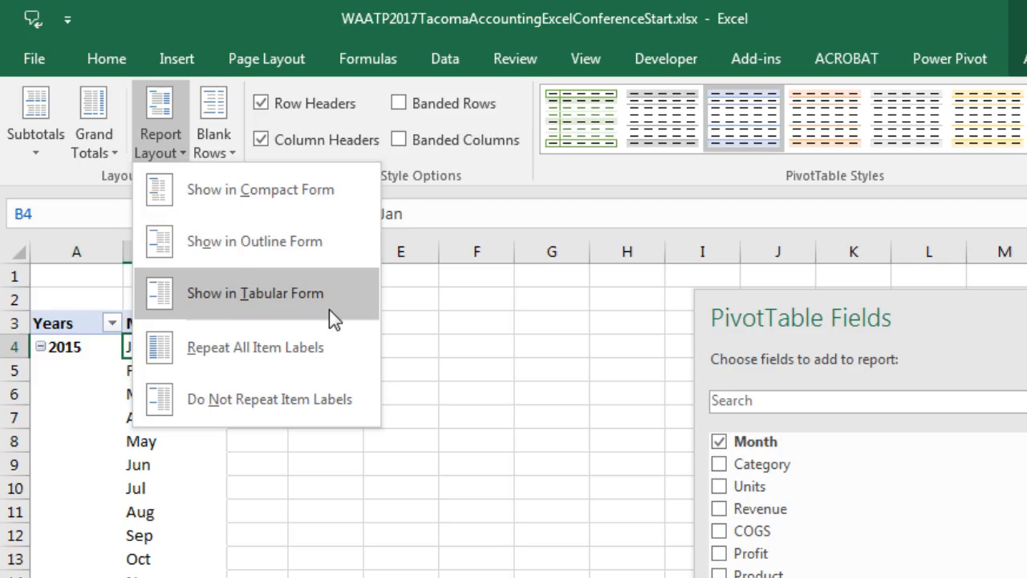
pyautogui.click(274, 301)
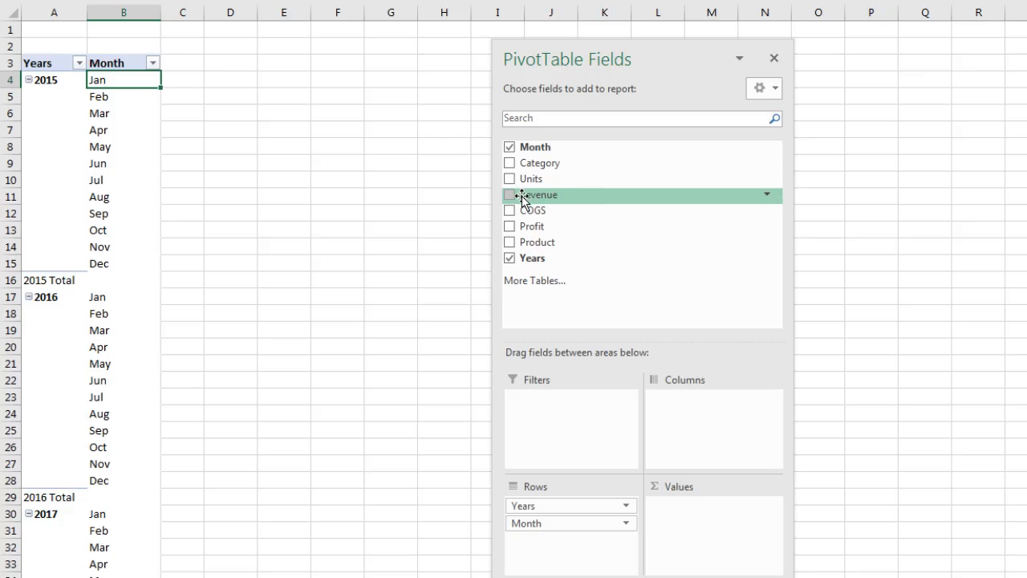
pyautogui.moveTo(523, 195); pyautogui.dragTo(712, 537)
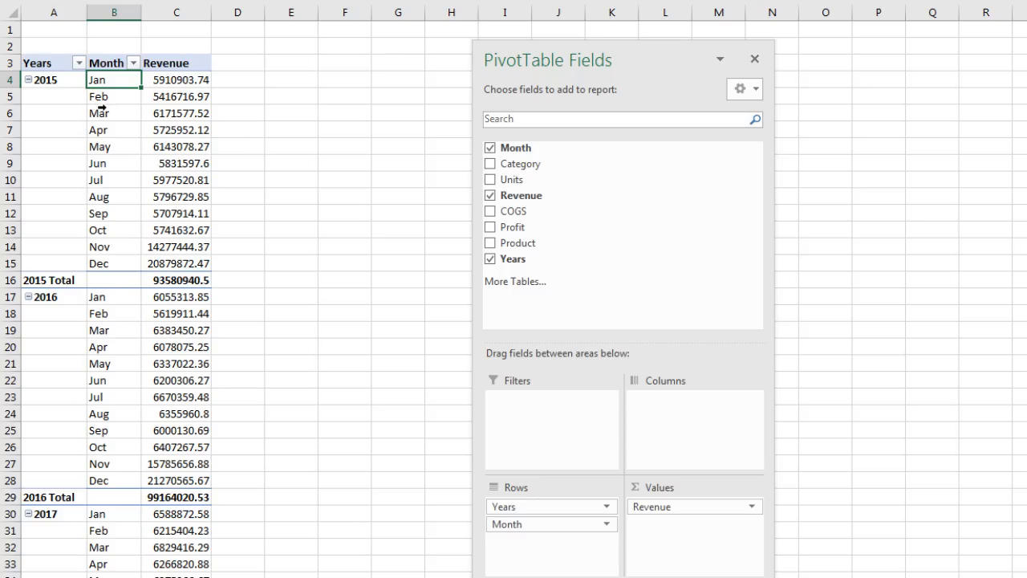
# Examine the monthly revenue cells against their Years and Month row labels and compare them with the empty range E5:G20
pyautogui.click(175, 114)
pyautogui.click(189, 135)
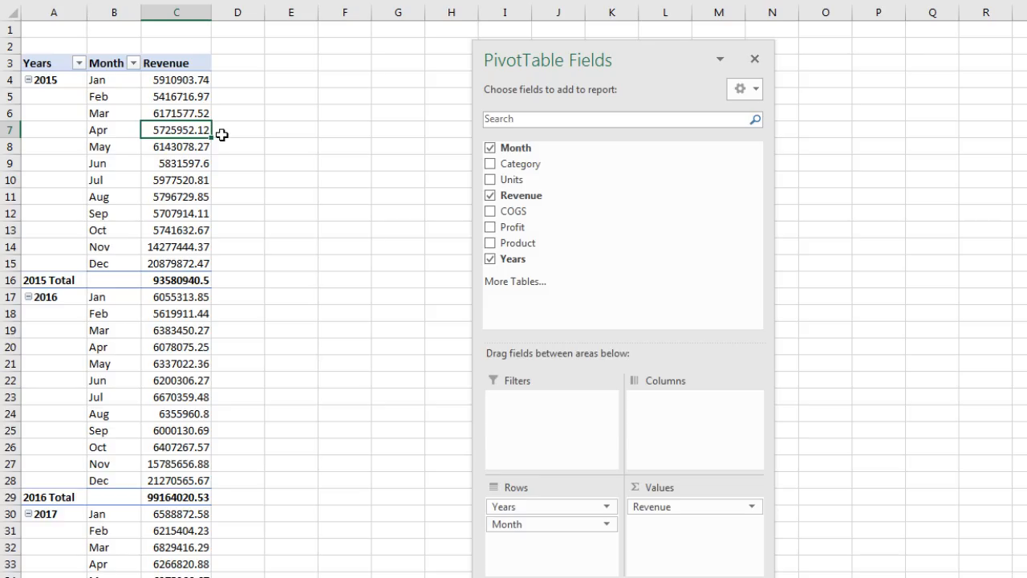
pyautogui.click(175, 149)
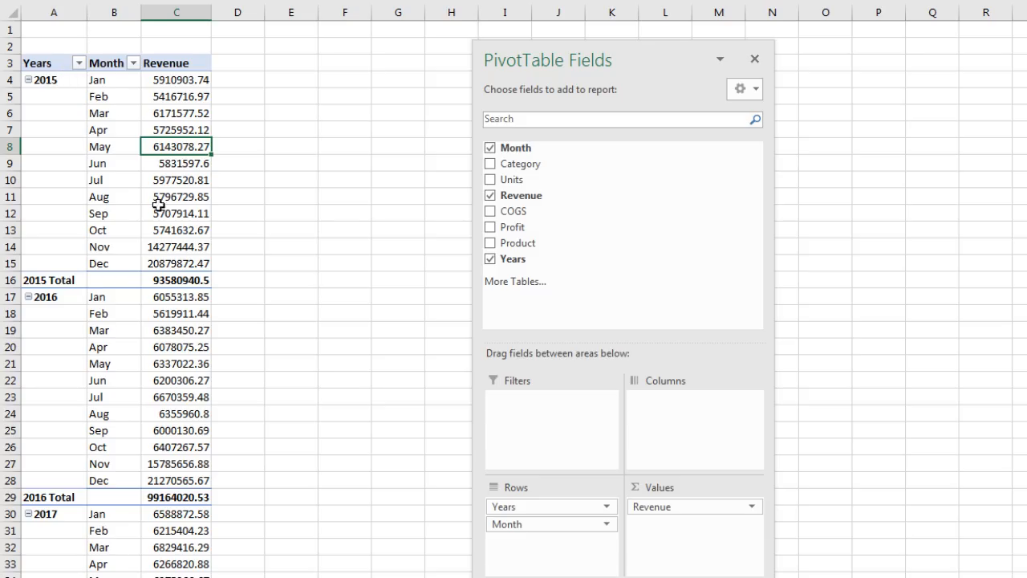
pyautogui.click(164, 311)
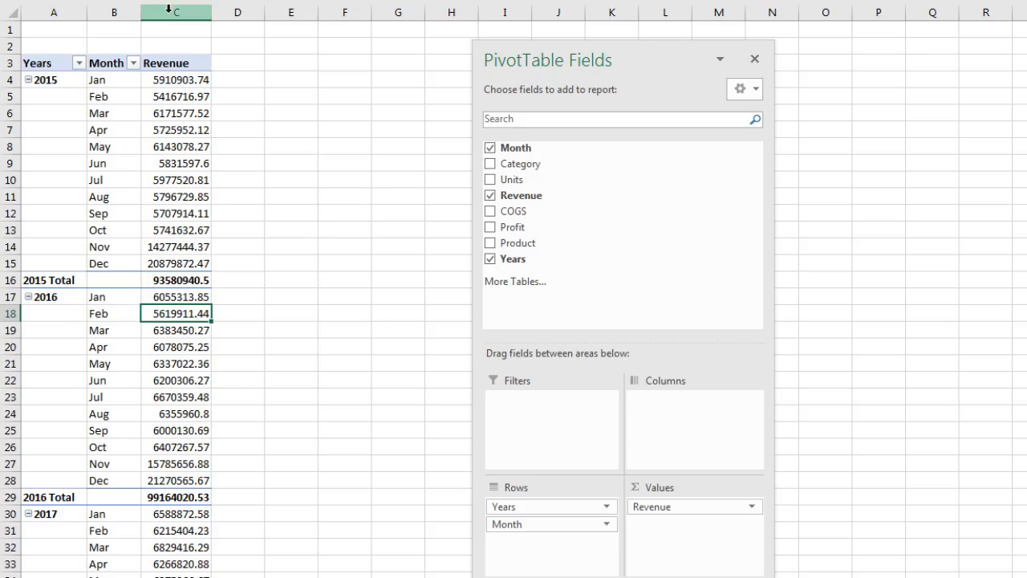
pyautogui.click(192, 131)
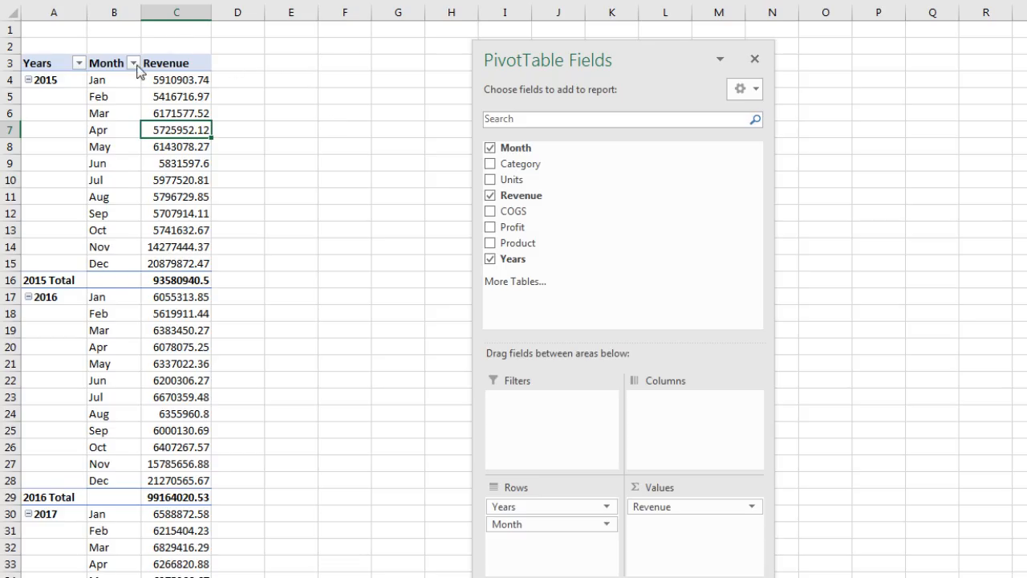
pyautogui.click(119, 86)
pyautogui.click(119, 80)
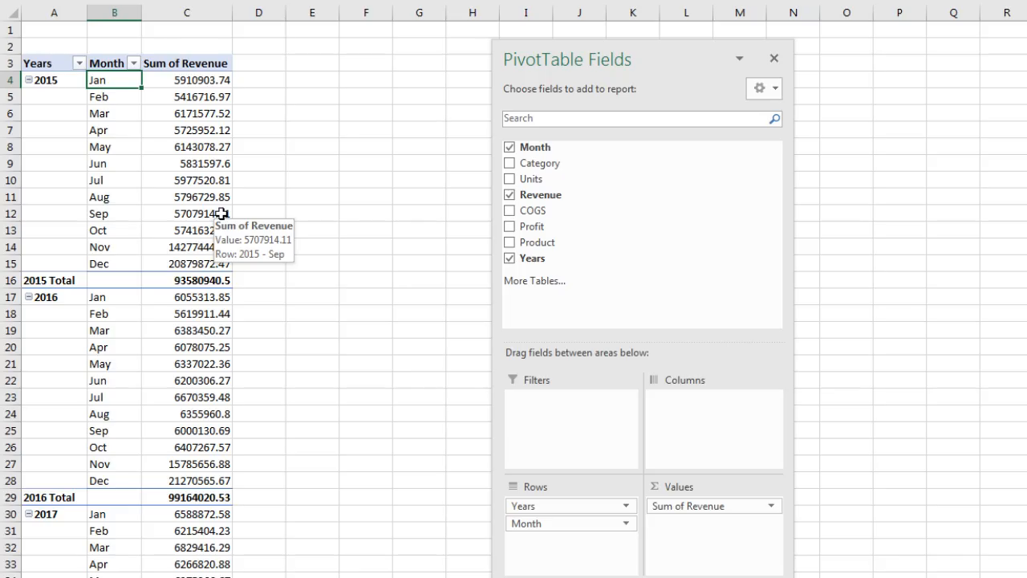
pyautogui.moveTo(206, 78)
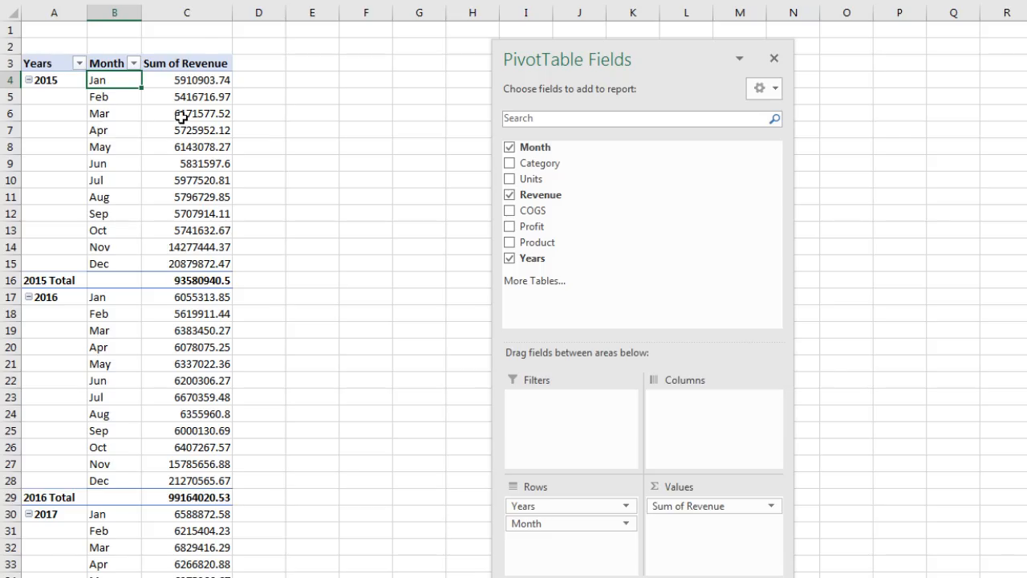
pyautogui.moveTo(325, 94); pyautogui.dragTo(426, 329)
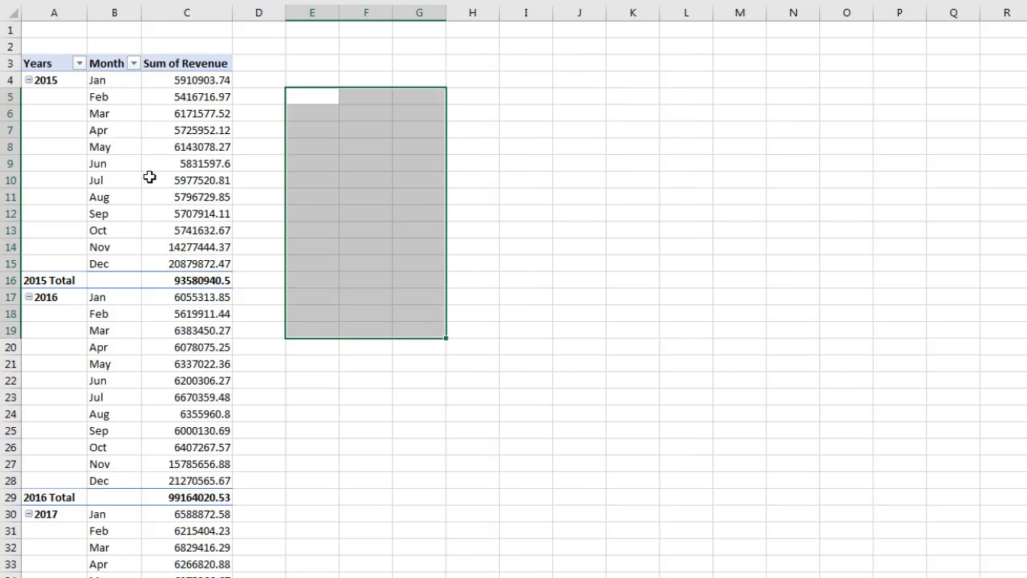
pyautogui.moveTo(310, 94); pyautogui.dragTo(442, 348)
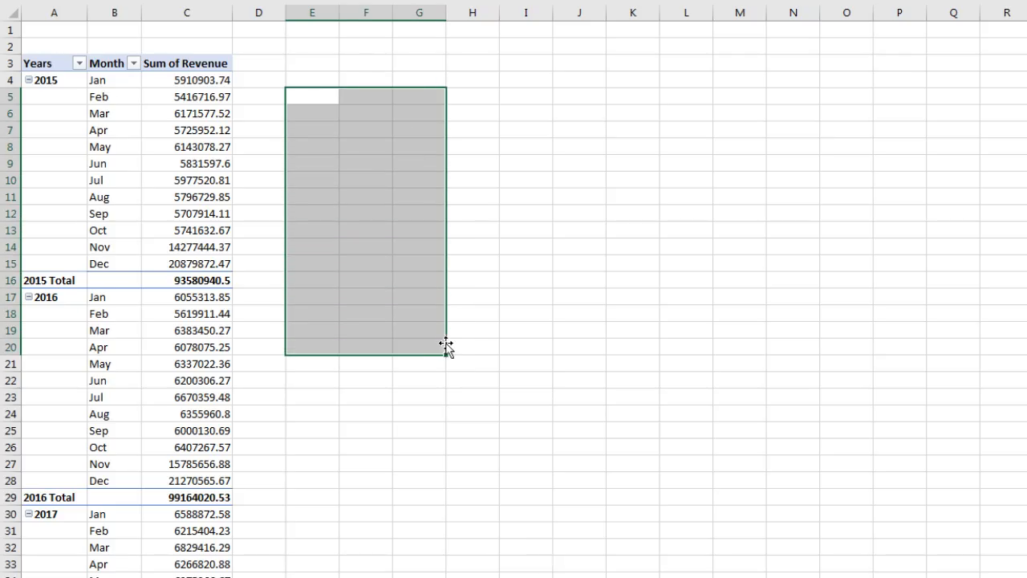
pyautogui.click(211, 112)
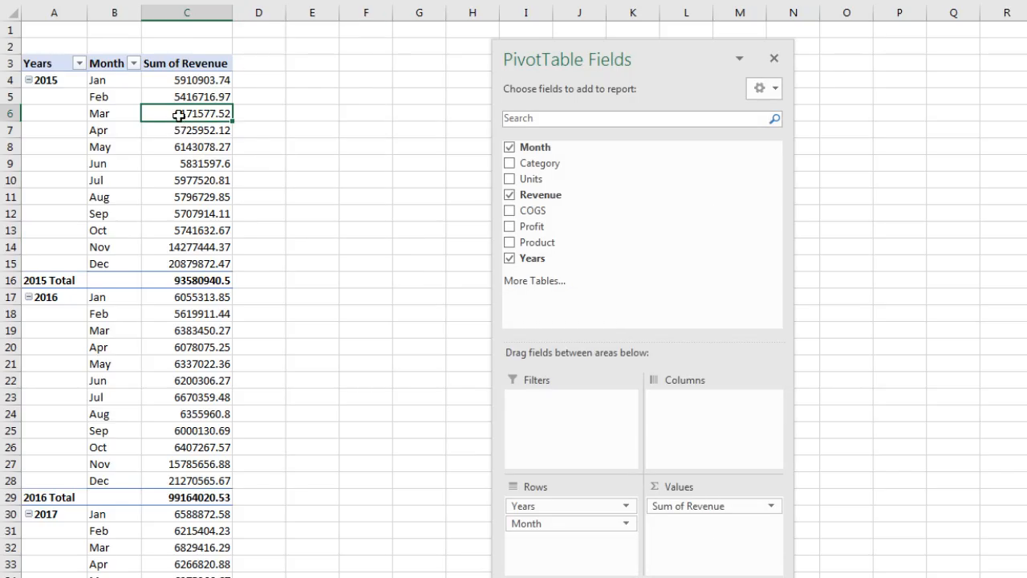
pyautogui.rightClick(181, 117)
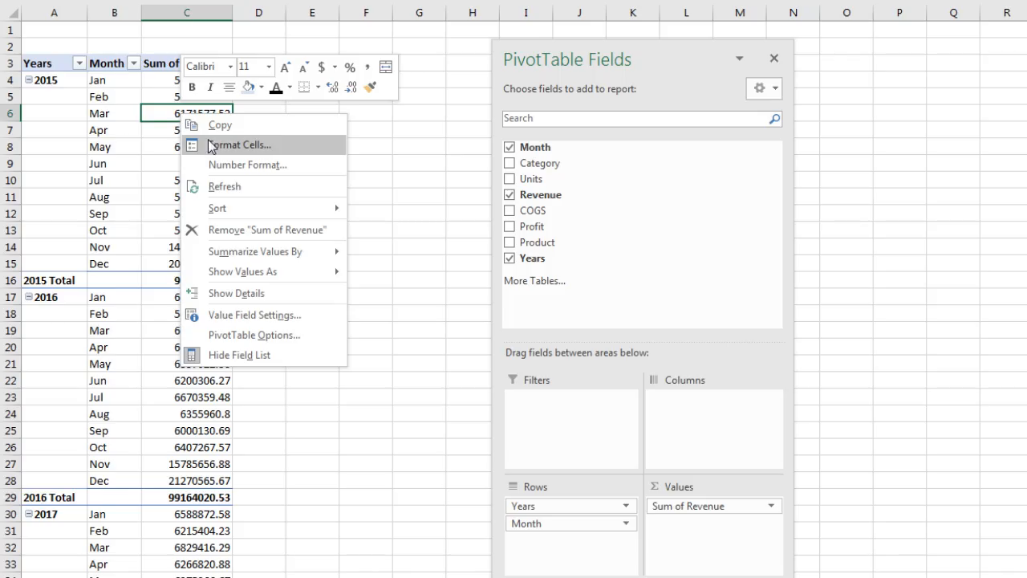
pyautogui.click(236, 146)
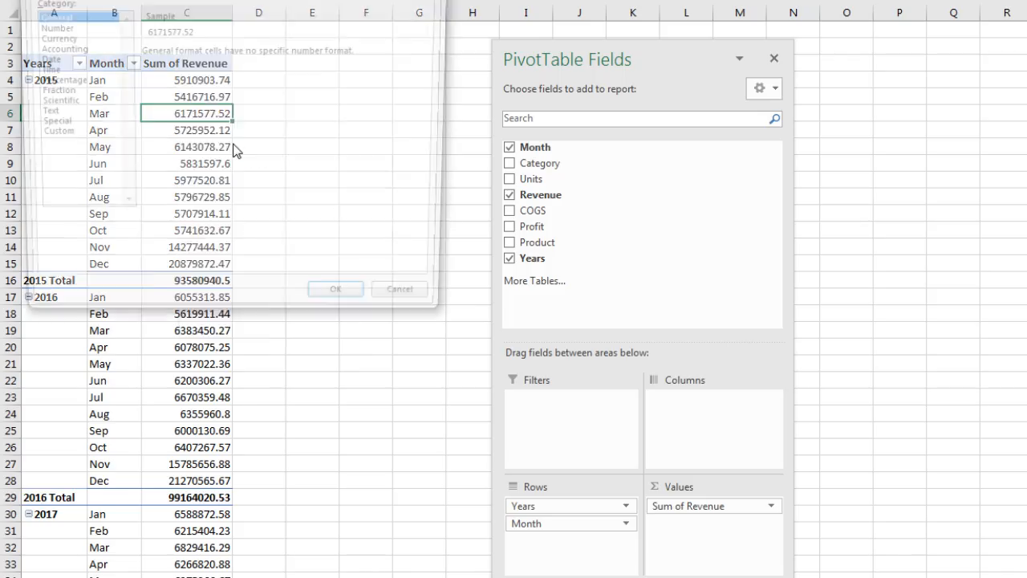
pyautogui.moveTo(219, 0); pyautogui.dragTo(477, 113)
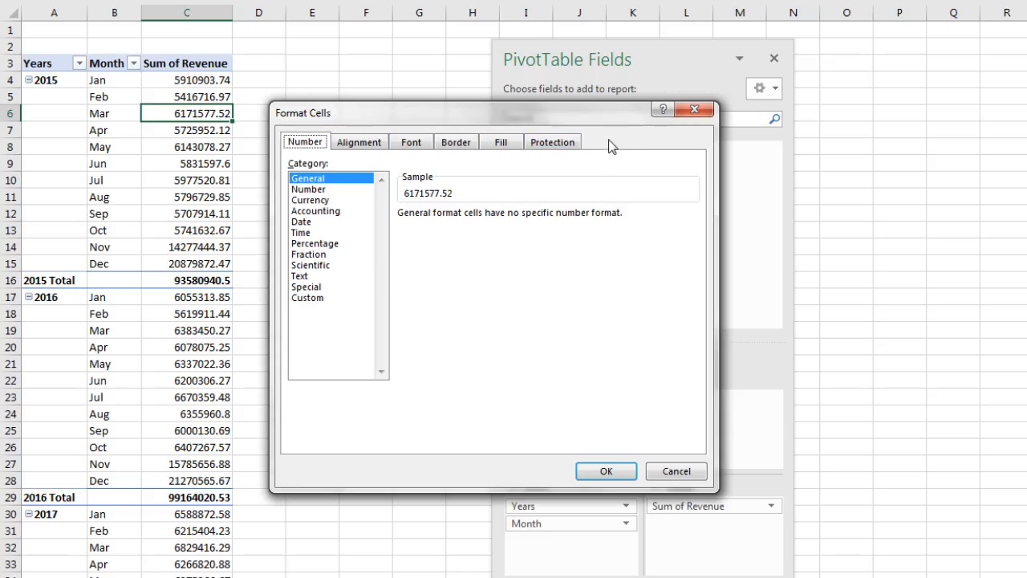
pyautogui.press('Escape')
# Set the number format of the Sum of Revenue field to Currency with the $ symbol and 0 decimal places
pyautogui.rightClick(185, 114)
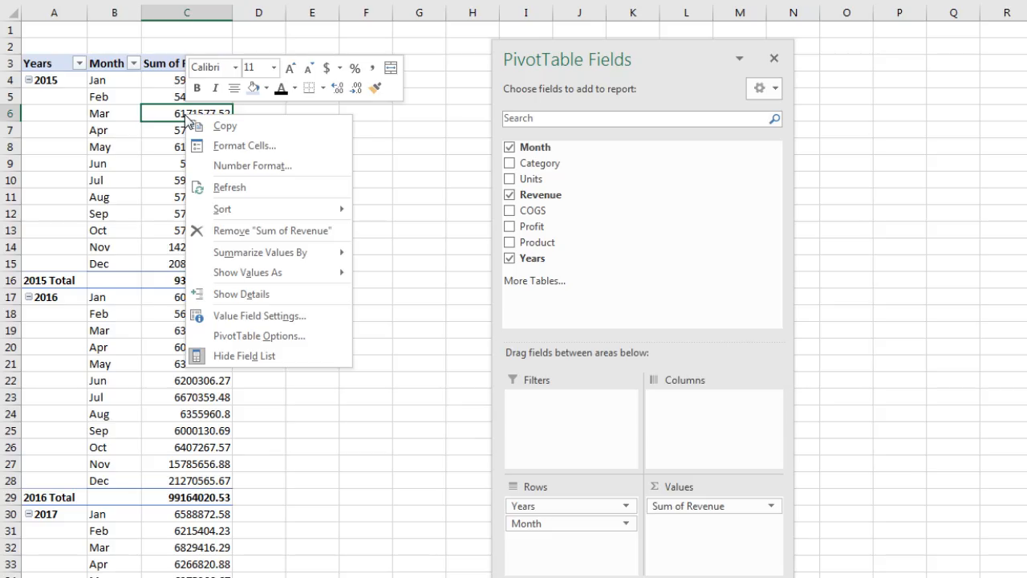
pyautogui.click(240, 167)
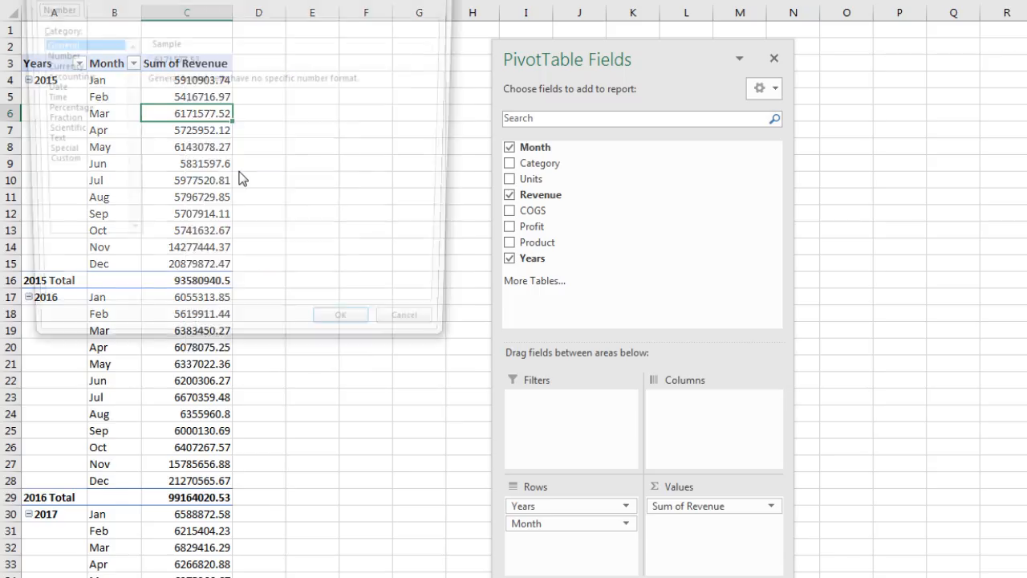
pyautogui.moveTo(160, 4); pyautogui.dragTo(410, 123)
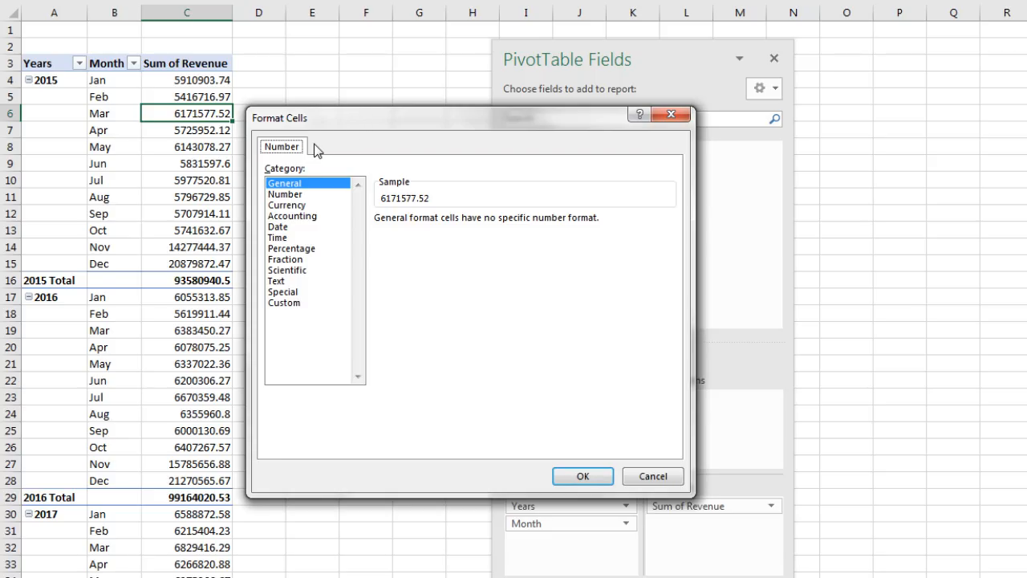
pyautogui.click(282, 206)
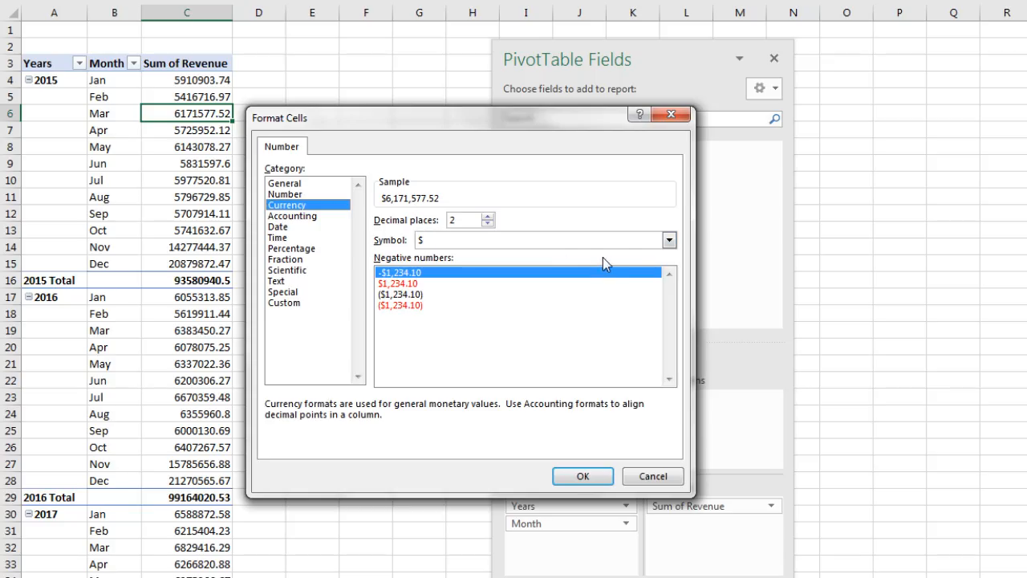
pyautogui.click(487, 225)
pyautogui.click(487, 224)
pyautogui.click(583, 477)
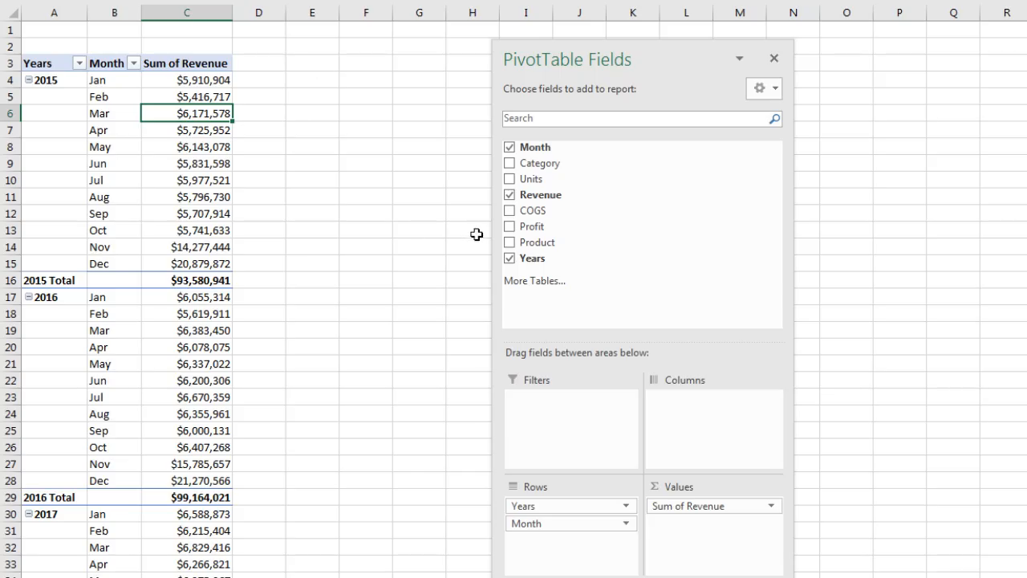
# Add Revenue to the PivotTable values a second time and show it as Difference From with base field Years and base item (previous)
pyautogui.moveTo(529, 200); pyautogui.dragTo(706, 542)
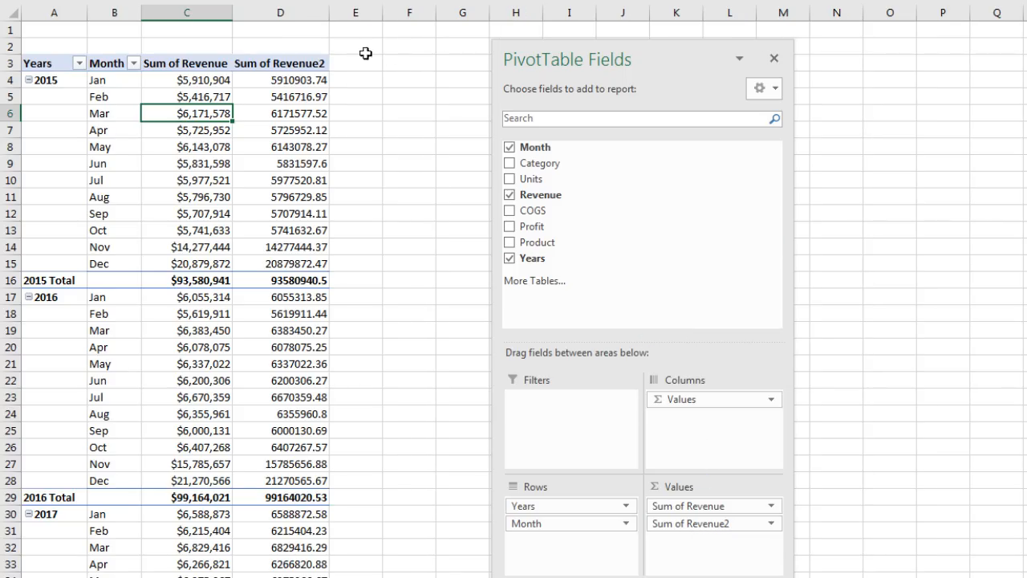
pyautogui.rightClick(273, 96)
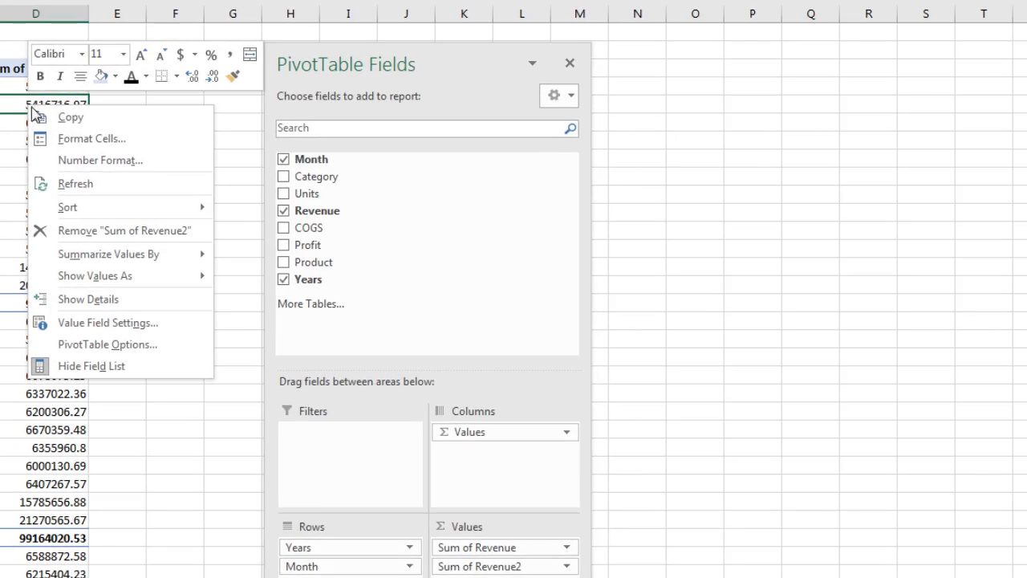
pyautogui.moveTo(100, 255)
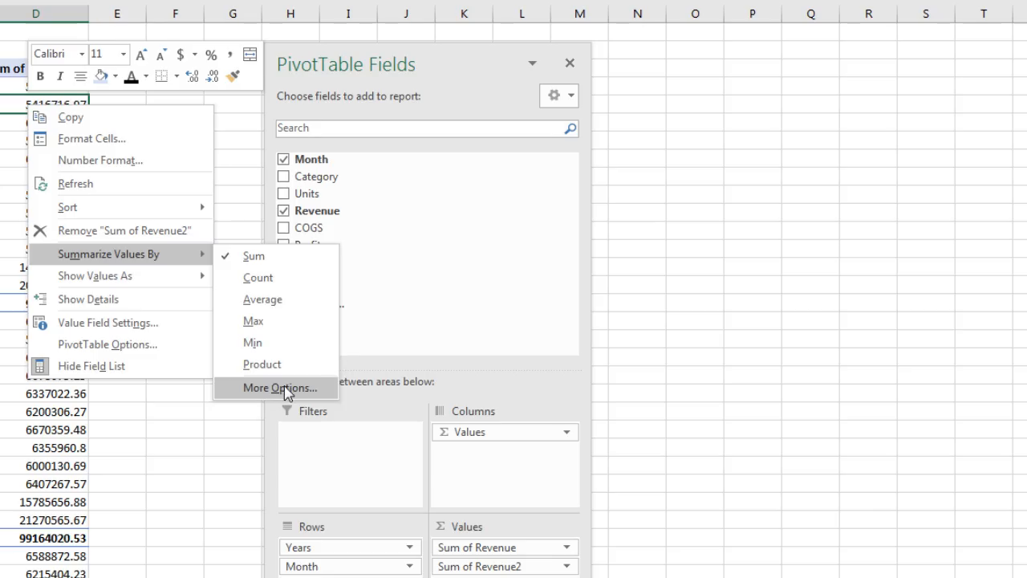
pyautogui.moveTo(121, 283)
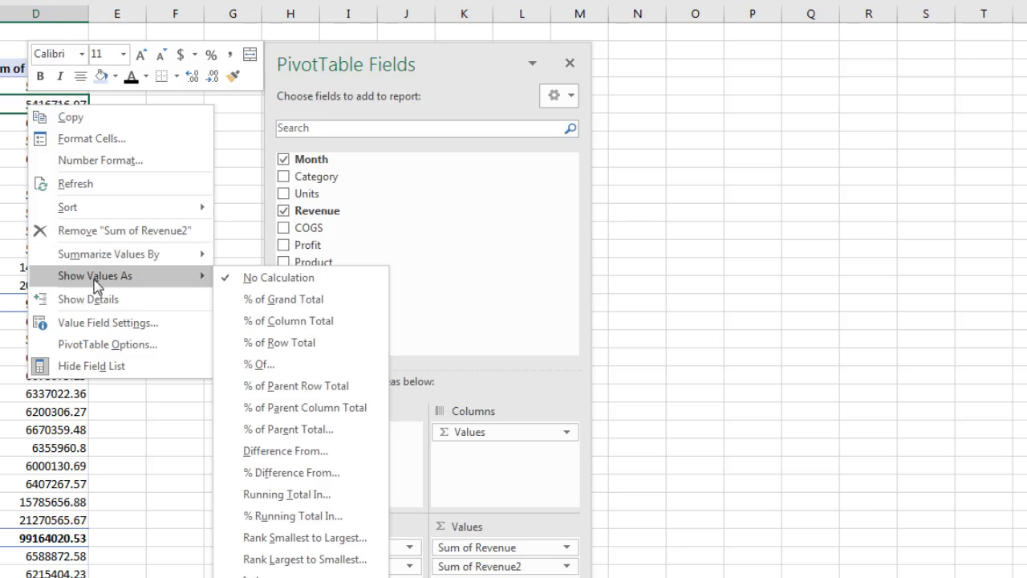
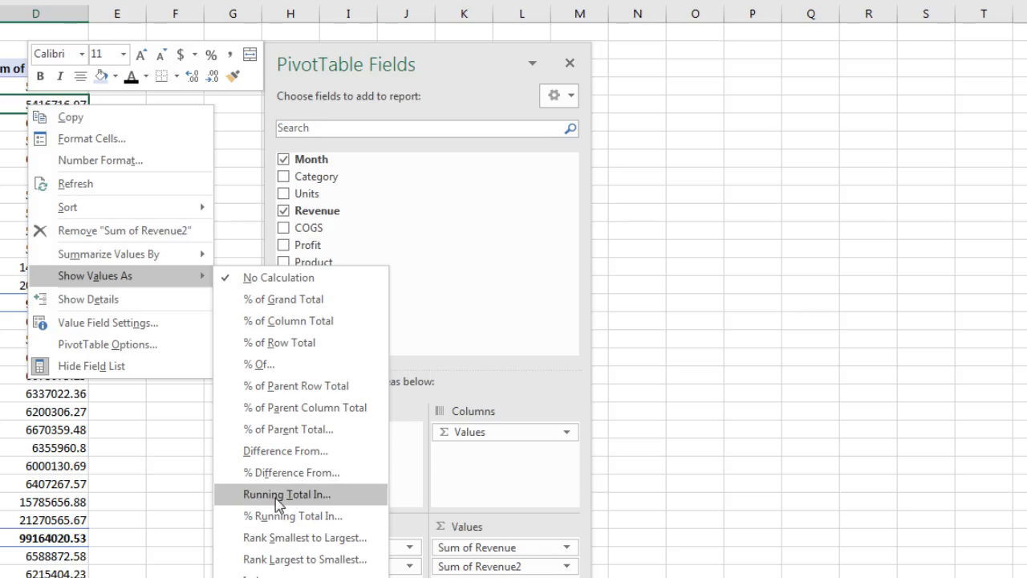
pyautogui.click(270, 451)
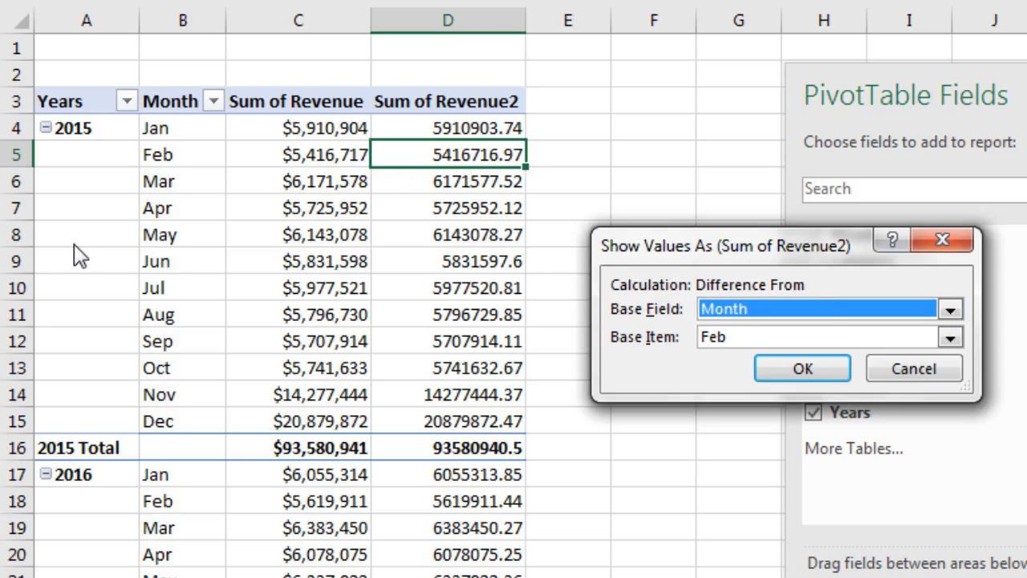
pyautogui.click(950, 307)
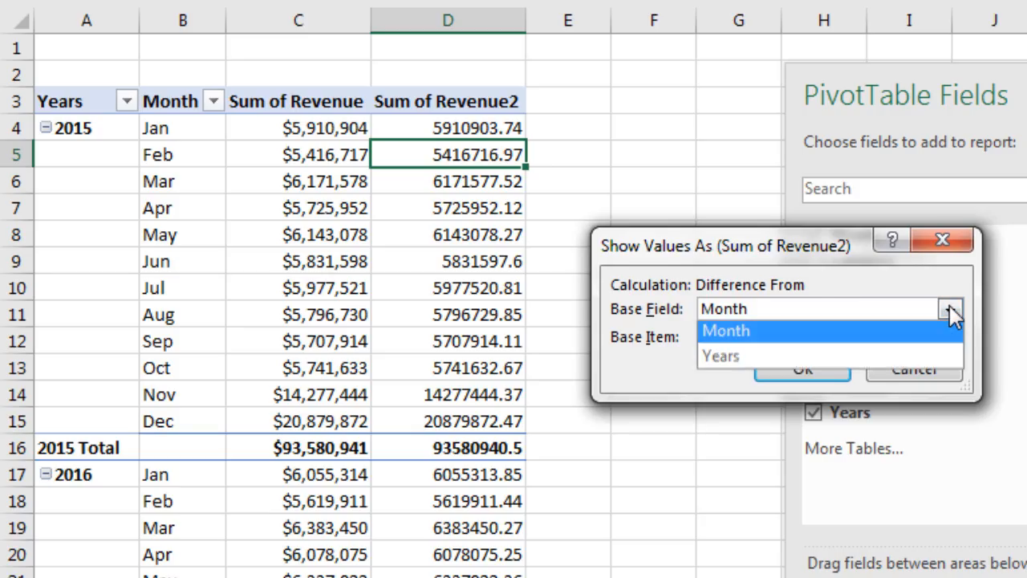
pyautogui.click(717, 362)
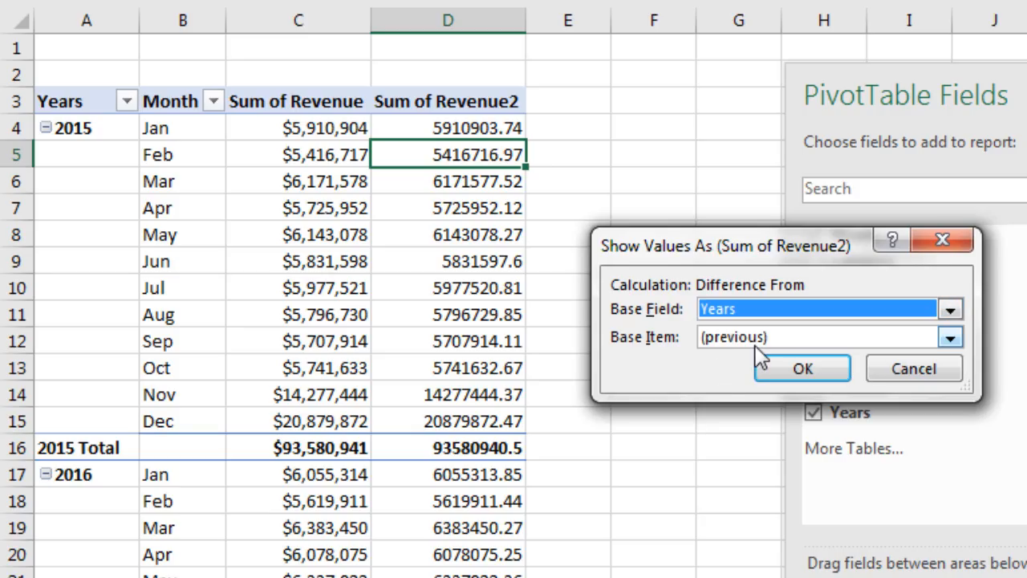
pyautogui.click(758, 341)
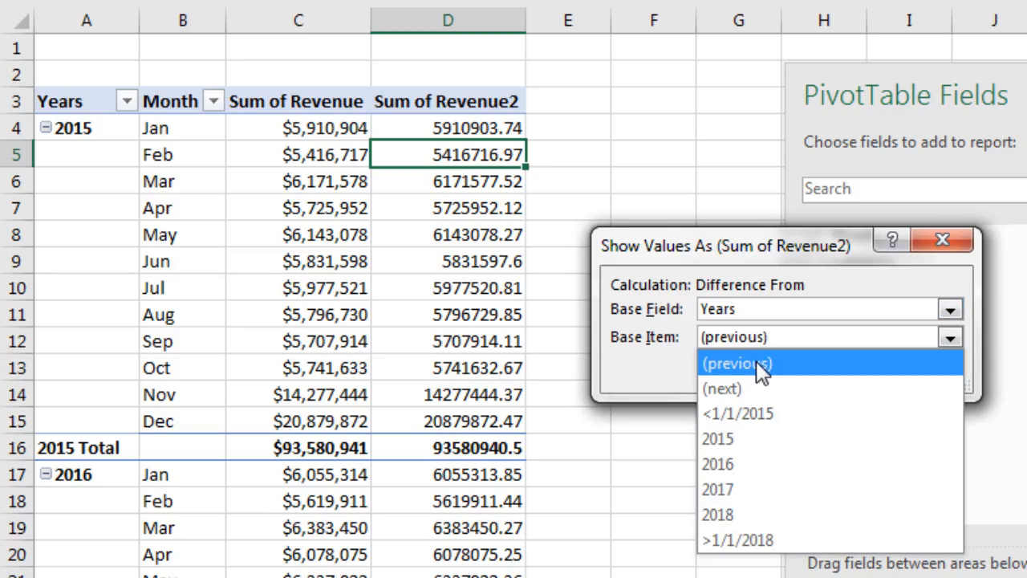
pyautogui.click(757, 363)
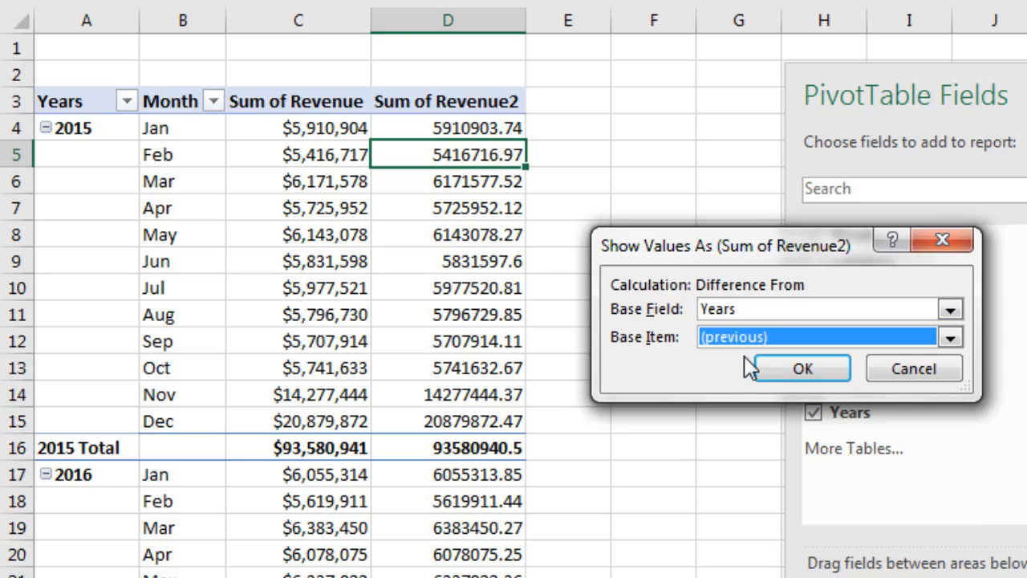
pyautogui.click(826, 373)
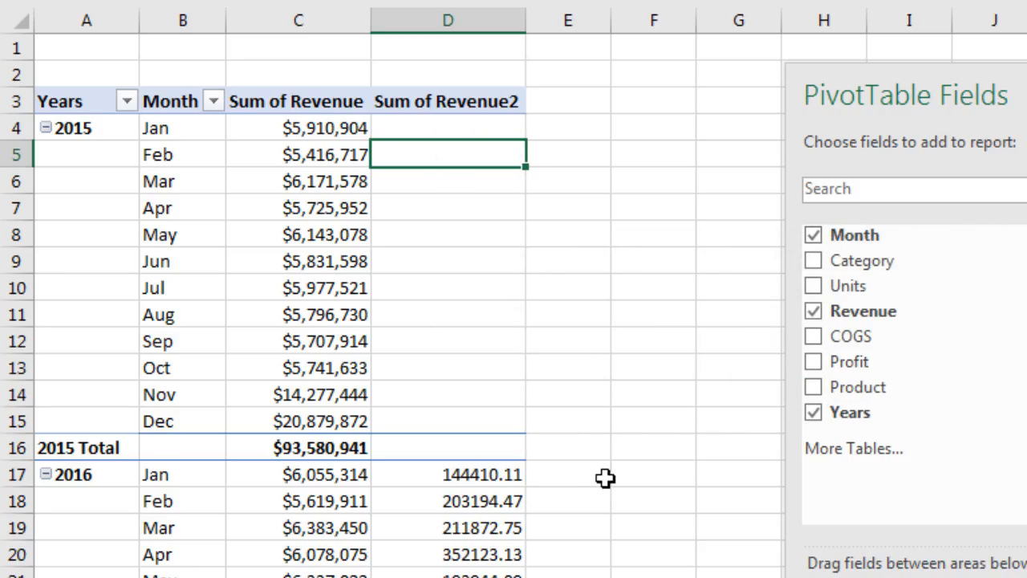
# Change the second revenue field's Difference From calculation to base field Month with base item (previous)
pyautogui.click(493, 473)
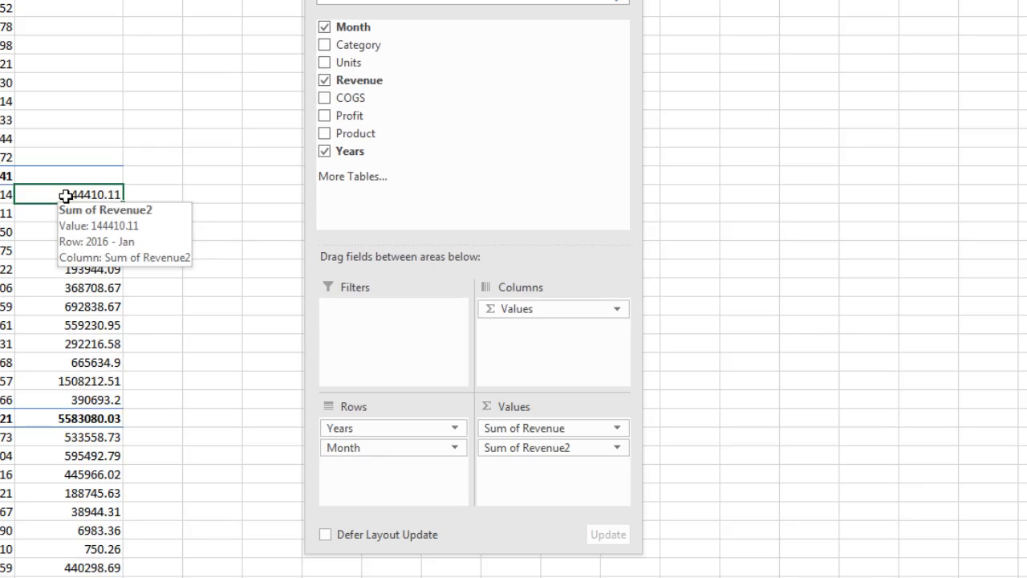
pyautogui.rightClick(66, 196)
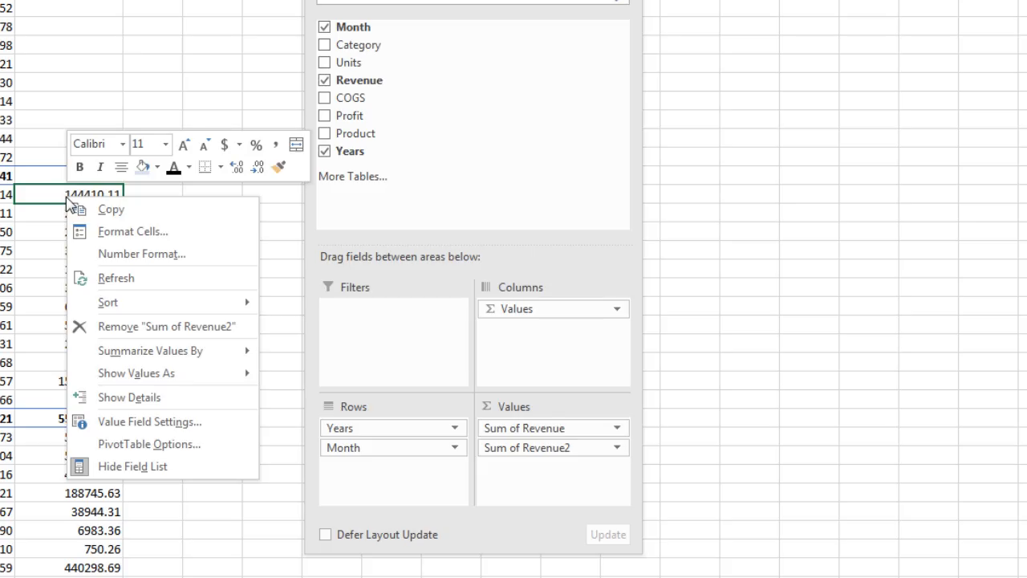
pyautogui.moveTo(113, 375)
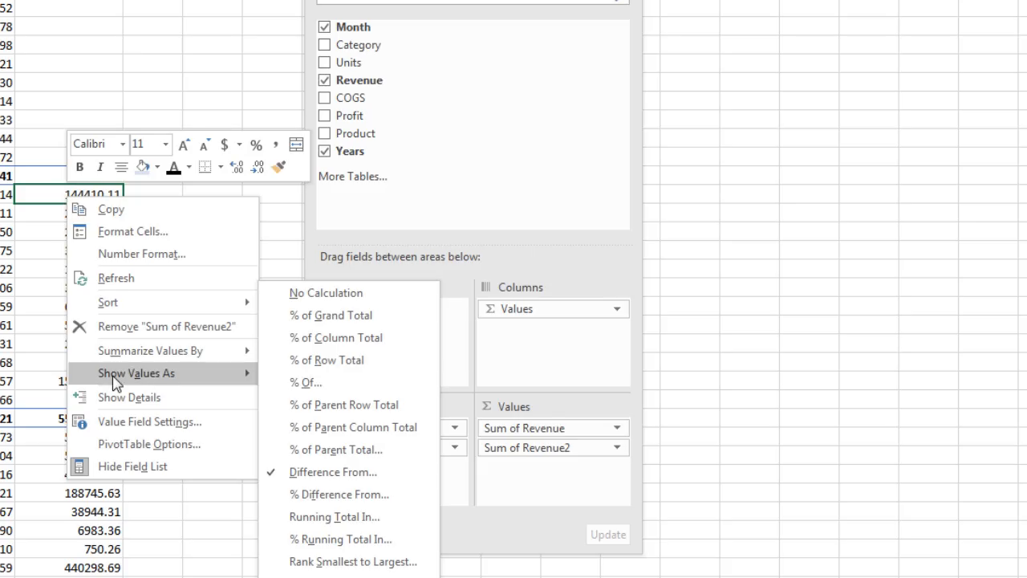
pyautogui.click(323, 480)
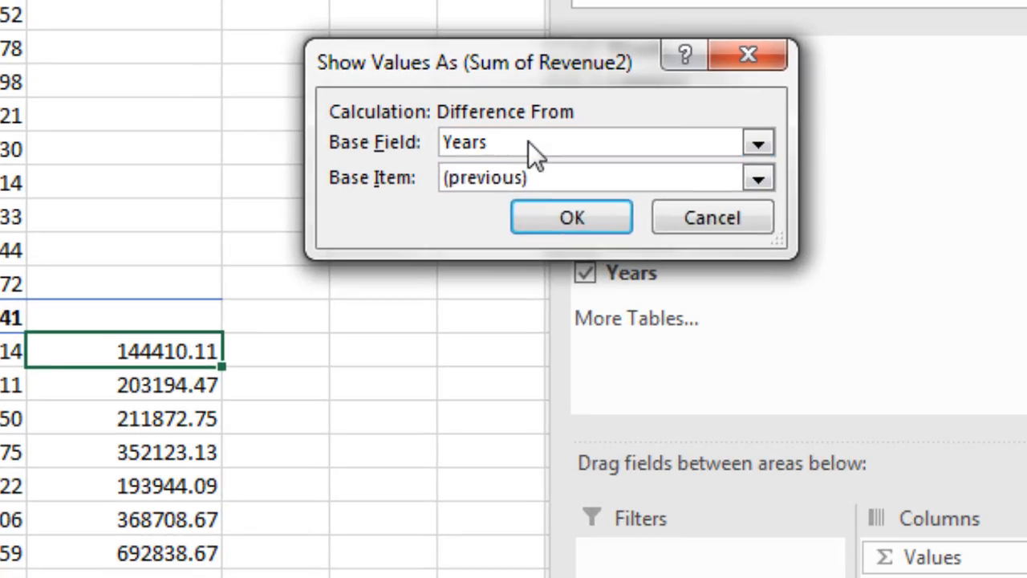
pyautogui.click(427, 116)
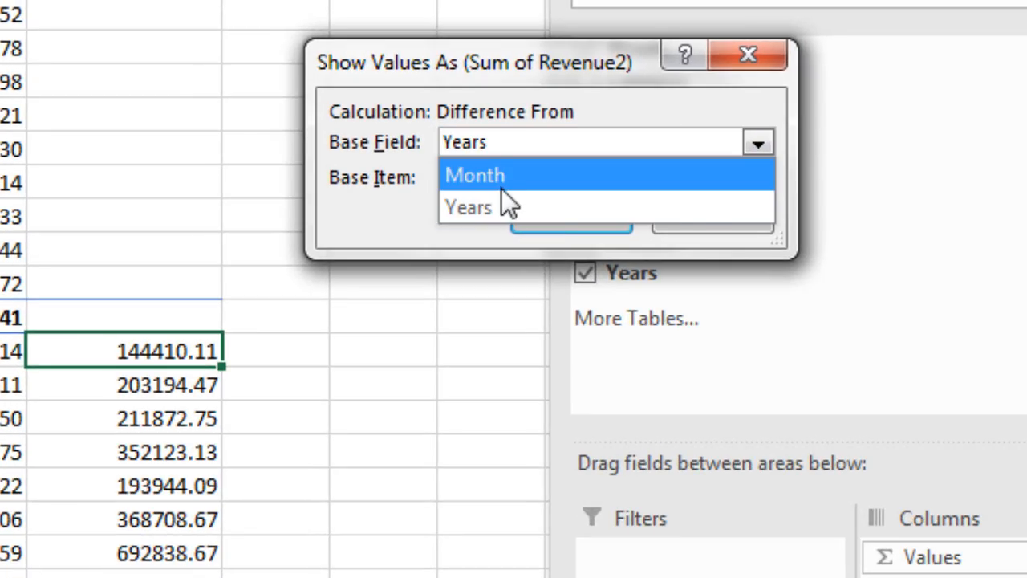
pyautogui.click(405, 151)
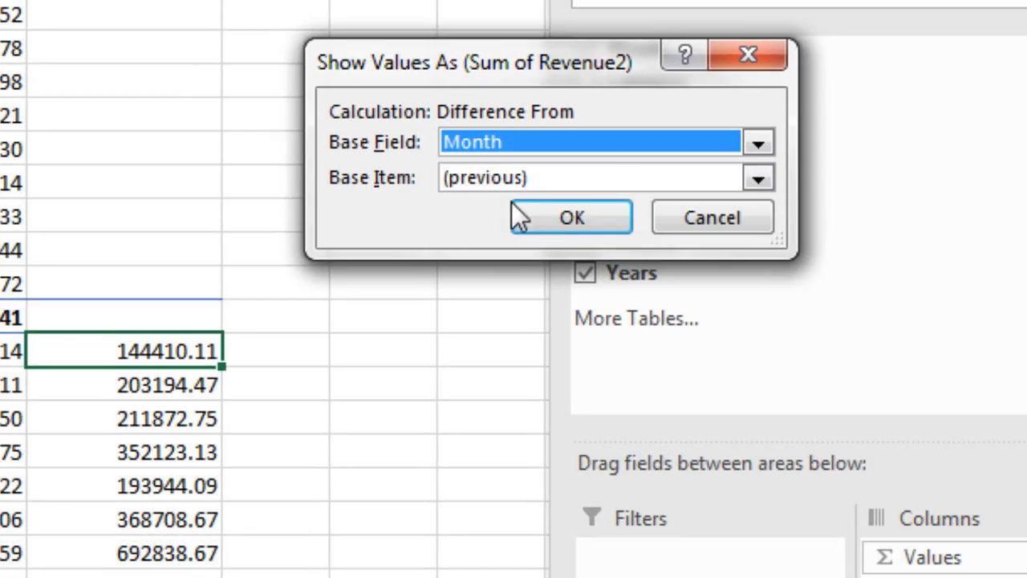
pyautogui.click(574, 218)
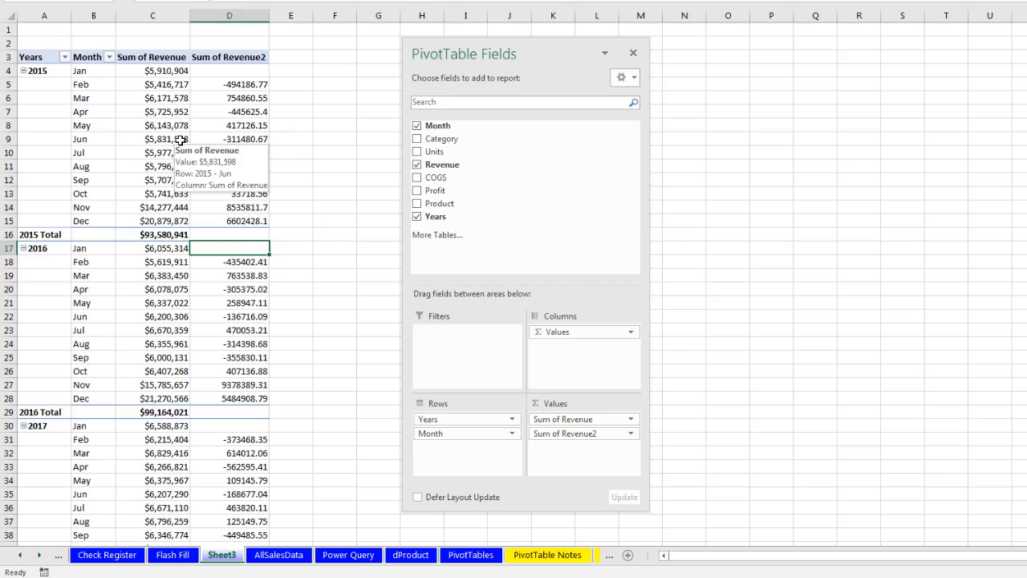
# Set the number format of the Sum of Revenue2 field to Currency with the $ symbol and 0 decimal places
pyautogui.rightClick(231, 86)
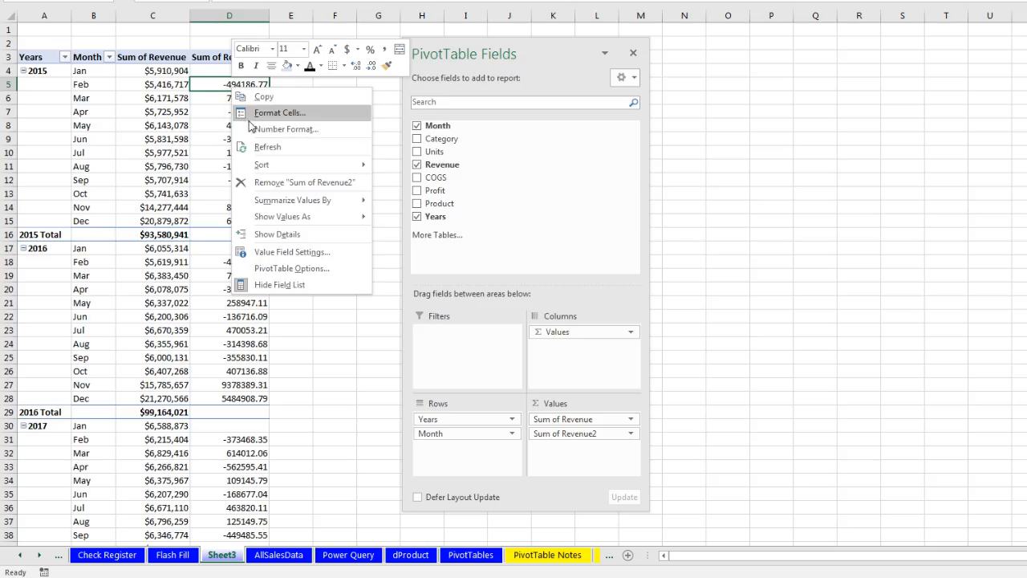
pyautogui.click(273, 129)
pyautogui.click(324, 128)
pyautogui.click(489, 144)
pyautogui.click(488, 143)
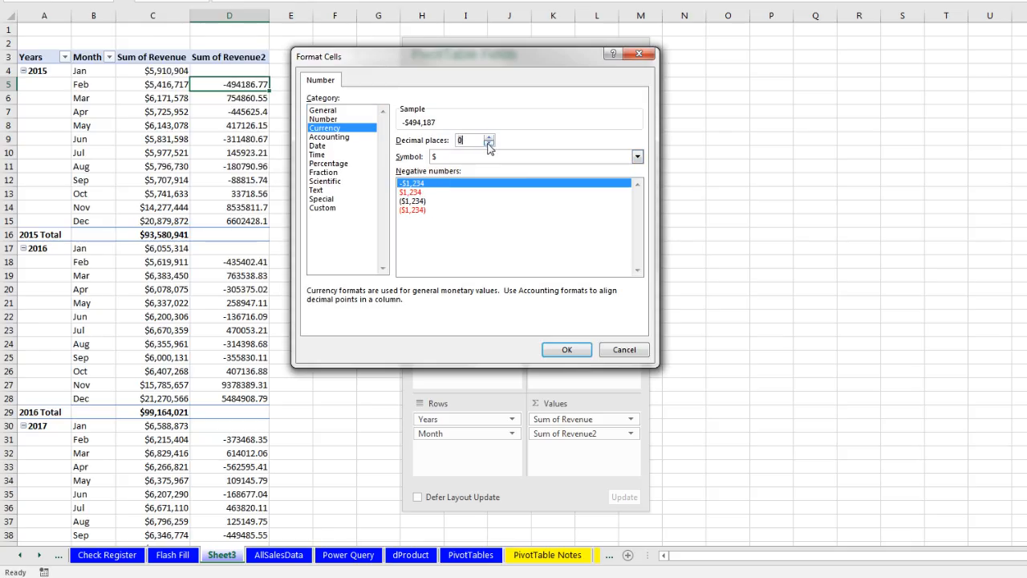
pyautogui.click(566, 350)
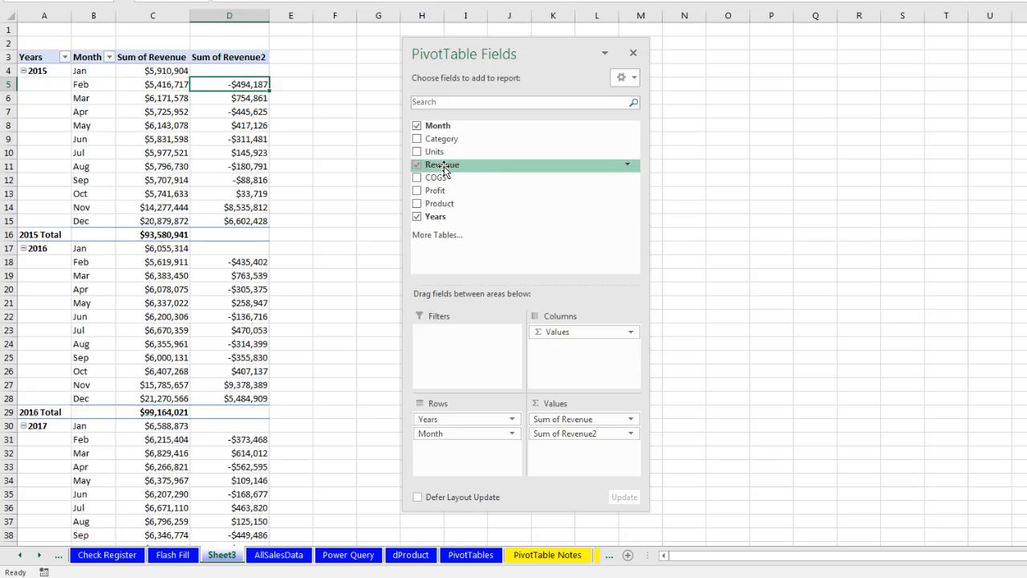
# Add Revenue to the values a third time and show it as % Difference From with base field Month and base item (previous)
pyautogui.moveTo(443, 170)
pyautogui.mouseDown()
pyautogui.moveTo(461, 181)
pyautogui.moveTo(548, 372)
pyautogui.moveTo(566, 463)
pyautogui.mouseUp()
pyautogui.rightClick(309, 101)
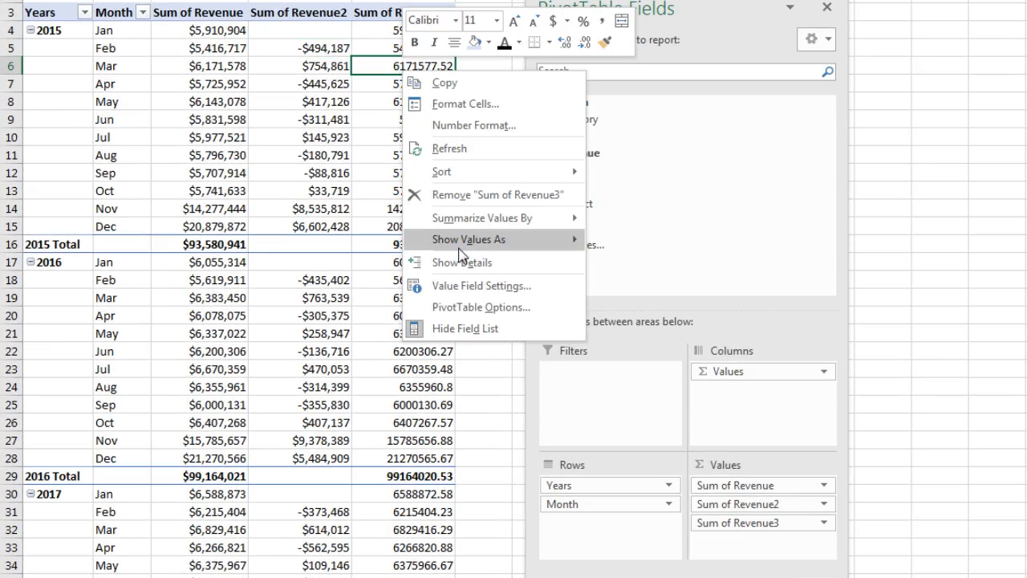
pyautogui.moveTo(567, 241)
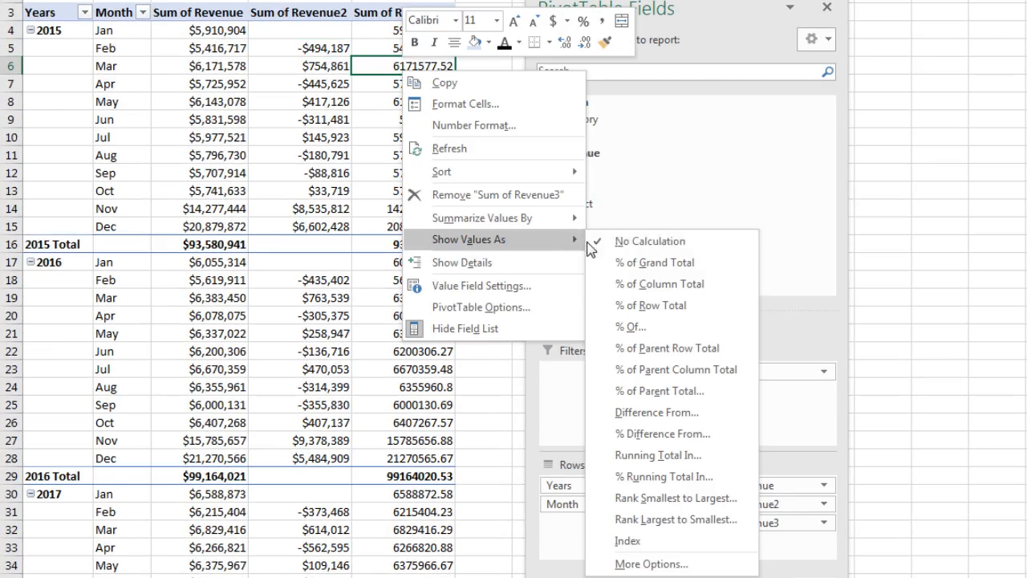
pyautogui.click(675, 441)
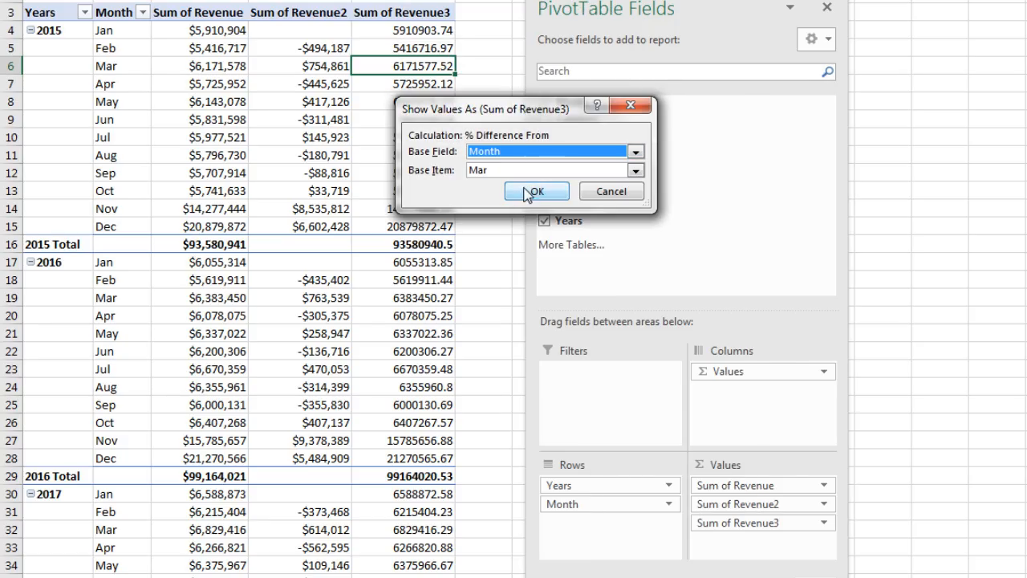
pyautogui.click(502, 170)
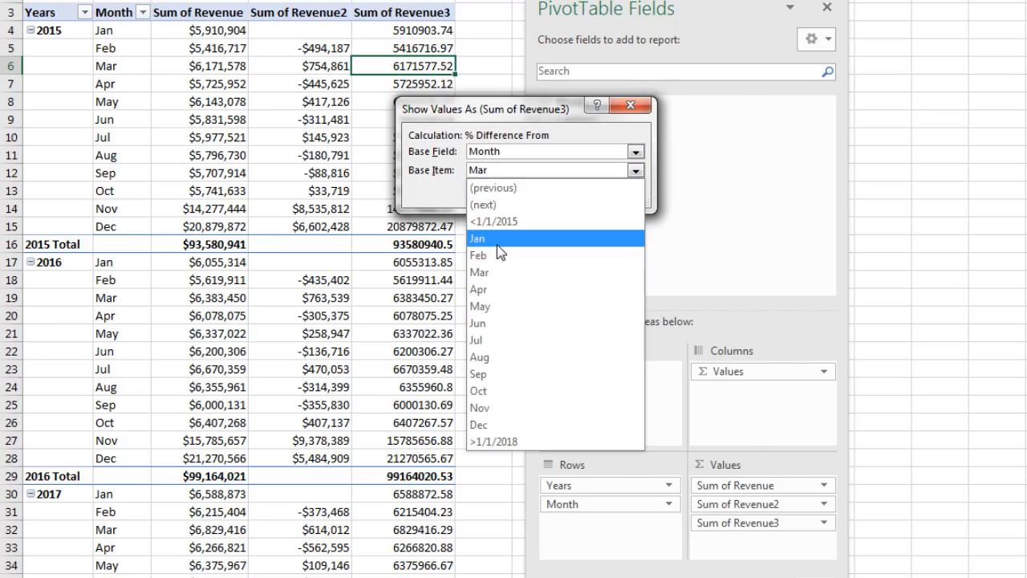
pyautogui.click(491, 187)
pyautogui.click(537, 191)
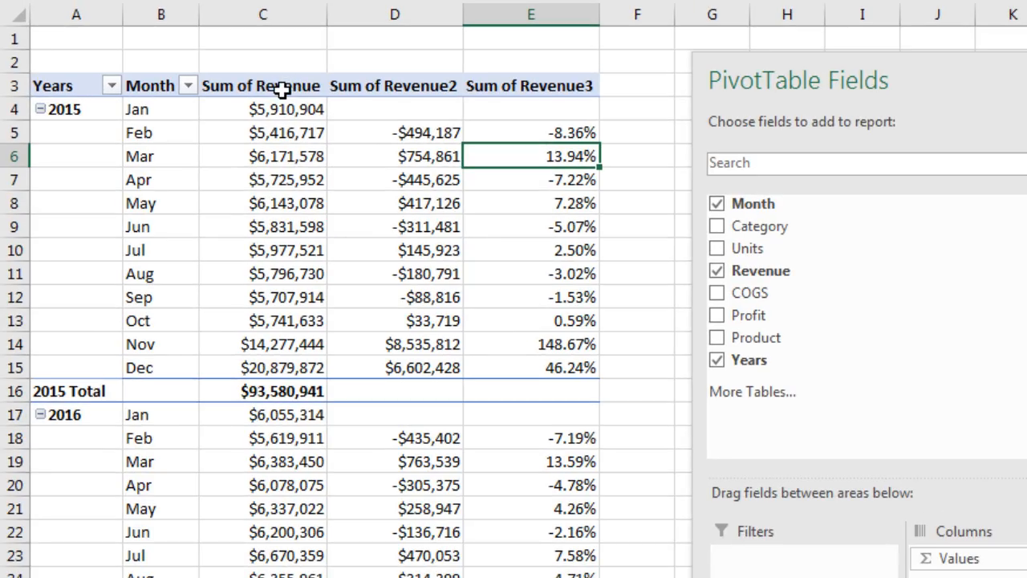
# Rename the three value column headers in C3:E3 as Revenue, Change and % Cahnge
pyautogui.click(280, 88)
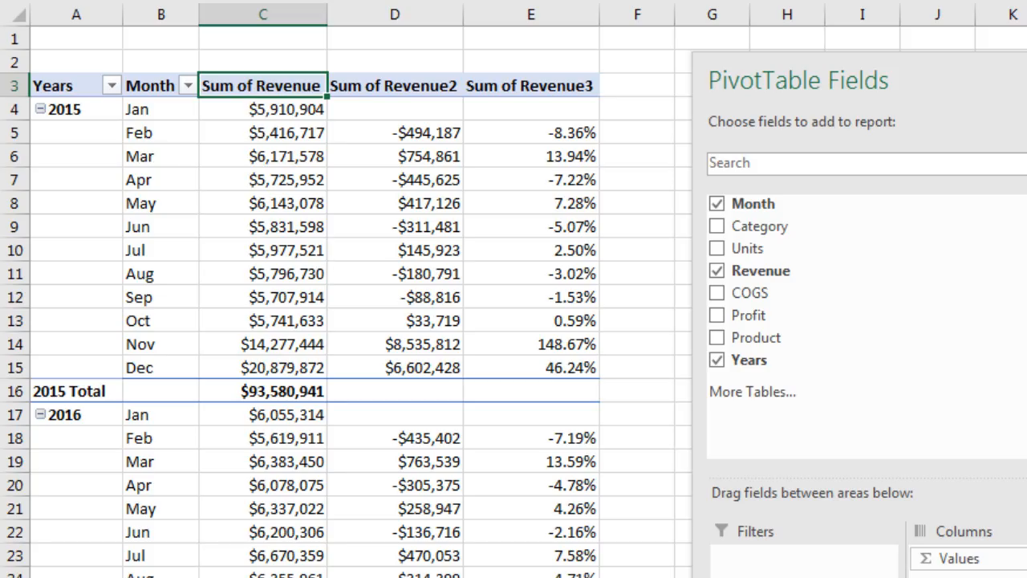
pyautogui.write('Revenue')
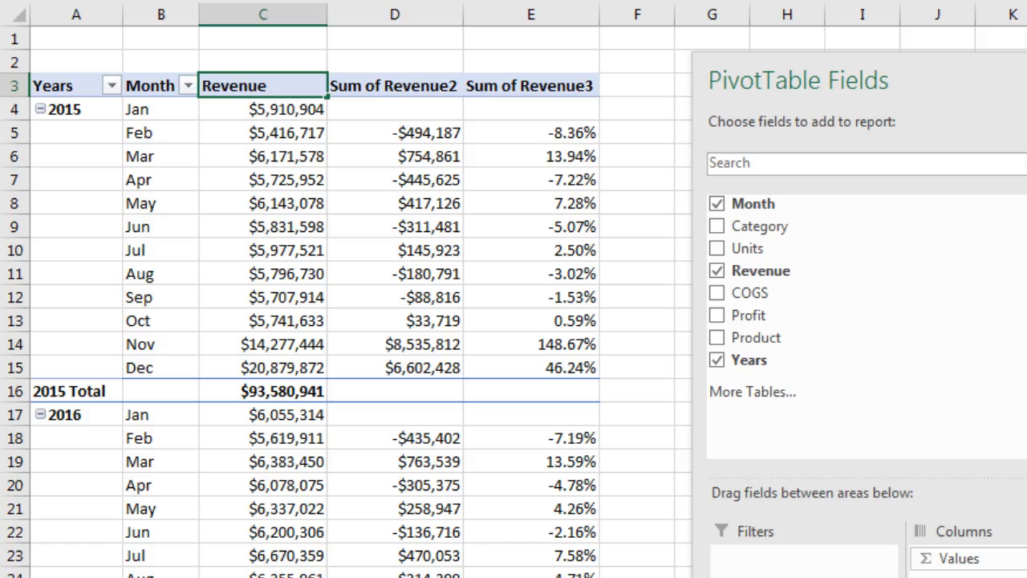
pyautogui.press('Tab')
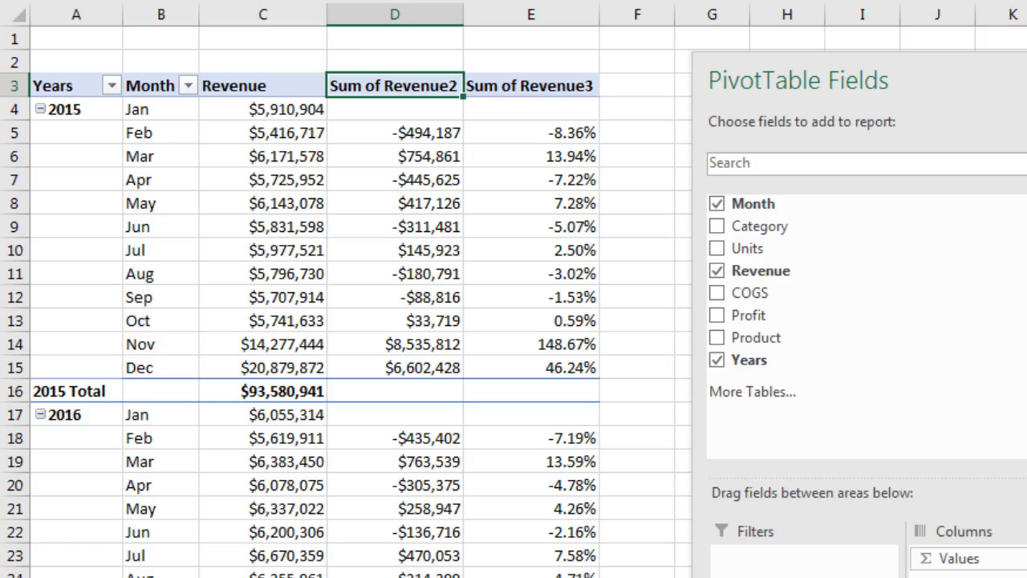
pyautogui.write('Change')
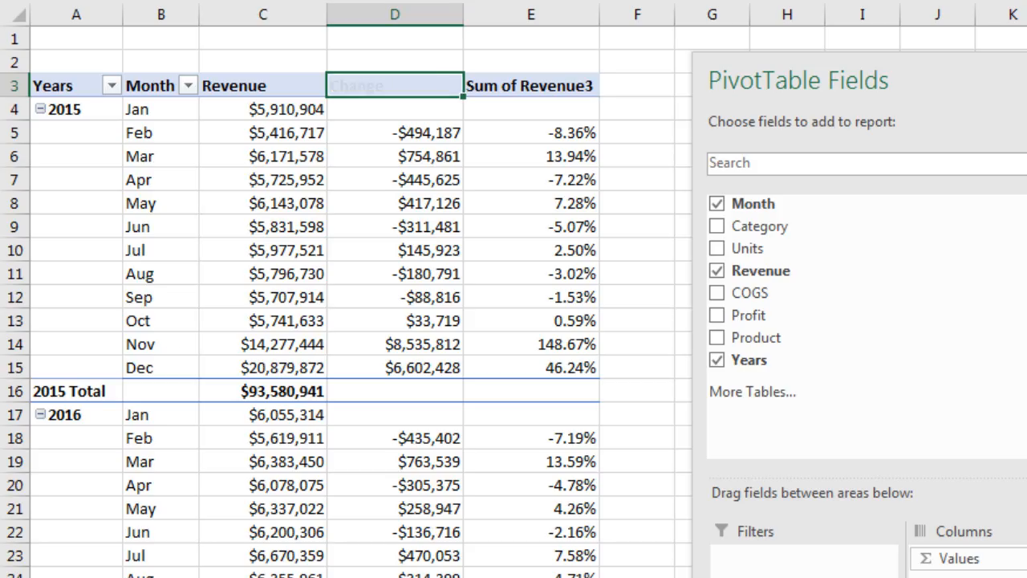
pyautogui.press('Tab')
pyautogui.write('% Cahnge')
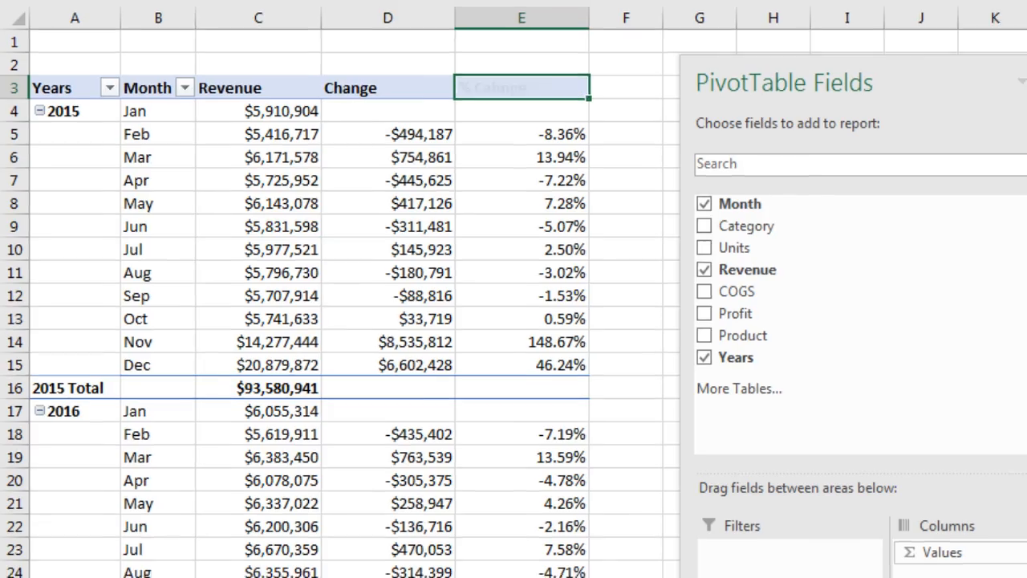
pyautogui.press('Tab')
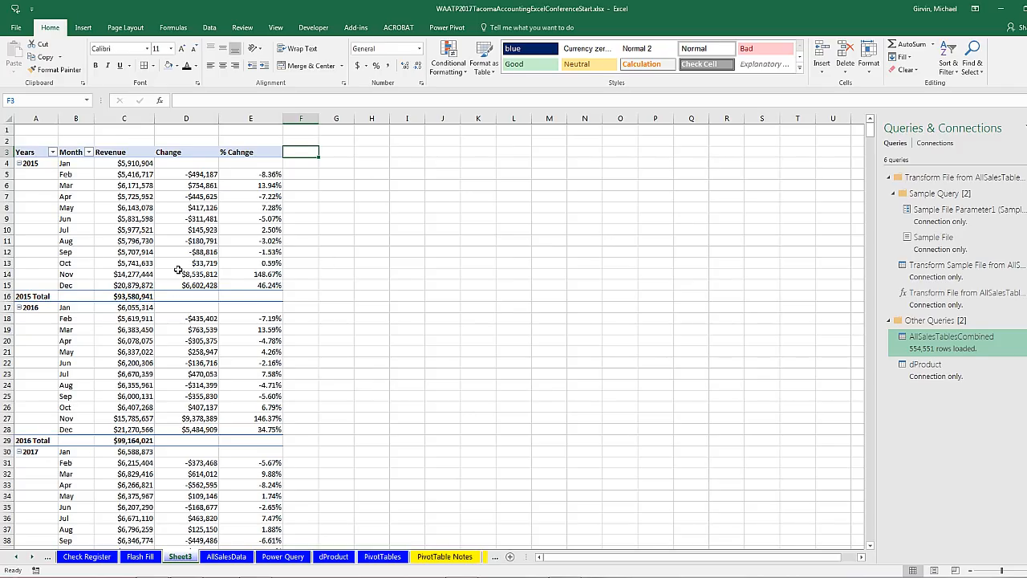
# Review the monthly report down to the grand total and rename its sheet, Sheet3, as Month Rev Report
pyautogui.scroll(-6, 178, 270)
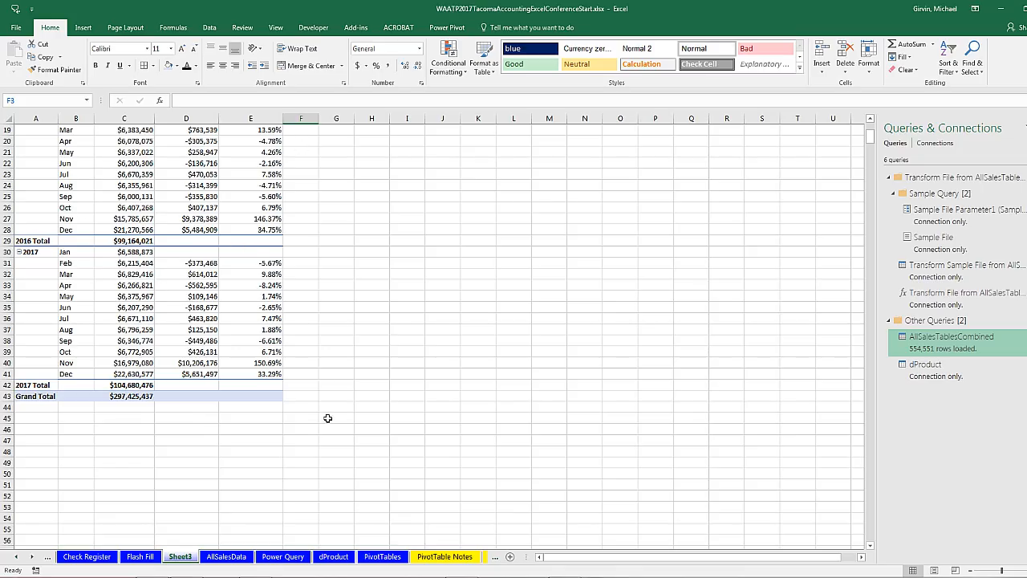
pyautogui.scroll(6, 327, 418)
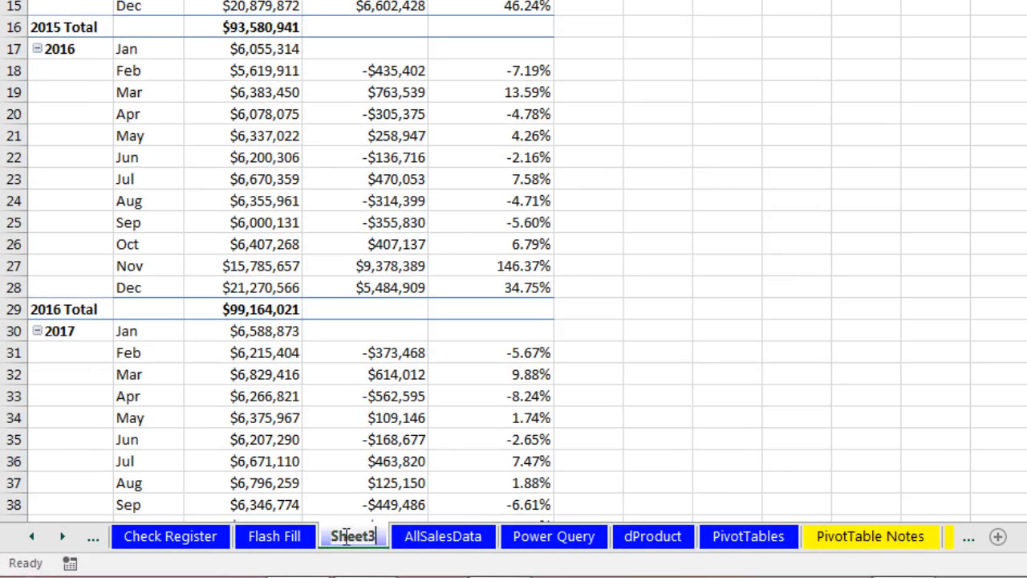
pyautogui.write('Month Rev Report')
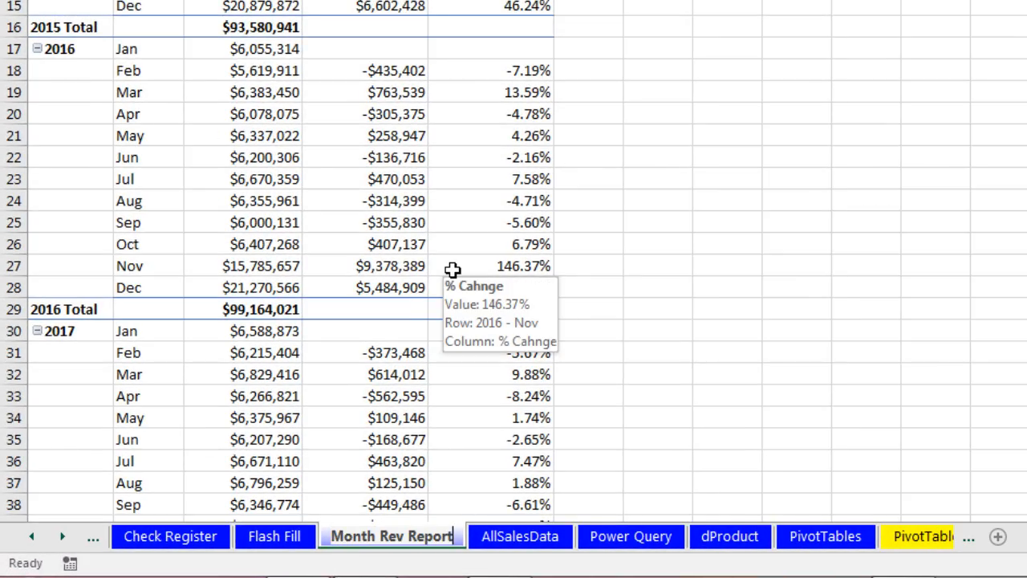
pyautogui.press('Return')
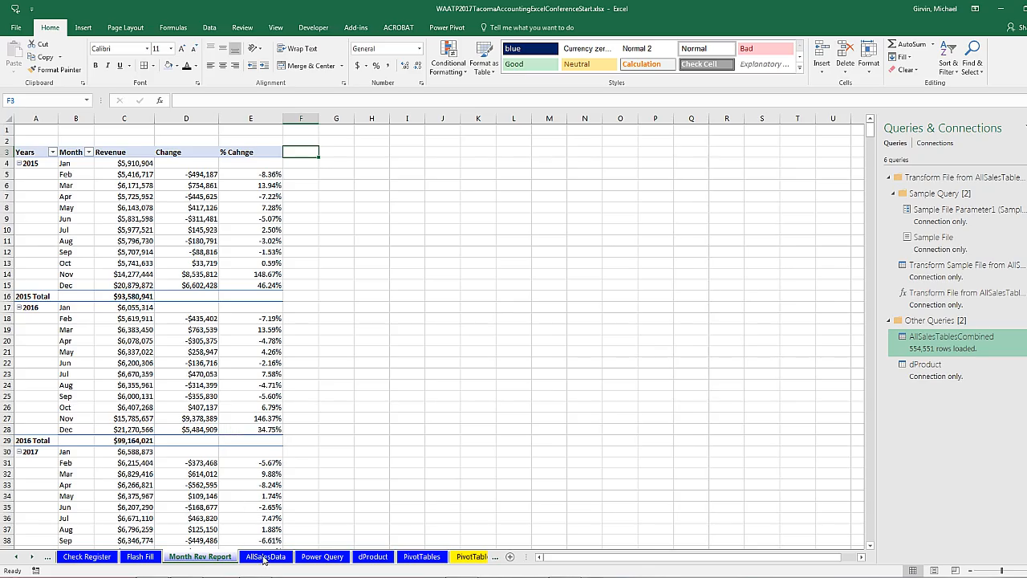
# Create a PivotTable on a new worksheet from the table on the AllSalesData sheet
pyautogui.click(264, 557)
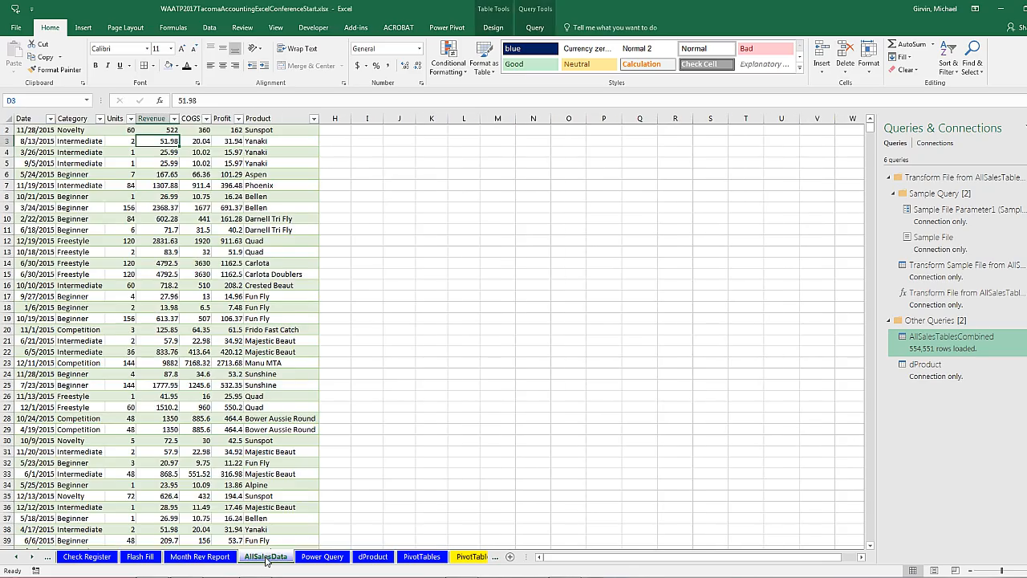
pyautogui.scroll(1, 194, 204)
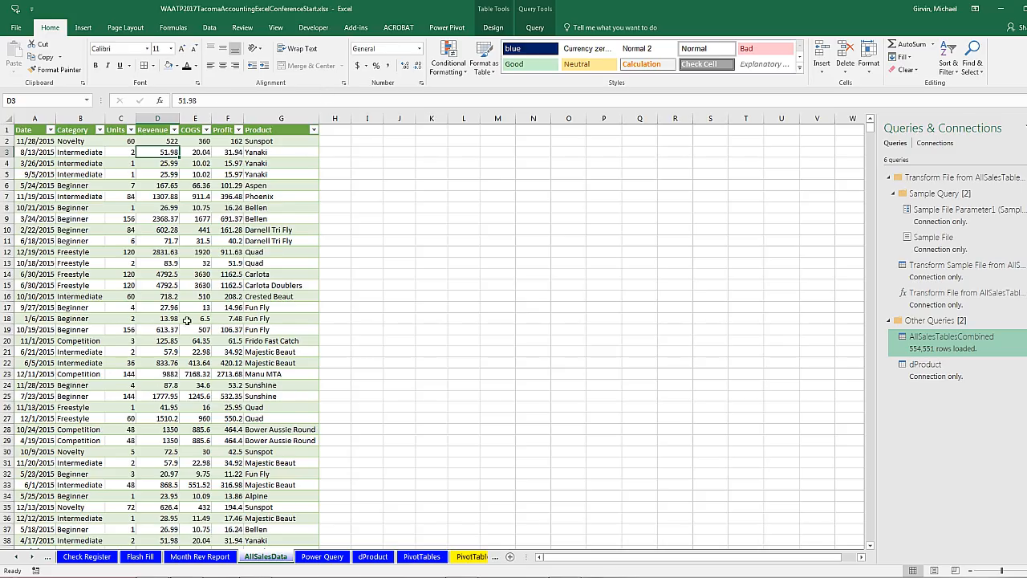
pyautogui.click(83, 27)
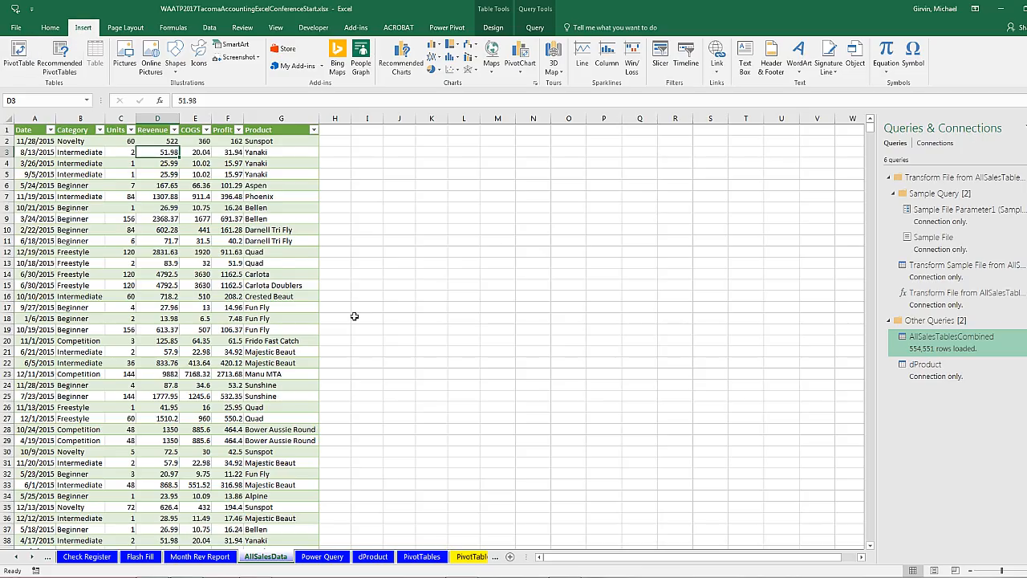
pyautogui.hotkey('alt', 'n')
pyautogui.press('v')
pyautogui.press('Return')
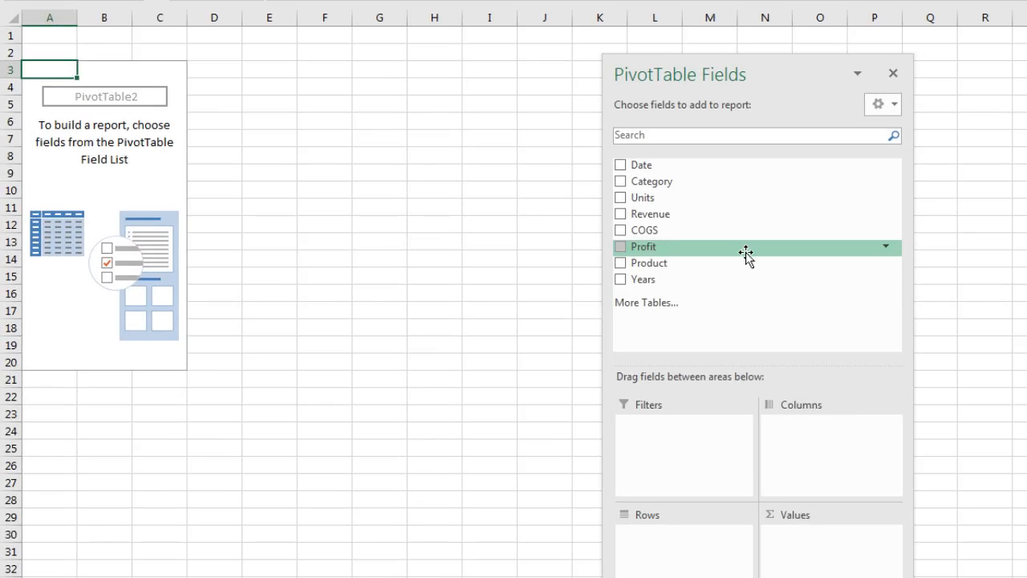
# Lay out the new PivotTable with Product in rows, Years in columns and Revenue in values
pyautogui.moveTo(634, 263); pyautogui.dragTo(664, 554)
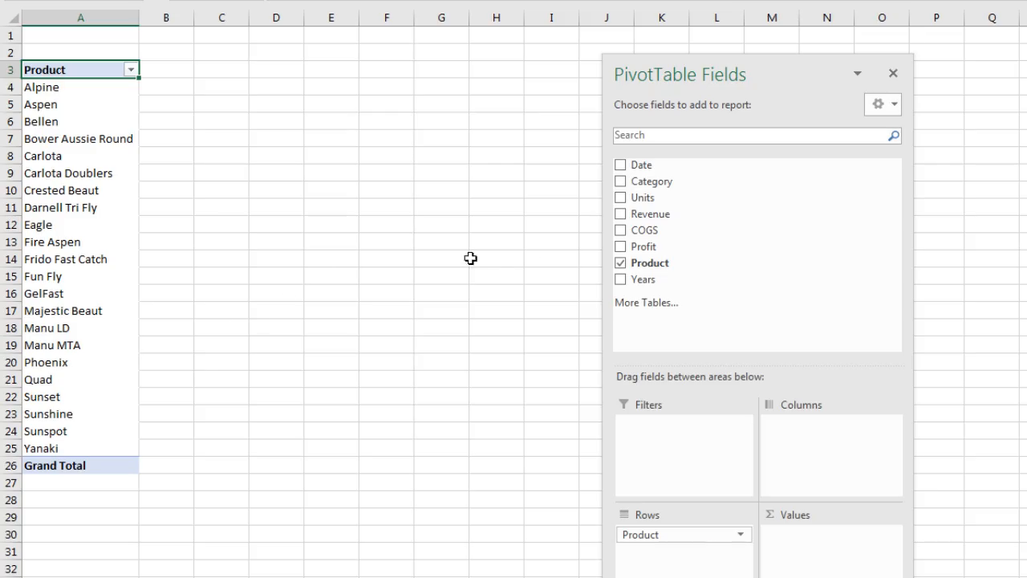
pyautogui.moveTo(635, 281); pyautogui.dragTo(807, 450)
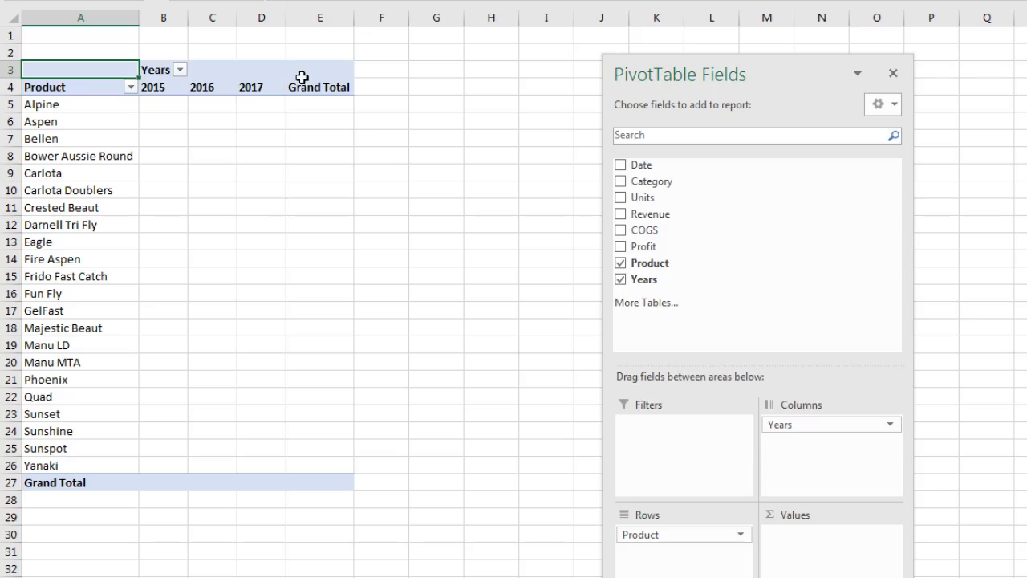
pyautogui.click(217, 222)
pyautogui.click(224, 291)
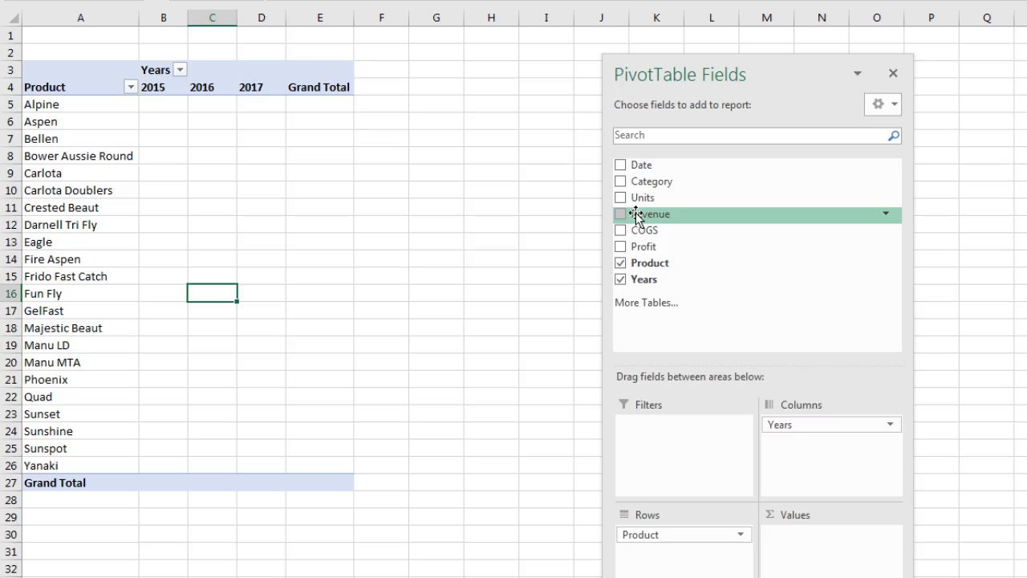
pyautogui.moveTo(635, 217); pyautogui.dragTo(801, 560)
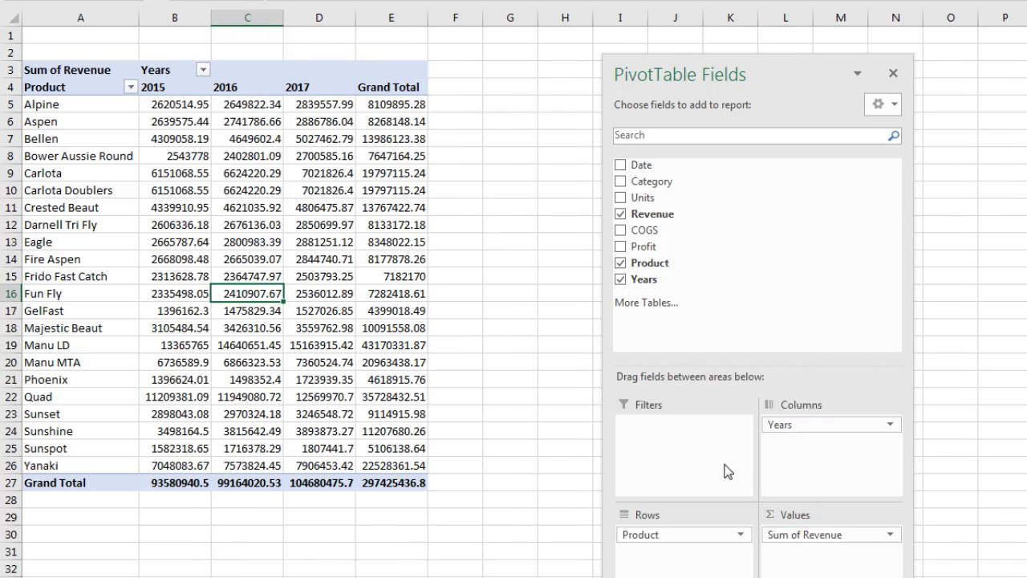
# Set the number format of the Sum of Revenue field to Currency with the $ symbol and 0 decimal places
pyautogui.click(178, 104)
pyautogui.rightClick(179, 104)
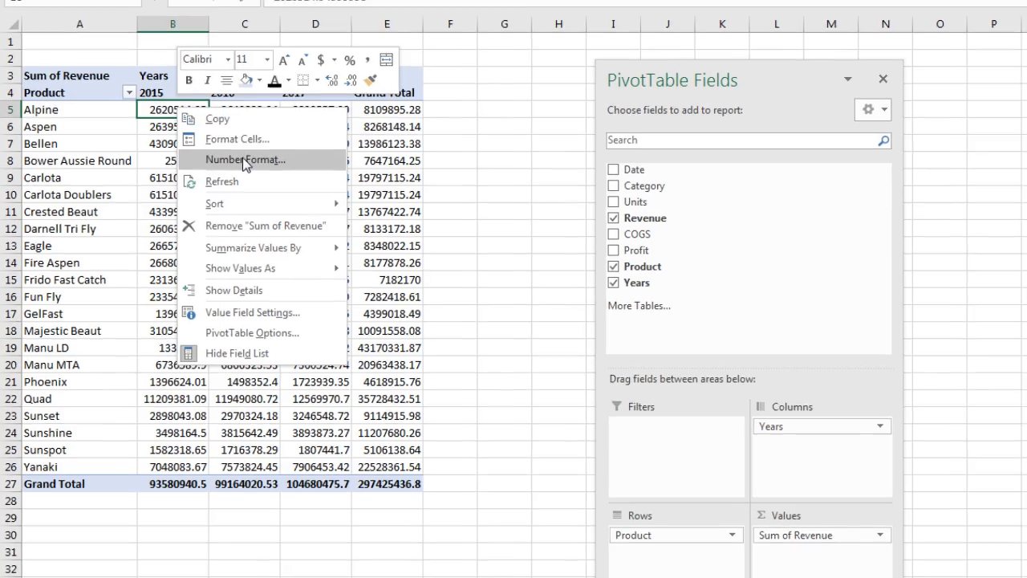
pyautogui.click(247, 155)
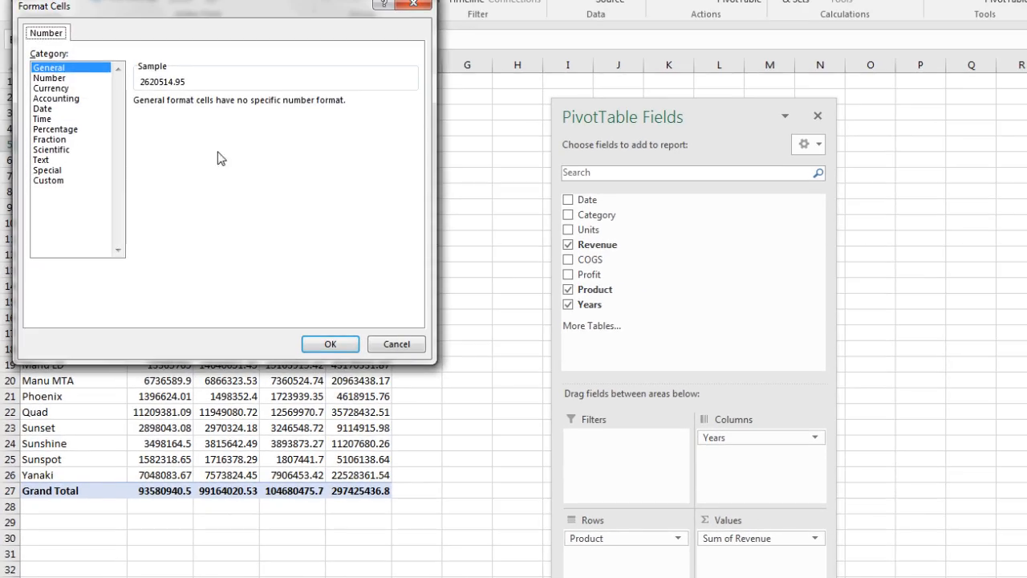
pyautogui.click(51, 87)
pyautogui.click(240, 105)
pyautogui.click(240, 105)
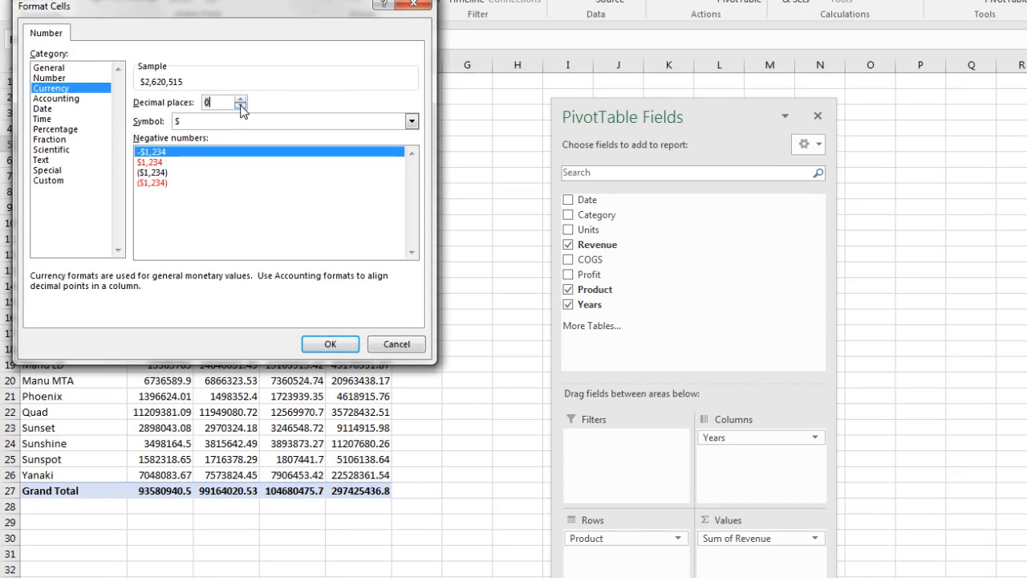
pyautogui.click(330, 343)
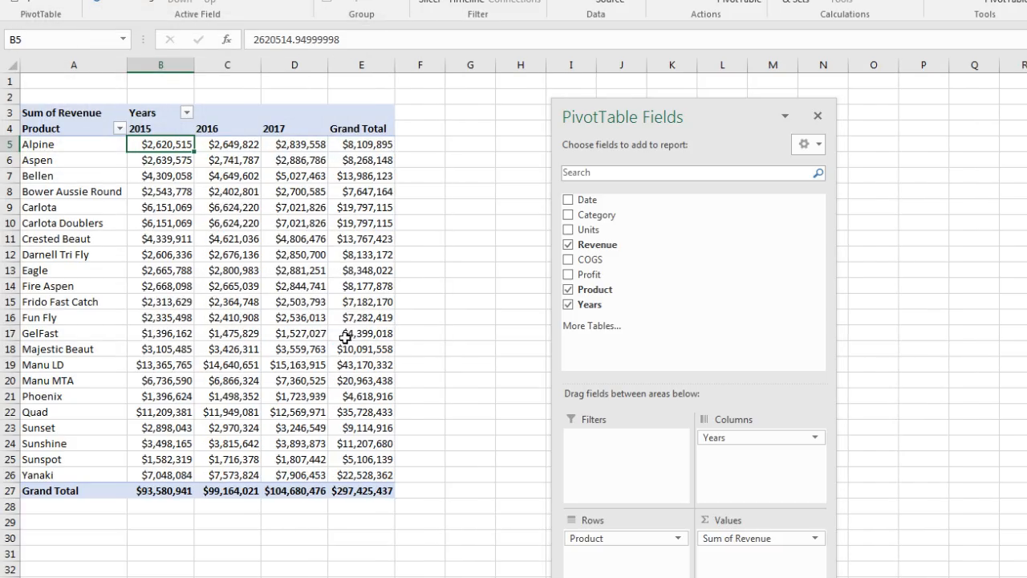
# Look through the Show Values As and Summarize Values By options available for the revenue values
pyautogui.rightClick(230, 163)
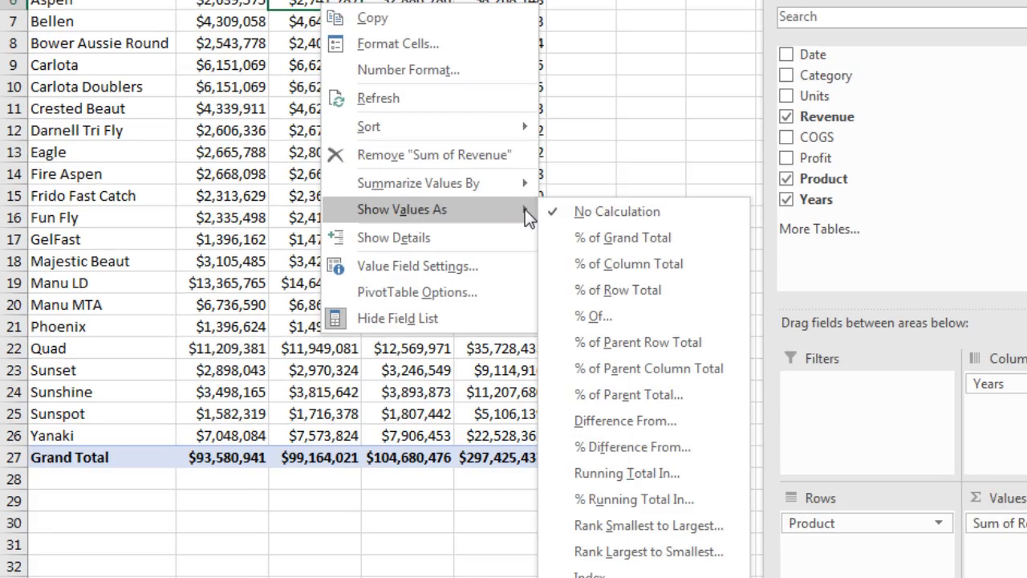
pyautogui.moveTo(447, 185)
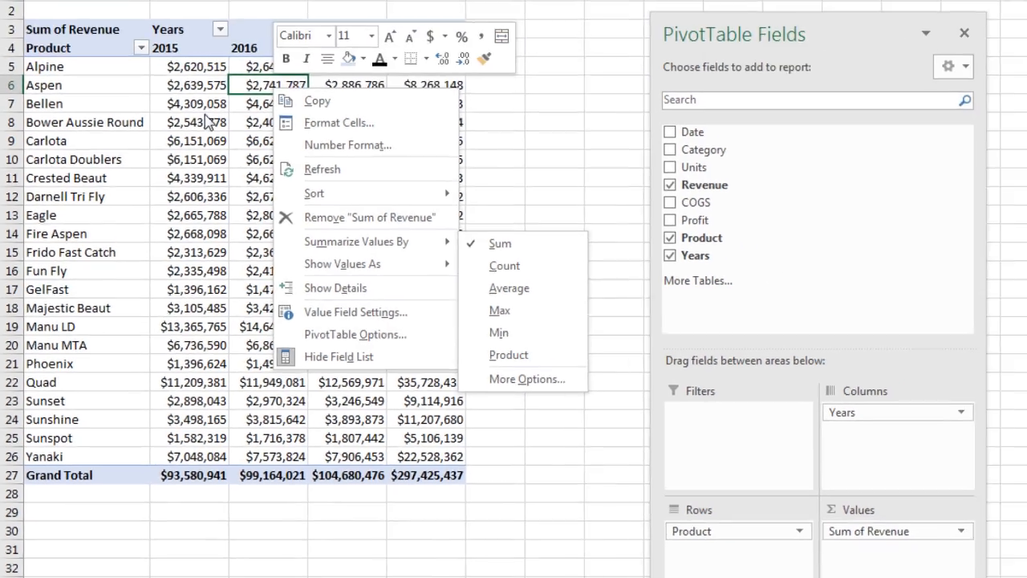
pyautogui.click(240, 33)
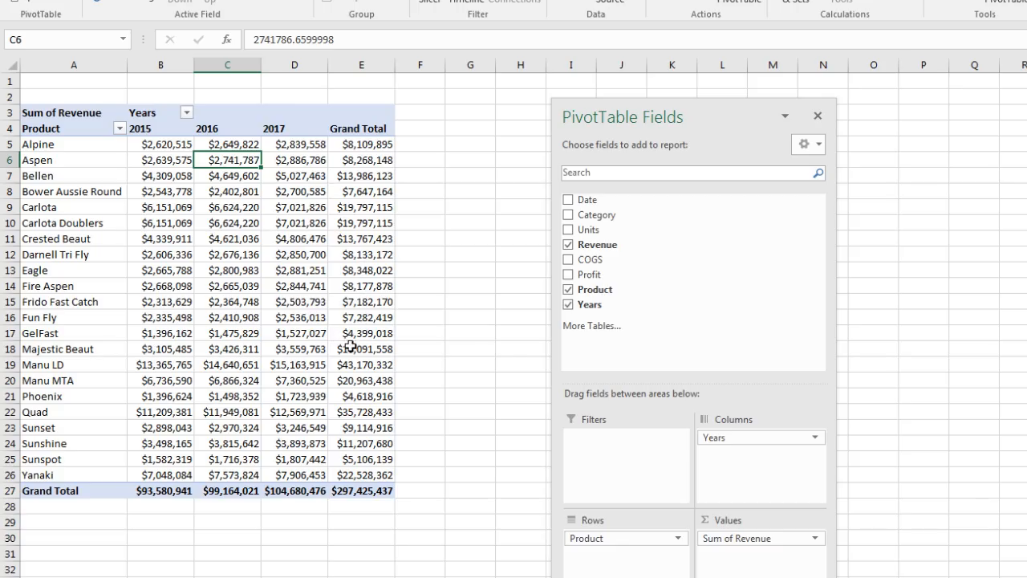
# Rename the sheet with the product-by-year PivotTable, Sheet4, as CrossTab
pyautogui.click(306, 363)
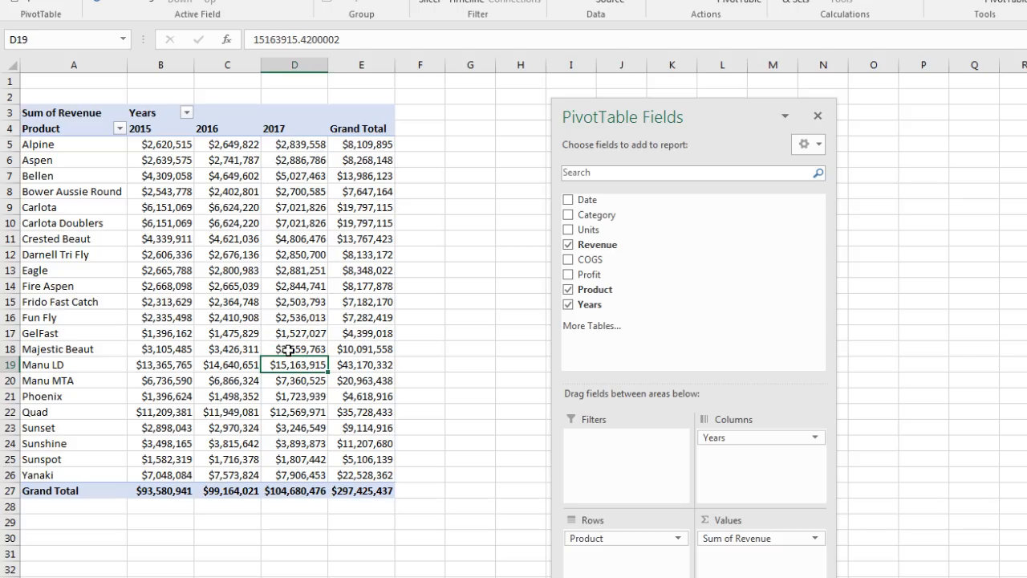
pyautogui.moveTo(288, 351)
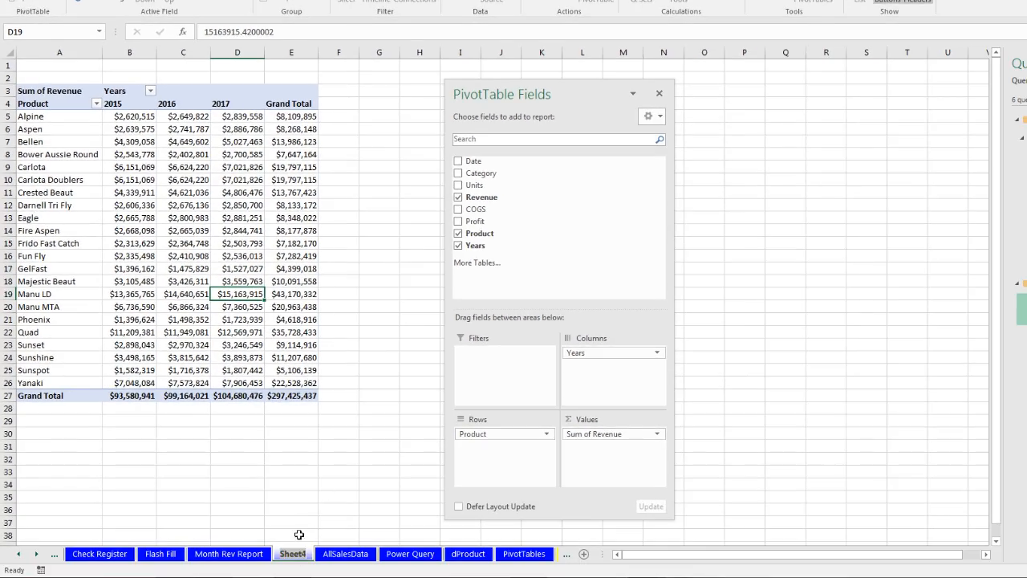
pyautogui.write('CrossTab')
pyautogui.press('Return')
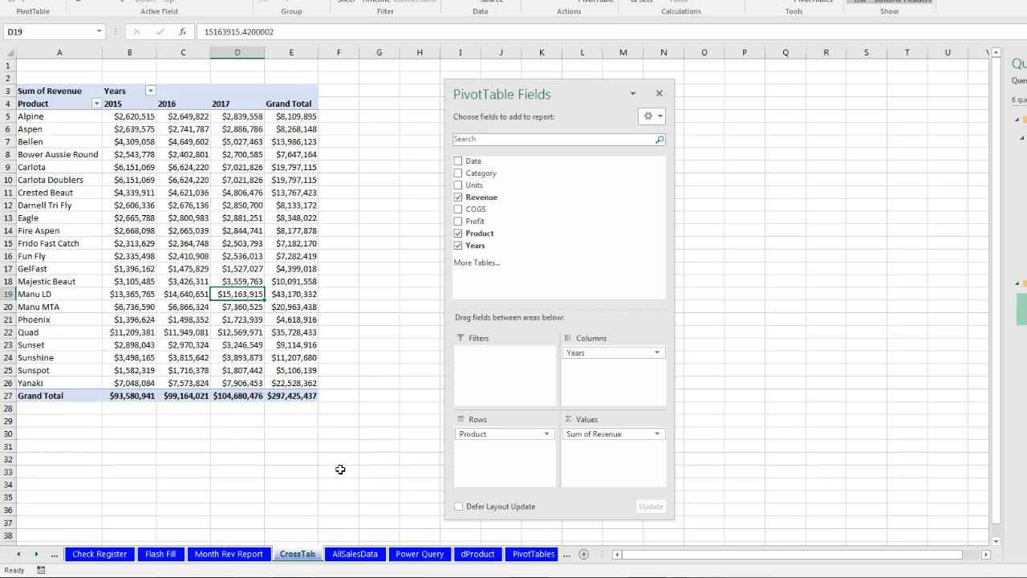
# Add Category as a report filter to the product-by-year PivotTable
pyautogui.moveTo(475, 98); pyautogui.dragTo(615, 90)
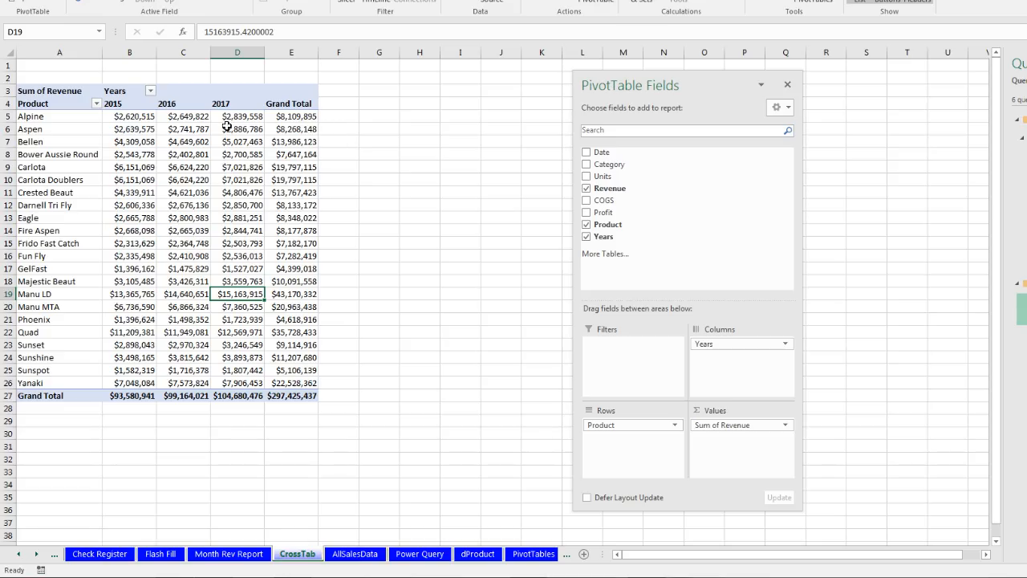
pyautogui.click(202, 139)
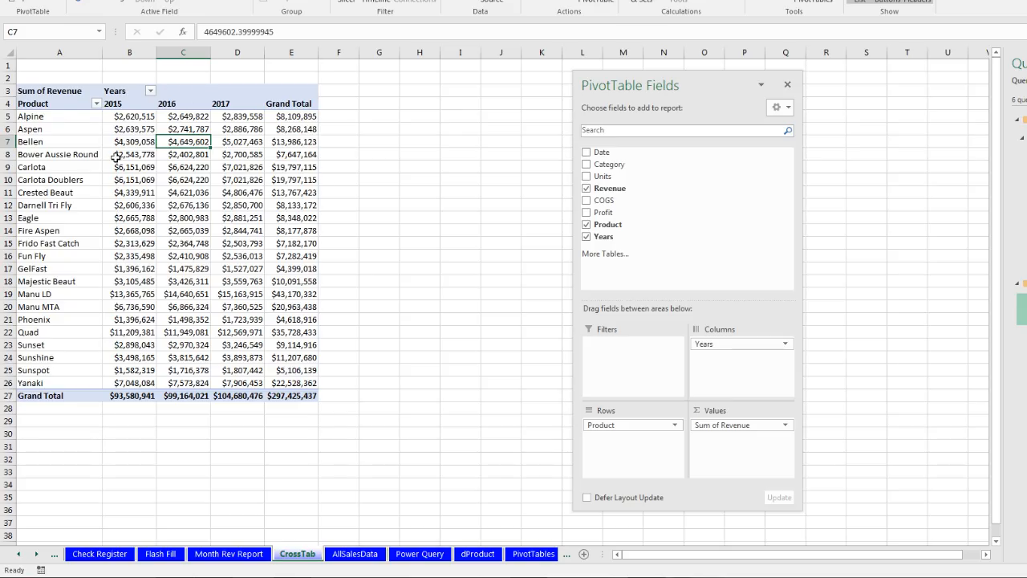
pyautogui.click(237, 229)
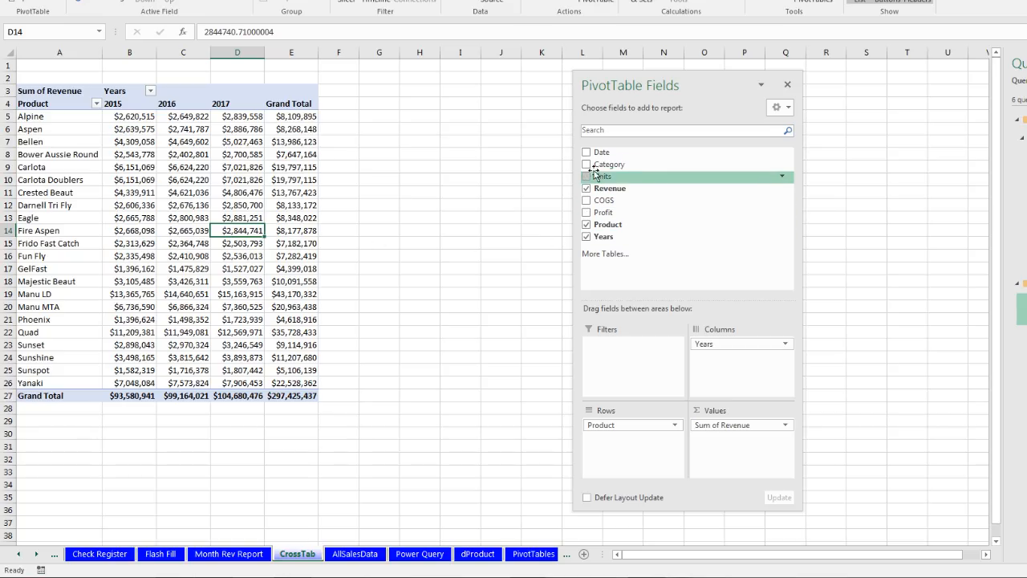
pyautogui.moveTo(609, 166); pyautogui.dragTo(641, 360)
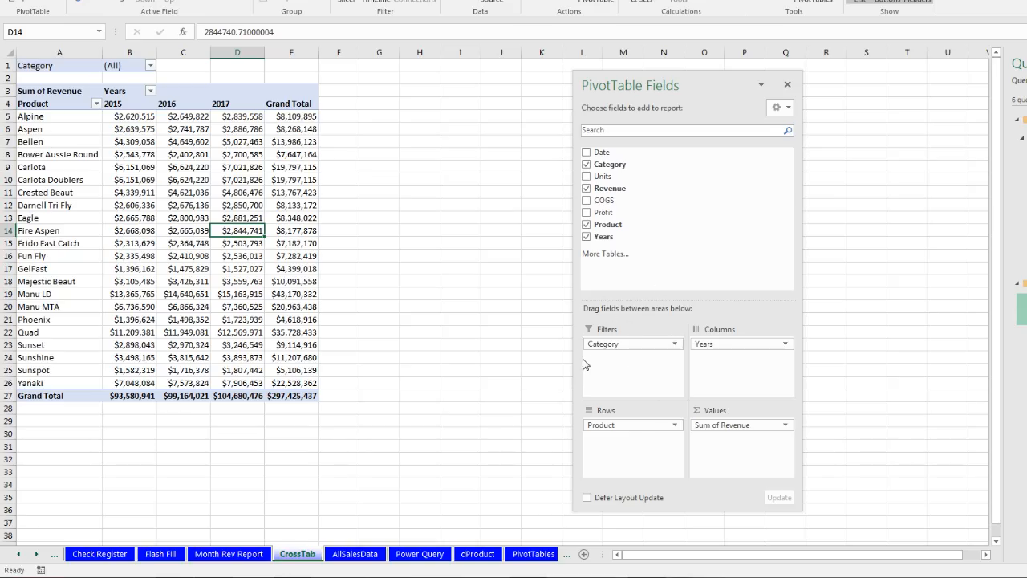
pyautogui.moveTo(642, 86); pyautogui.dragTo(507, 77)
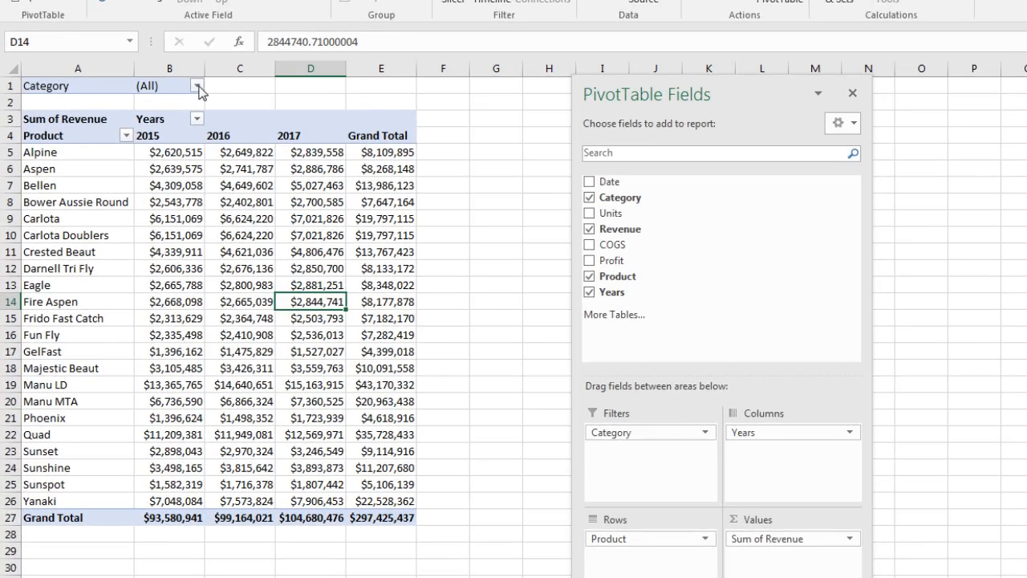
# Filter the PivotTable to the Advanced category
pyautogui.click(197, 86)
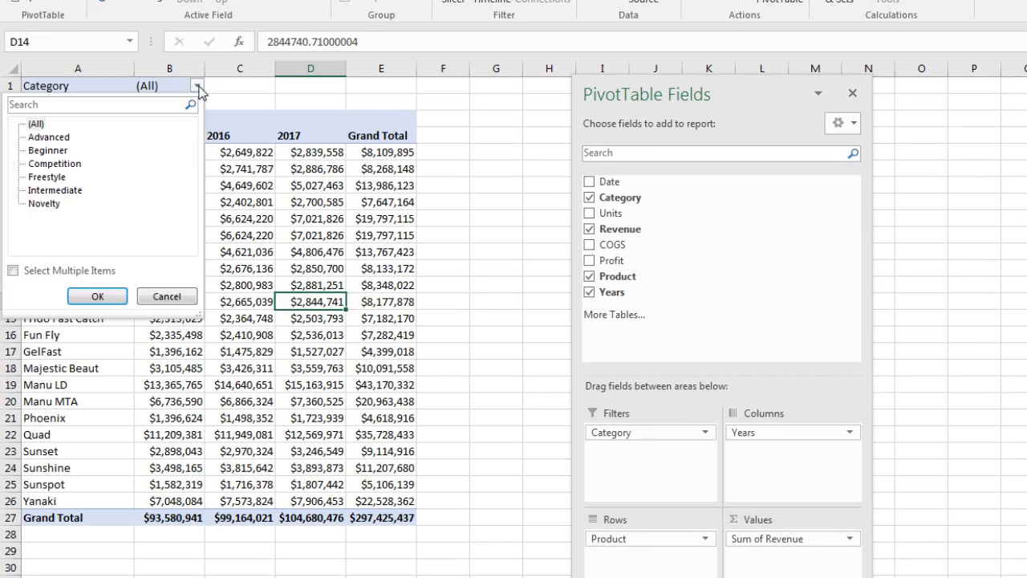
pyautogui.click(43, 140)
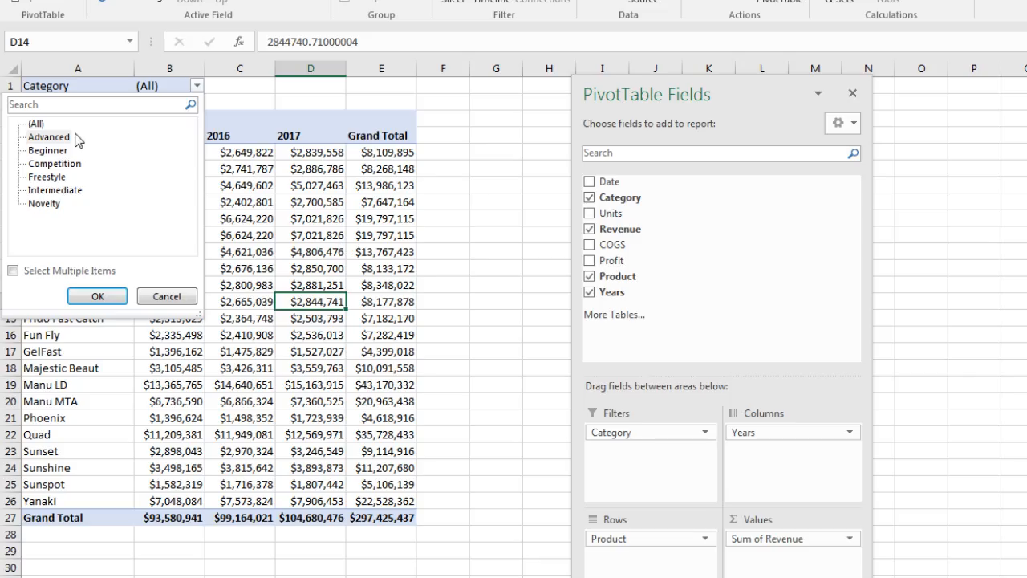
pyautogui.click(97, 297)
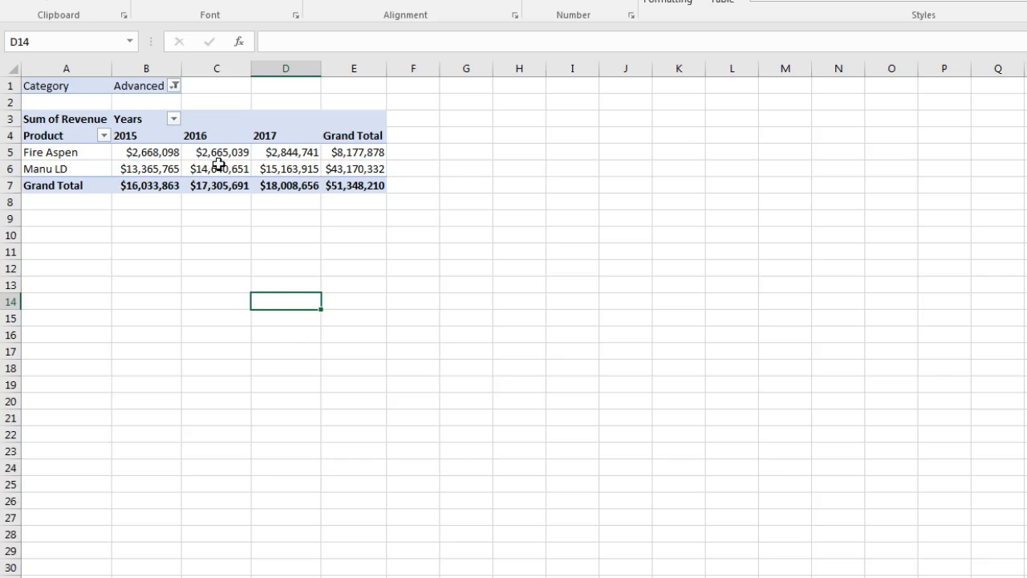
# Set the Category report filter back to (All)
pyautogui.click(174, 86)
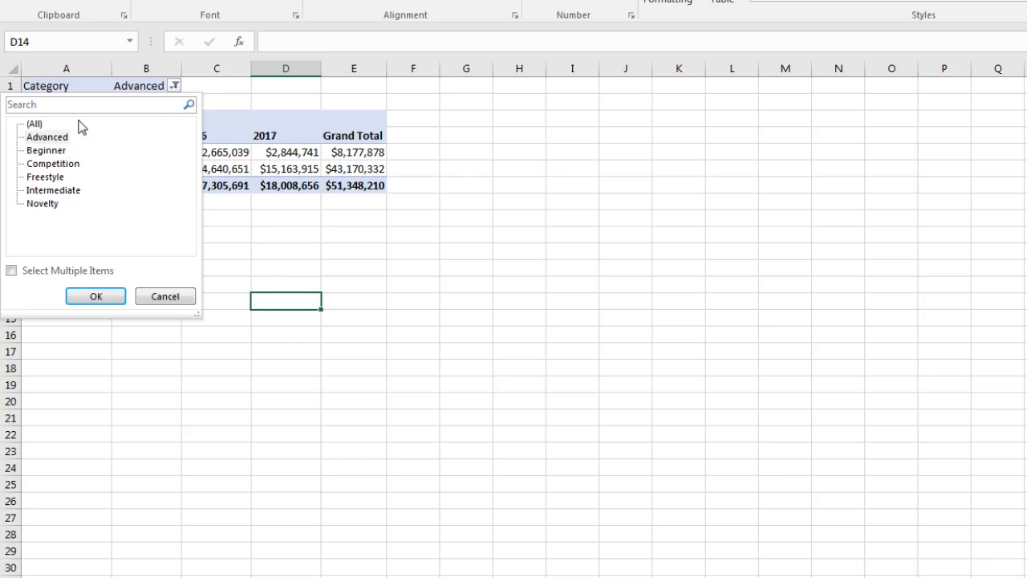
pyautogui.click(35, 125)
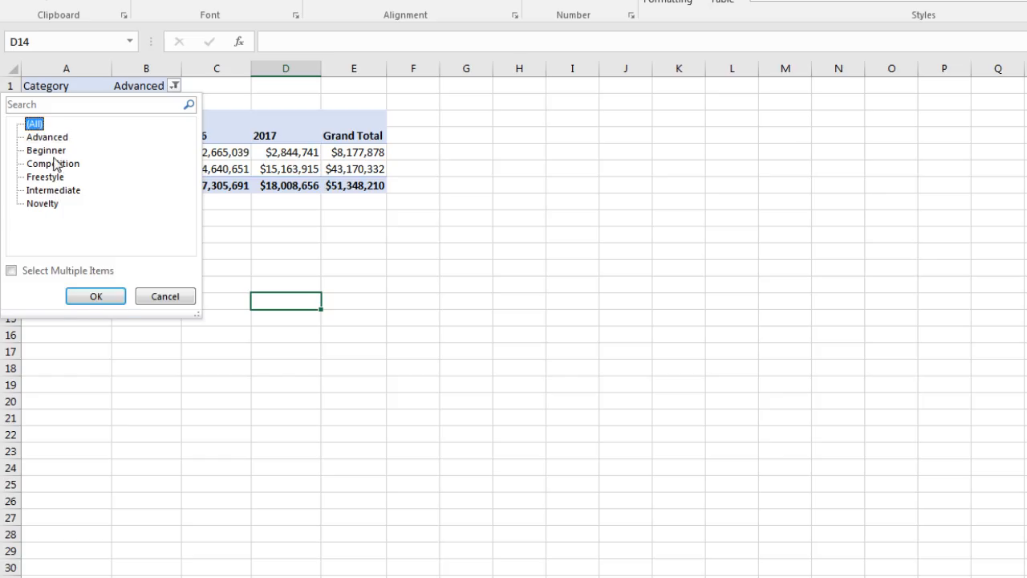
pyautogui.click(105, 302)
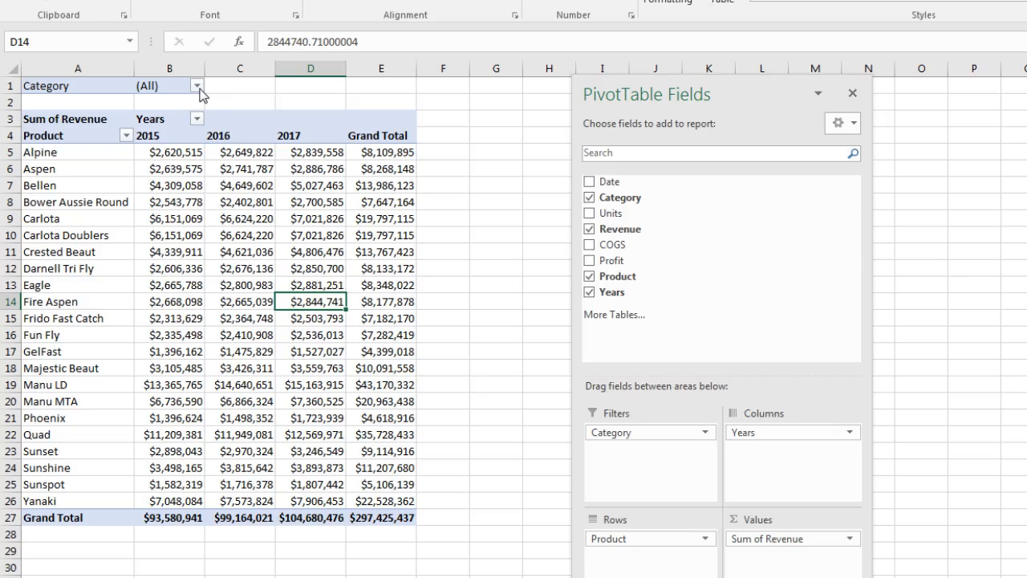
# Move the PivotTable field list away from the report to free the cells beside it
pyautogui.moveTo(688, 111); pyautogui.dragTo(998, 106)
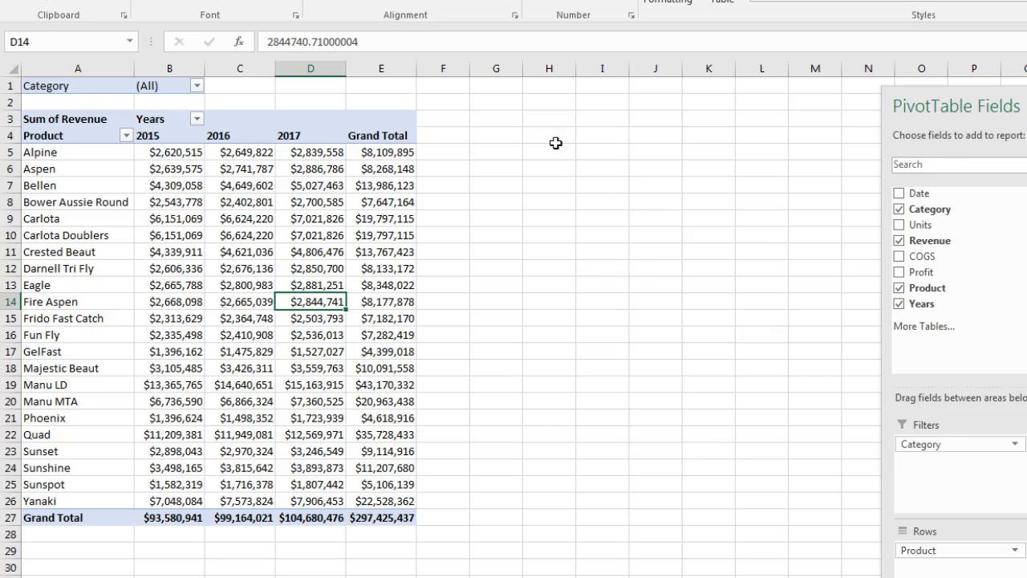
pyautogui.moveTo(353, 244)
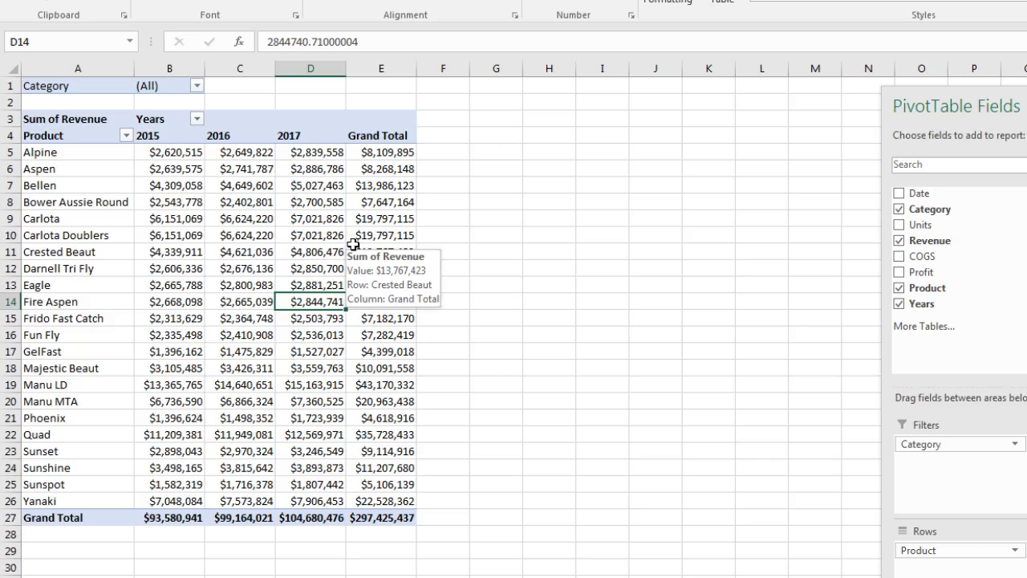
# Bring the PivotTable field list fully back into view and examine the choices in the Category report filter
pyautogui.moveTo(962, 105); pyautogui.dragTo(695, 48)
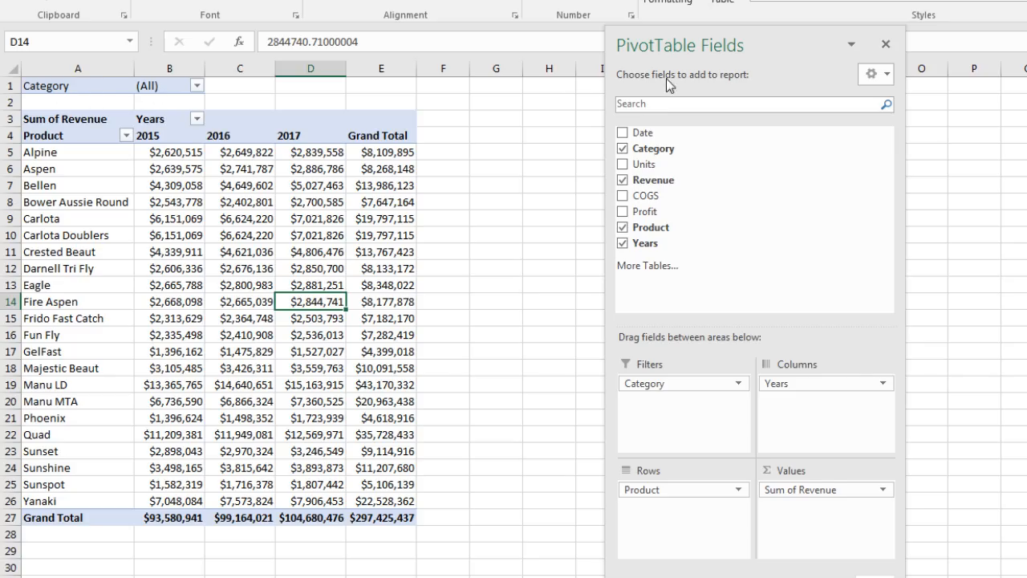
pyautogui.moveTo(702, 46); pyautogui.dragTo(735, 58)
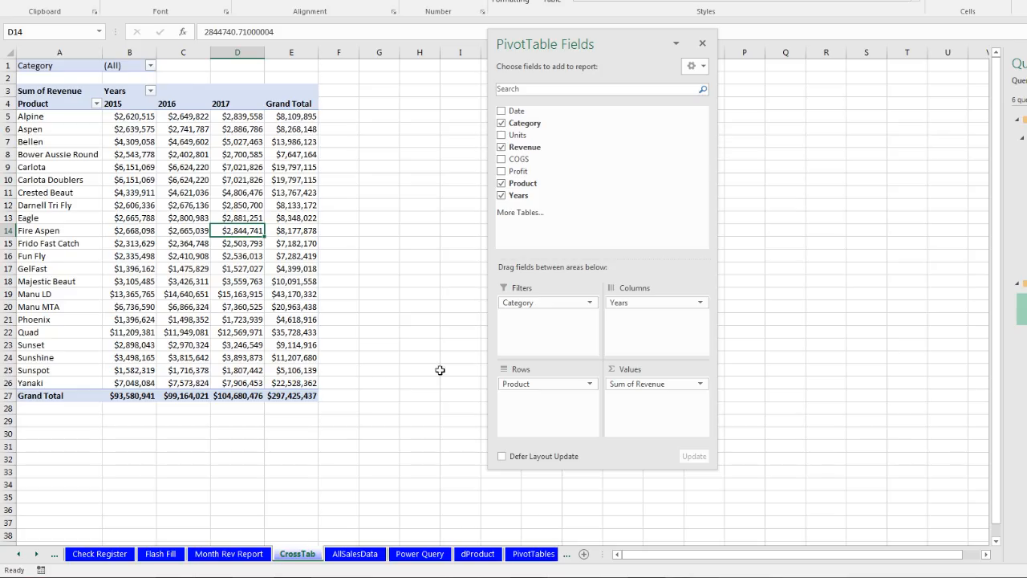
pyautogui.click(151, 67)
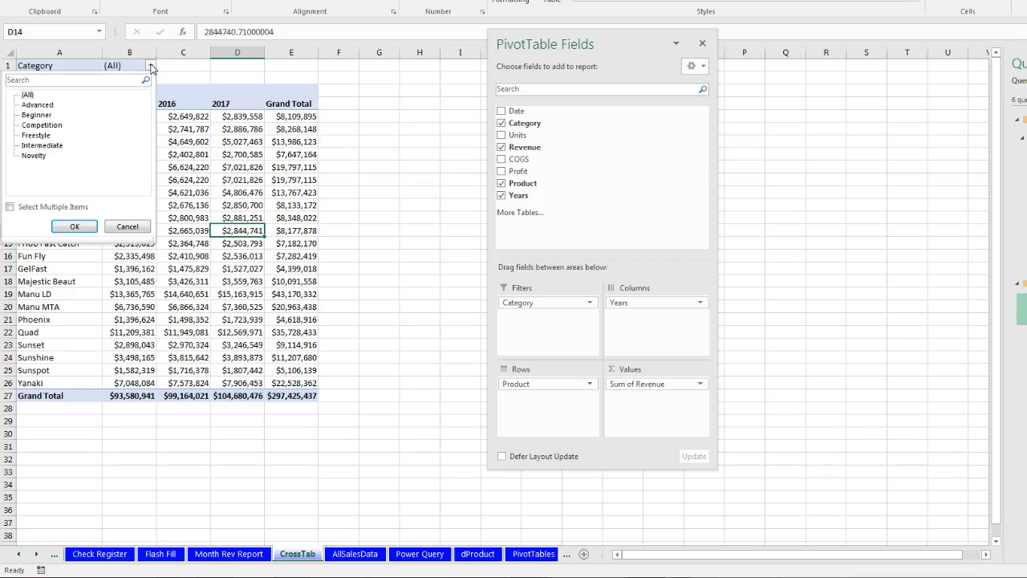
pyautogui.click(151, 68)
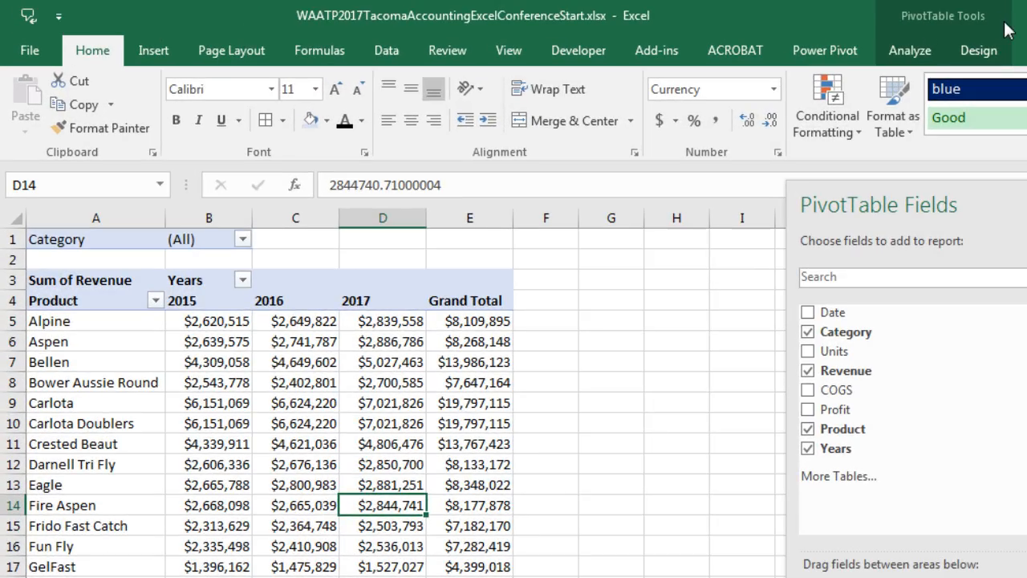
# Generate a separate report filter page for each Category item of the product-by-year PivotTable
pyautogui.click(914, 53)
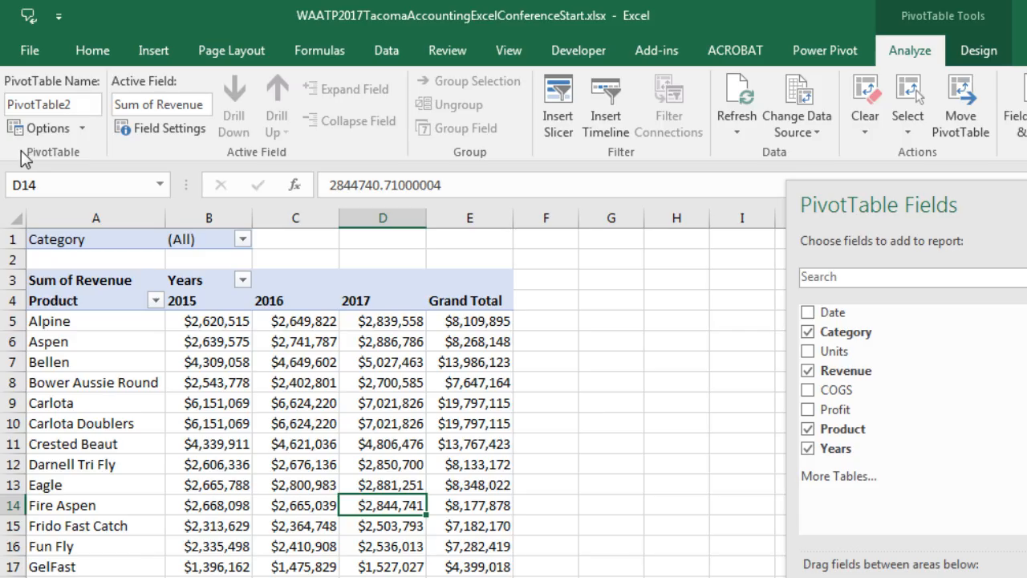
pyautogui.click(83, 132)
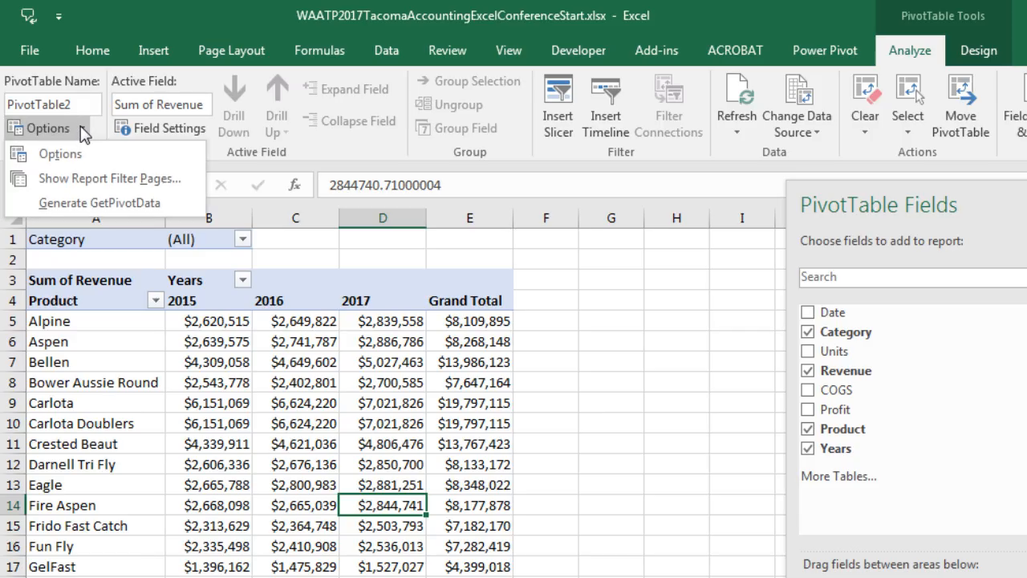
pyautogui.click(163, 181)
pyautogui.moveTo(581, 518); pyautogui.dragTo(523, 349)
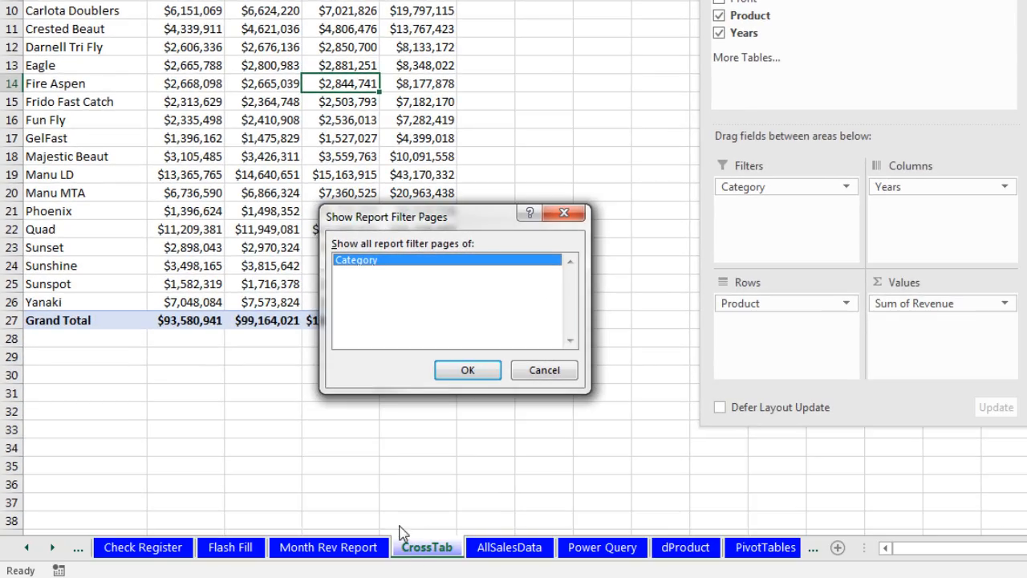
pyautogui.click(468, 371)
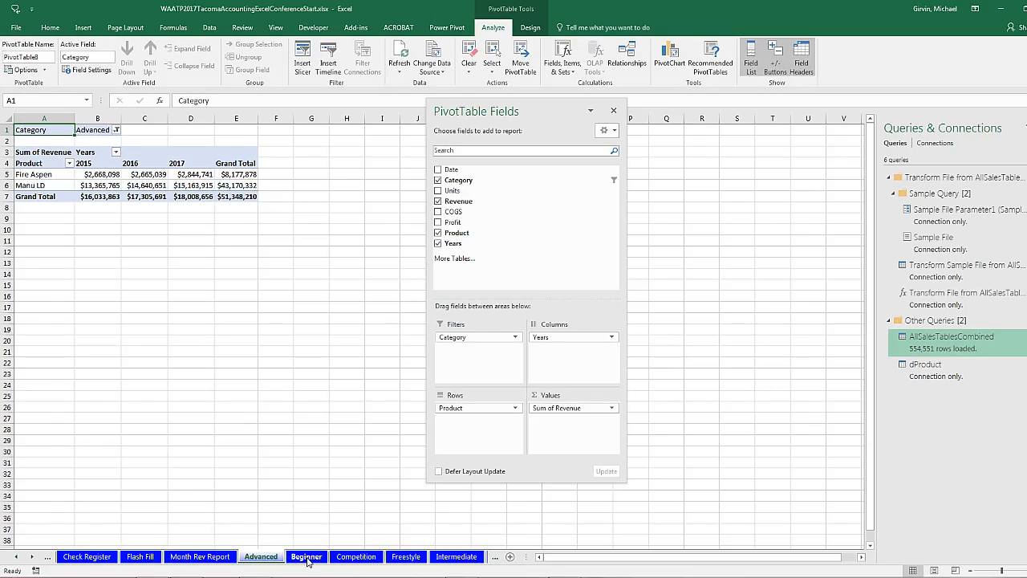
# Review the Beginner, Competition, Freestyle, Intermediate and Novelty sheets one by one, and return to the CrossTab sheet
pyautogui.click(306, 557)
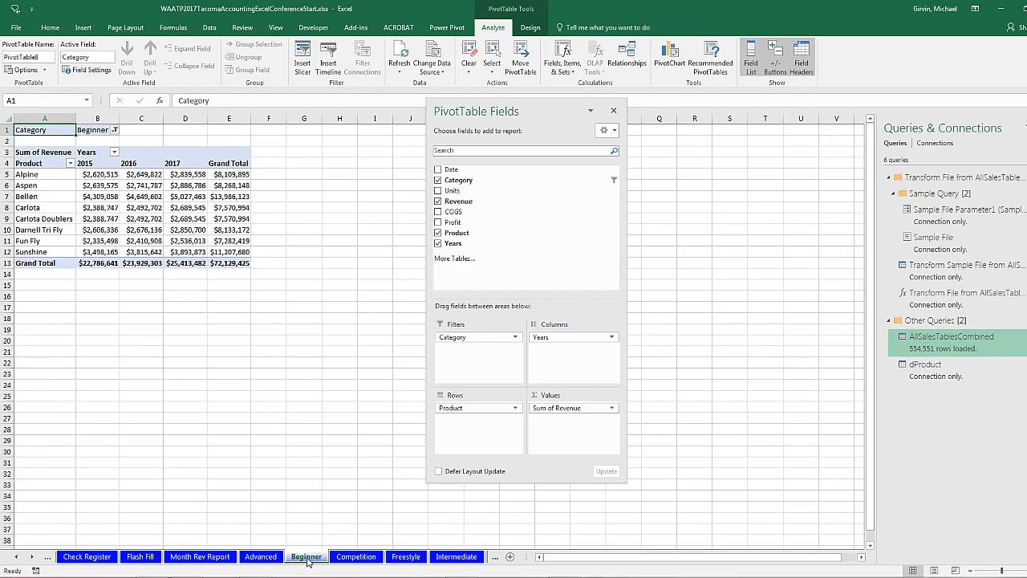
pyautogui.click(363, 560)
pyautogui.click(405, 557)
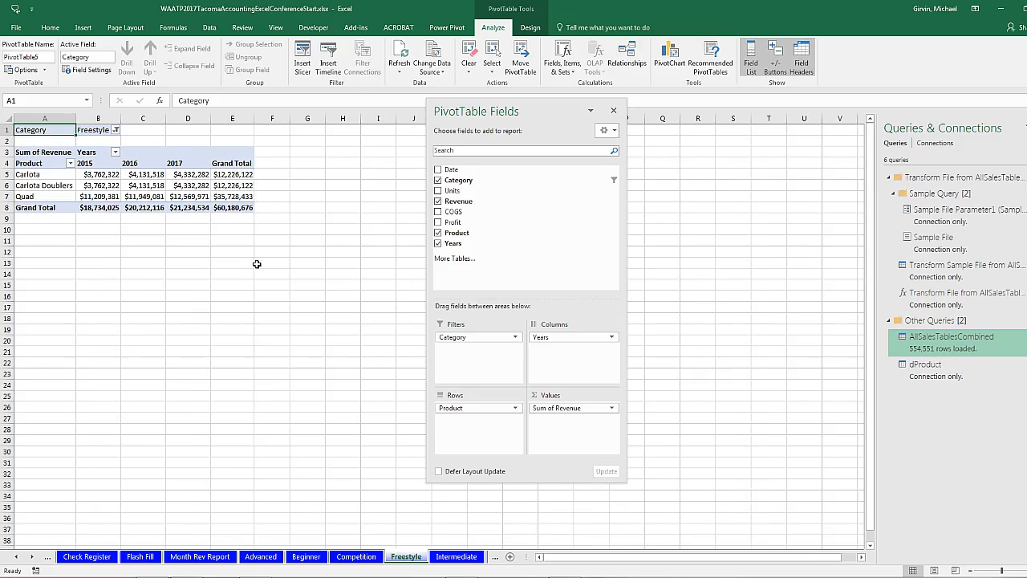
pyautogui.click(446, 556)
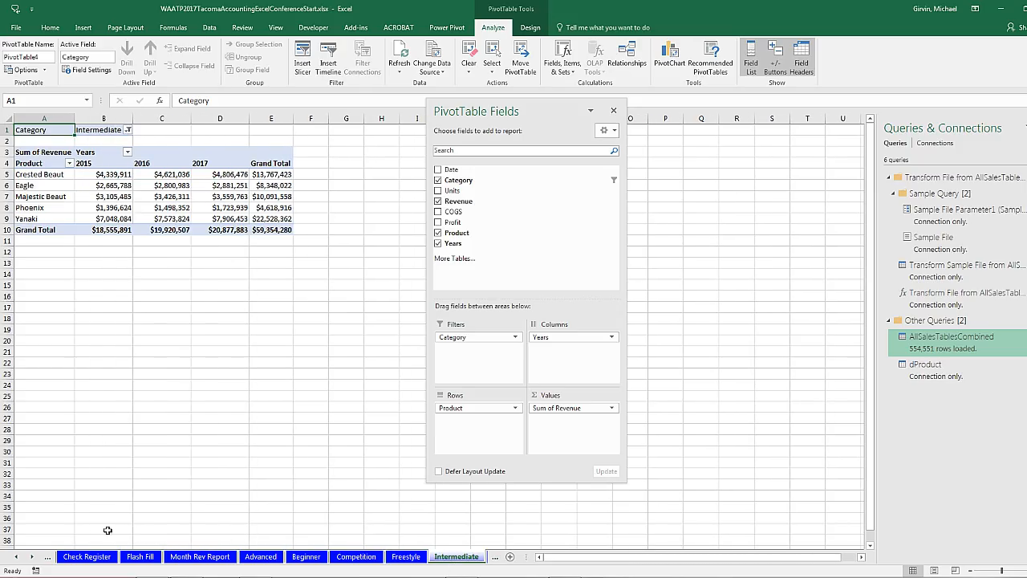
pyautogui.click(32, 557)
pyautogui.click(32, 557)
pyautogui.click(32, 558)
pyautogui.click(32, 558)
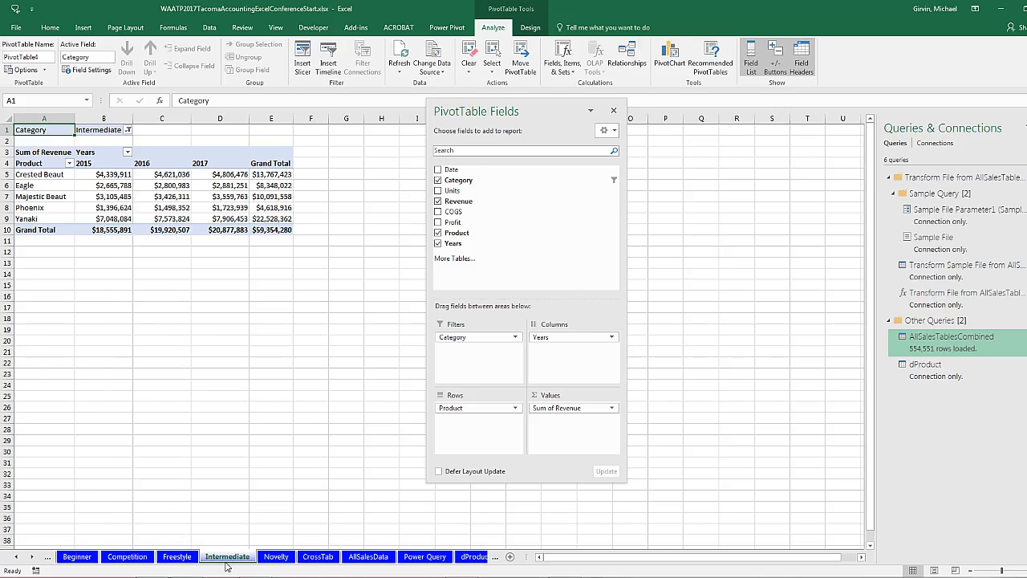
pyautogui.click(278, 558)
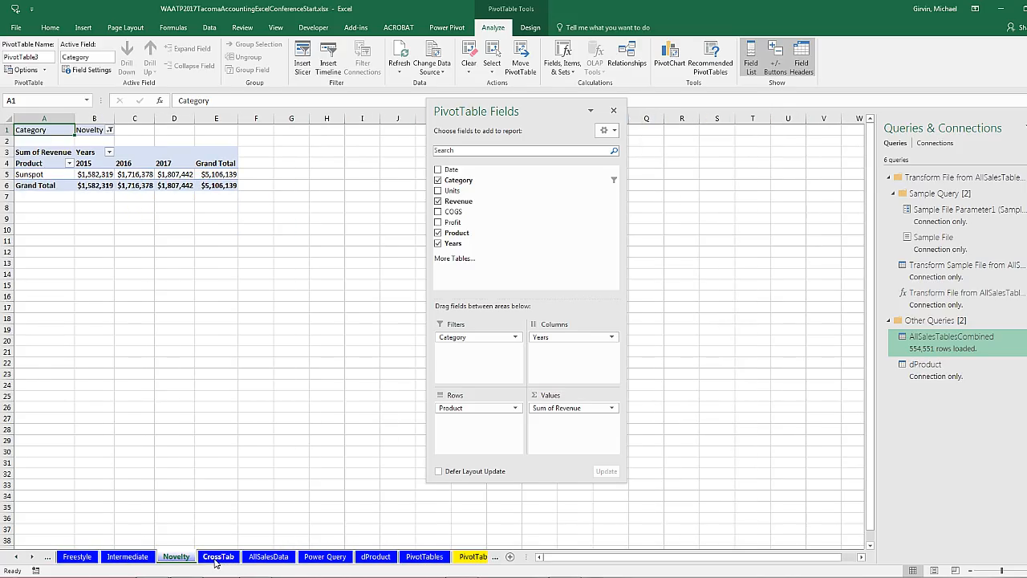
pyautogui.click(217, 556)
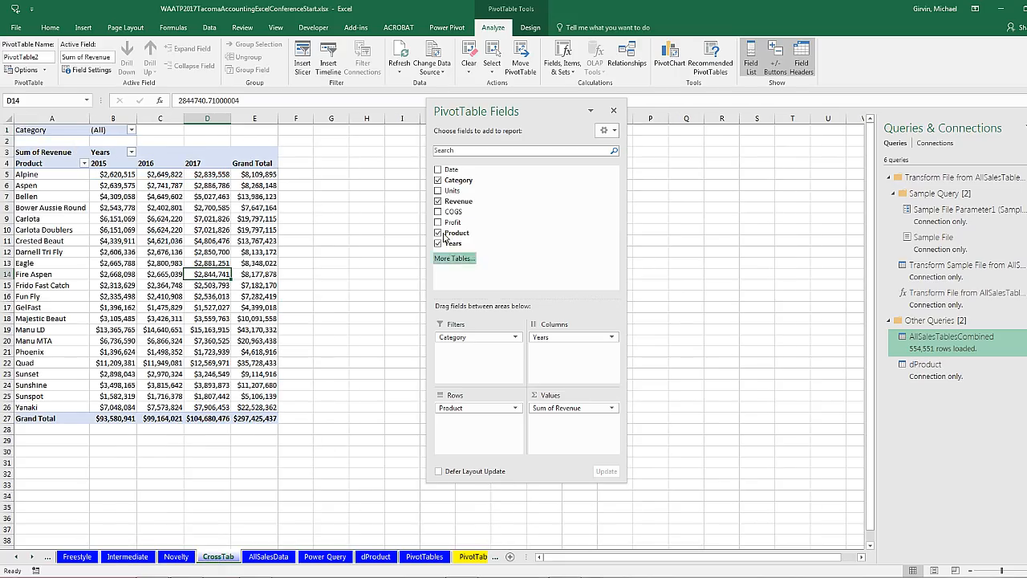
# Move the field list away from the CrossTab report and remove Category from its report filter
pyautogui.moveTo(205, 252)
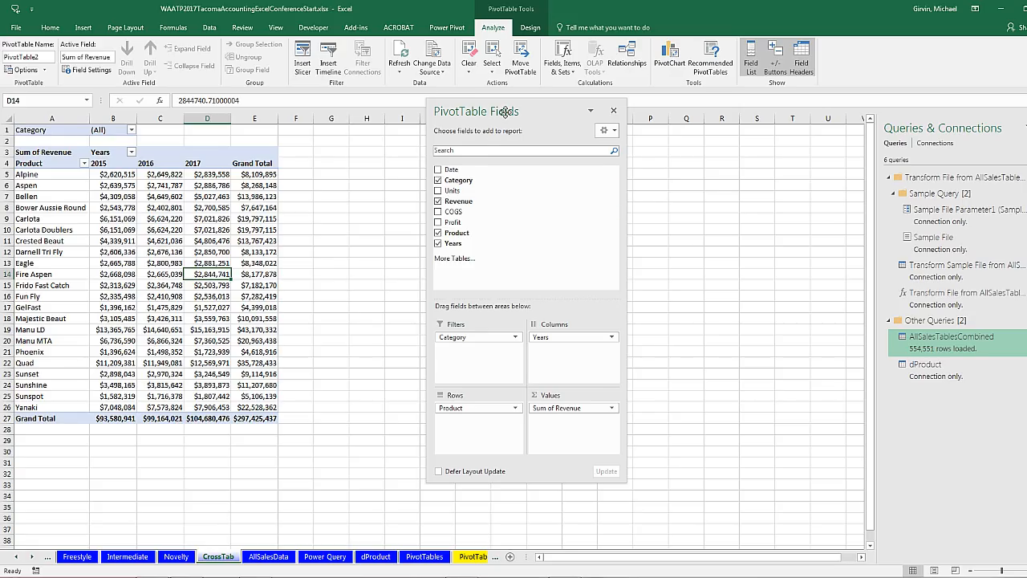
pyautogui.moveTo(508, 113); pyautogui.dragTo(664, 137)
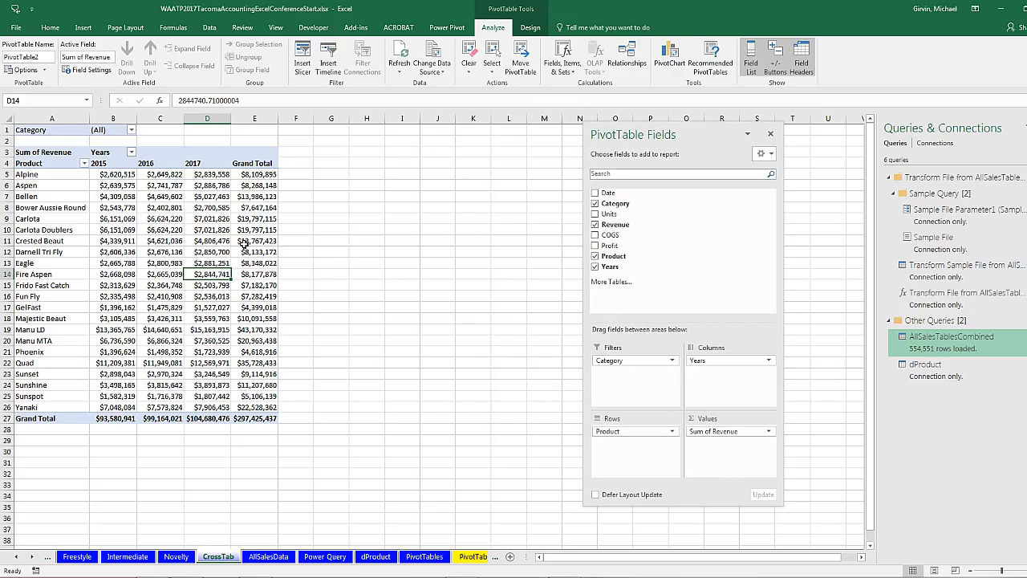
pyautogui.moveTo(226, 263)
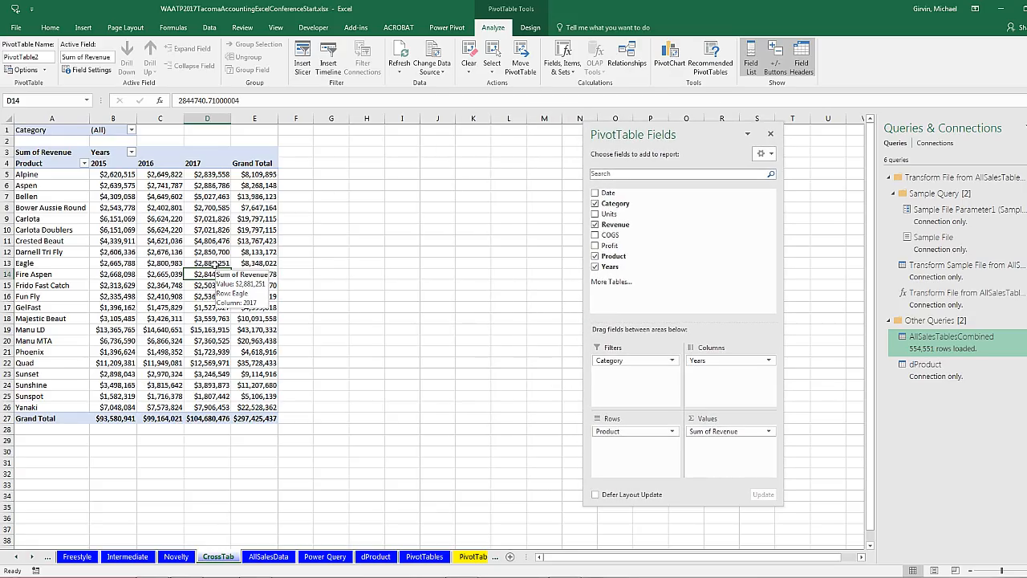
pyautogui.moveTo(617, 361); pyautogui.dragTo(495, 270)
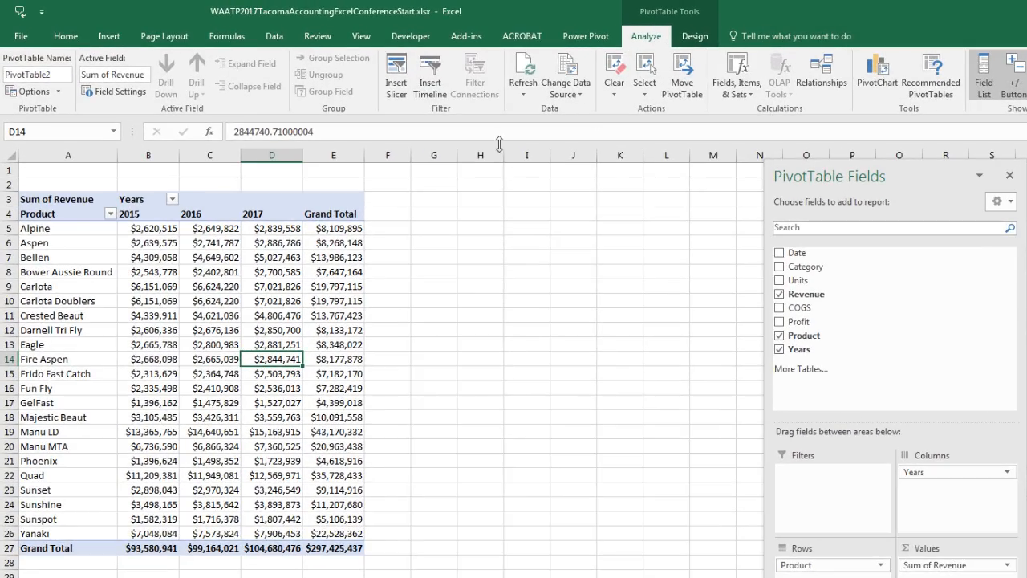
# Insert a Category slicer for the PivotTable and place it in the empty cells beside the report
pyautogui.click(394, 85)
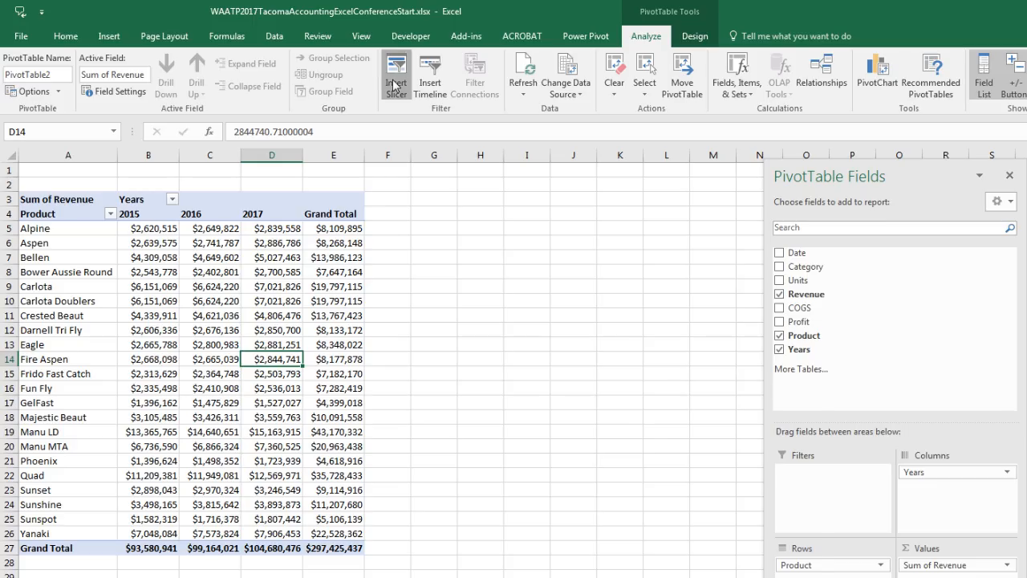
pyautogui.moveTo(718, 341); pyautogui.dragTo(616, 210)
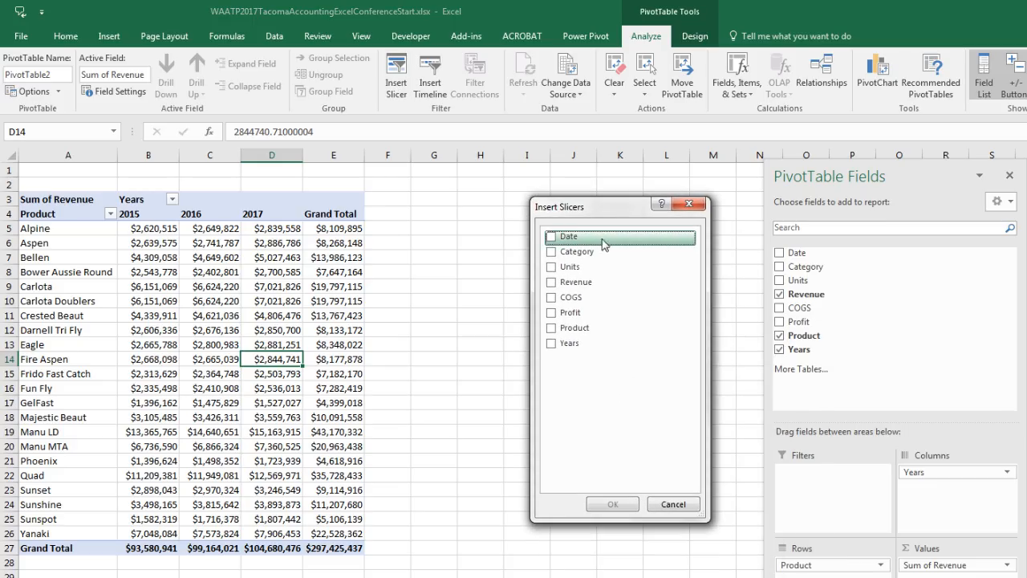
pyautogui.click(552, 254)
pyautogui.click(613, 504)
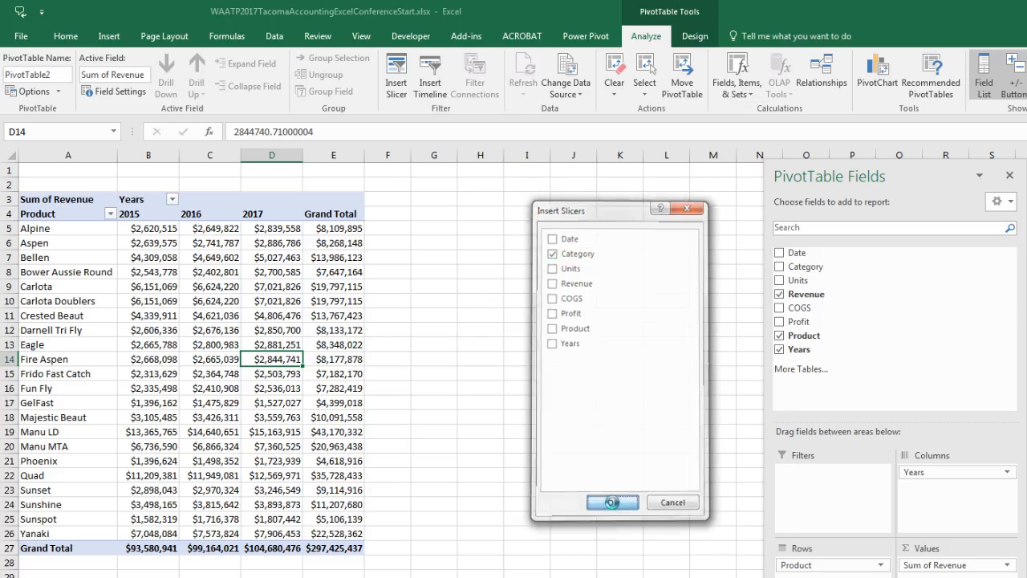
pyautogui.moveTo(563, 358); pyautogui.dragTo(509, 226)
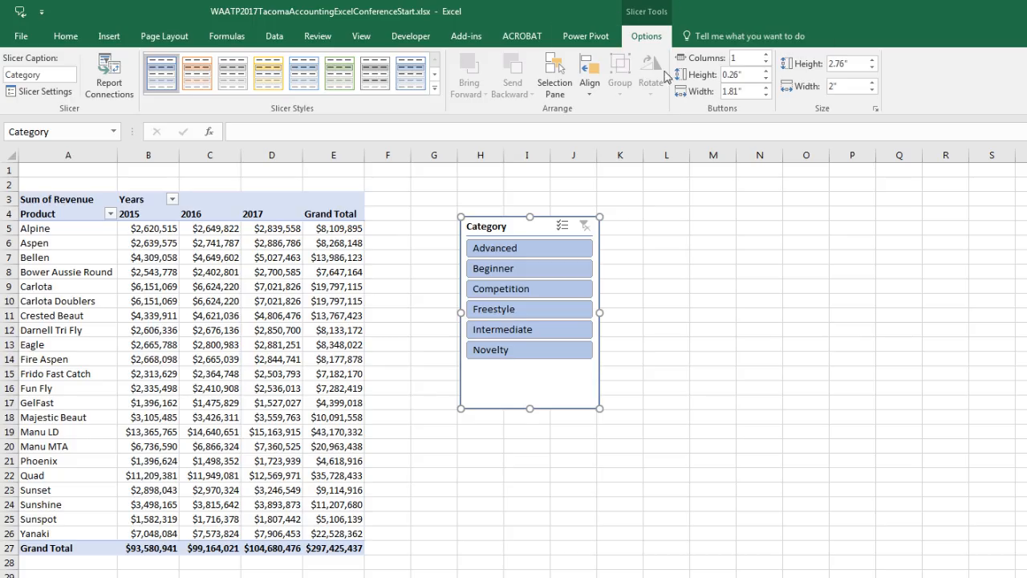
# Arrange the Category slicer in 2 columns and resize it to about 1.82" high by 3.5" wide, close to the PivotTable
pyautogui.click(766, 56)
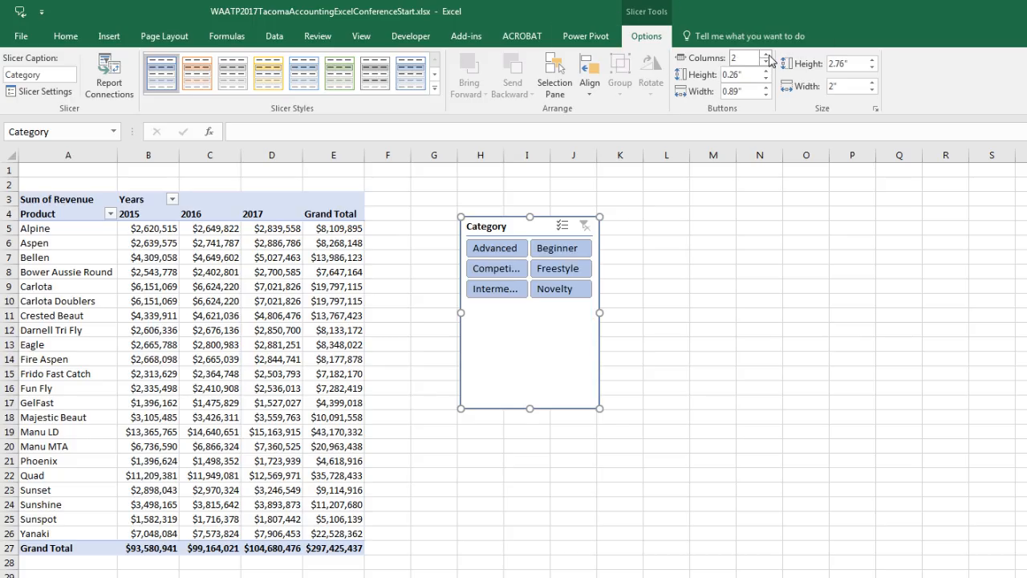
pyautogui.moveTo(600, 409); pyautogui.dragTo(704, 343)
pyautogui.moveTo(578, 230); pyautogui.dragTo(517, 234)
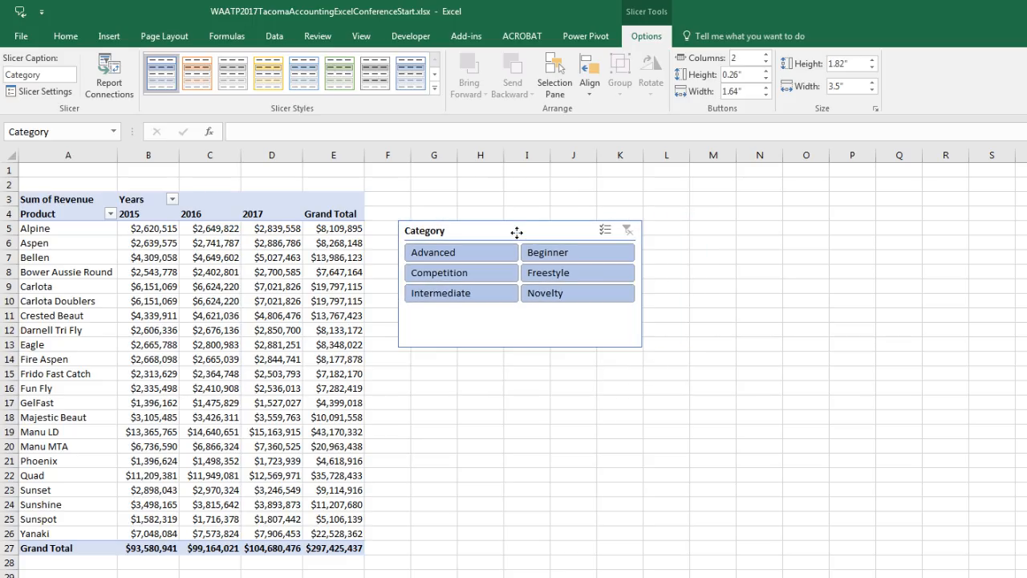
# Apply the dark blue slicer style to the Category slicer
pyautogui.click(435, 88)
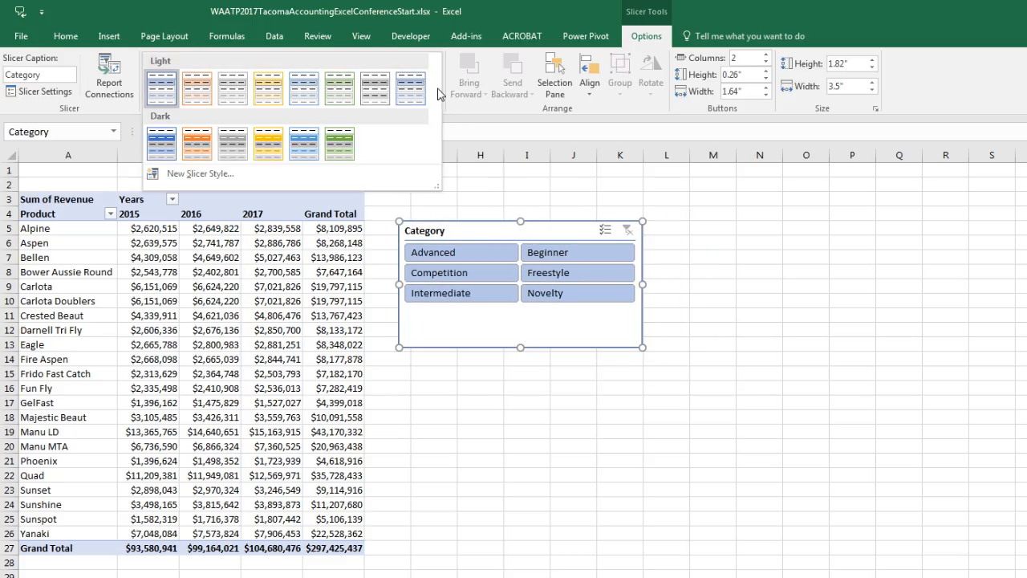
pyautogui.click(164, 142)
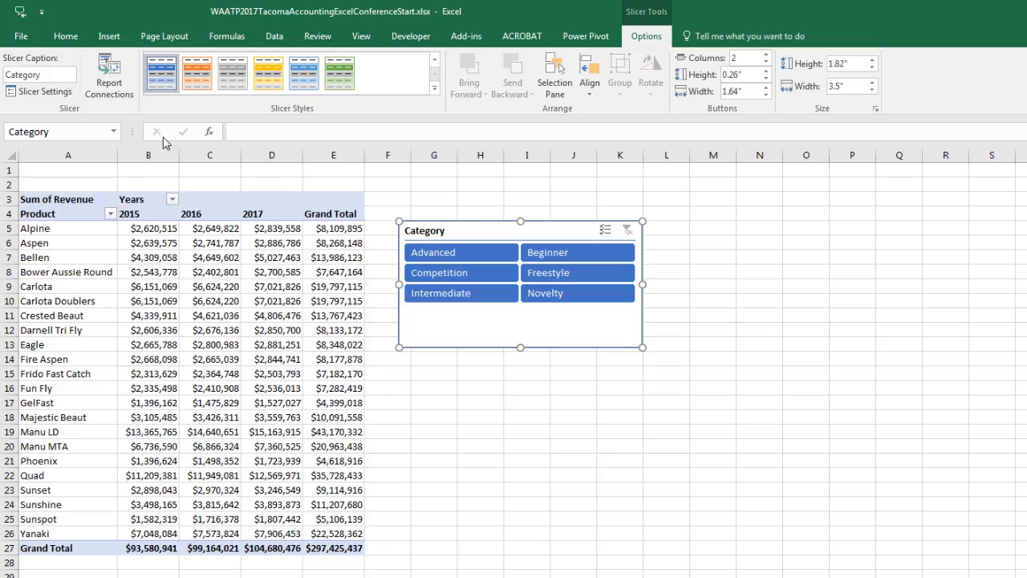
# Try the slicer on Advanced, Competition, Intermediate, Novelty and Freestyle one at a time, clearing the filter after Novelty and Freestyle
pyautogui.click(484, 253)
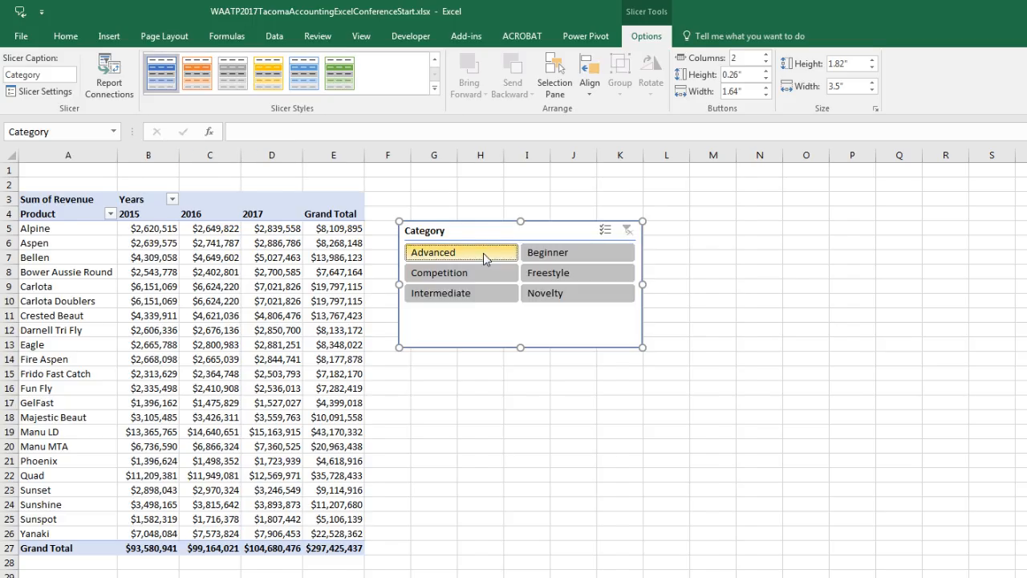
pyautogui.click(447, 275)
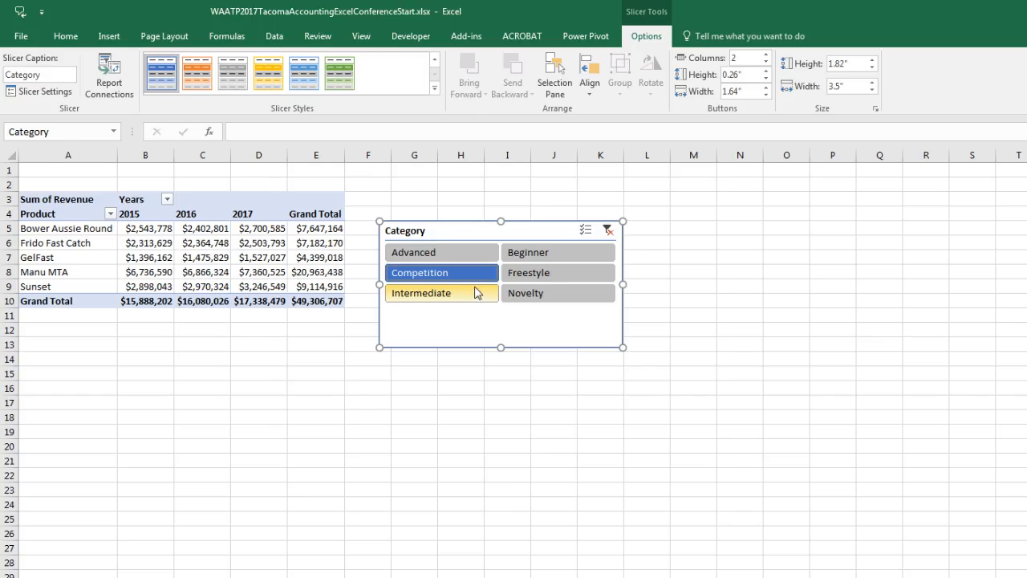
pyautogui.click(475, 292)
pyautogui.click(520, 294)
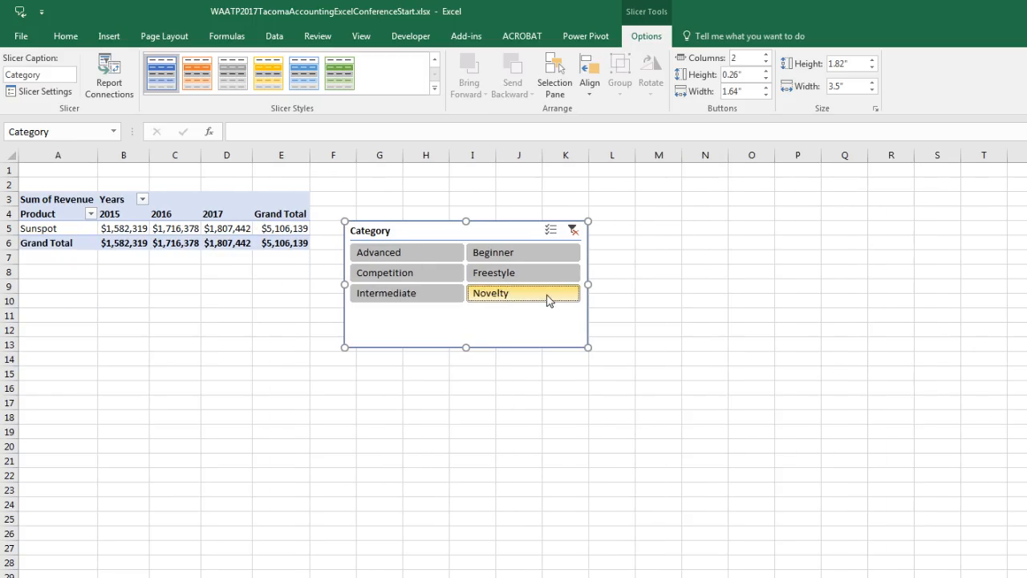
pyautogui.click(573, 230)
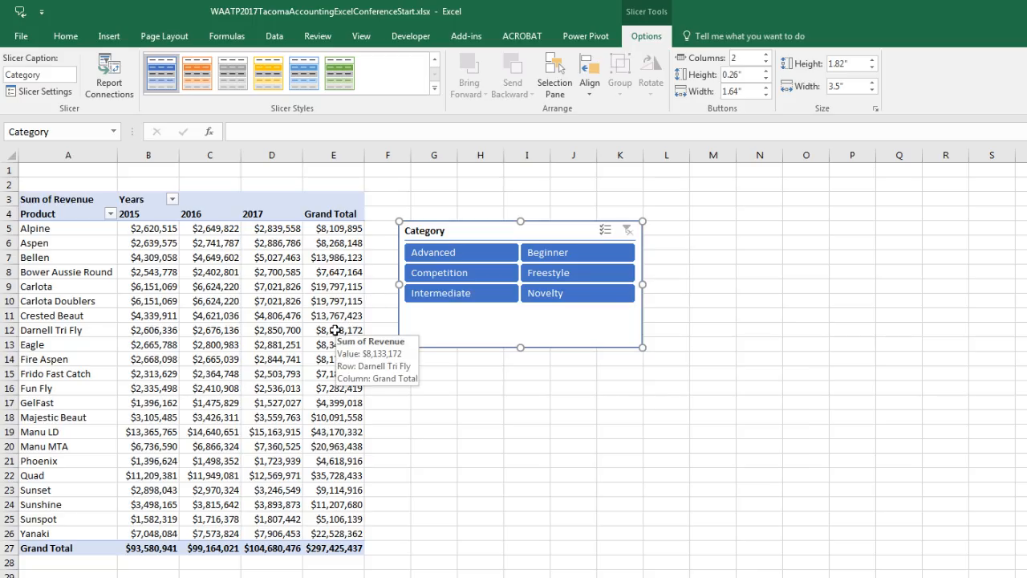
pyautogui.click(569, 274)
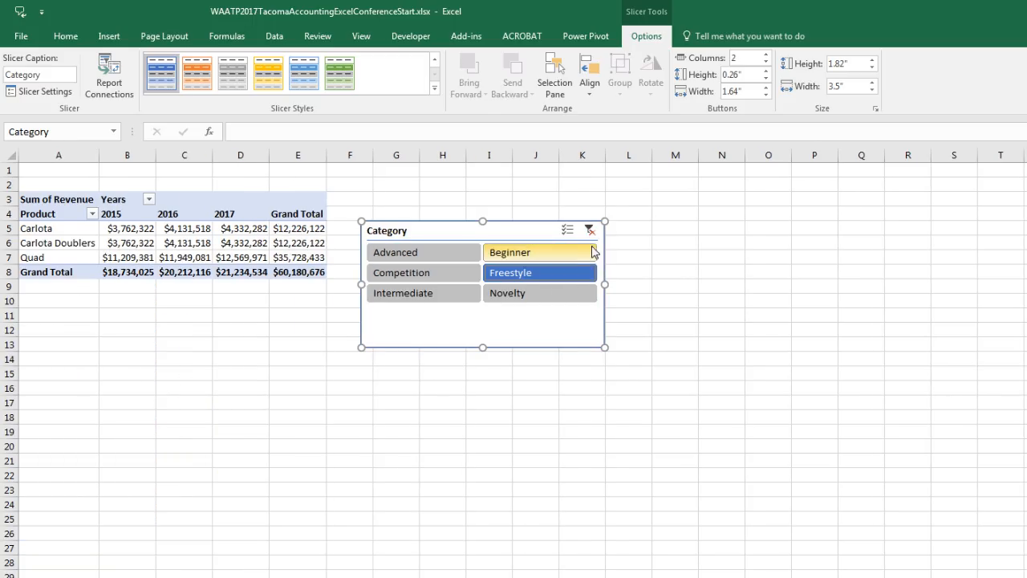
pyautogui.click(593, 231)
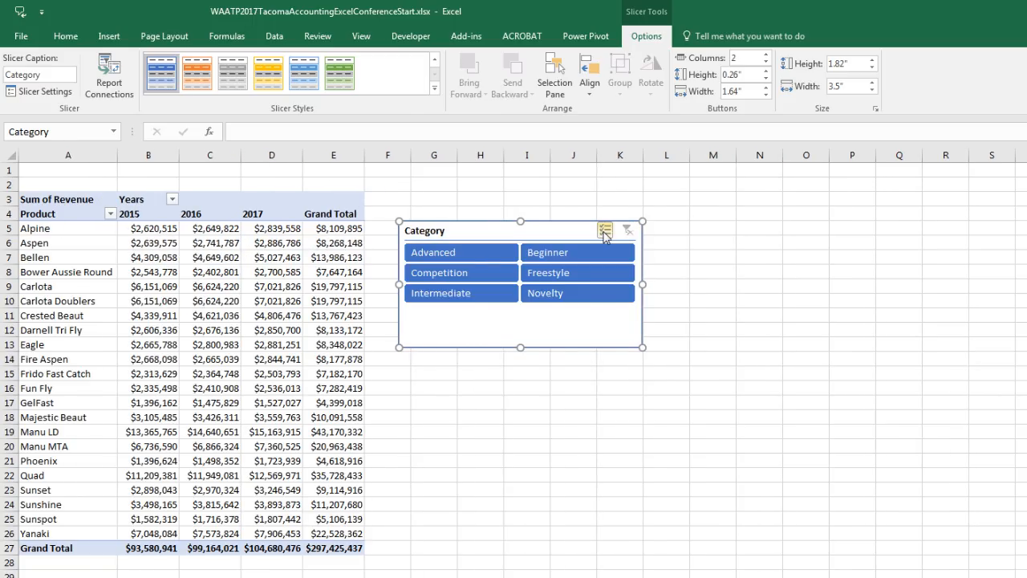
# Filter the PivotTable to both the Advanced and Competition categories with the Category slicer
pyautogui.click(467, 254)
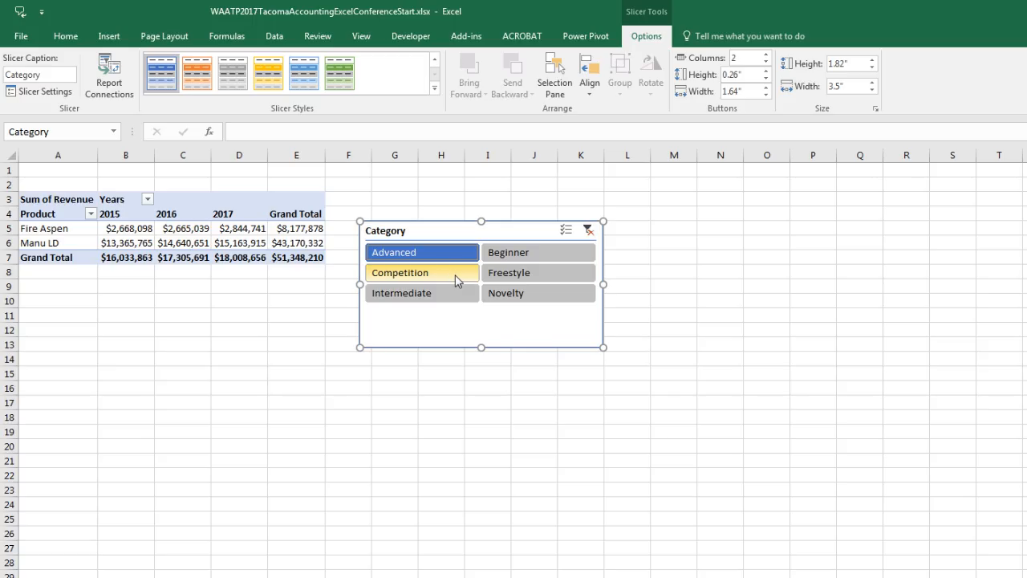
pyautogui.press('ctrl')
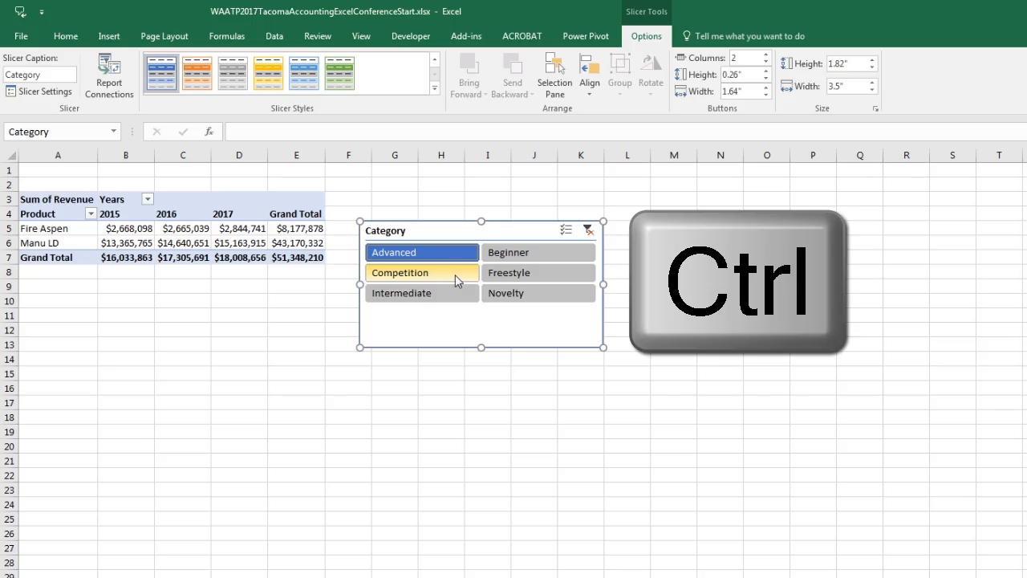
pyautogui.keyDown('ctrl'); pyautogui.click(455, 274); pyautogui.keyUp('ctrl')
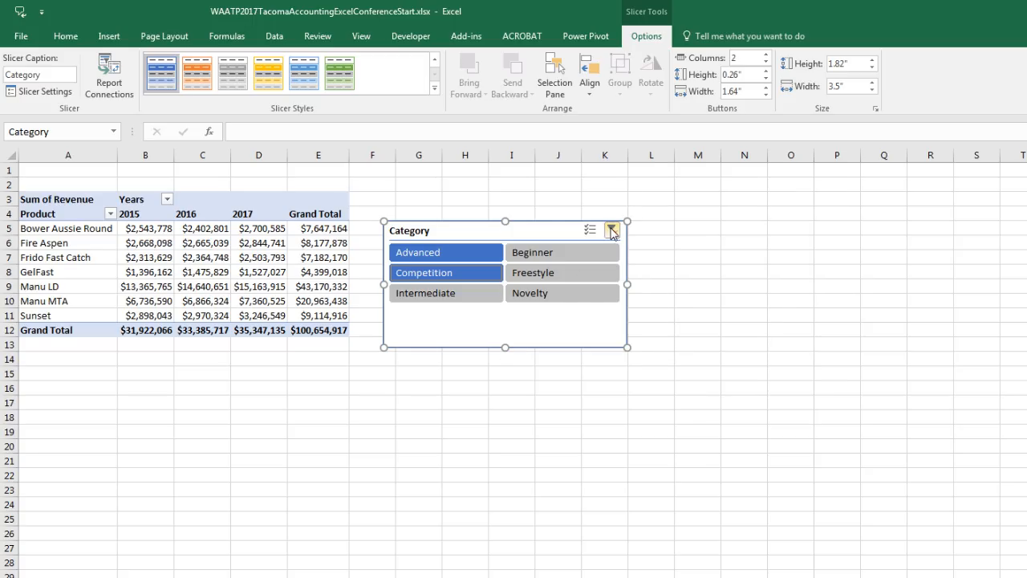
# Clear the Category slicer, turn on multi-select, try excluding Novelty, Freestyle, Beginner and Intermediate, and clear the filter again
pyautogui.click(612, 231)
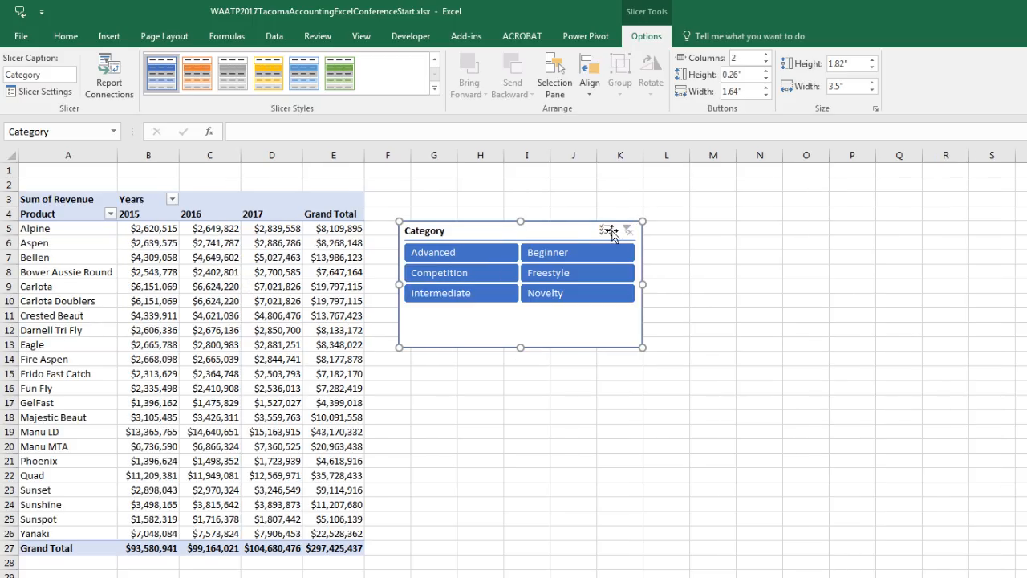
pyautogui.click(605, 231)
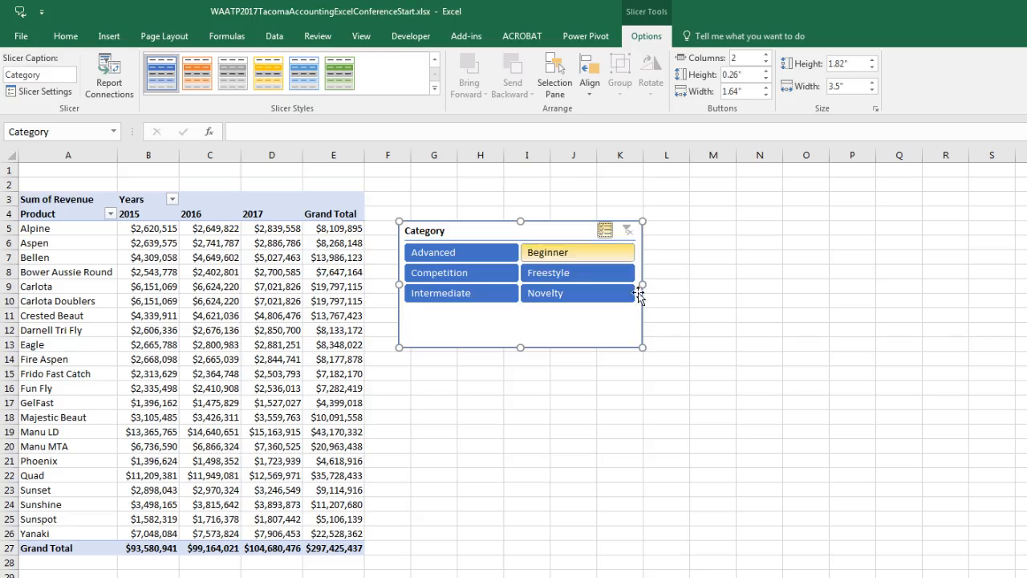
pyautogui.click(578, 295)
pyautogui.click(556, 274)
pyautogui.click(543, 253)
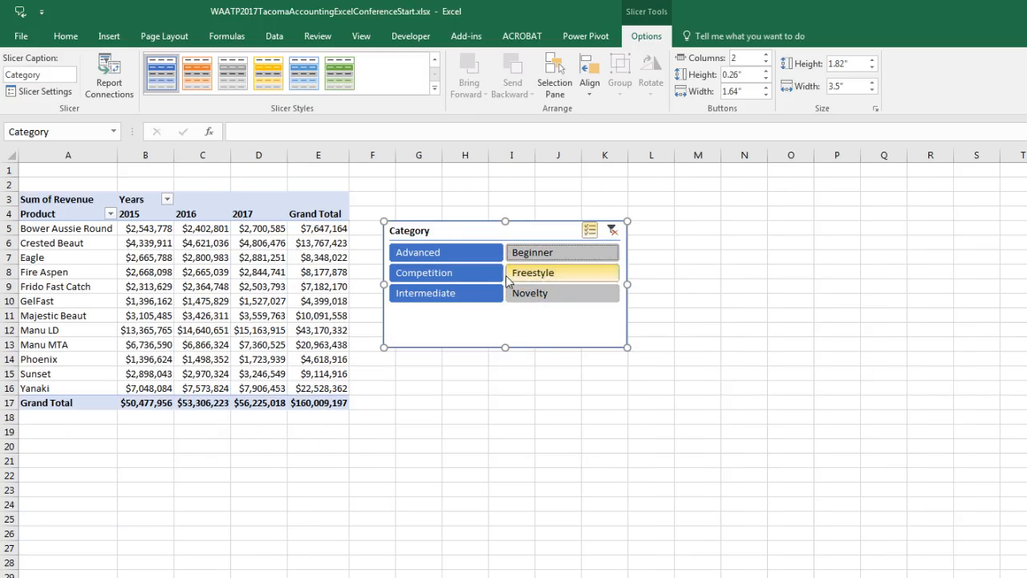
pyautogui.click(460, 297)
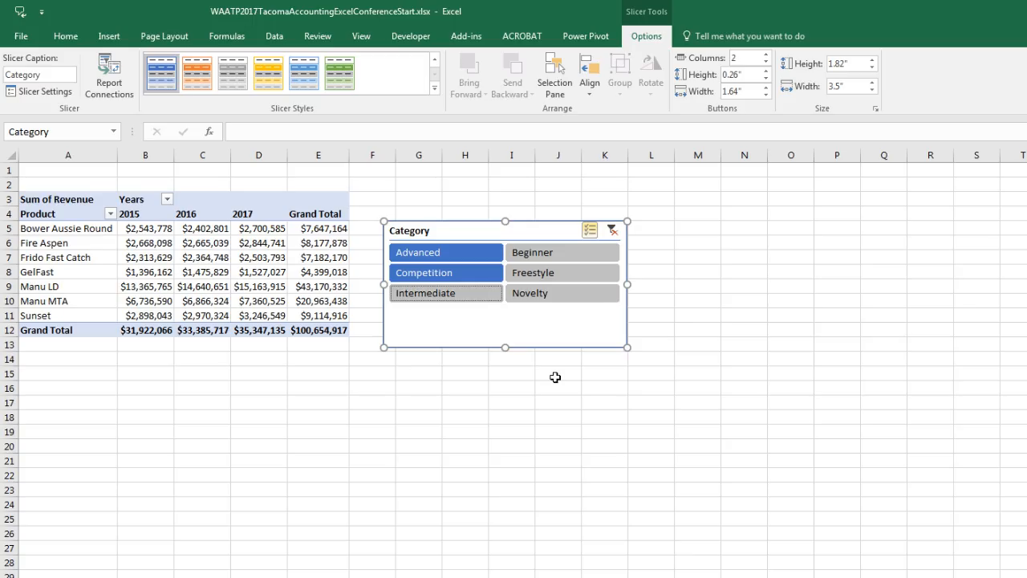
pyautogui.click(613, 231)
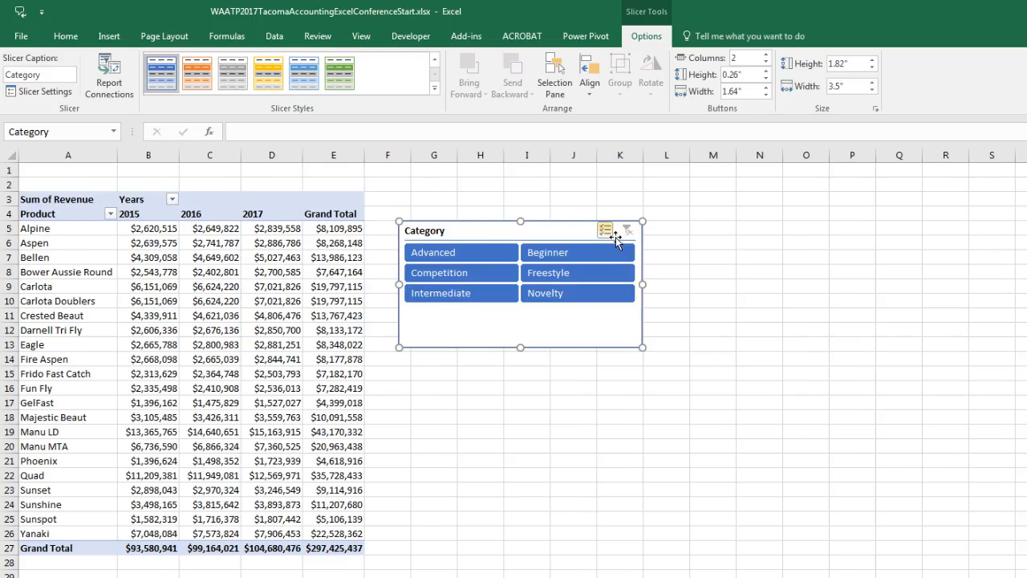
pyautogui.click(215, 301)
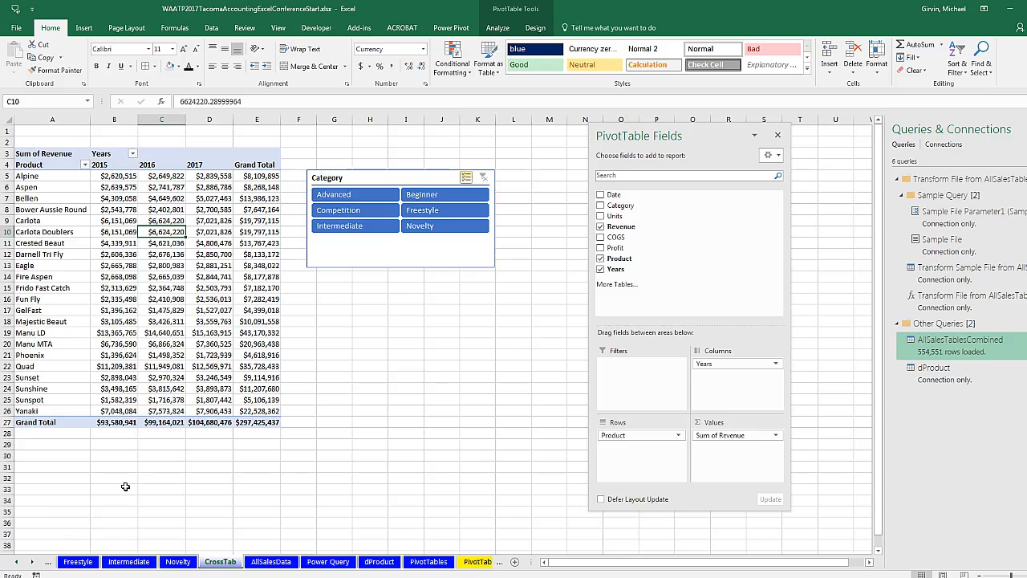
# Create a PivotTable on a new worksheet from the table on the AllSalesData sheet
pyautogui.click(268, 562)
pyautogui.scroll(1, 185, 224)
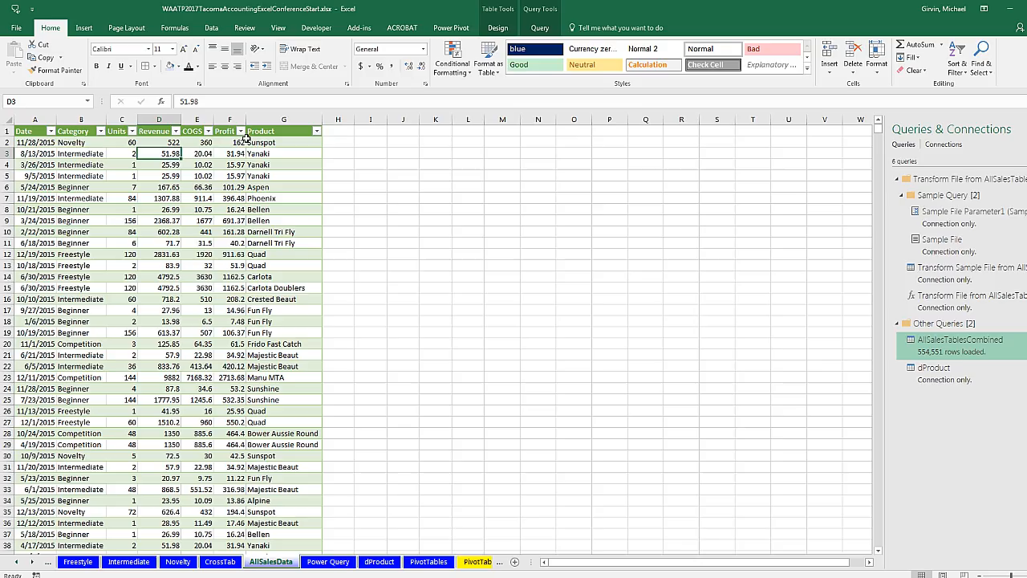
pyautogui.click(174, 164)
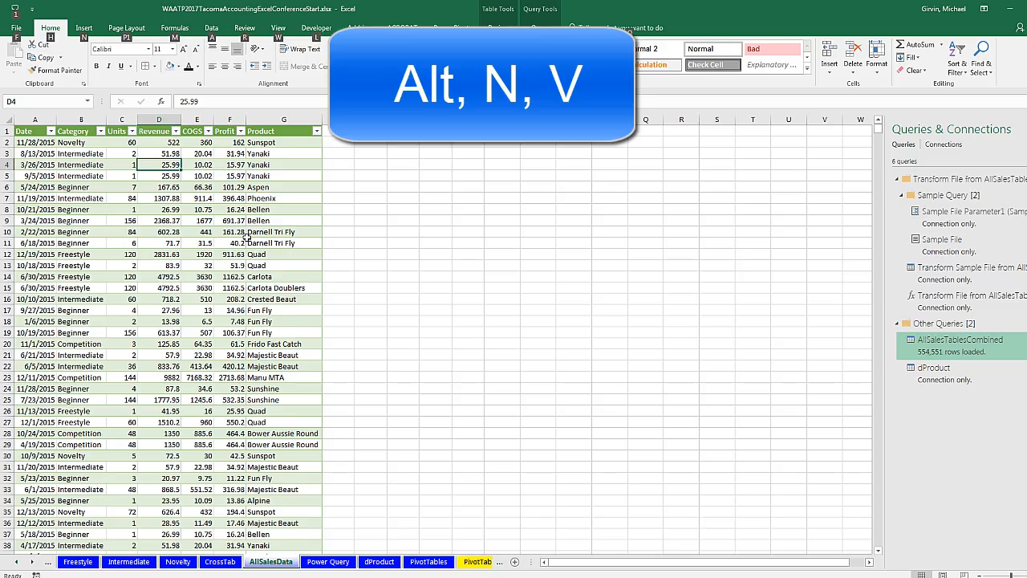
pyautogui.hotkey('alt', 'n')
pyautogui.press('v')
pyautogui.press('Return')
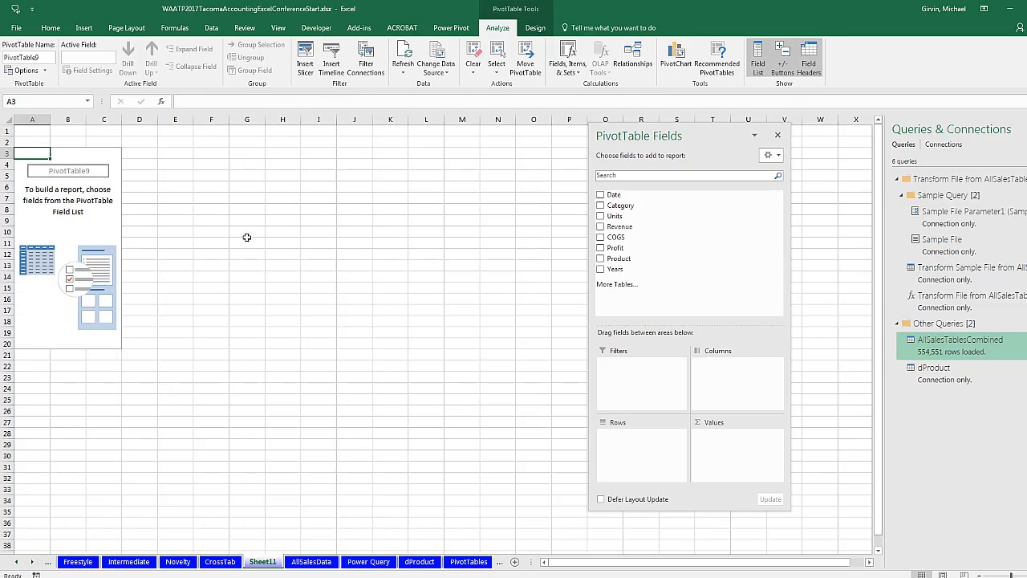
# Add Category and Product beneath it as the row fields of the new PivotTable
pyautogui.moveTo(650, 137); pyautogui.dragTo(446, 131)
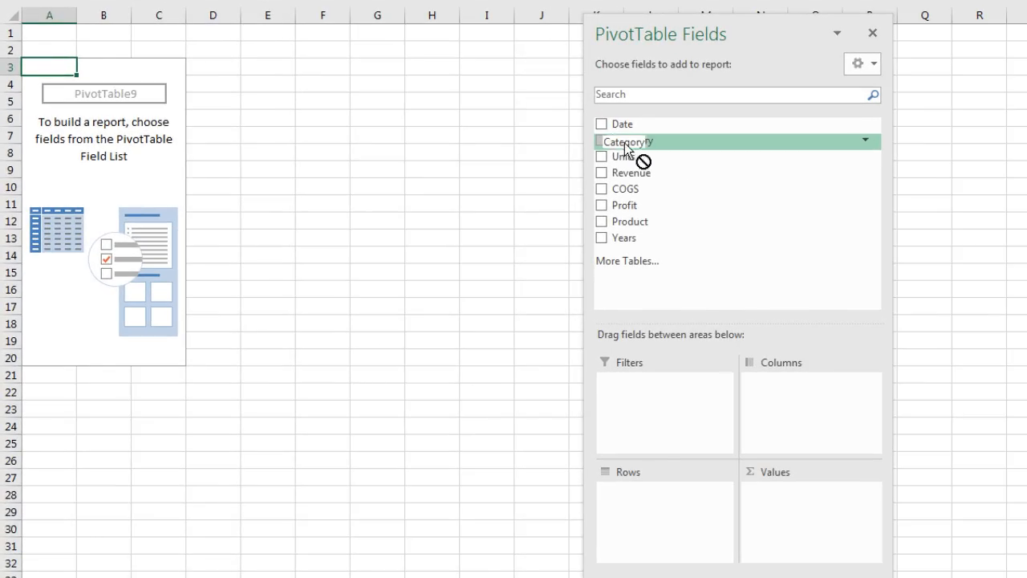
pyautogui.moveTo(625, 149); pyautogui.dragTo(657, 507)
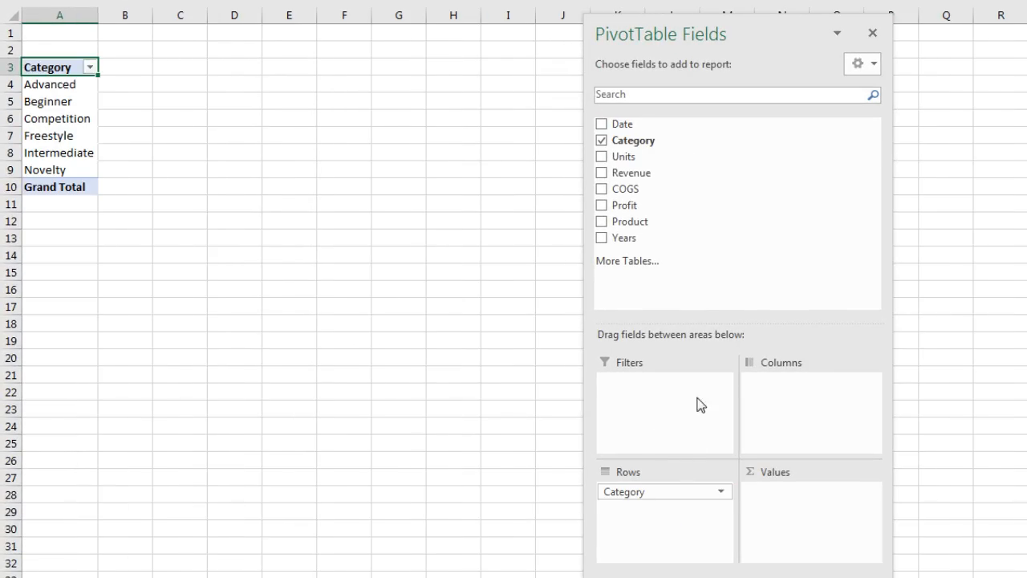
pyautogui.moveTo(624, 223); pyautogui.dragTo(688, 513)
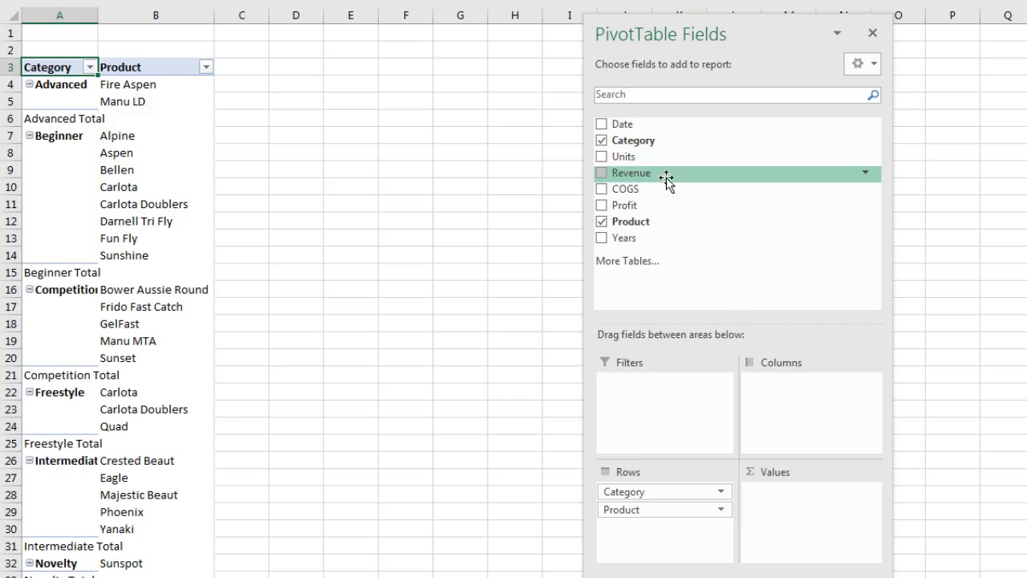
# Add Revenue, COGS and Profit as the value fields of the PivotTable
pyautogui.moveTo(615, 175); pyautogui.dragTo(802, 498)
pyautogui.moveTo(625, 192); pyautogui.dragTo(790, 529)
pyautogui.moveTo(625, 205); pyautogui.dragTo(809, 523)
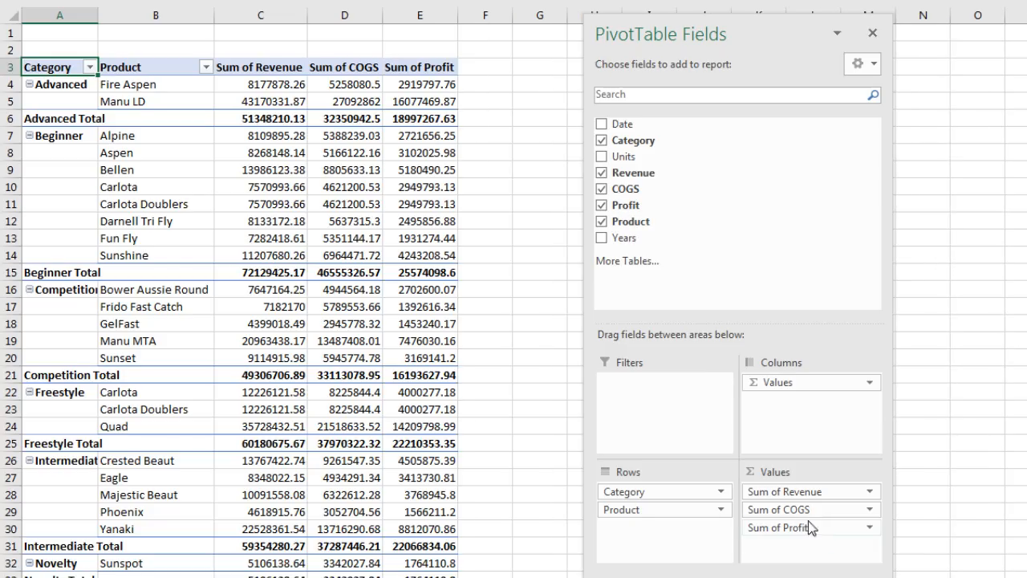
# Format the Sum of Revenue values as Currency with 0 decimal places
pyautogui.rightClick(262, 87)
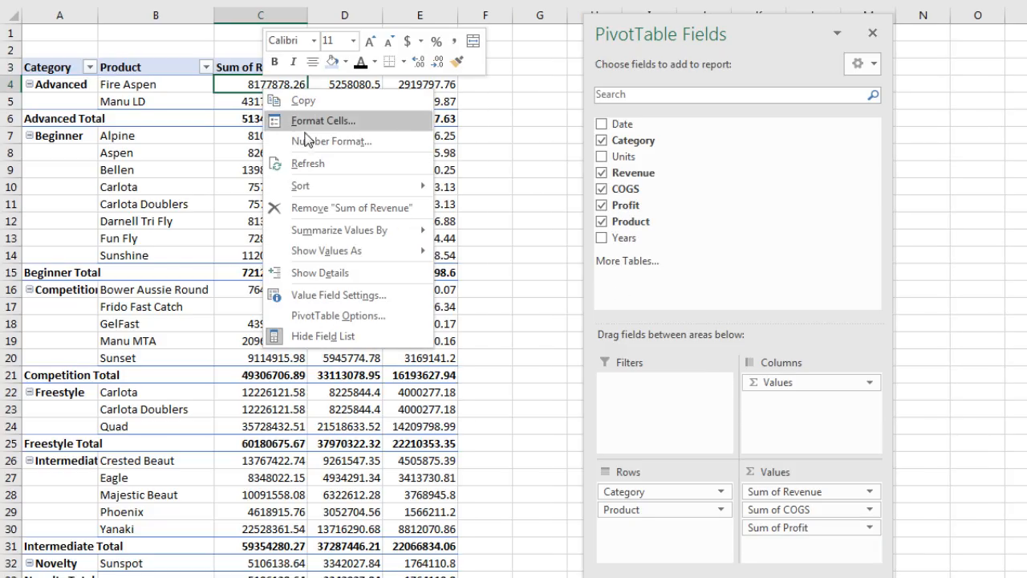
pyautogui.click(341, 141)
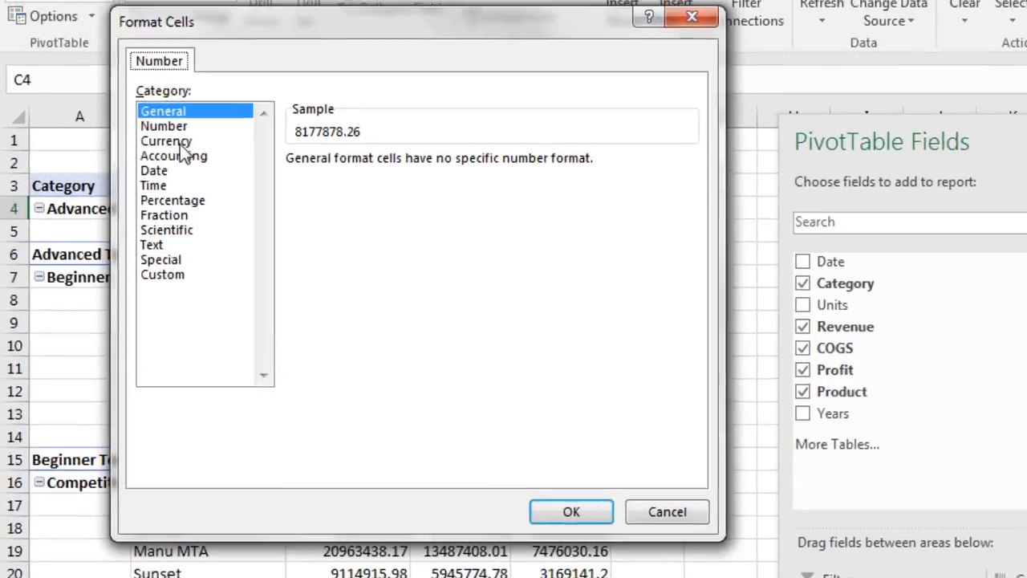
pyautogui.click(145, 86)
pyautogui.click(448, 173)
pyautogui.click(449, 174)
pyautogui.click(581, 524)
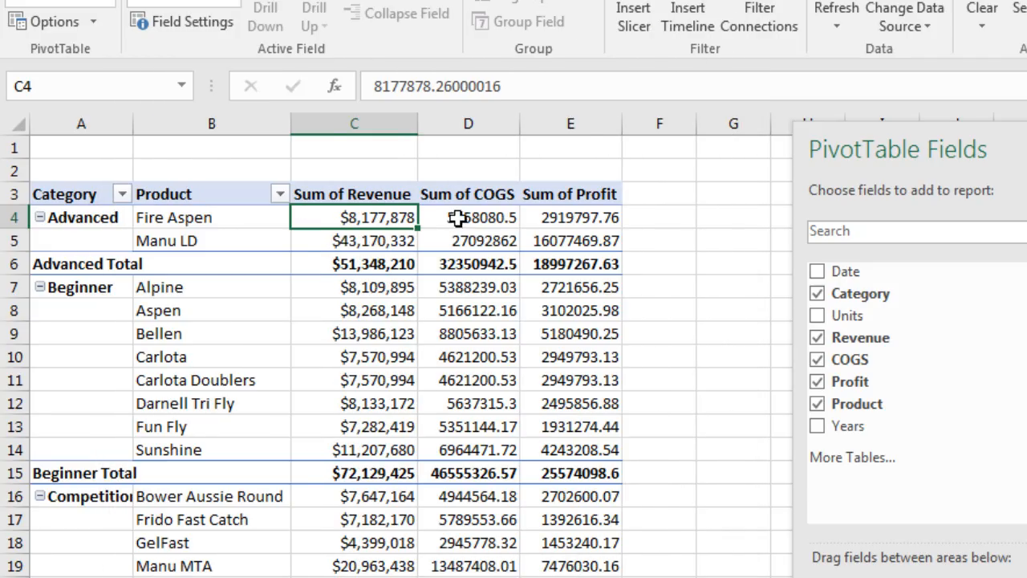
# Open the value field settings of Sum of COGS and set the custom name to "Cogs" with a trailing space
pyautogui.rightClick(463, 227)
pyautogui.click(451, 220)
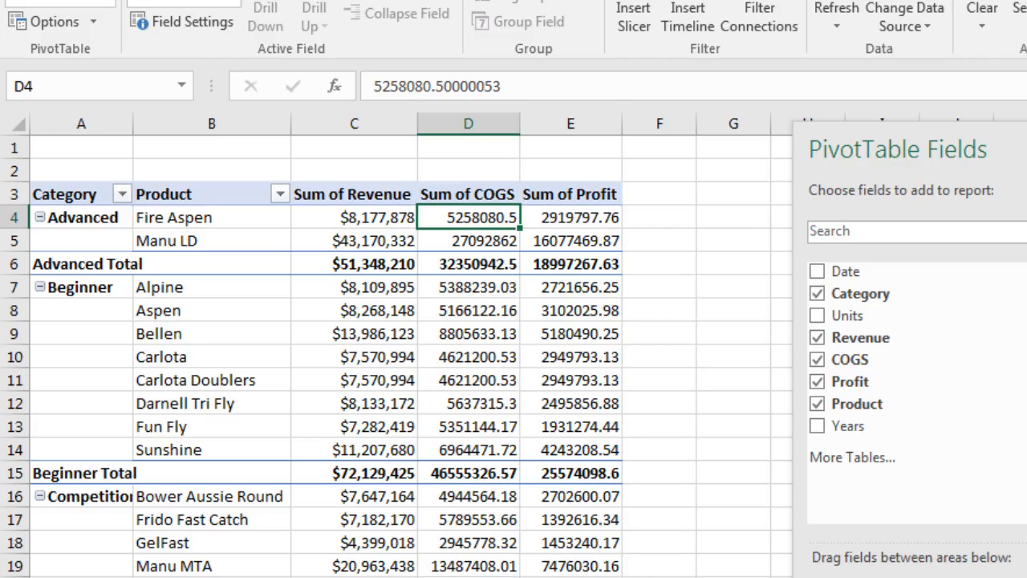
pyautogui.doubleClick(466, 196)
pyautogui.moveTo(946, 242); pyautogui.dragTo(614, 306)
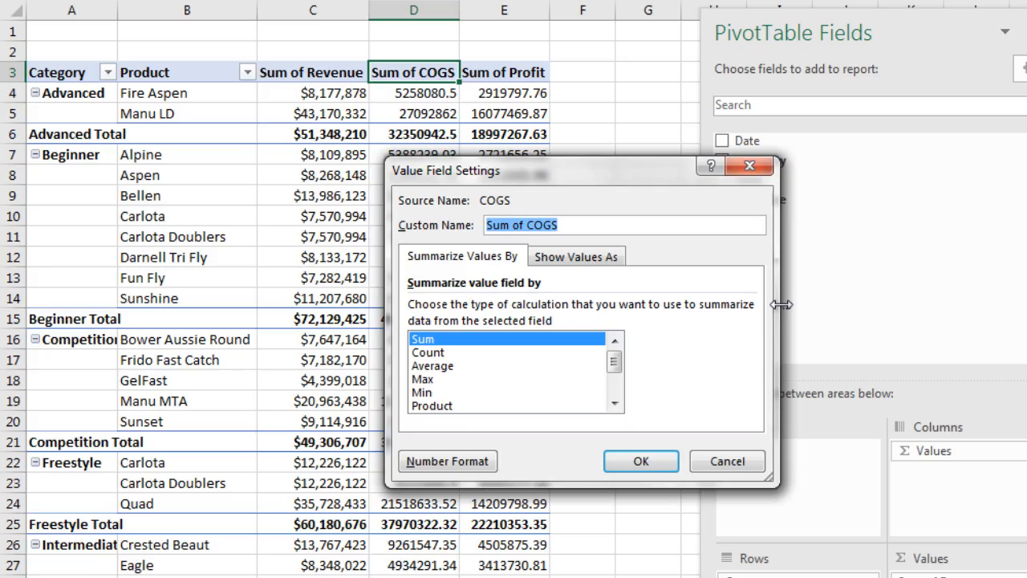
pyautogui.write('Cogs')
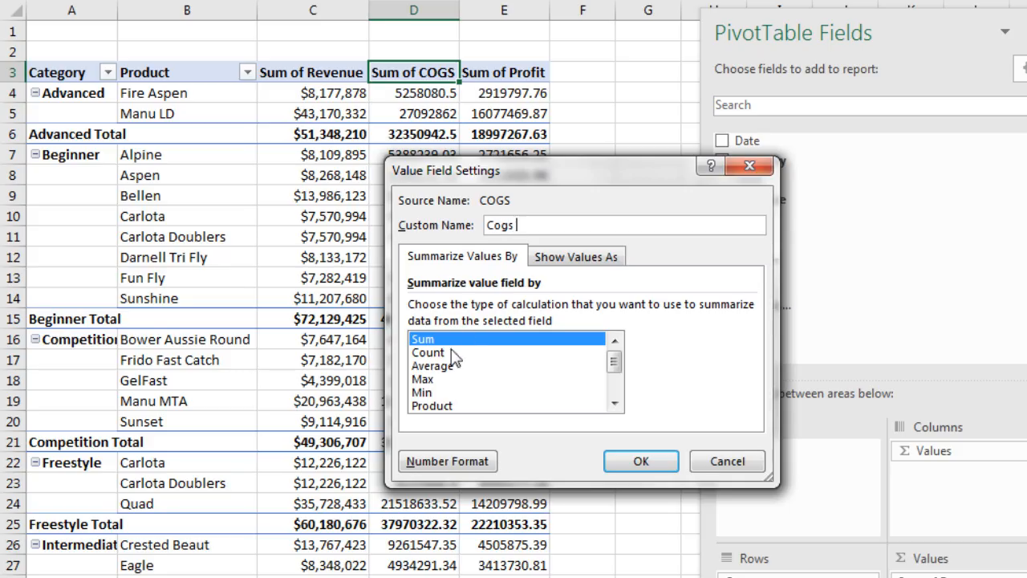
# Look through the available summary functions and the Show Values As options for the COGS field
pyautogui.click(614, 403)
pyautogui.click(615, 403)
pyautogui.click(614, 403)
pyautogui.click(615, 403)
pyautogui.click(614, 403)
pyautogui.moveTo(615, 382); pyautogui.dragTo(615, 353)
pyautogui.click(593, 257)
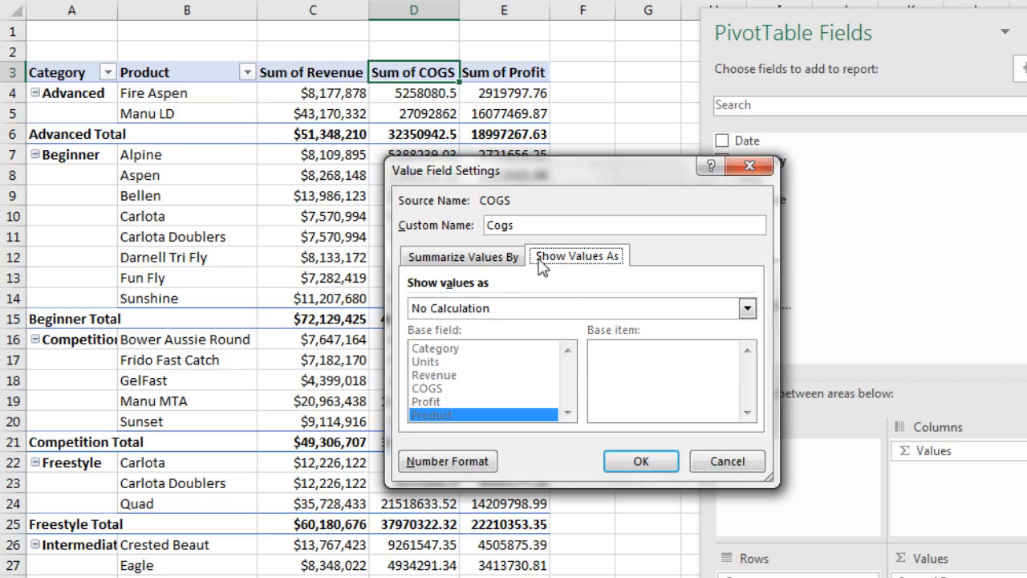
pyautogui.click(493, 259)
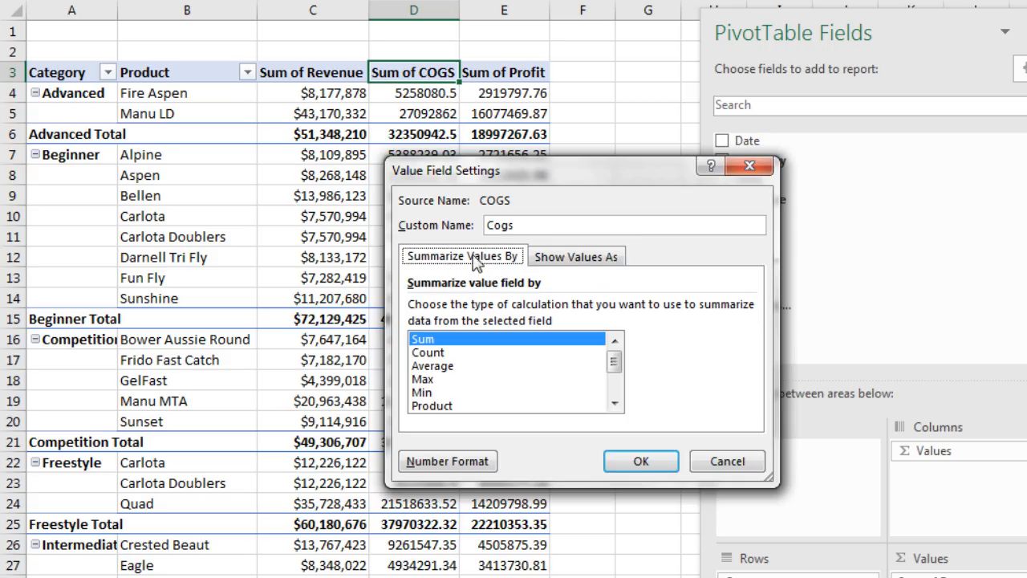
# Format the COGS values as Currency with 0 decimal places and apply the field settings
pyautogui.click(419, 469)
pyautogui.click(649, 145)
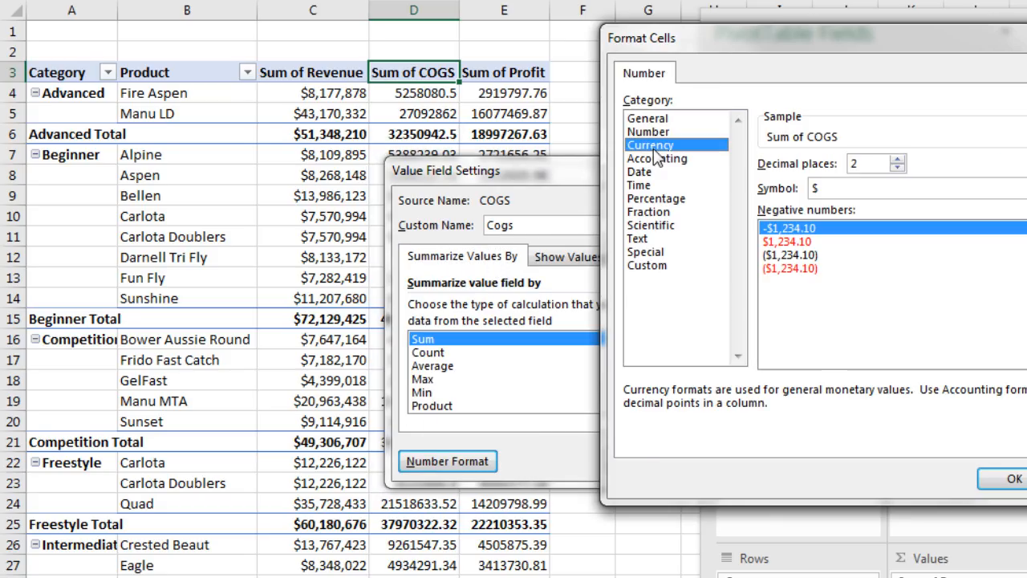
pyautogui.click(897, 167)
pyautogui.click(897, 167)
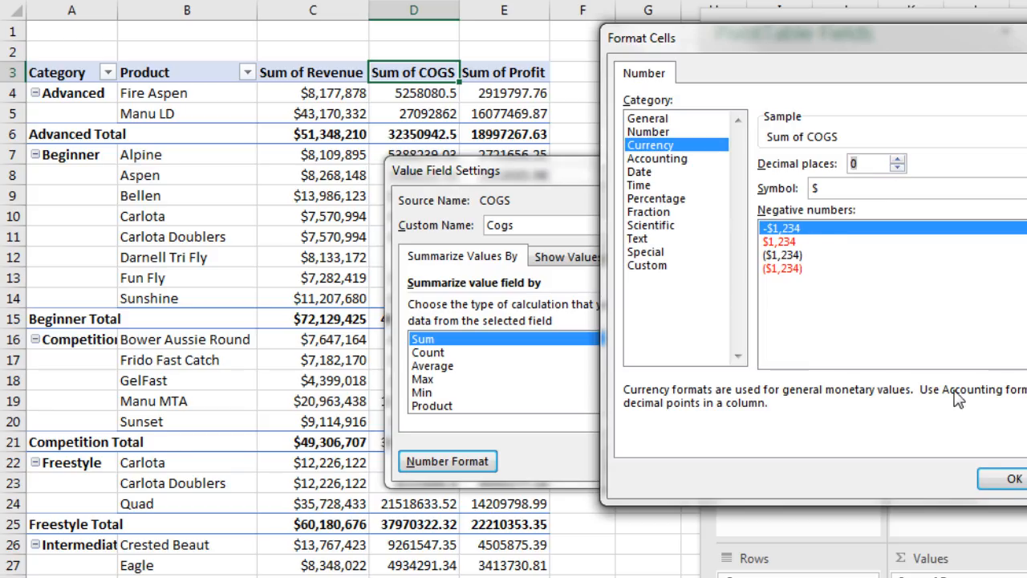
pyautogui.click(1012, 479)
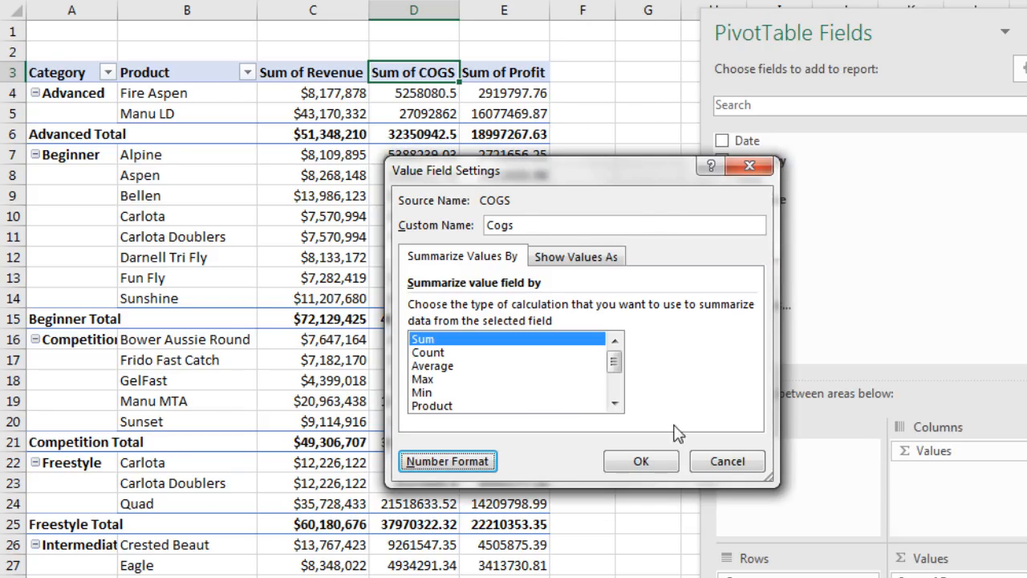
pyautogui.click(641, 463)
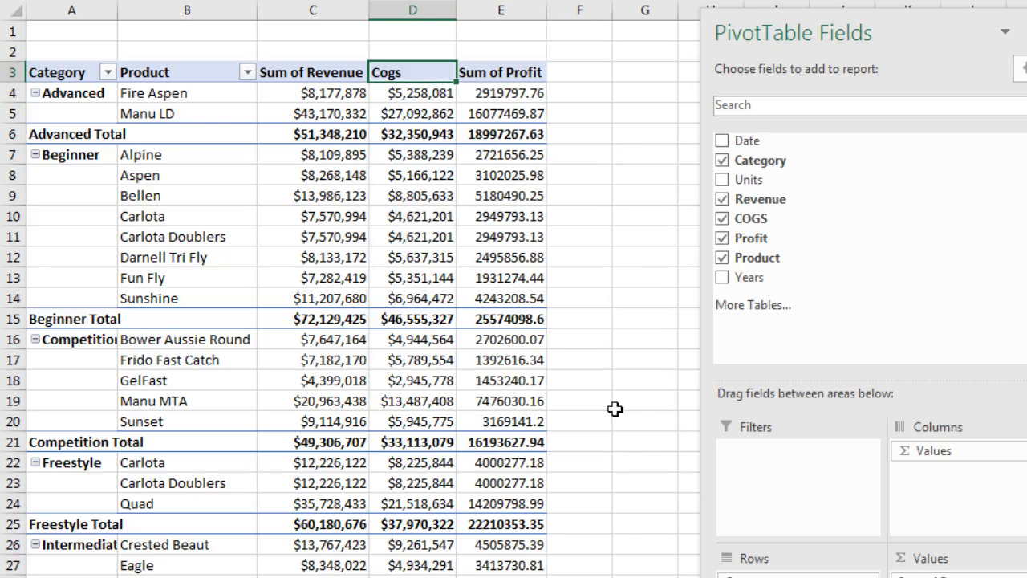
# Open the value field settings of Sum of Profit and shorten the custom name to "Profit"
pyautogui.click(491, 74)
pyautogui.doubleClick(491, 74)
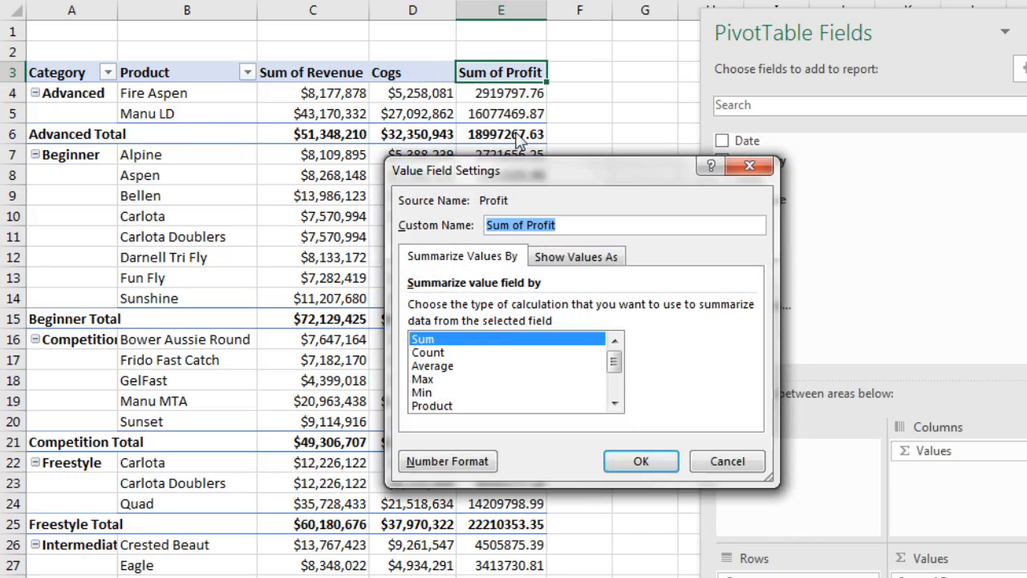
pyautogui.click(527, 225)
pyautogui.press('BackSpace')
pyautogui.press('BackSpace')
pyautogui.press('BackSpace')
pyautogui.press('BackSpace')
pyautogui.press('BackSpace')
pyautogui.press('BackSpace')
# Set the number format of the Profit value field to Currency with 0 decimal places
pyautogui.click(446, 462)
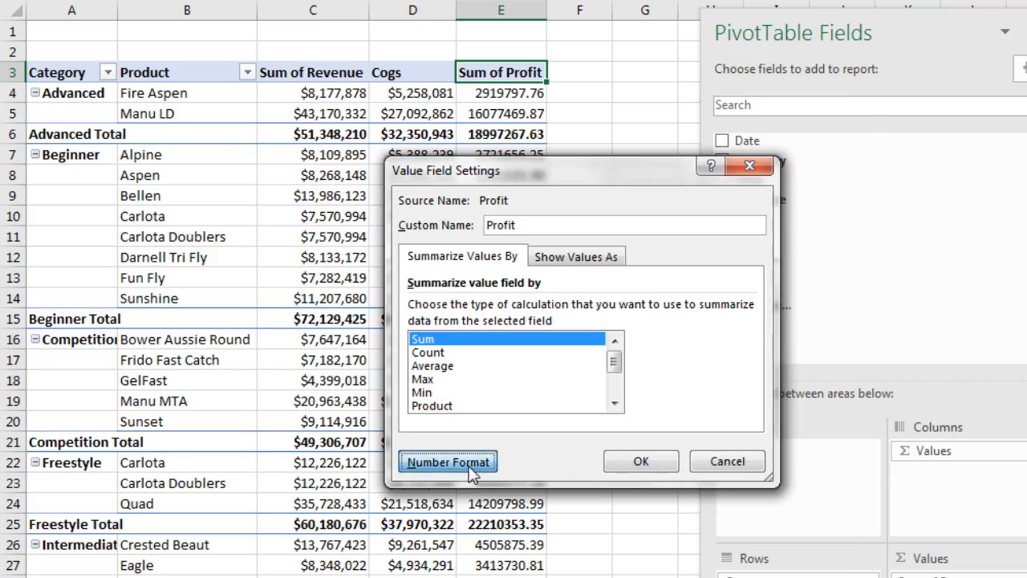
pyautogui.click(357, 202)
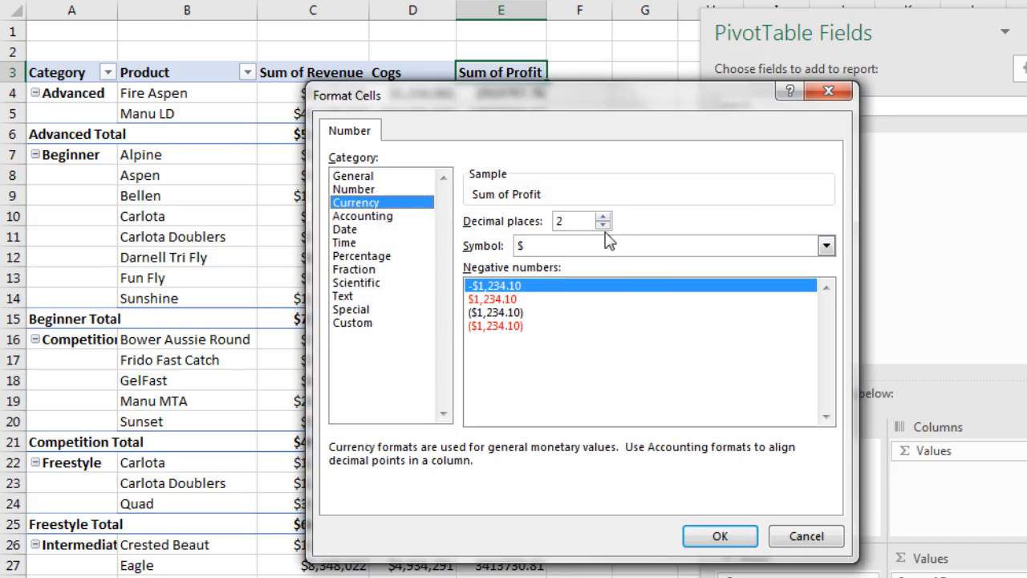
pyautogui.click(603, 225)
pyautogui.click(602, 225)
pyautogui.click(743, 535)
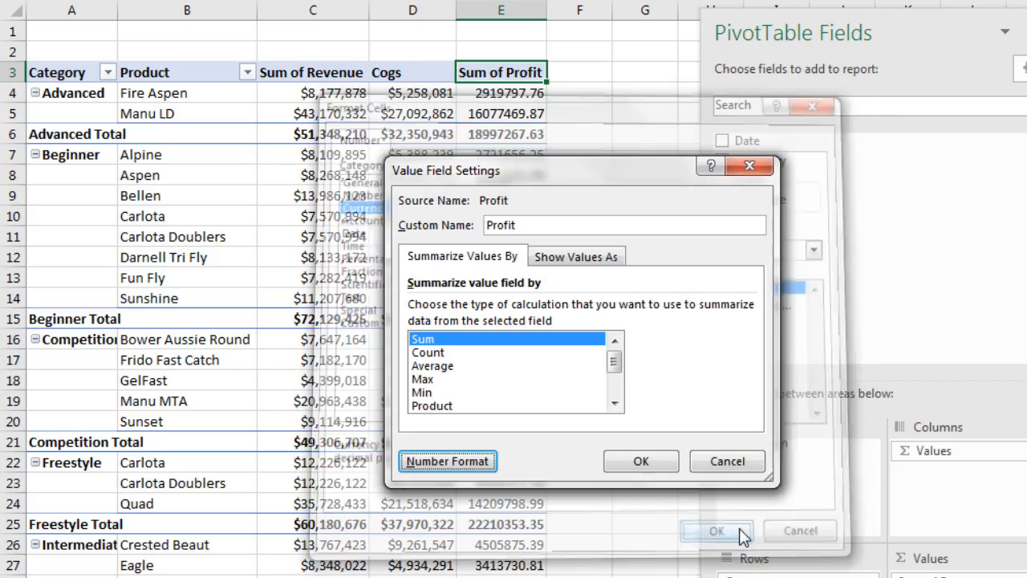
# Add a trailing space to the custom name "Profit" and apply the field settings
pyautogui.click(638, 459)
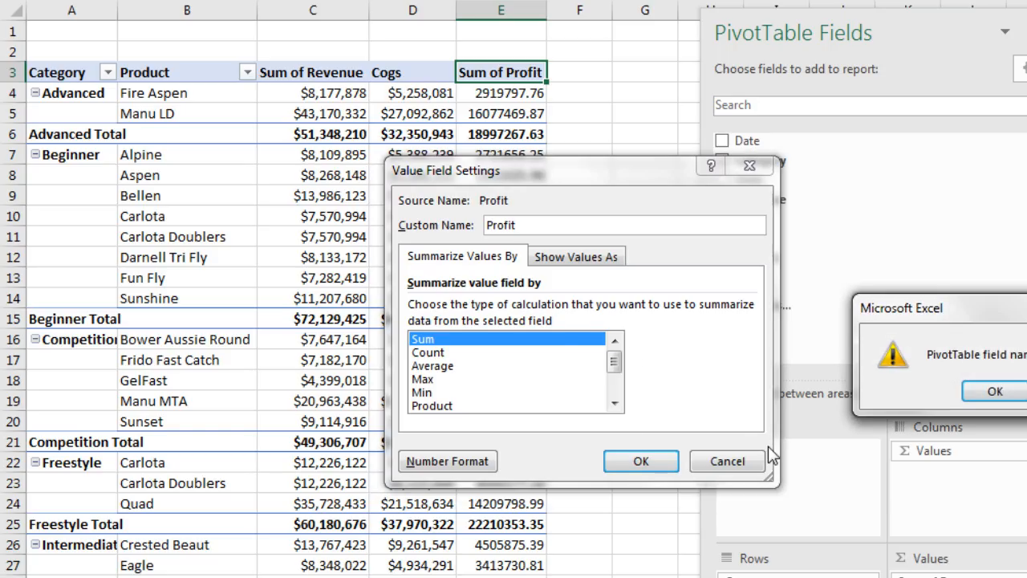
pyautogui.moveTo(950, 315); pyautogui.dragTo(538, 285)
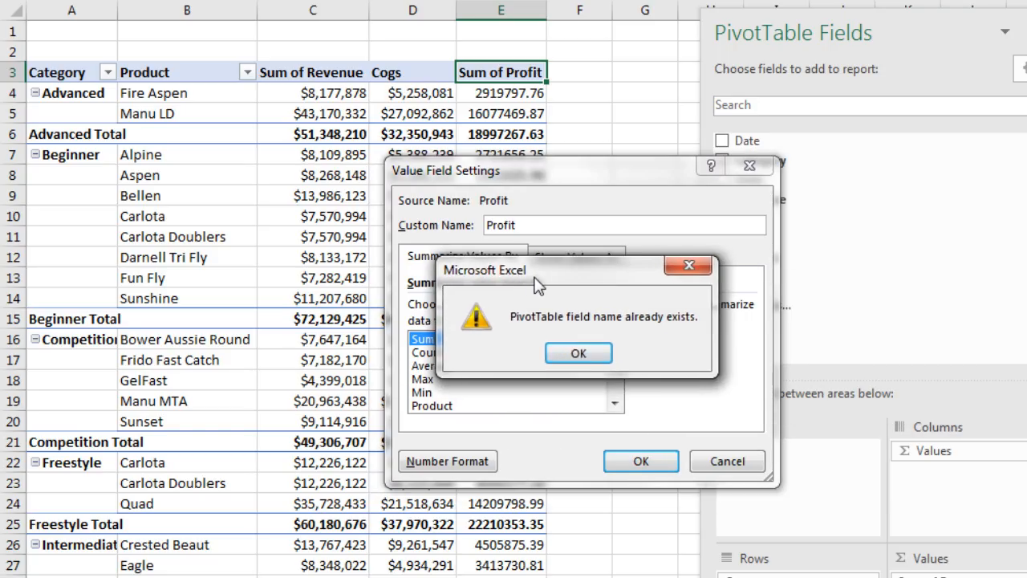
pyautogui.press('Return')
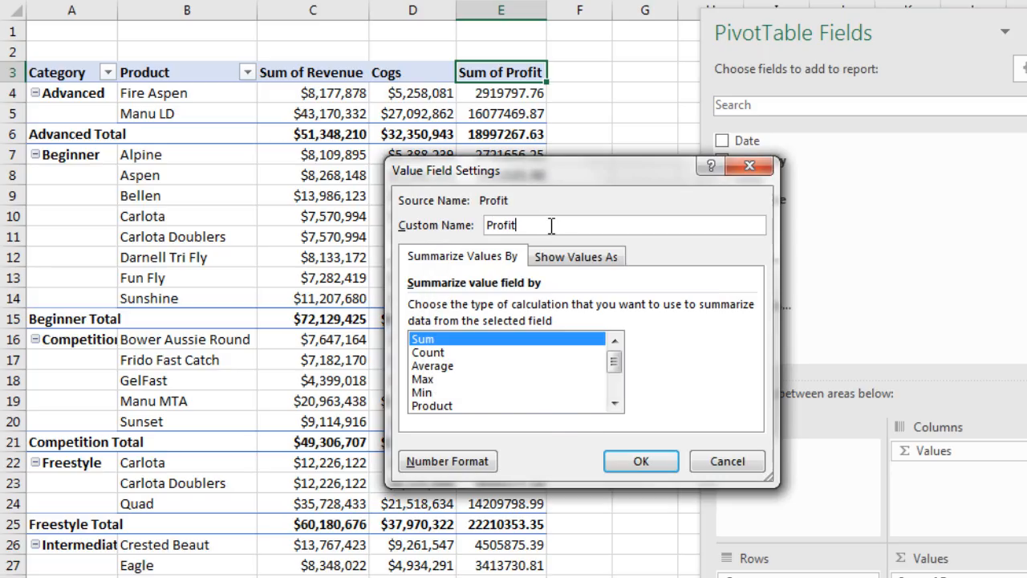
pyautogui.click(641, 461)
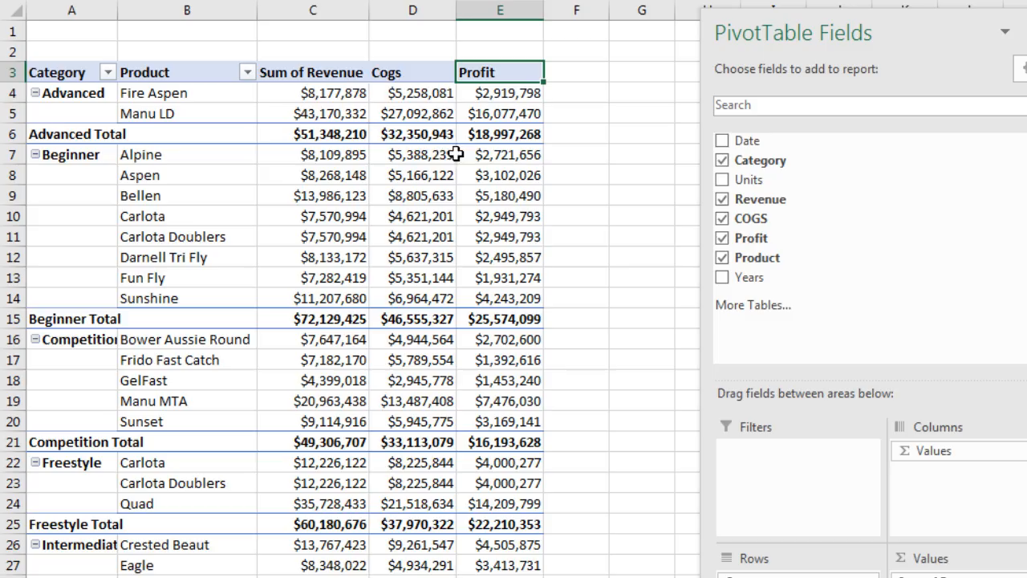
# Rename the Sum of Revenue column heading to "Revenue" with a trailing space
pyautogui.click(350, 73)
pyautogui.write('R')
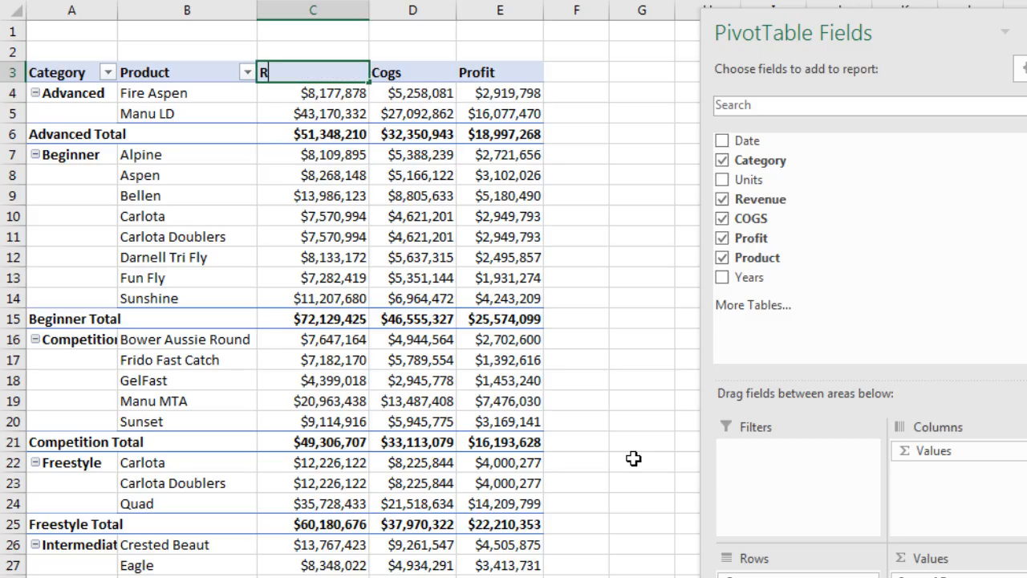
pyautogui.press('Return')
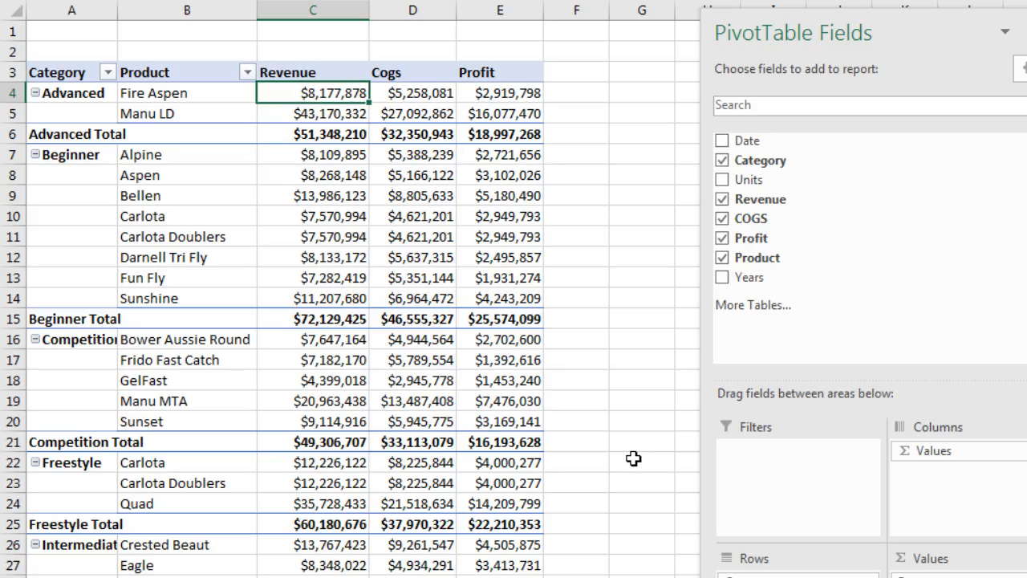
# Start inserting a calculated field in the category and product PivotTable, with a Profit value selected
pyautogui.moveTo(861, 32); pyautogui.dragTo(979, 78)
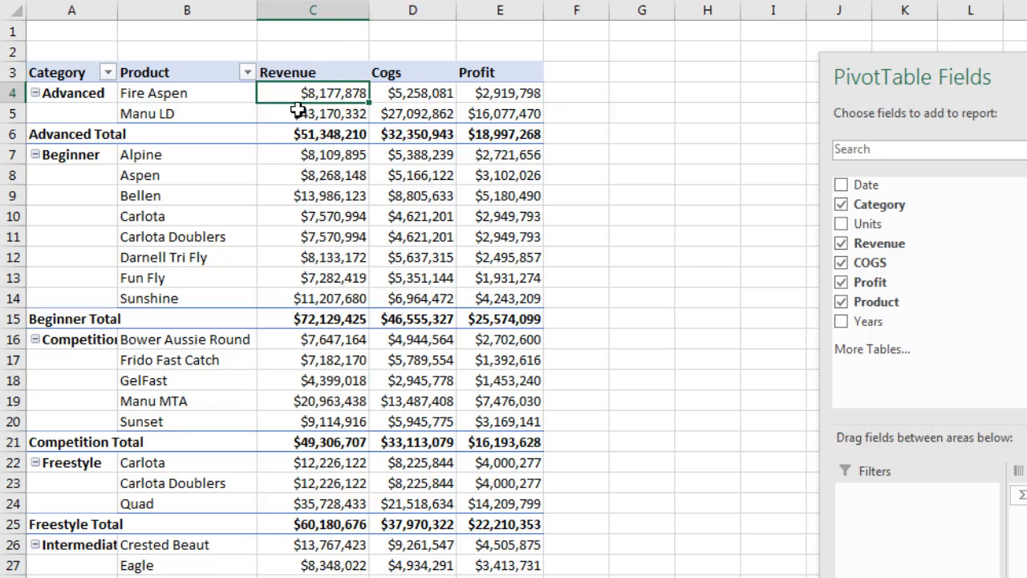
pyautogui.click(508, 93)
pyautogui.click(328, 93)
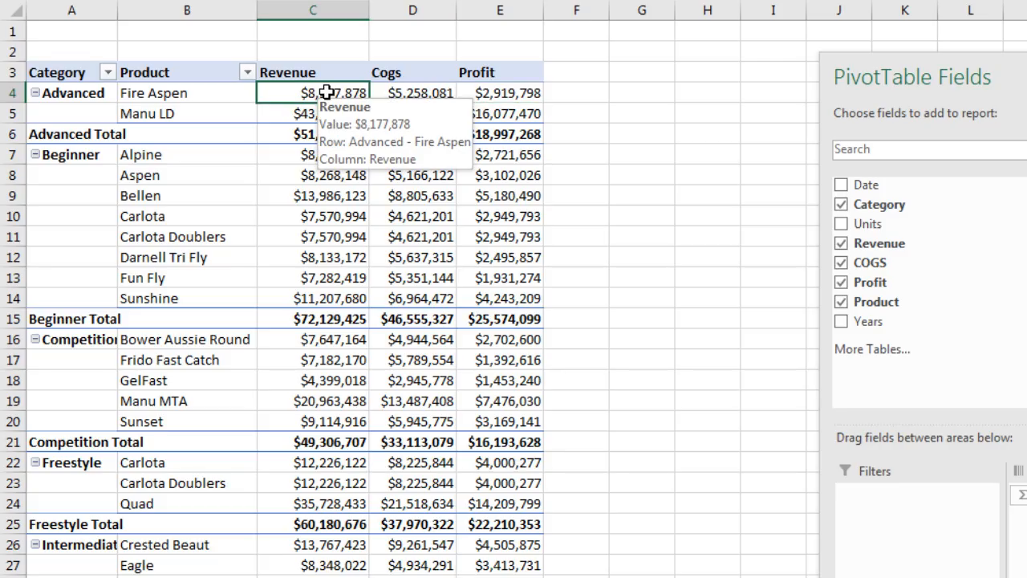
pyautogui.click(488, 86)
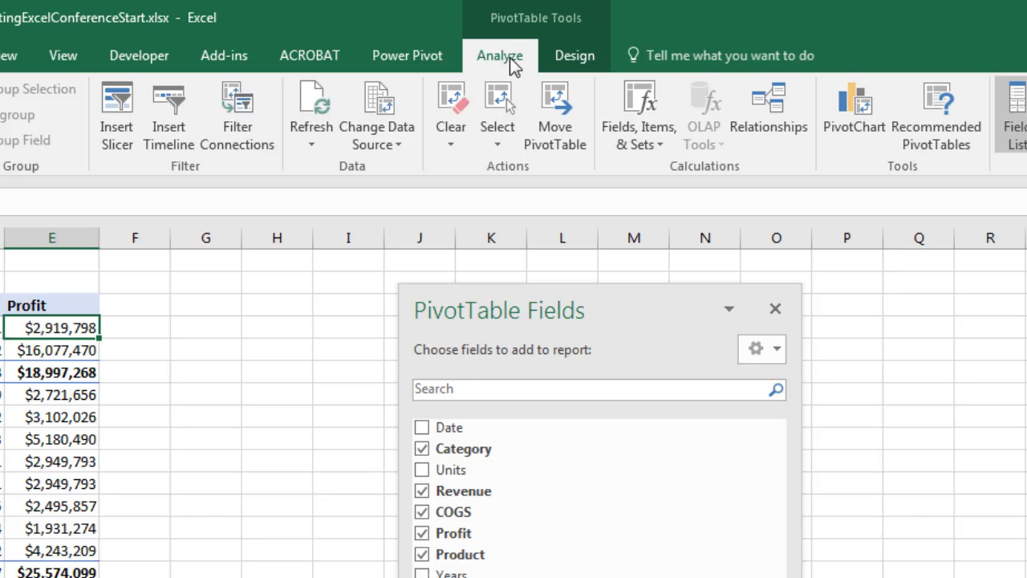
pyautogui.click(660, 140)
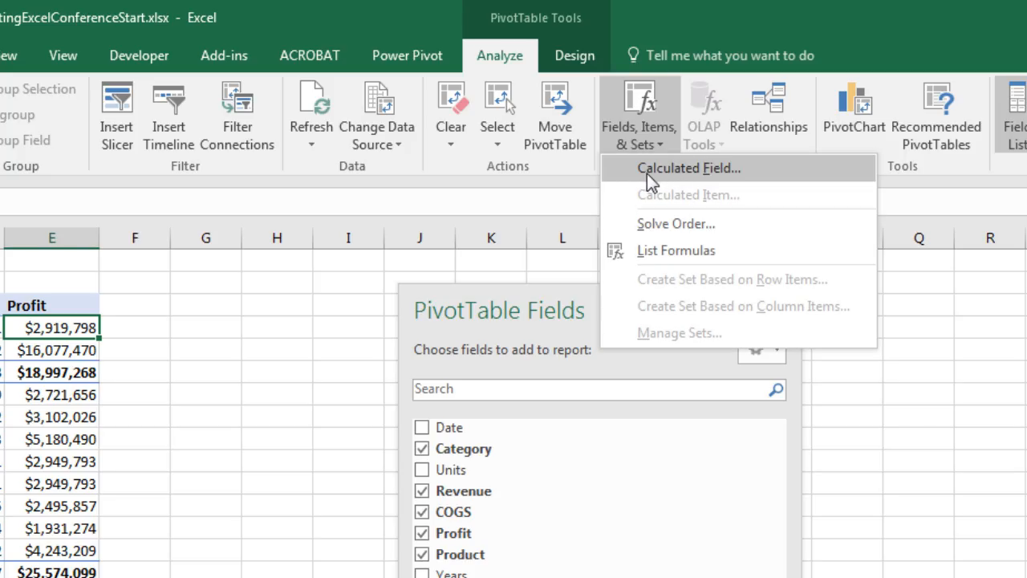
pyautogui.click(715, 173)
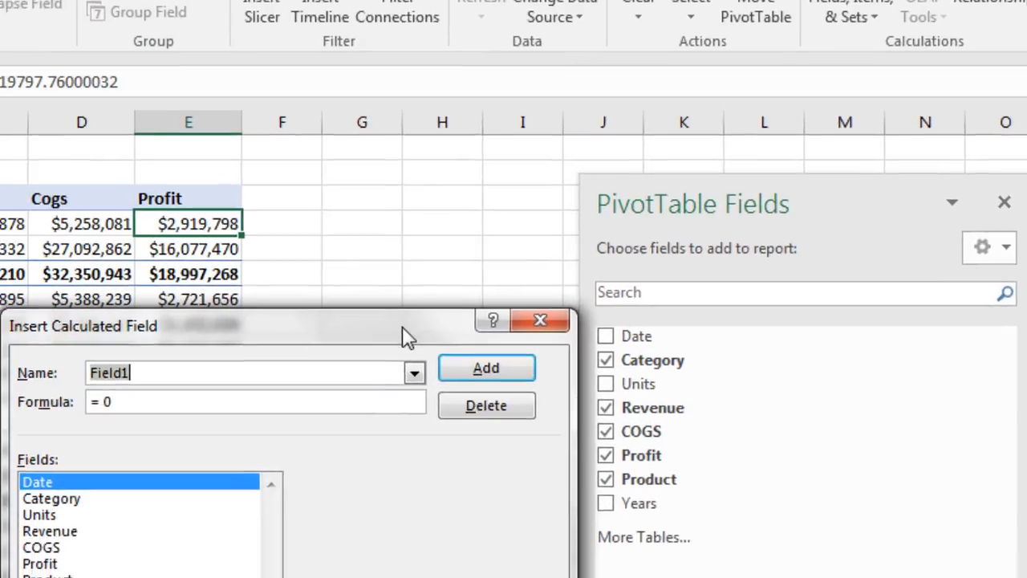
pyautogui.moveTo(239, 422); pyautogui.dragTo(490, 324)
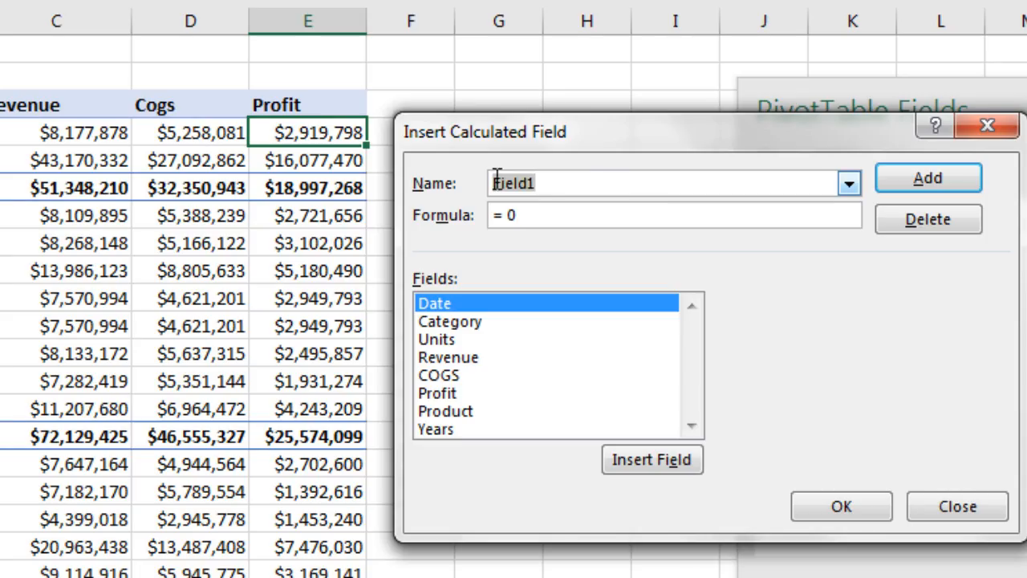
# Name the calculated field "GP %", define its formula as Profit divided by Revenue, and insert it into the report
pyautogui.write('GP %')
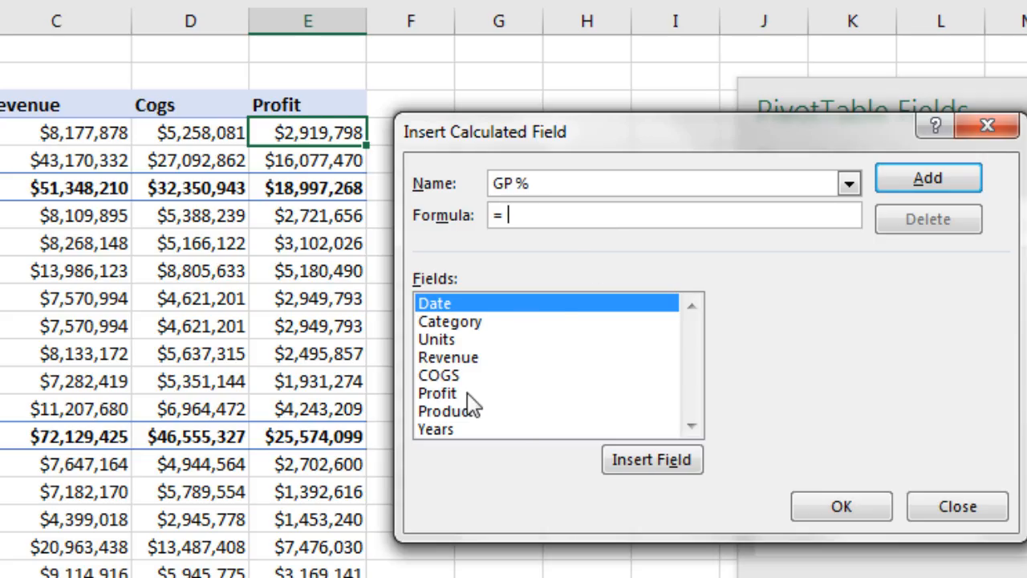
pyautogui.doubleClick(444, 393)
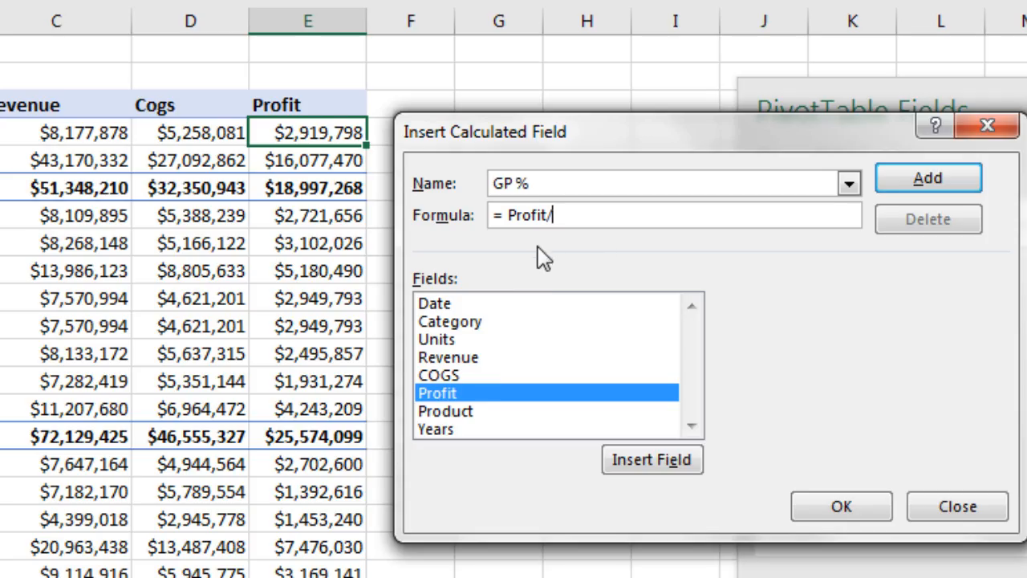
pyautogui.click(471, 360)
pyautogui.doubleClick(474, 370)
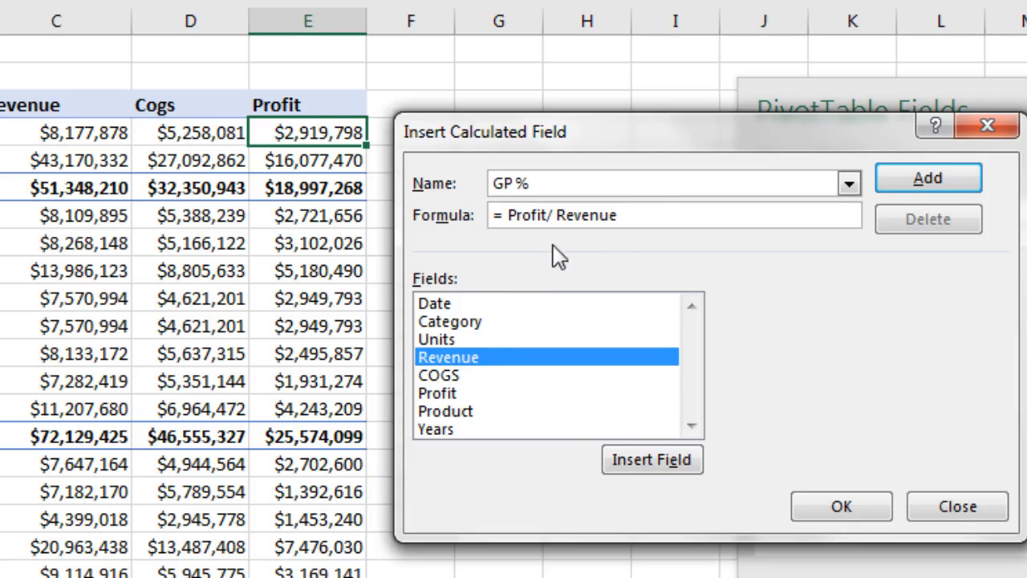
pyautogui.click(840, 505)
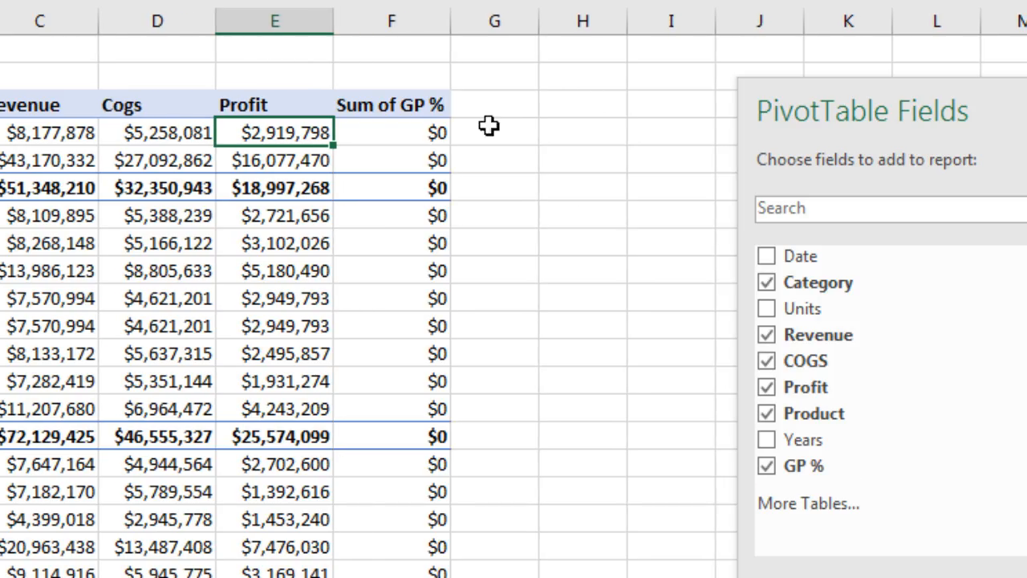
# Set the number format of the Sum of GP % field to Percentage with 1 decimal place
pyautogui.moveTo(449, 150)
pyautogui.rightClick(372, 139)
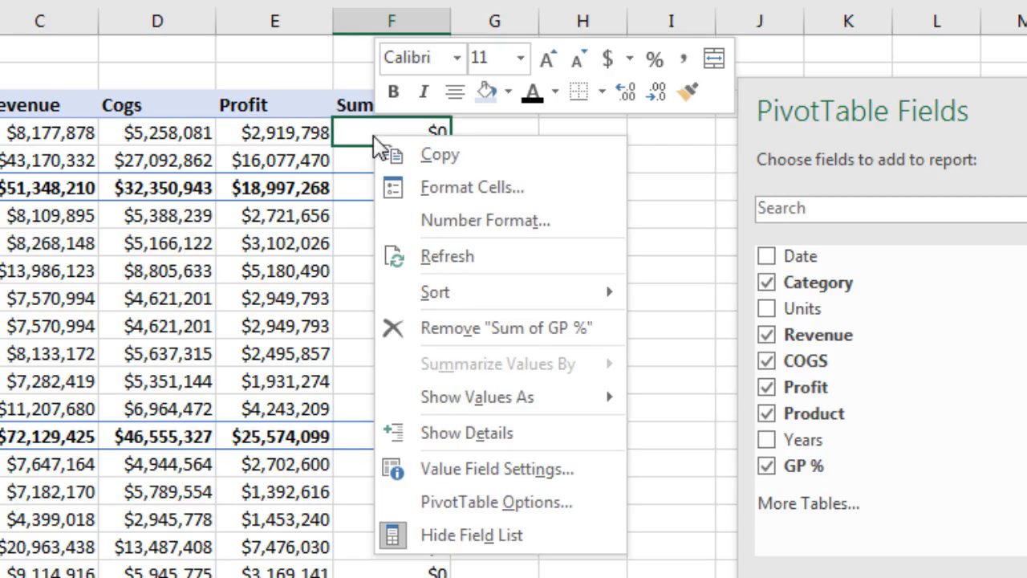
pyautogui.click(485, 221)
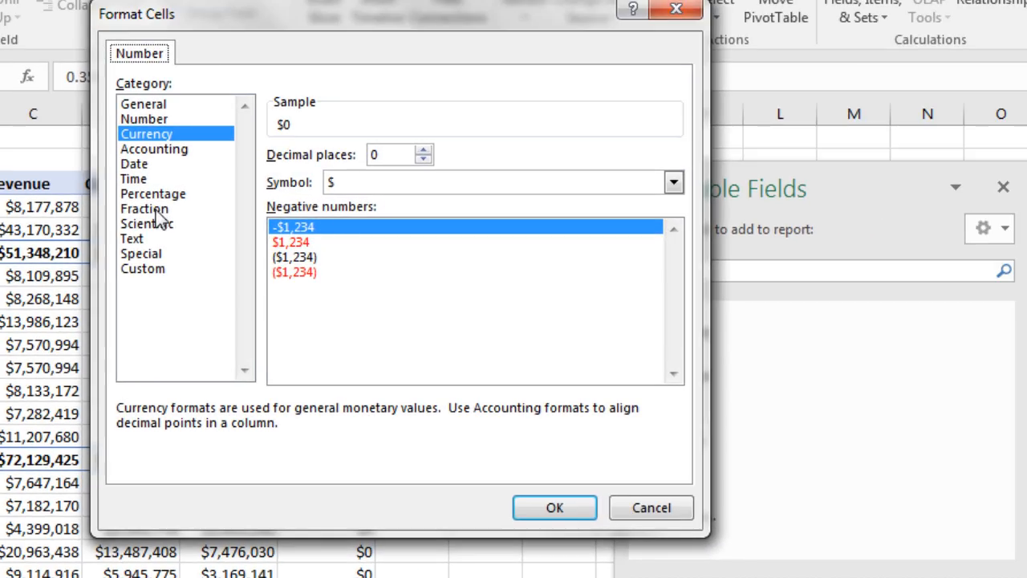
pyautogui.click(154, 194)
pyautogui.click(420, 159)
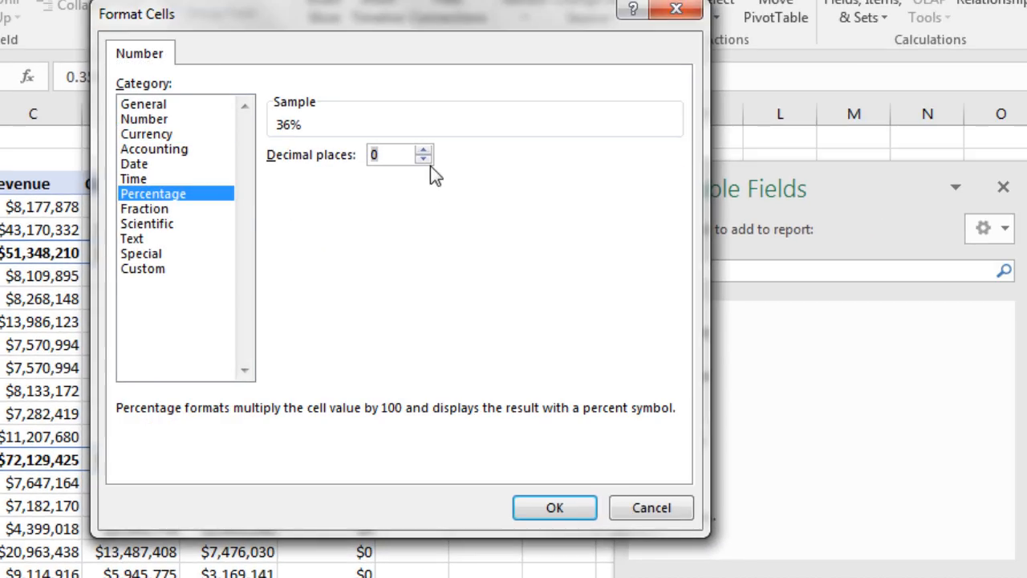
pyautogui.click(425, 151)
pyautogui.click(554, 507)
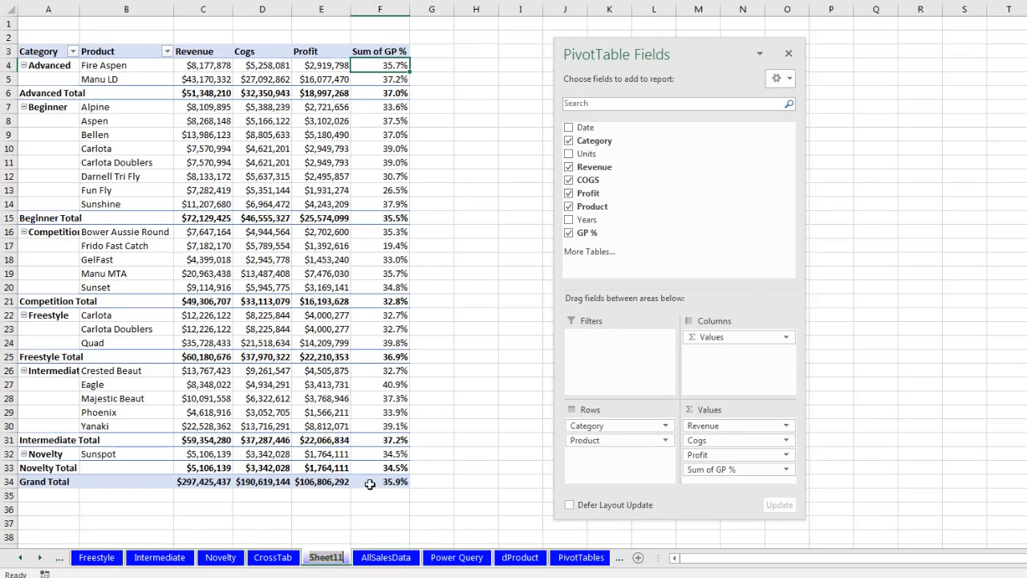
# Rename the worksheet containing the gross profit PivotTable as "GP Report"
pyautogui.write('GP Report')
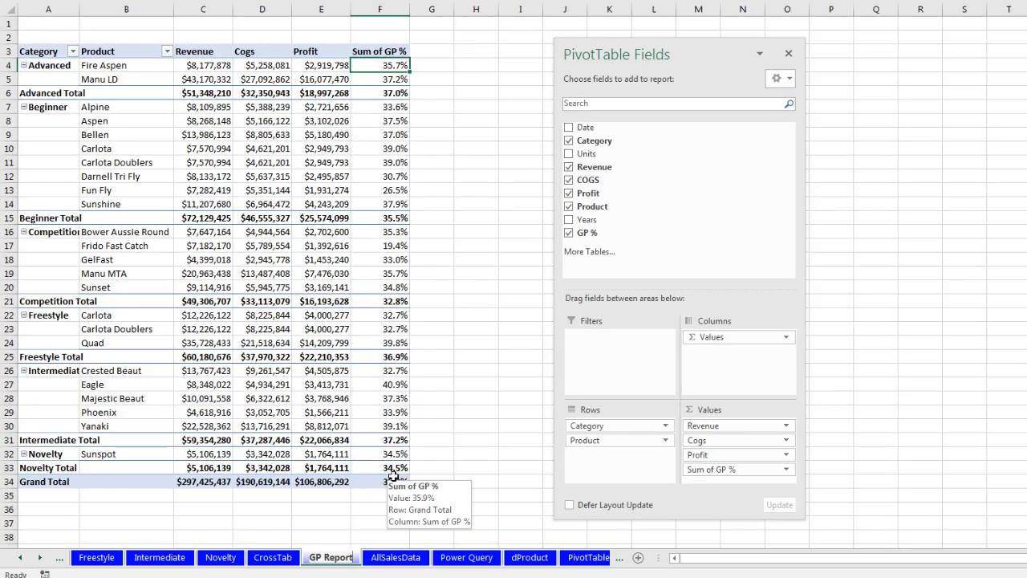
pyautogui.press('Return')
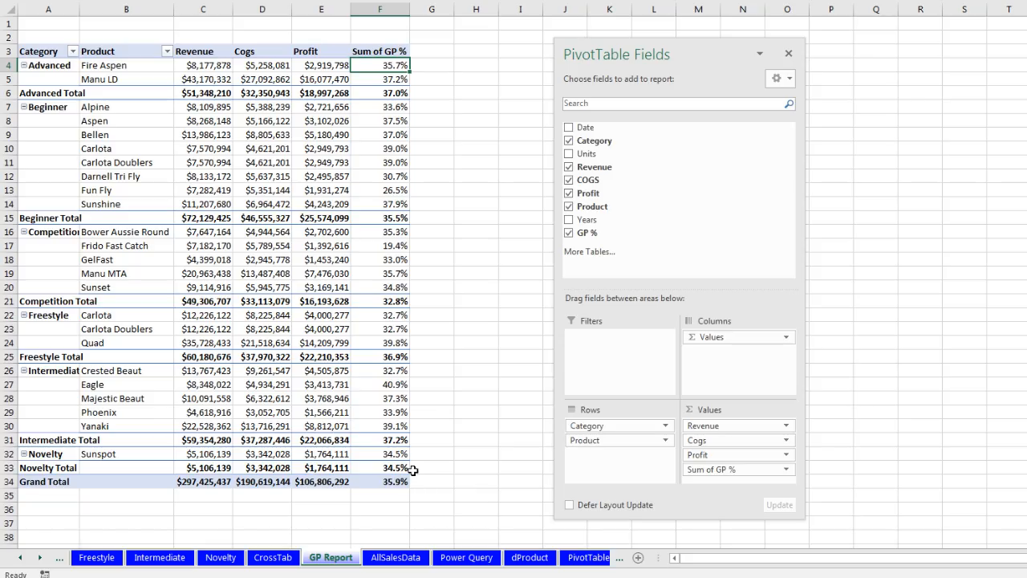
pyautogui.click(397, 557)
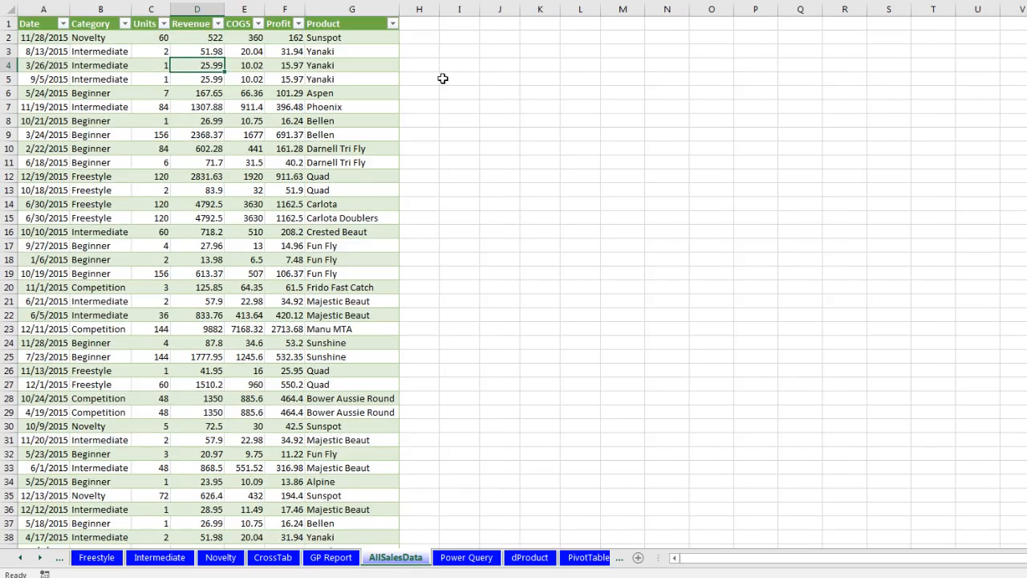
pyautogui.click(331, 557)
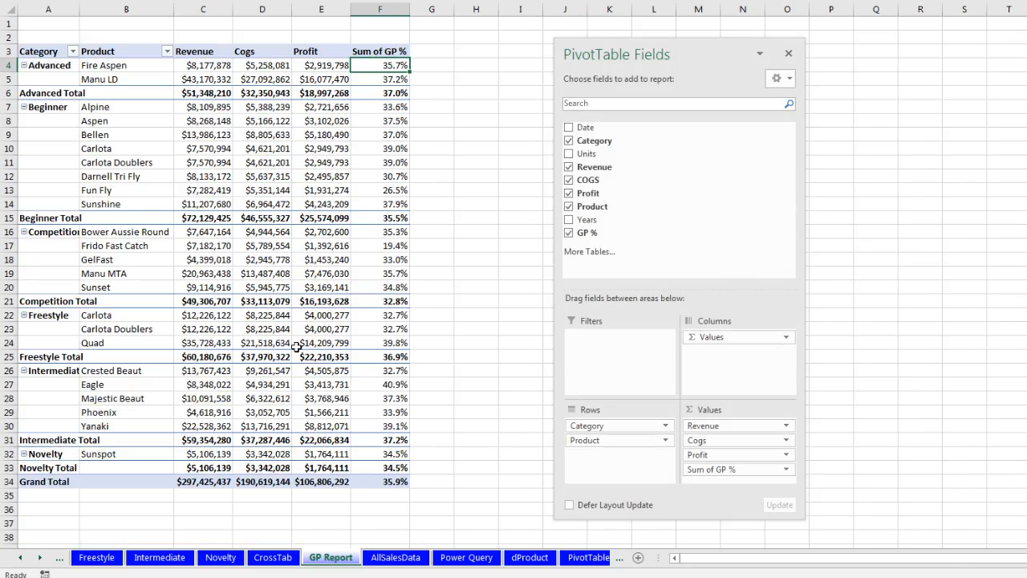
# Move the Month Rev Report sheet to between the Novelty and CrossTab sheets
pyautogui.click(277, 556)
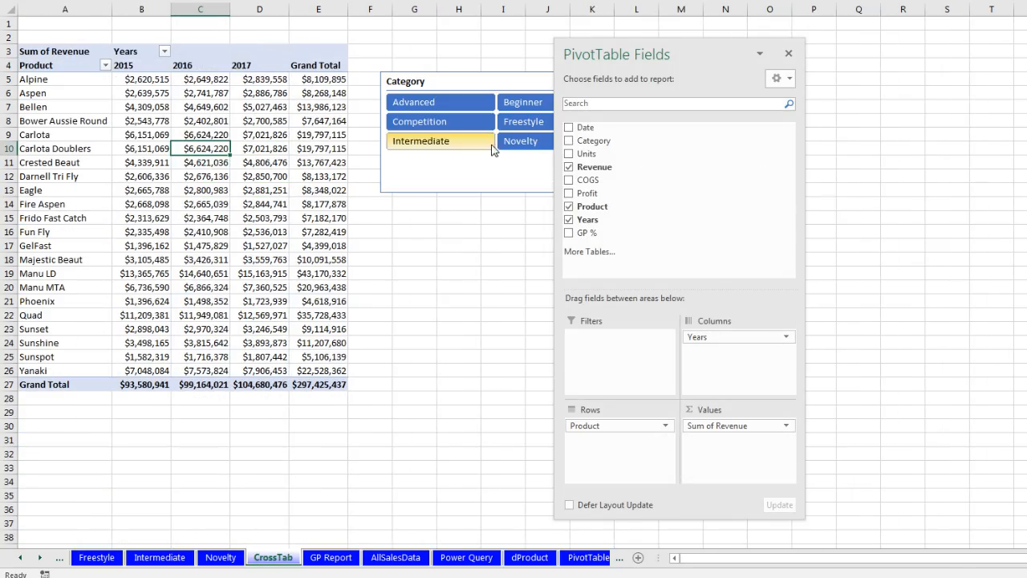
pyautogui.click(20, 557)
pyautogui.click(20, 557)
pyautogui.click(20, 558)
pyautogui.click(20, 557)
pyautogui.click(20, 558)
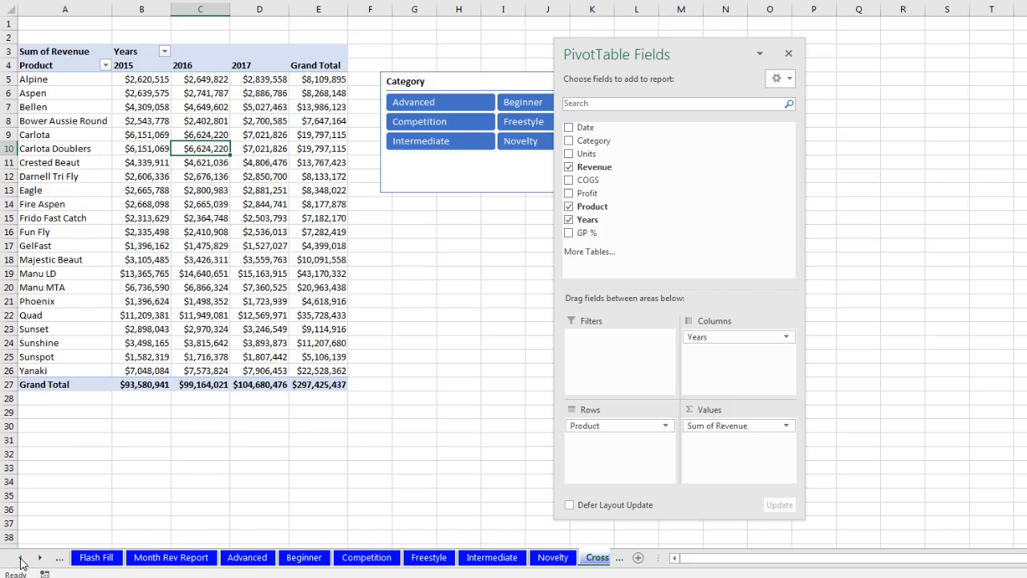
pyautogui.click(172, 558)
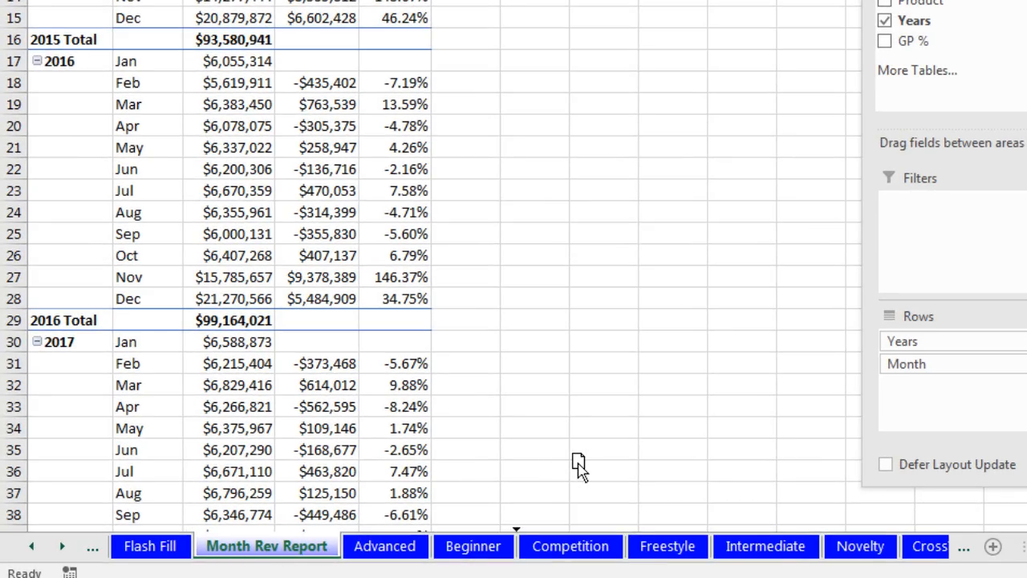
pyautogui.moveTo(588, 468); pyautogui.dragTo(927, 516)
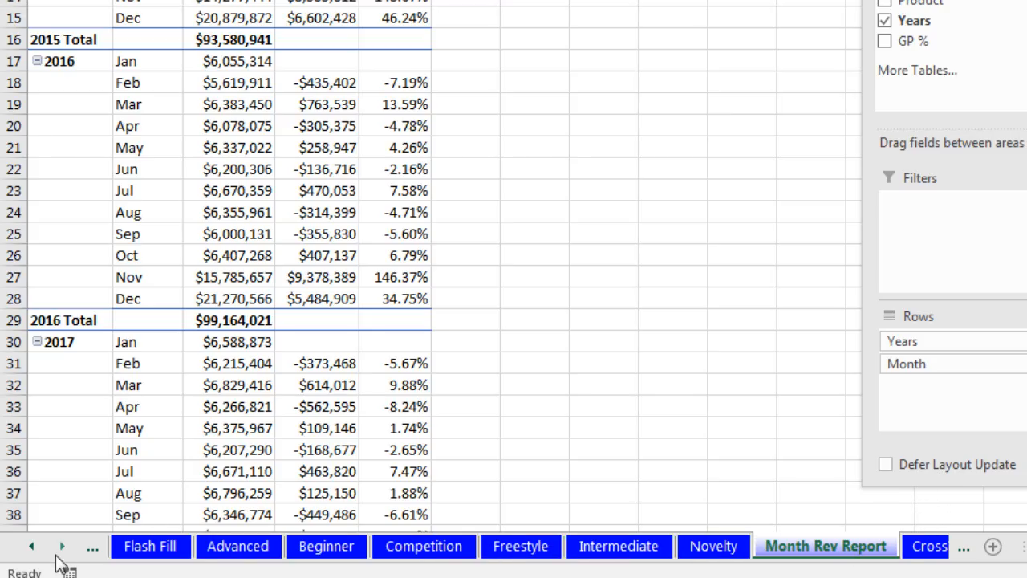
# Go to the AllSalesData sheet and save the workbook
pyautogui.click(66, 547)
pyautogui.click(66, 546)
pyautogui.click(66, 547)
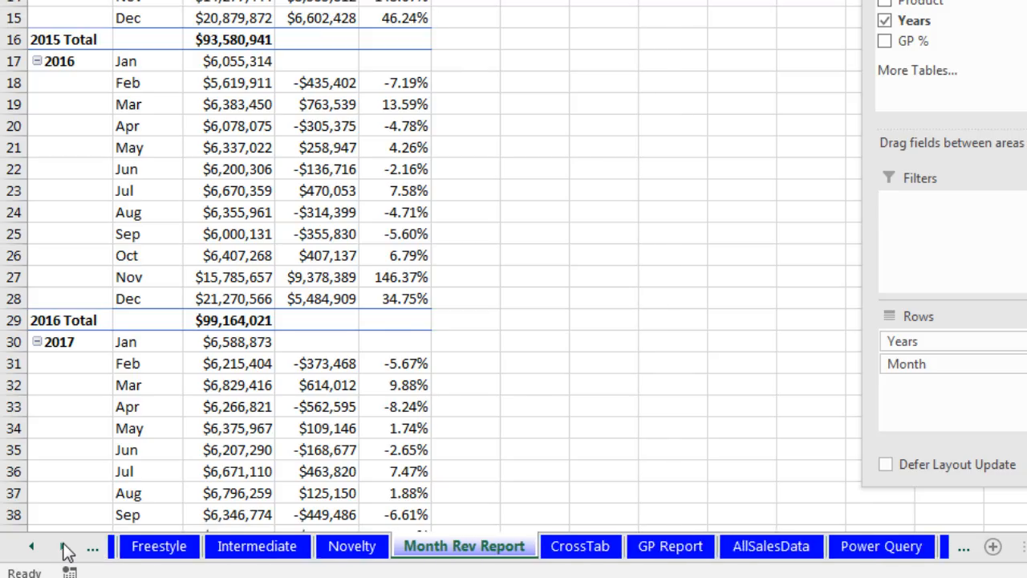
pyautogui.click(66, 546)
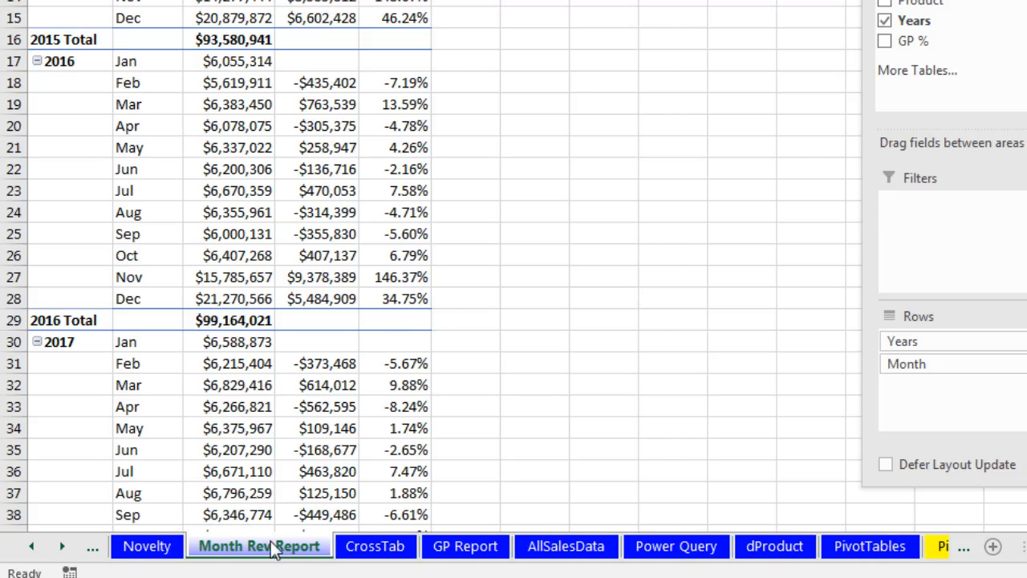
pyautogui.click(561, 549)
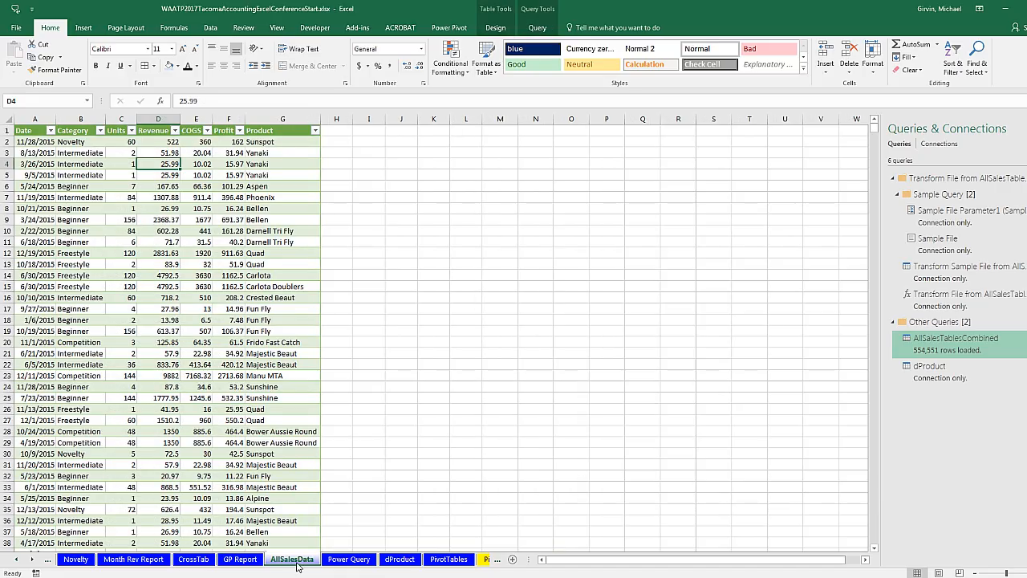
pyautogui.hotkey('ctrl', 's')
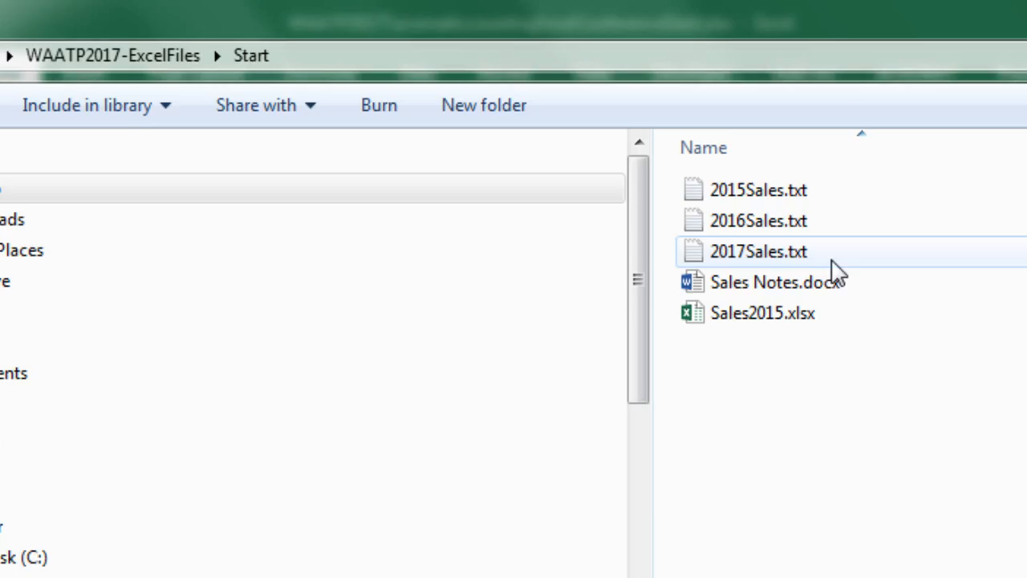
# In Windows Explorer, copy 2018Sales.txt and 2019Sales.txt from the AddLater folder into the Start folder
pyautogui.click(32, 63)
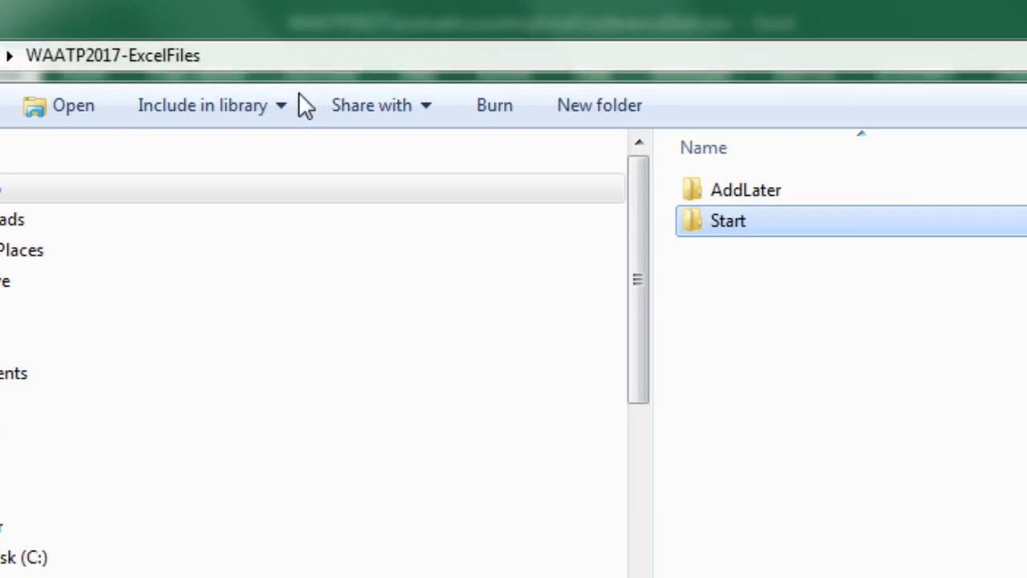
pyautogui.doubleClick(765, 193)
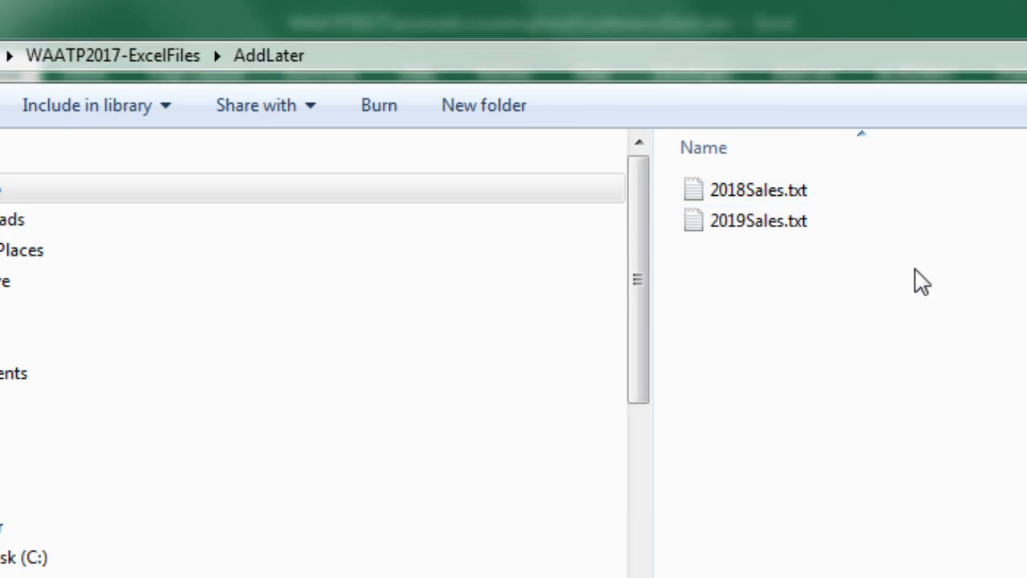
pyautogui.moveTo(881, 281); pyautogui.dragTo(780, 181)
pyautogui.hotkey('ctrl', 'c')
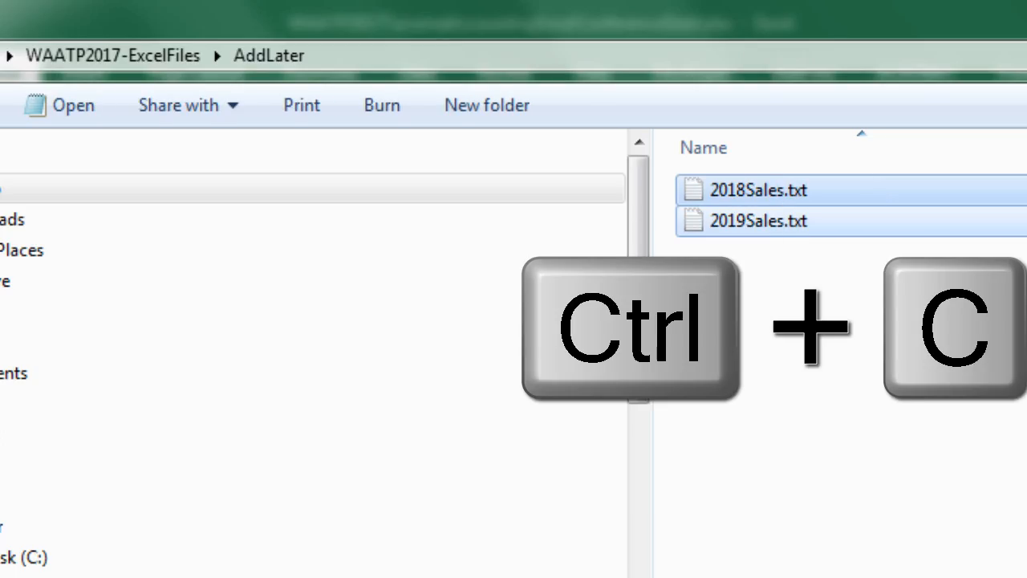
pyautogui.click(0, 55)
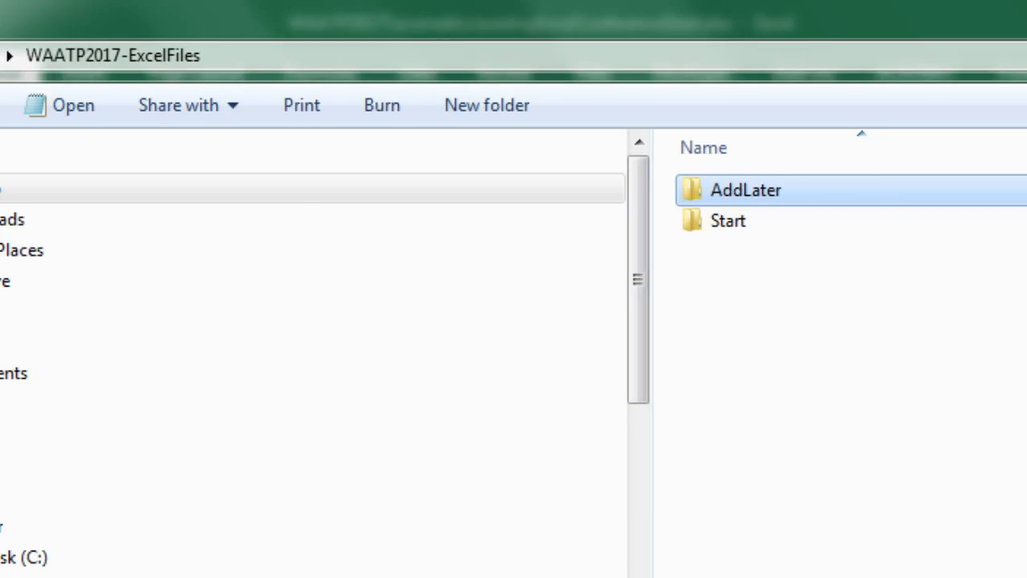
pyautogui.doubleClick(730, 223)
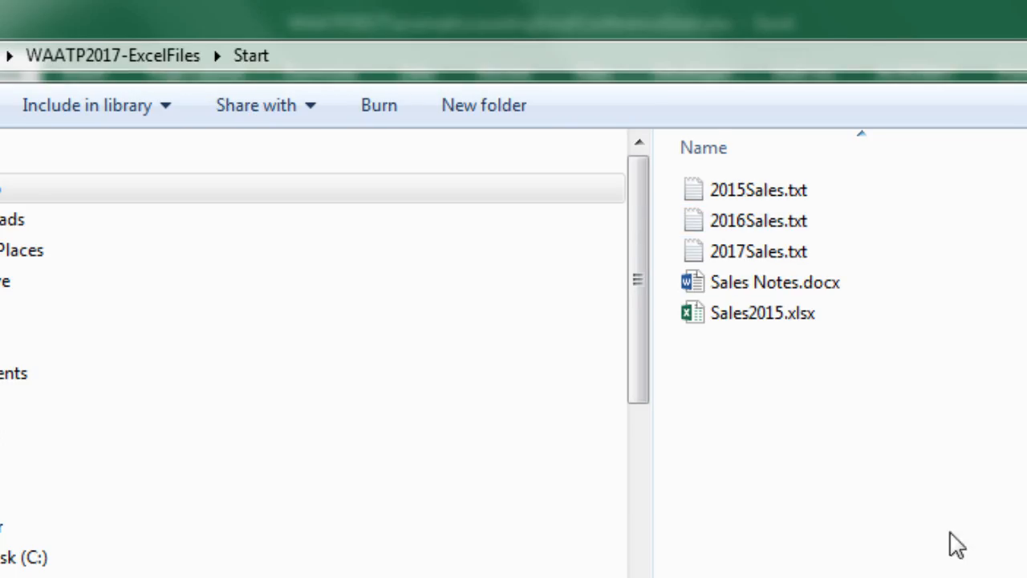
pyautogui.hotkey('ctrl', 'v')
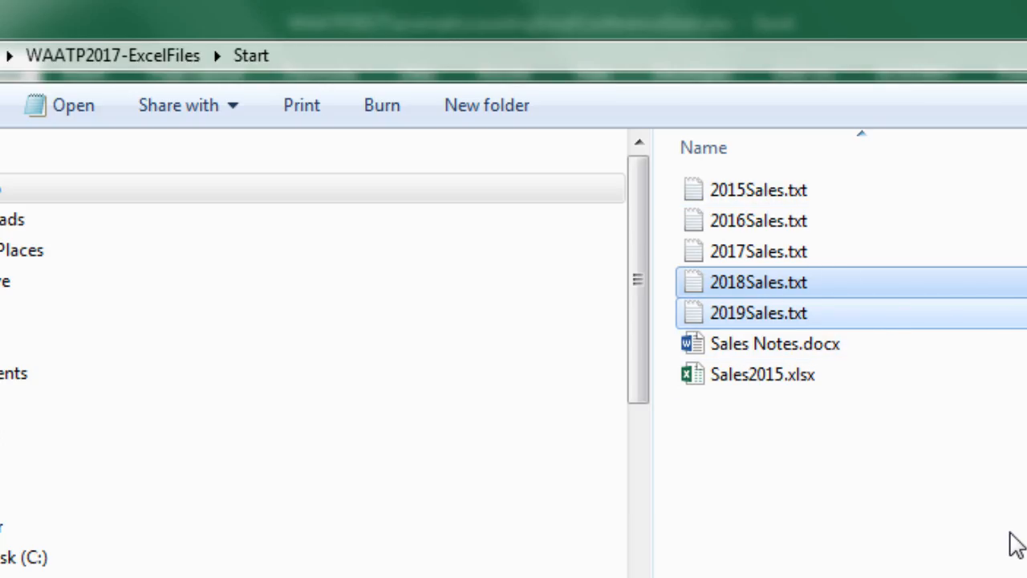
# Switch back to Excel, check the last record of the AllSalesData table, and view the GP Report sheet
pyautogui.hotkey('alt', 'Tab')
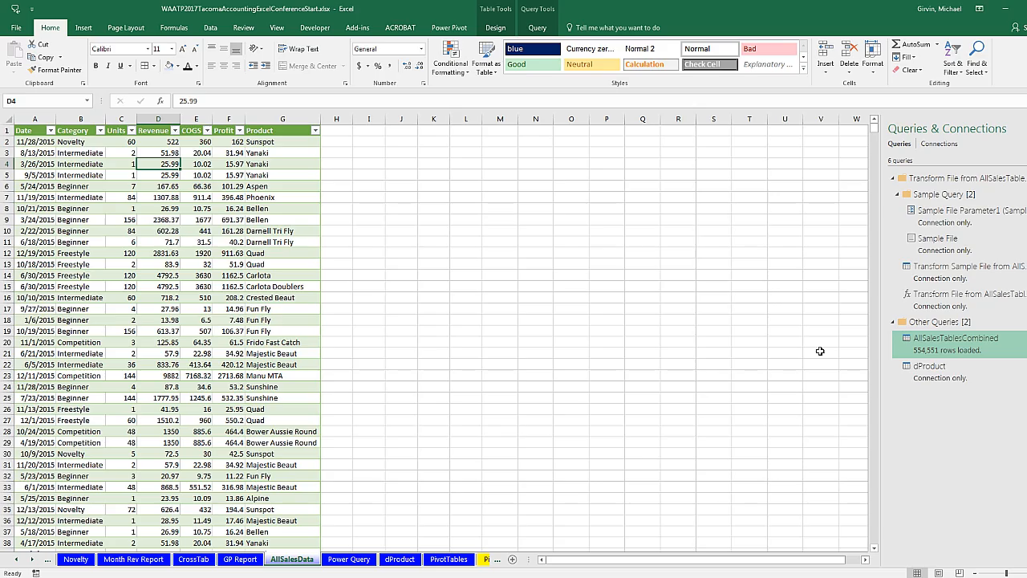
pyautogui.moveTo(938, 354)
pyautogui.click(123, 162)
pyautogui.hotkey('ctrl', 'Down')
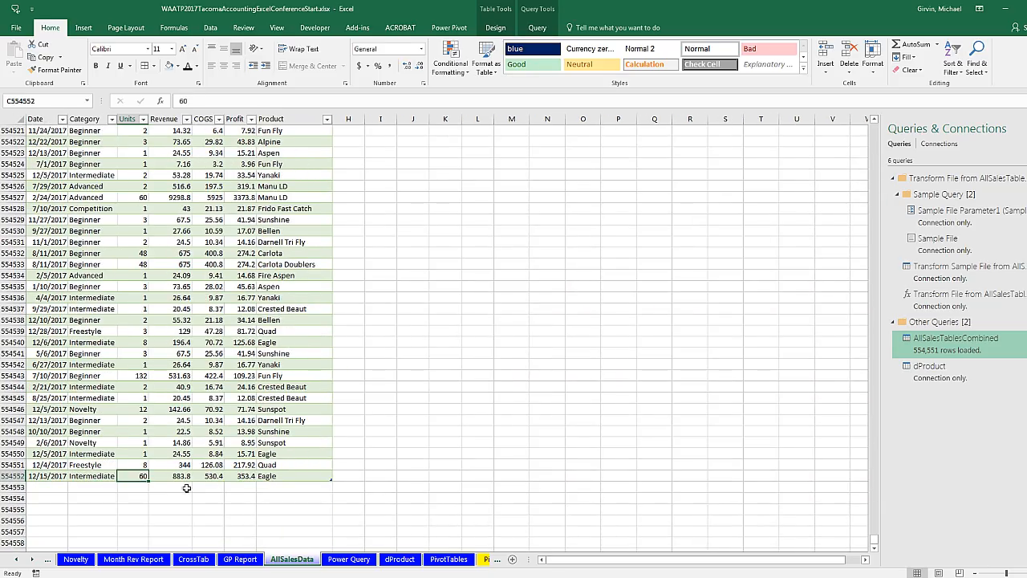
pyautogui.click(240, 558)
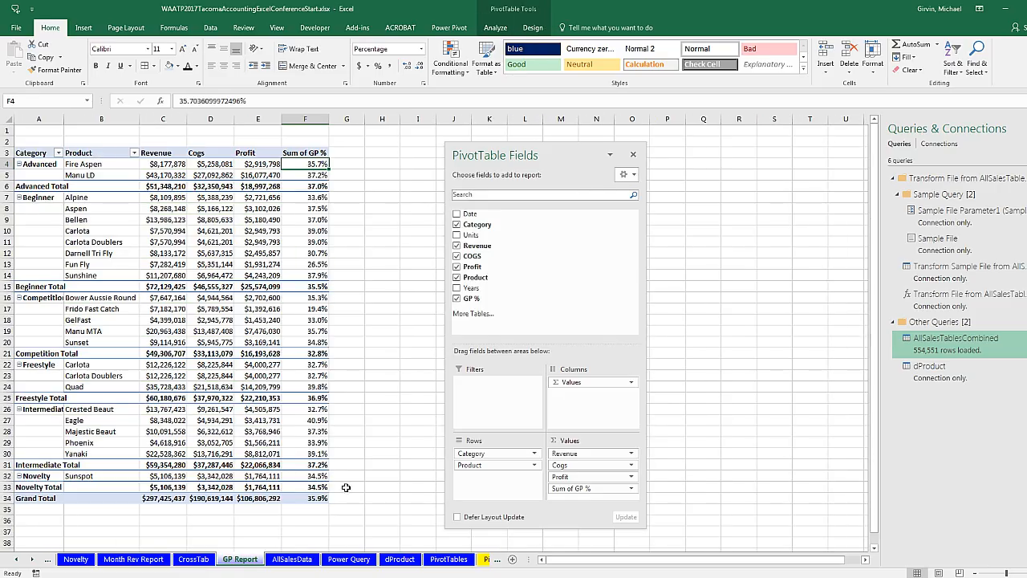
# View the CrossTab and Month Rev Report PivotTables to check which years they cover
pyautogui.click(192, 559)
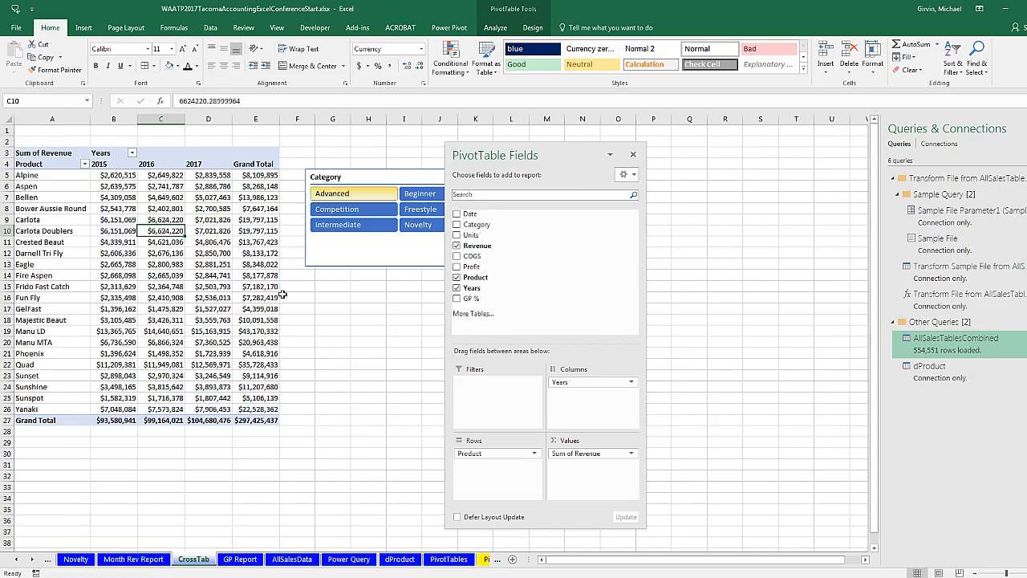
pyautogui.click(120, 559)
pyautogui.scroll(-5, 182, 356)
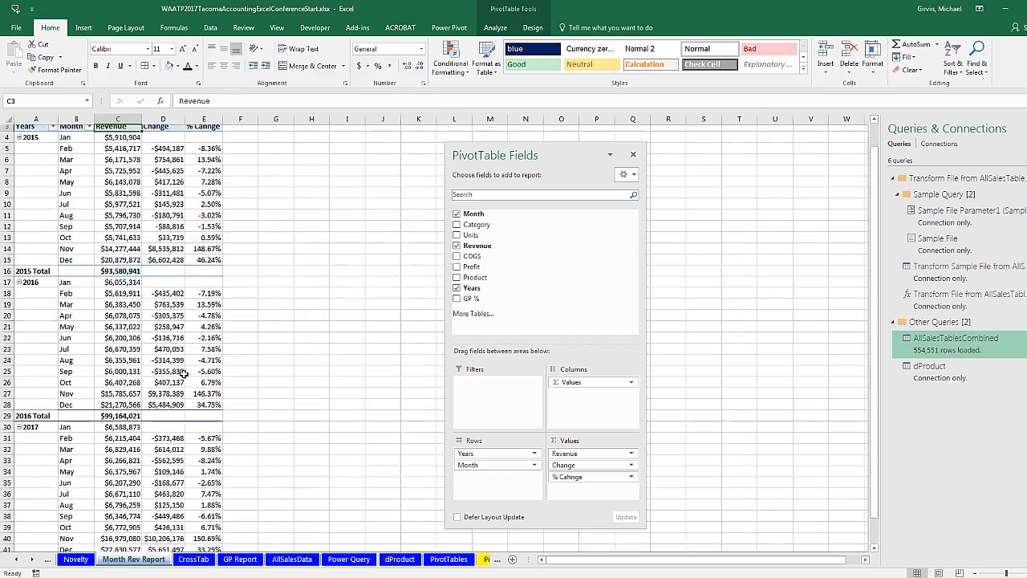
# Go to the AllSalesData sheet and refresh all queries and connections to bring in the added sales files
pyautogui.click(307, 565)
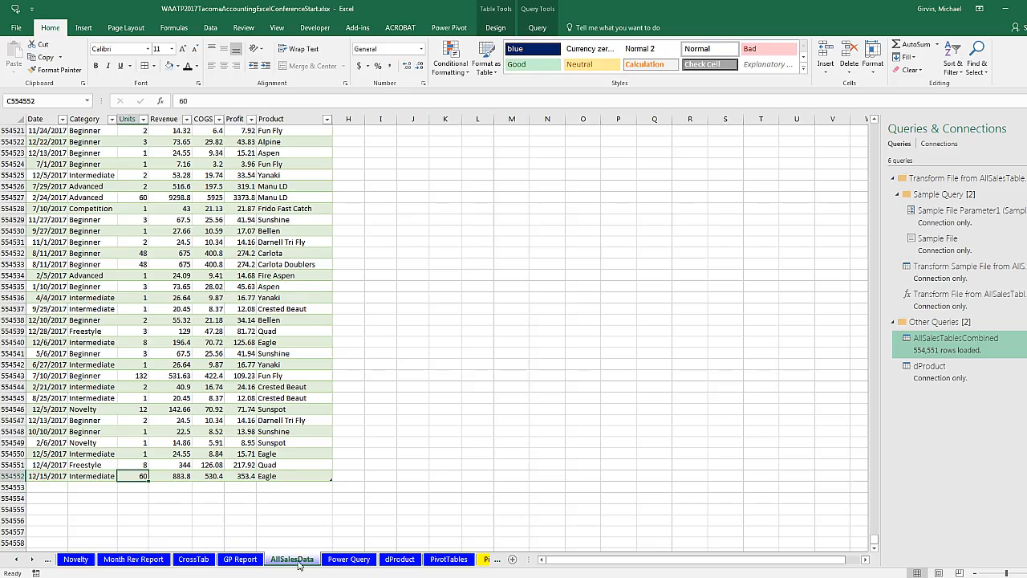
pyautogui.scroll(11, 345, 423)
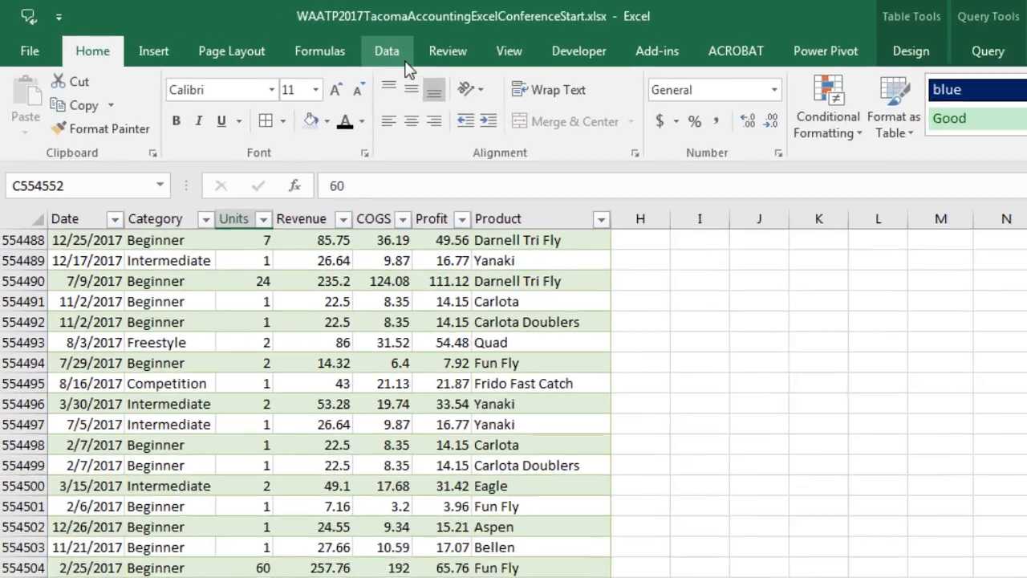
pyautogui.click(401, 58)
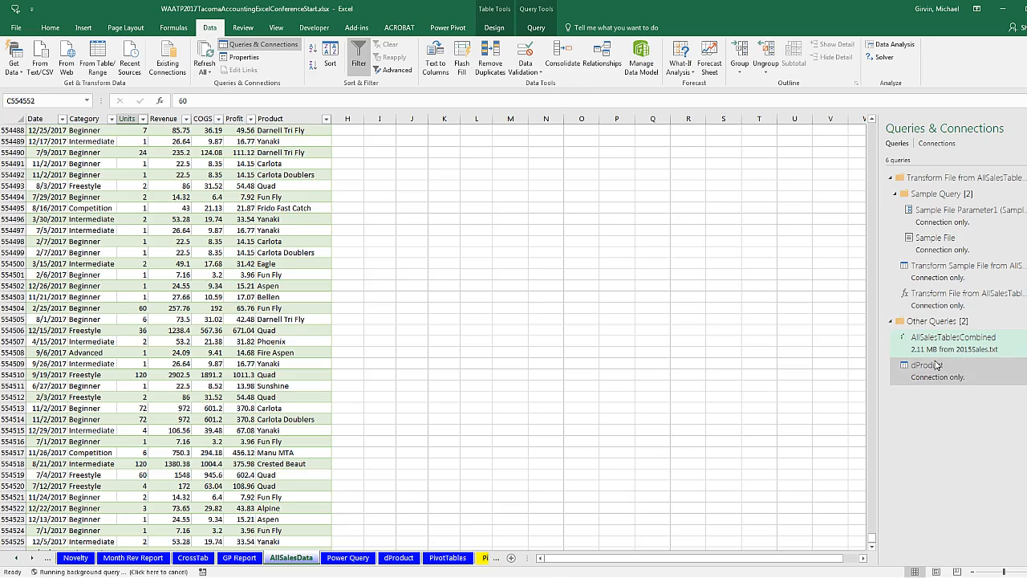
pyautogui.moveTo(984, 366)
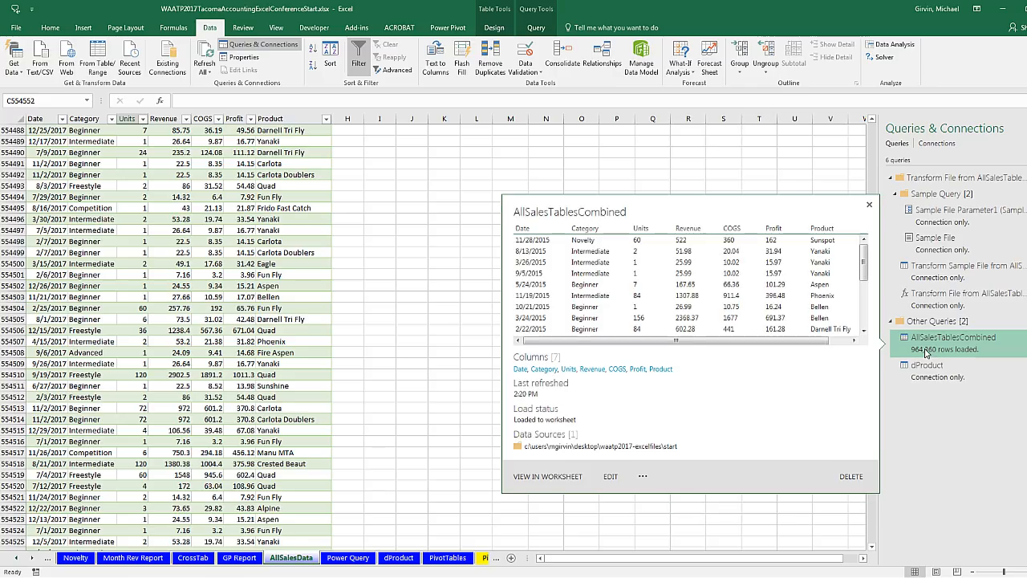
# Check the last record of the AllSalesData table and view the GP Report PivotTable
pyautogui.click(96, 377)
pyautogui.hotkey('ctrl', 'Down')
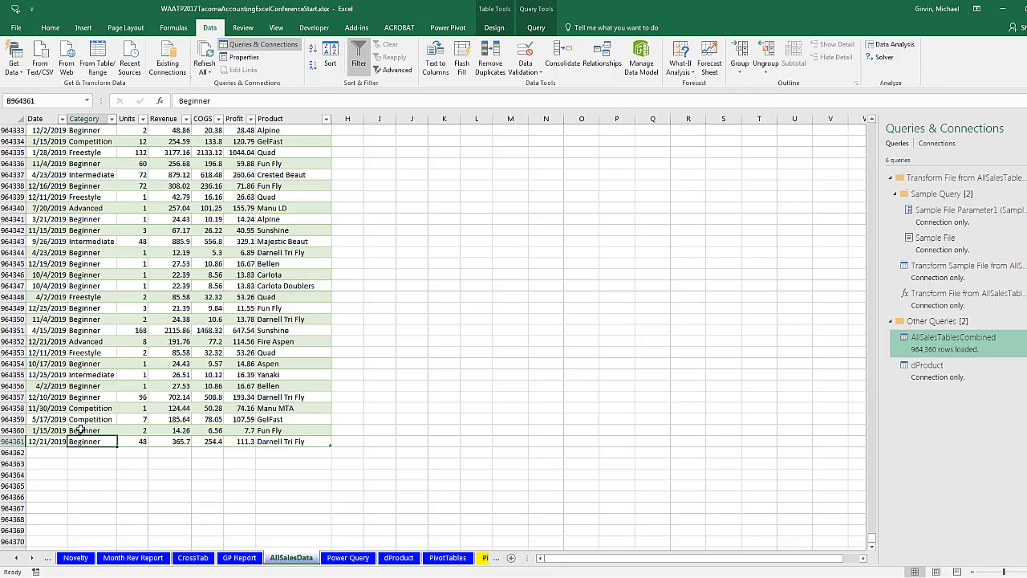
pyautogui.click(233, 559)
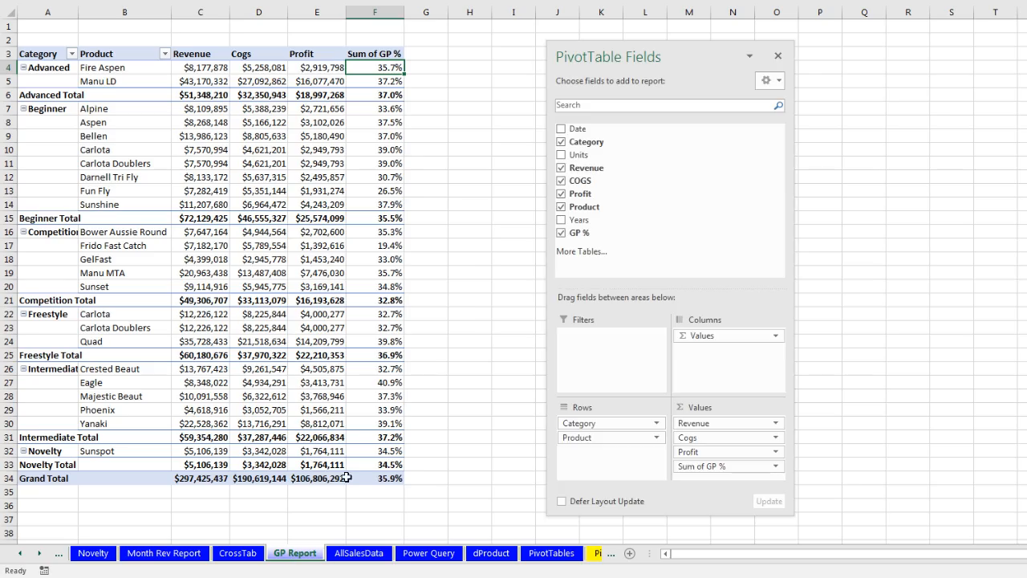
# Refresh the PivotTable on the CrossTab sheet
pyautogui.click(235, 560)
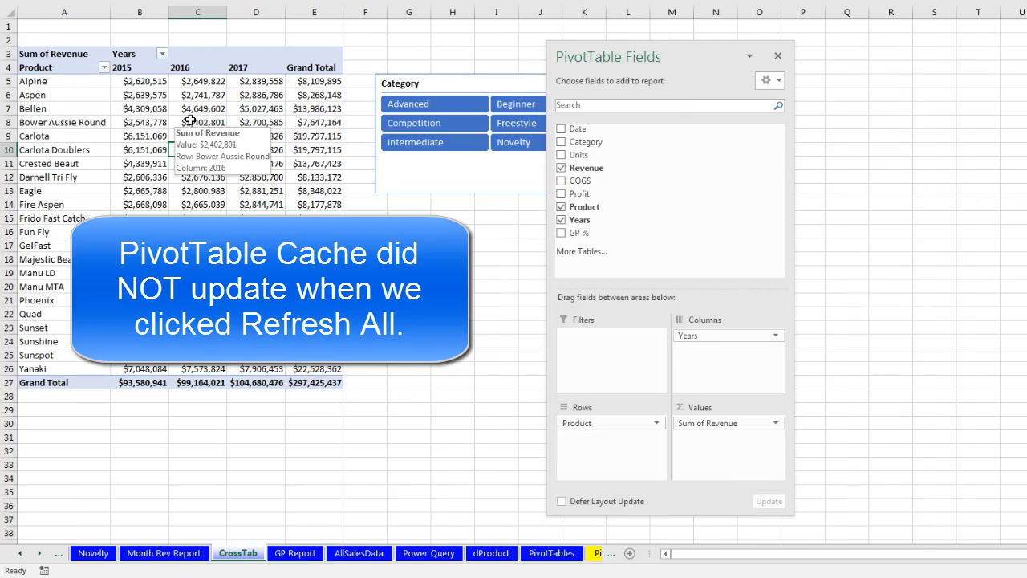
pyautogui.press('Up')
pyautogui.rightClick(201, 95)
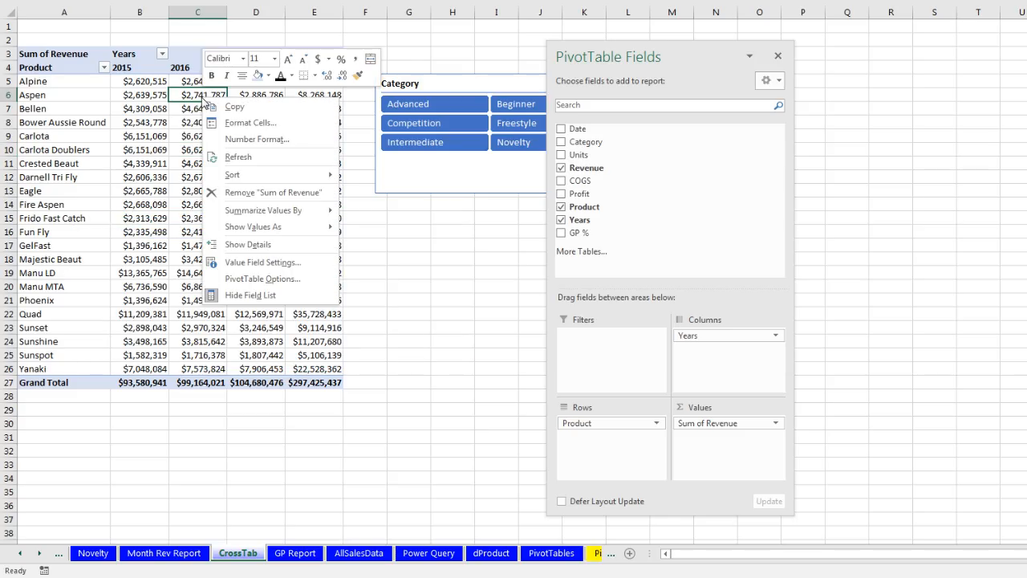
pyautogui.click(237, 161)
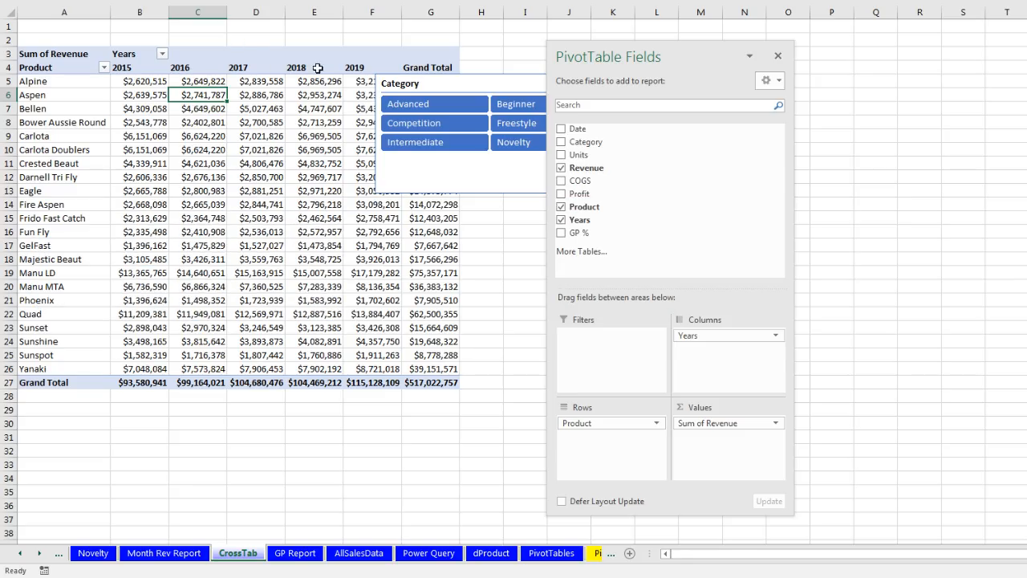
# Review the Month Rev Report, GP Report and CrossTab PivotTables for the 2018 and 2019 data
pyautogui.click(158, 559)
pyautogui.scroll(-6, 215, 369)
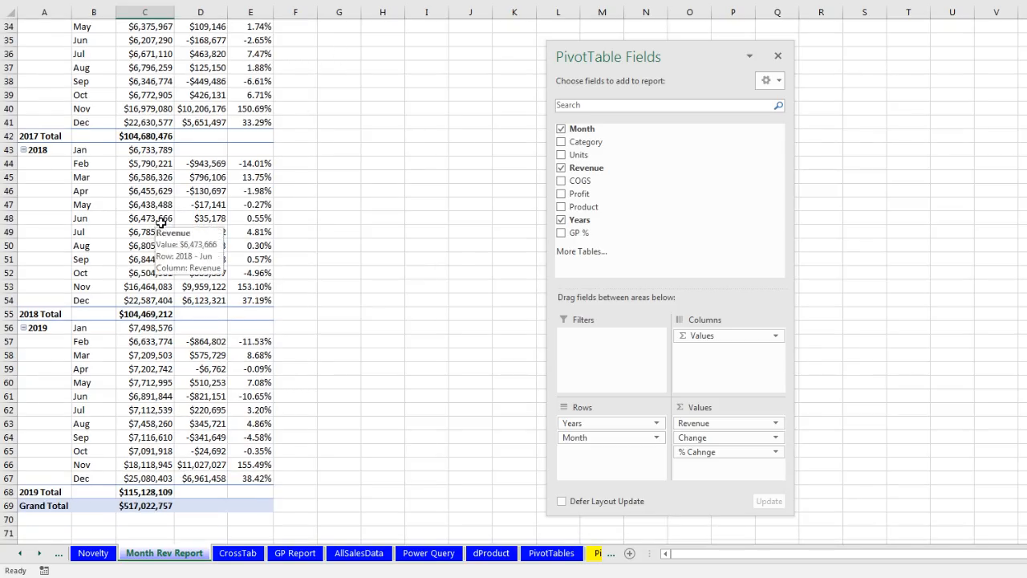
pyautogui.click(311, 555)
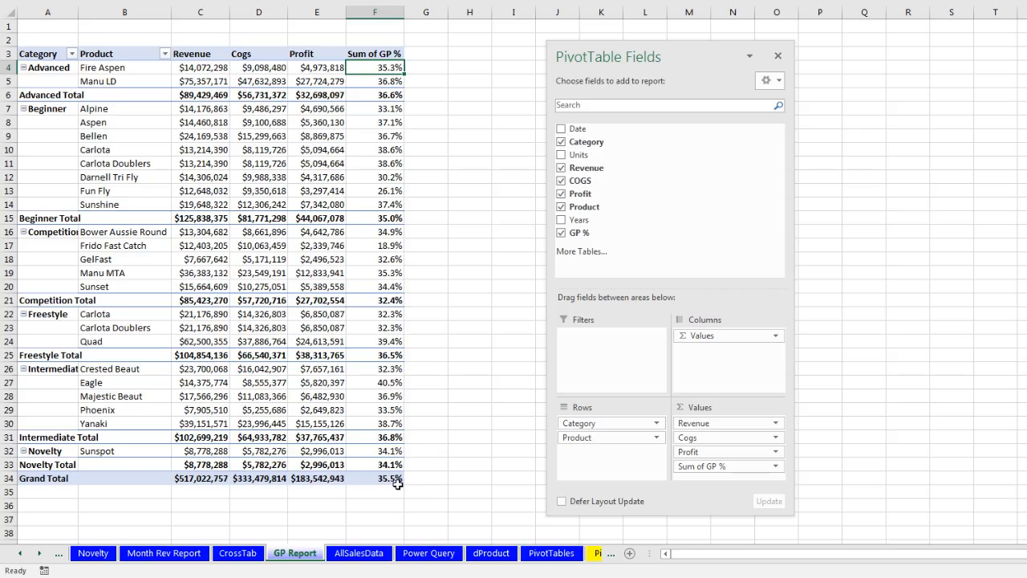
pyautogui.click(164, 553)
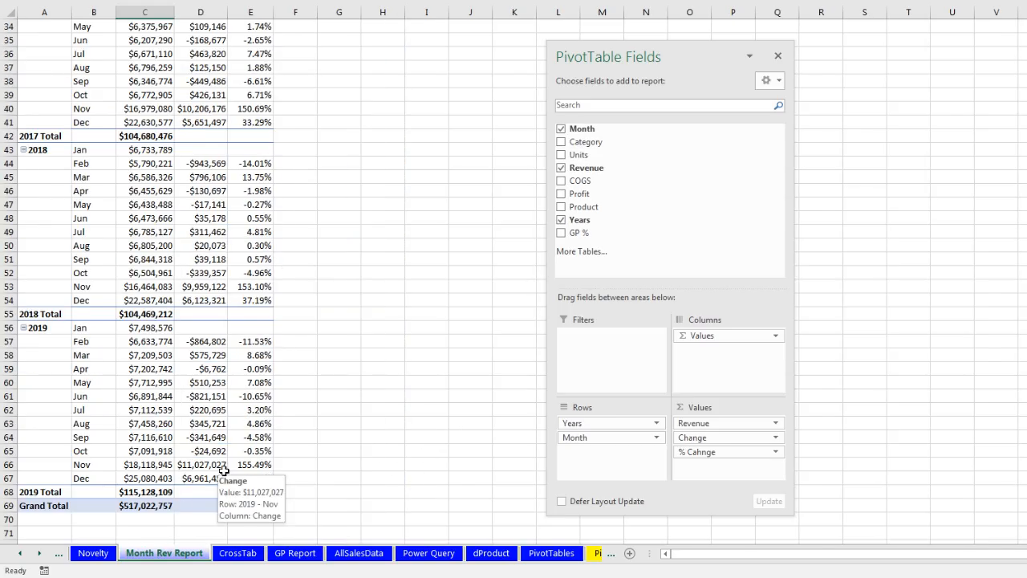
pyautogui.scroll(11, 211, 436)
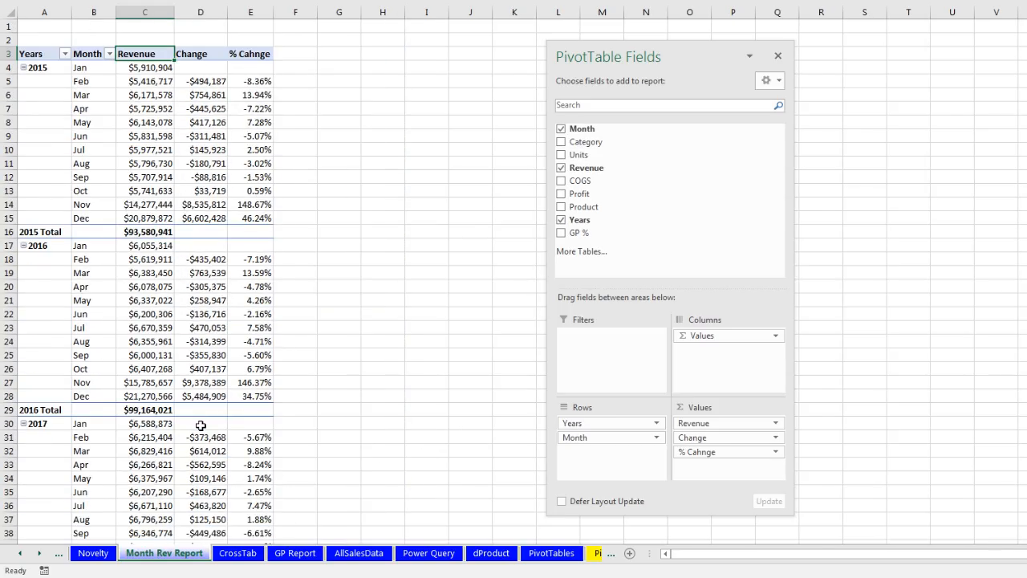
pyautogui.click(237, 553)
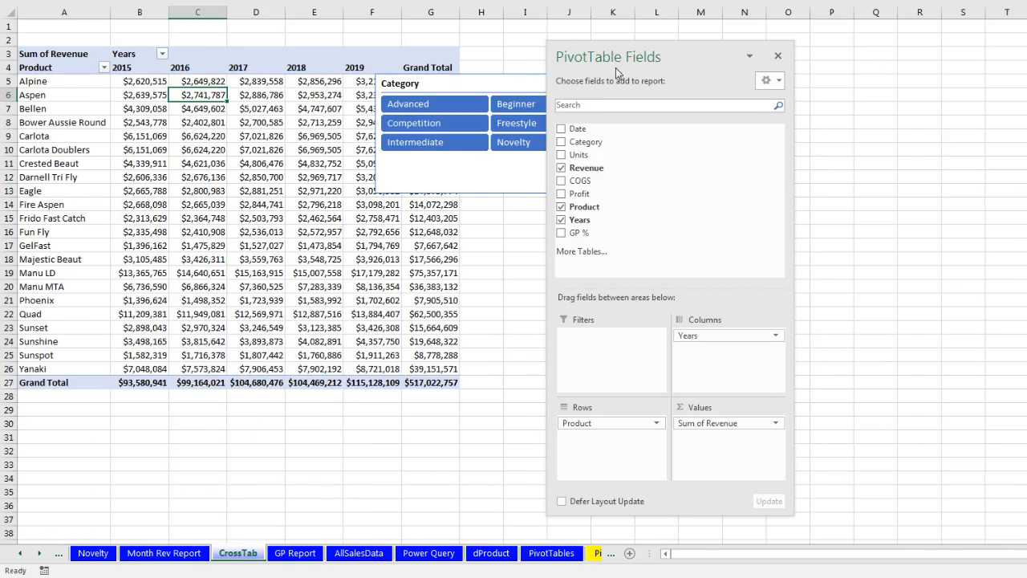
pyautogui.moveTo(497, 87); pyautogui.dragTo(602, 153)
pyautogui.click(294, 553)
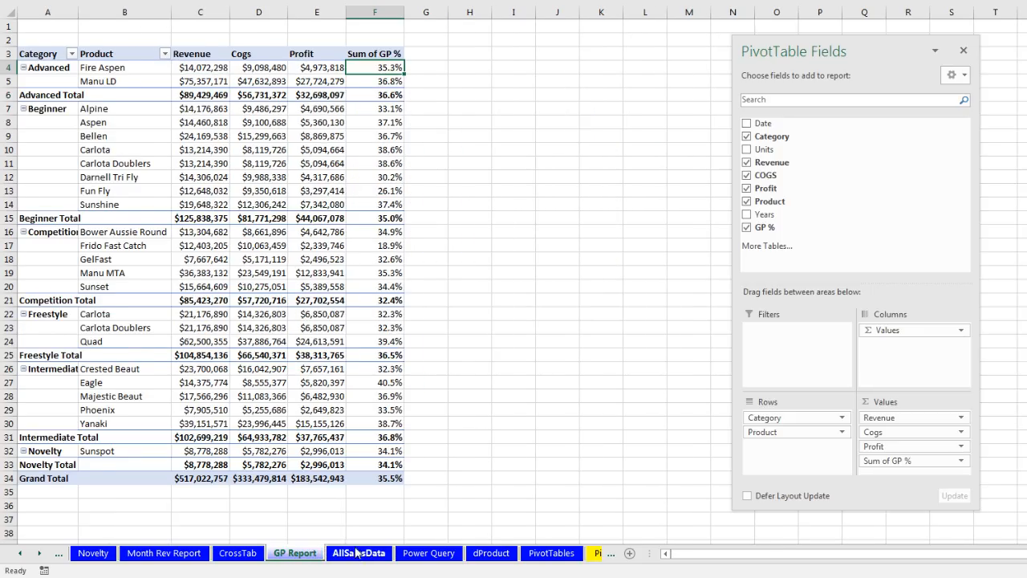
# Return to cell A1 of the AllSalesData sheet and save the workbook
pyautogui.click(359, 553)
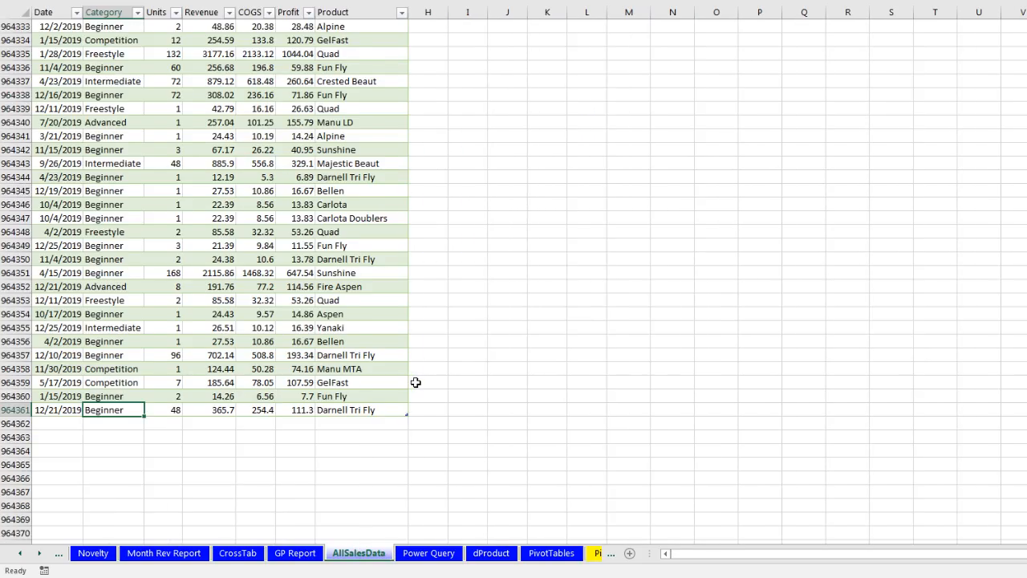
pyautogui.hotkey('ctrl', 'Home')
pyautogui.hotkey('ctrl', 's')
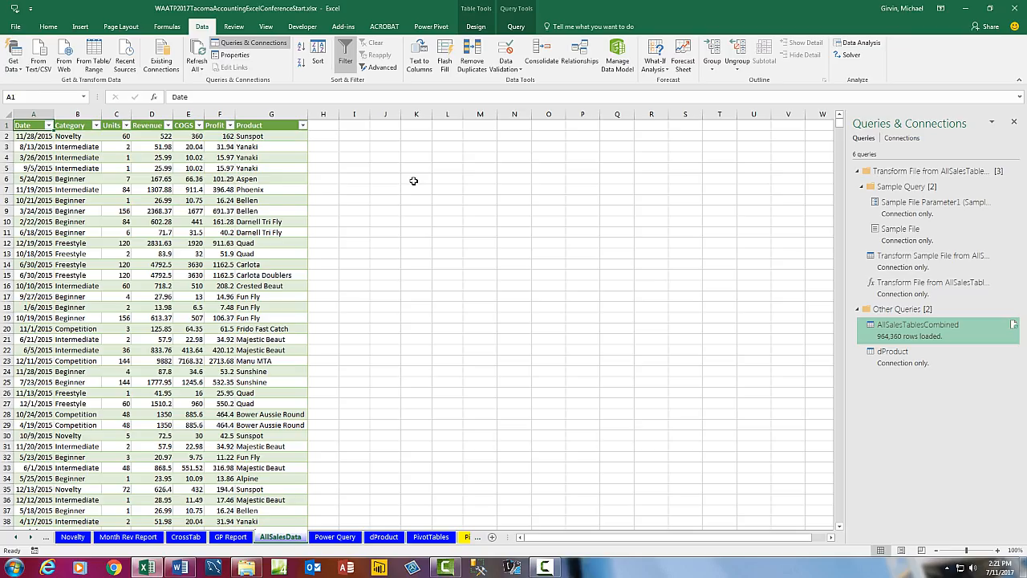
# Save a copy of the workbook as WAATP2017TacomaAccountingExcelConferenceStartDataModel.xlsx
pyautogui.press('F12')
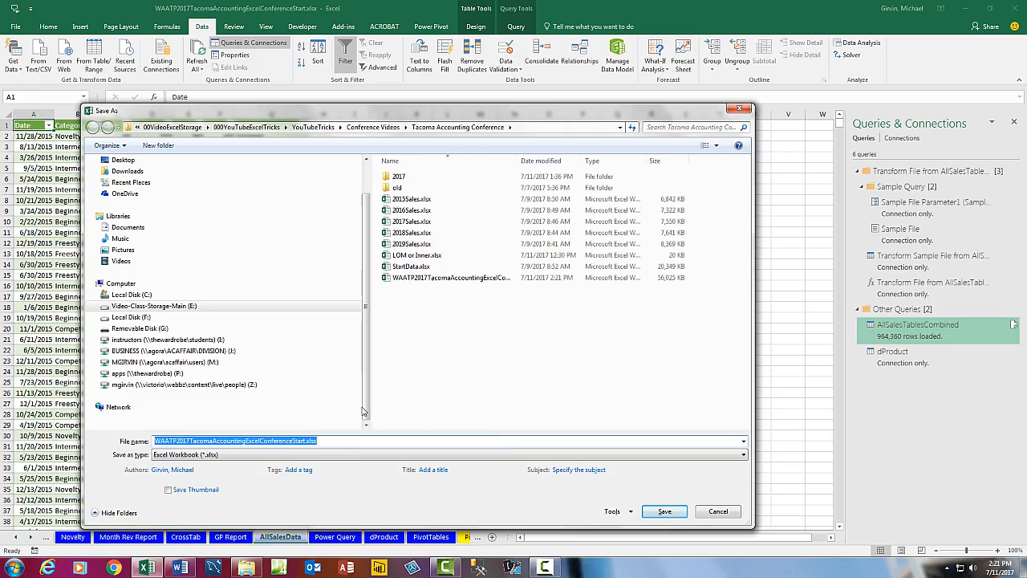
pyautogui.click(305, 441)
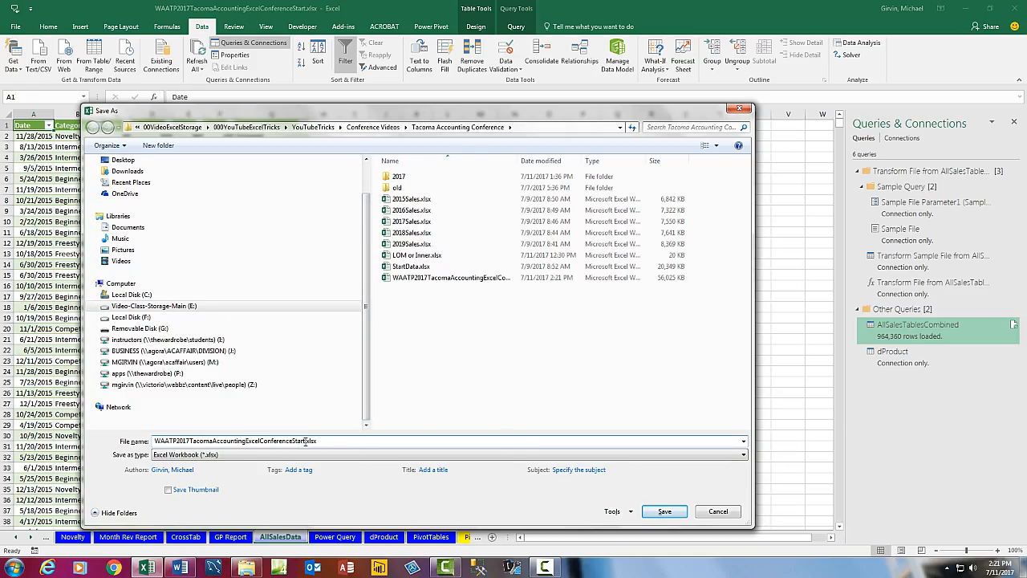
pyautogui.write('DataModel')
pyautogui.press('Return')
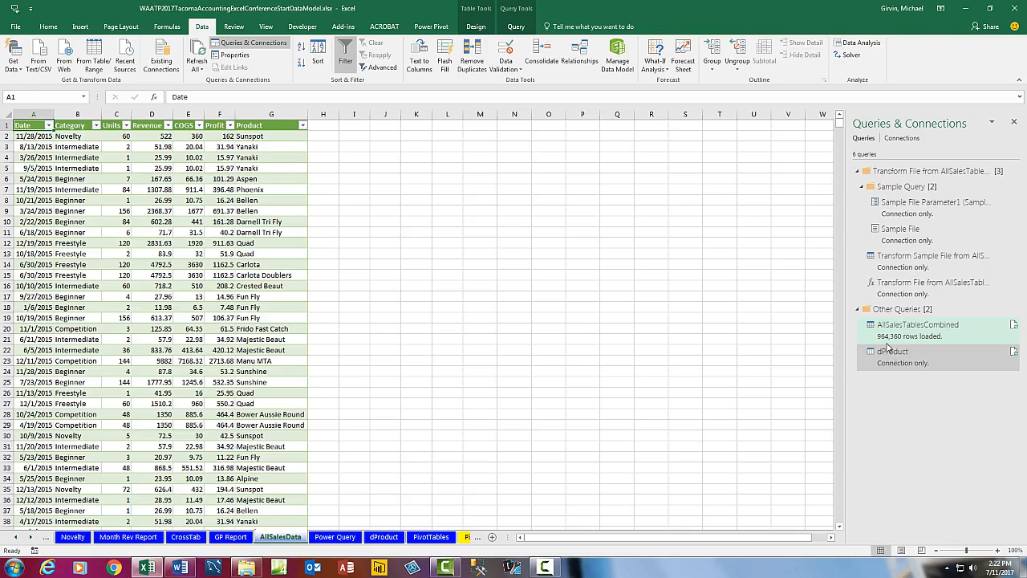
# Delete all sheets from Advanced through AllSalesData as one group and save the workbook
pyautogui.moveTo(871, 344)
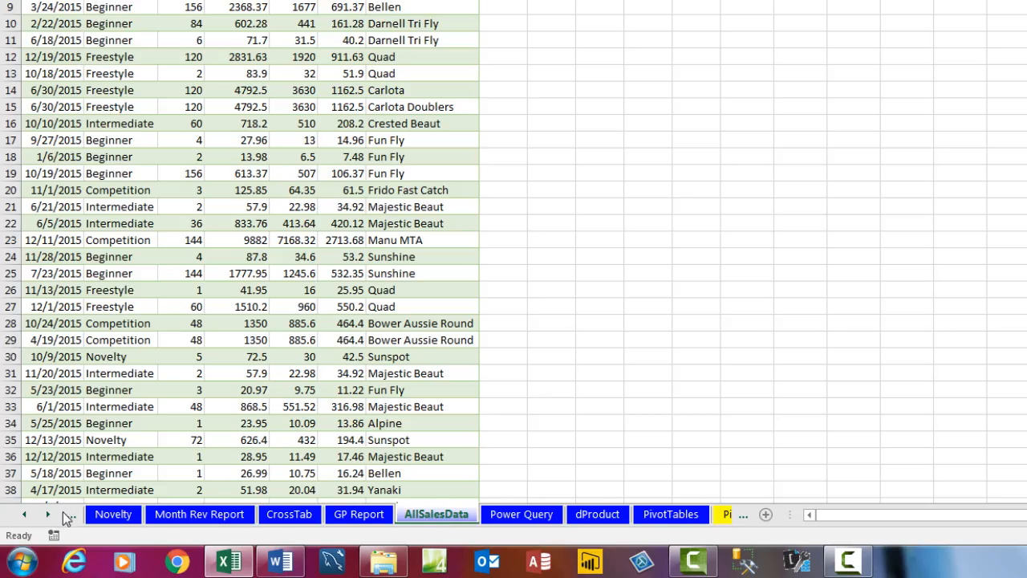
pyautogui.click(25, 515)
pyautogui.click(25, 514)
pyautogui.click(25, 515)
pyautogui.click(25, 514)
pyautogui.click(25, 515)
pyautogui.click(25, 514)
pyautogui.click(24, 514)
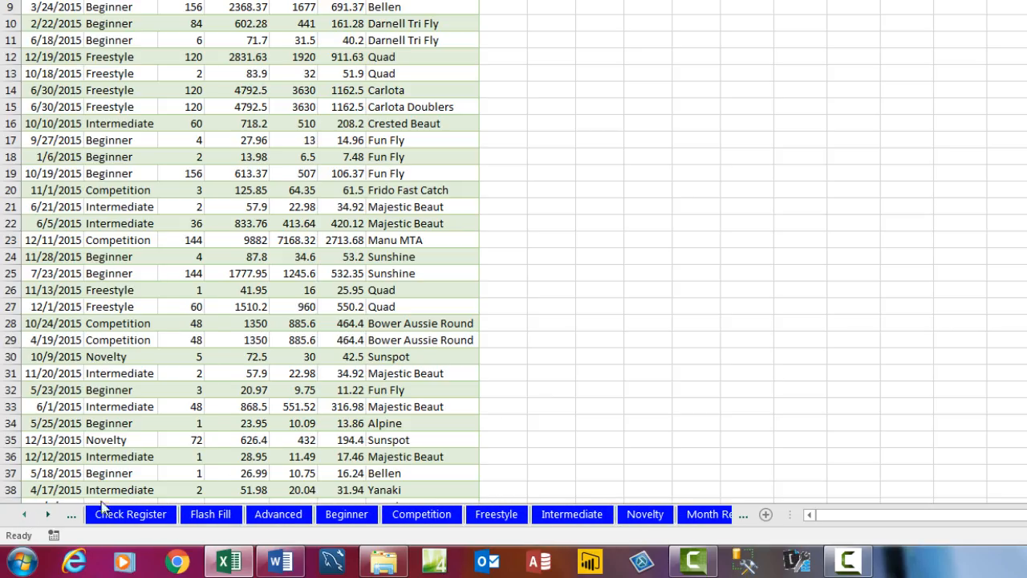
pyautogui.press('shift')
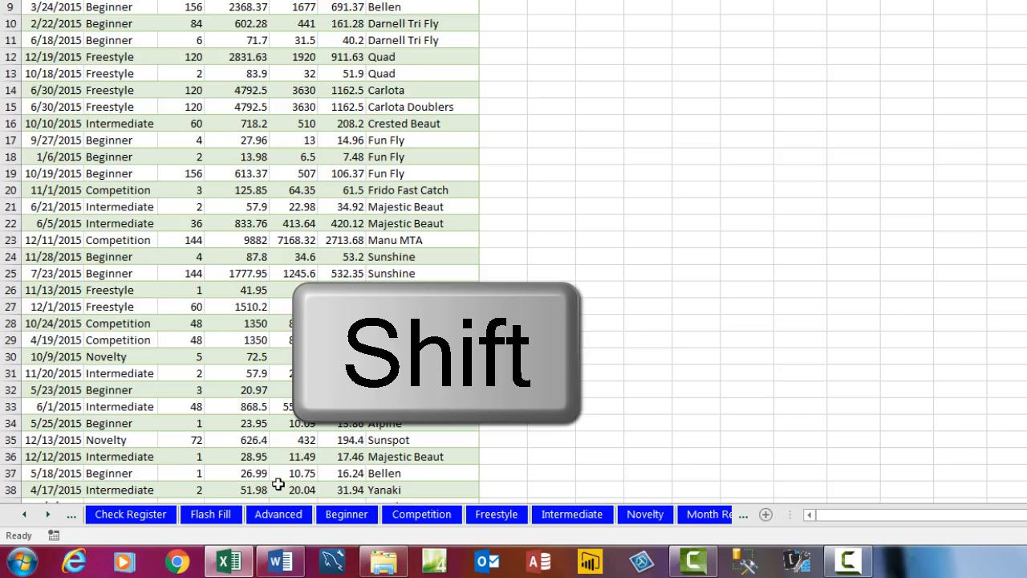
pyautogui.keyDown('shift'); pyautogui.click(284, 515); pyautogui.keyUp('shift')
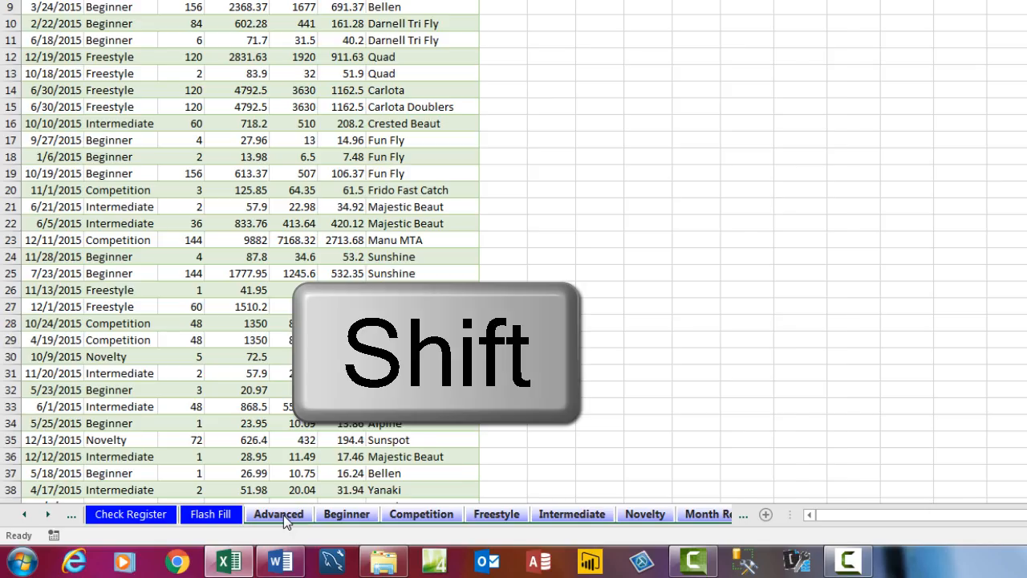
pyautogui.rightClick(284, 514)
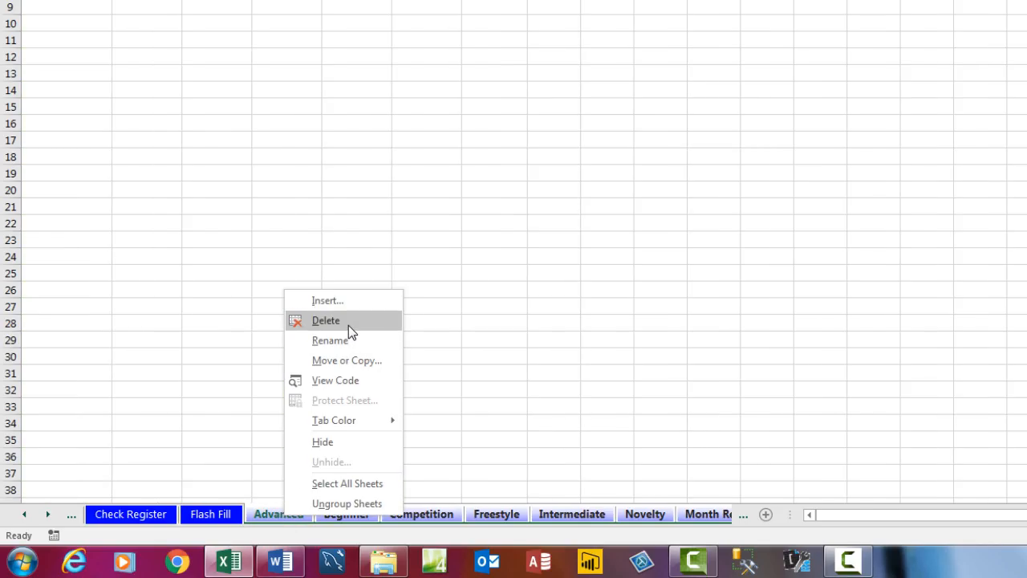
pyautogui.click(348, 325)
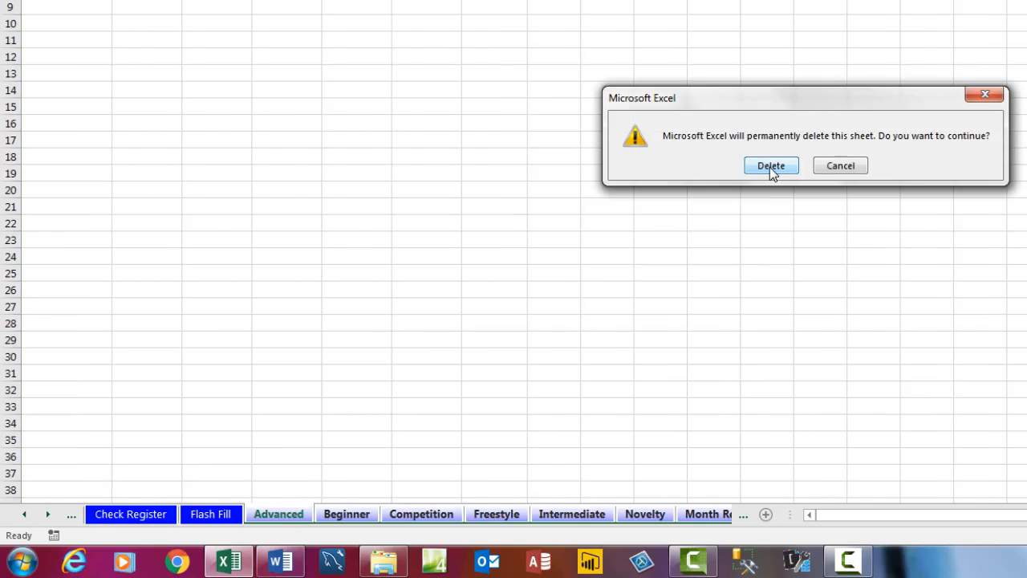
pyautogui.click(770, 165)
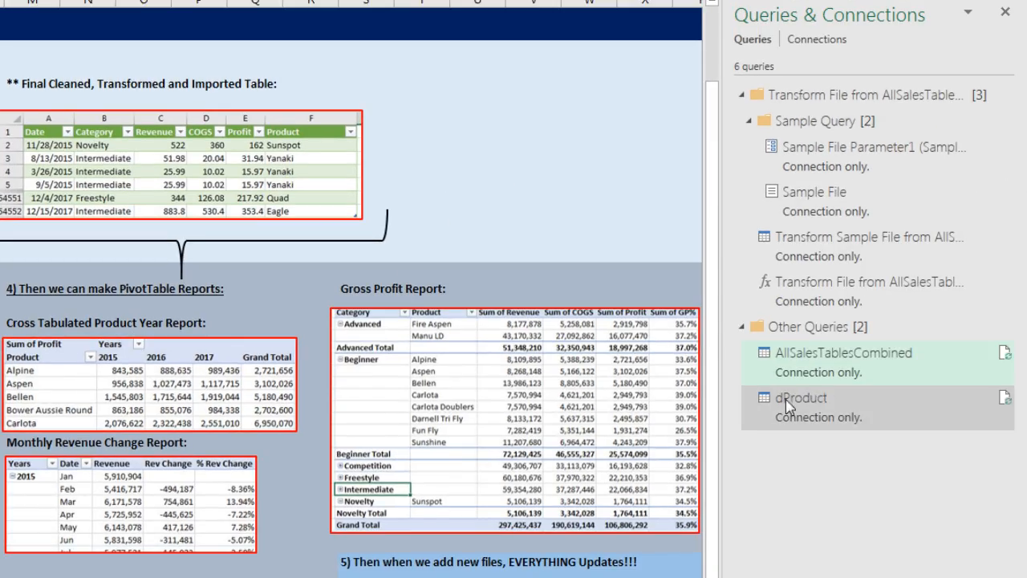
pyautogui.moveTo(823, 379)
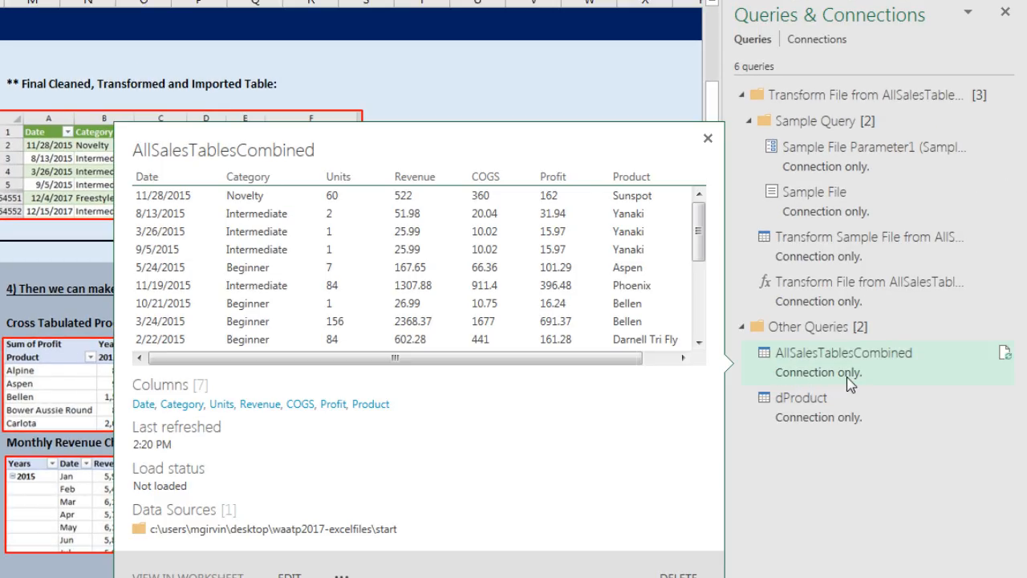
pyautogui.hotkey('ctrl', 's')
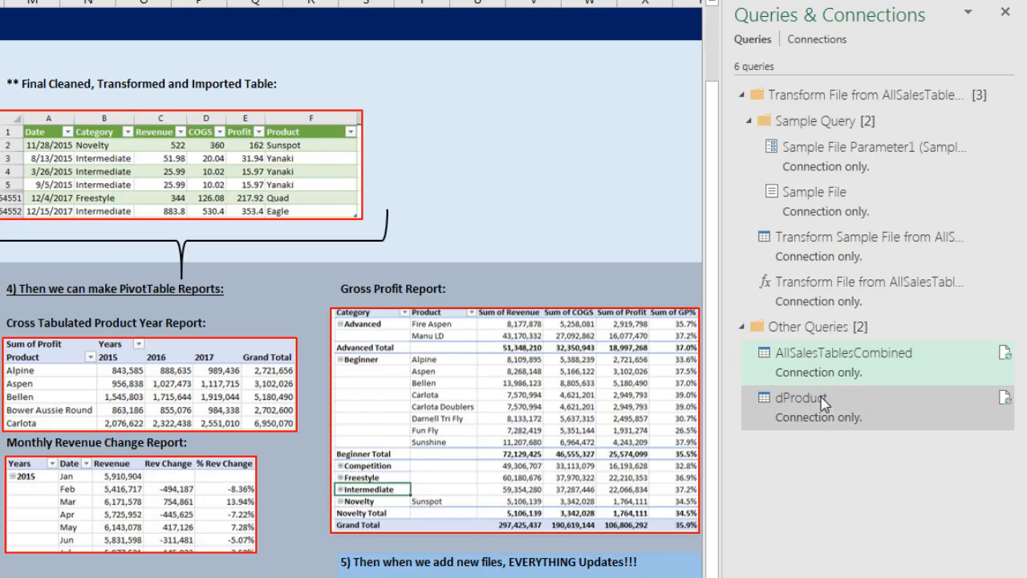
# Load the AllSalesTablesCombined query to the Data Model while keeping it as Only Create Connection, and save the workbook
pyautogui.moveTo(822, 401)
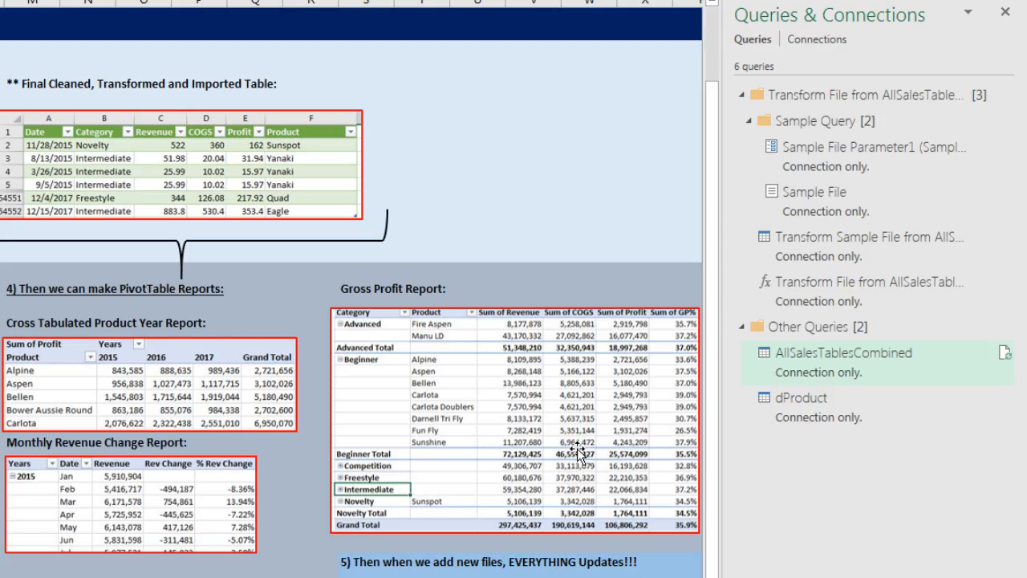
pyautogui.moveTo(850, 369)
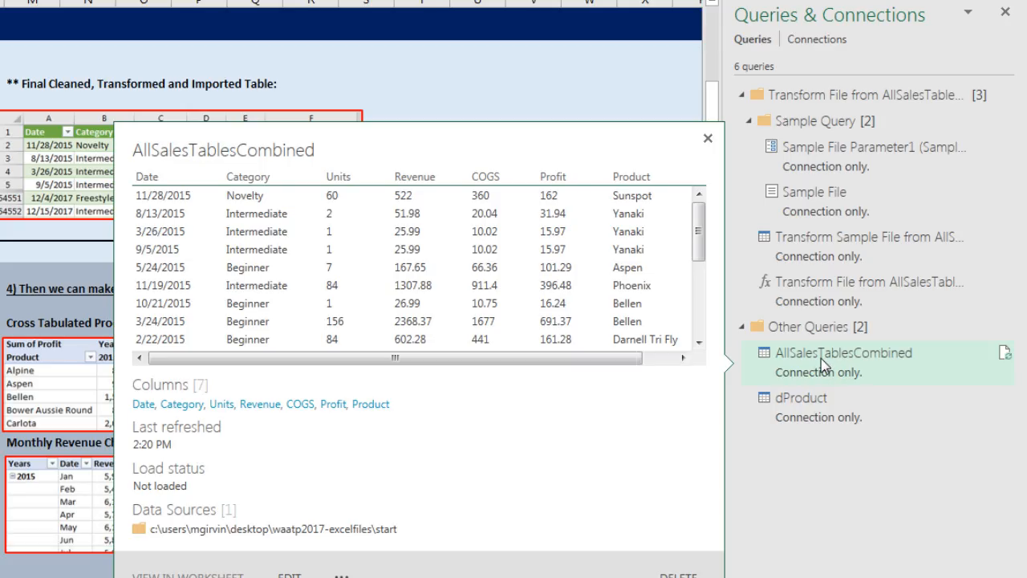
pyautogui.rightClick(824, 365)
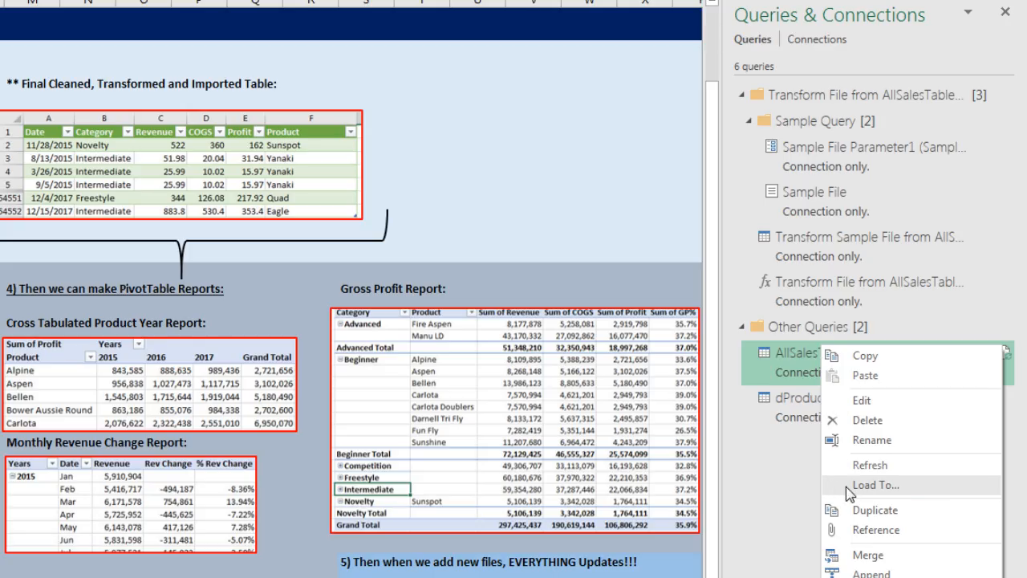
pyautogui.click(905, 486)
pyautogui.moveTo(44, 87); pyautogui.dragTo(506, 227)
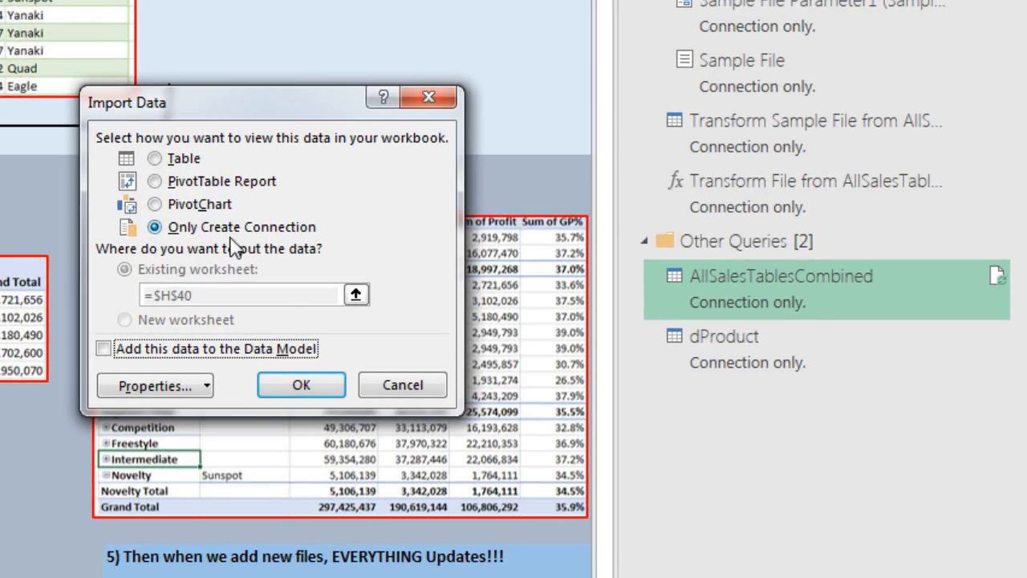
pyautogui.click(104, 350)
pyautogui.click(303, 384)
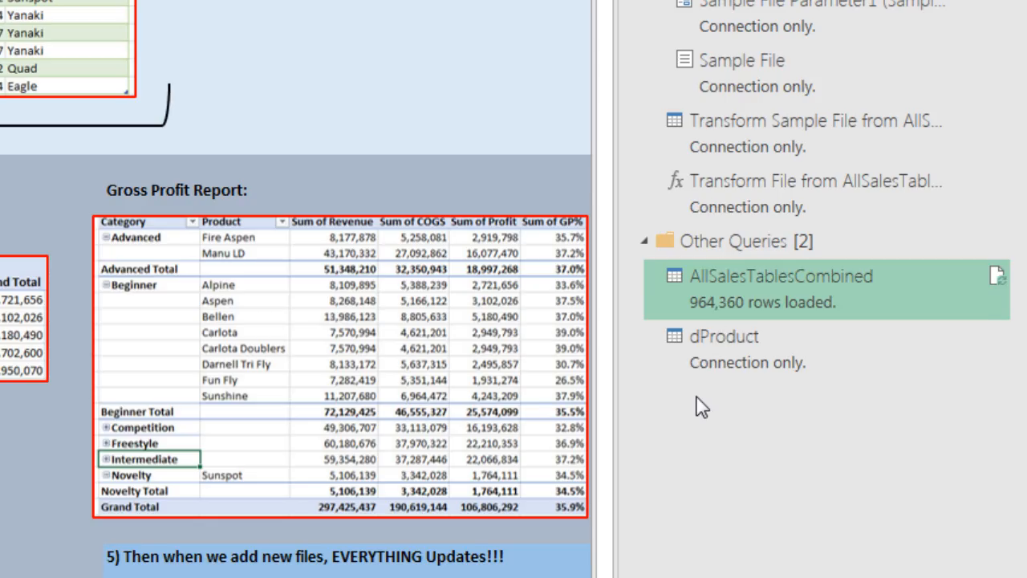
pyautogui.moveTo(722, 336)
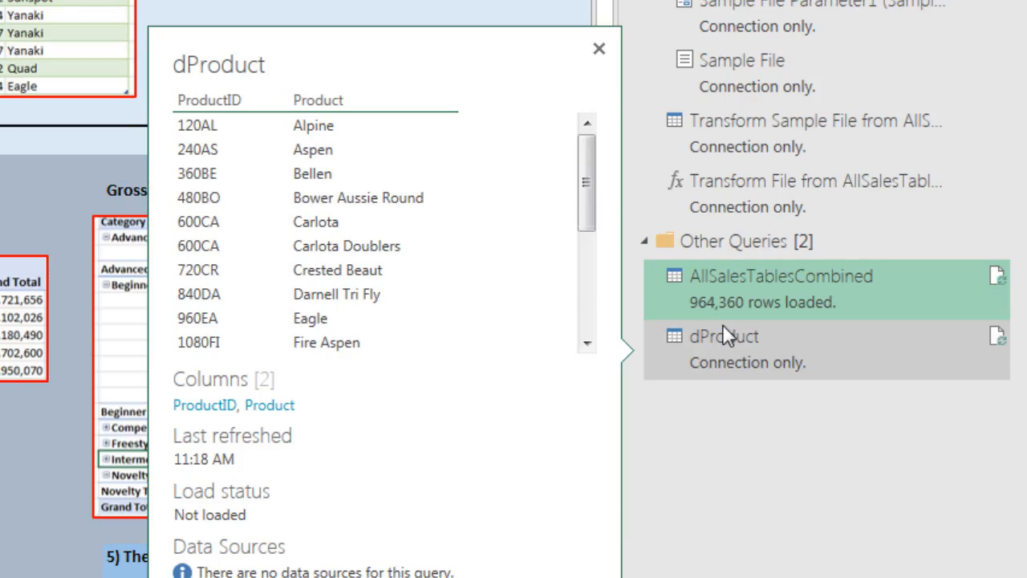
pyautogui.hotkey('ctrl', 's')
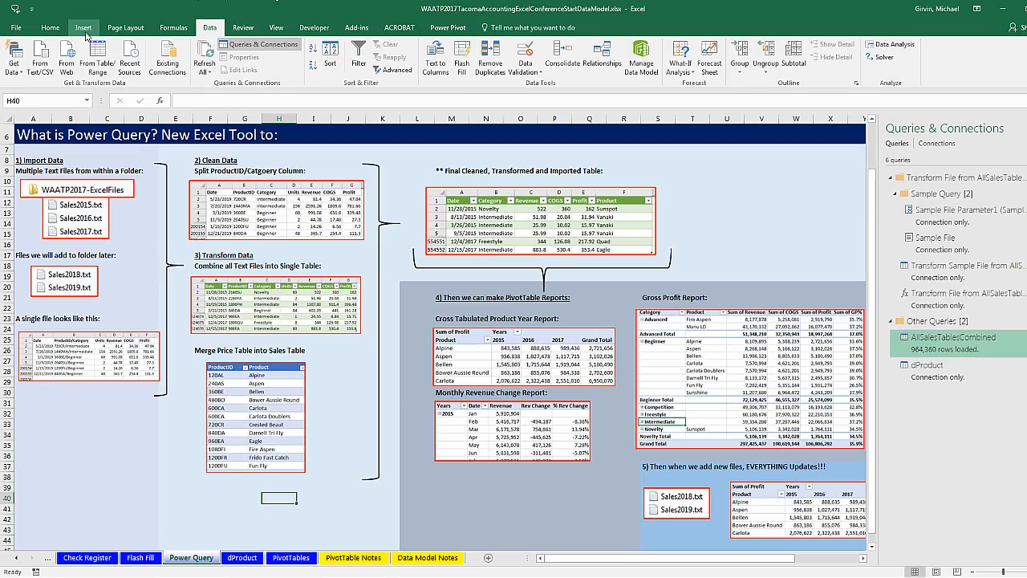
# Create a PivotTable on a new worksheet that uses this workbook's Data Model as its source
pyautogui.click(82, 29)
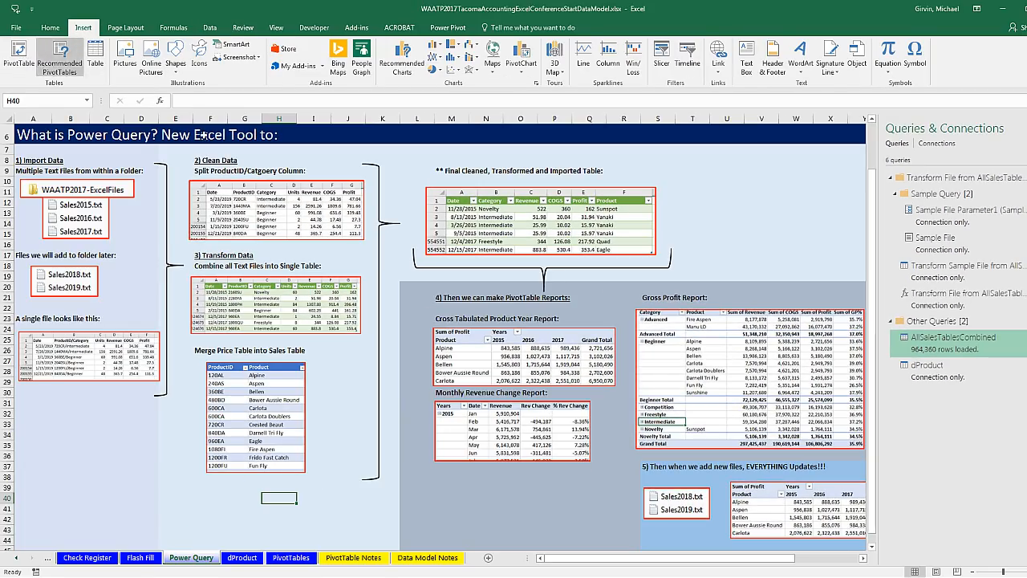
pyautogui.hotkey('alt', 'n')
pyautogui.press('v')
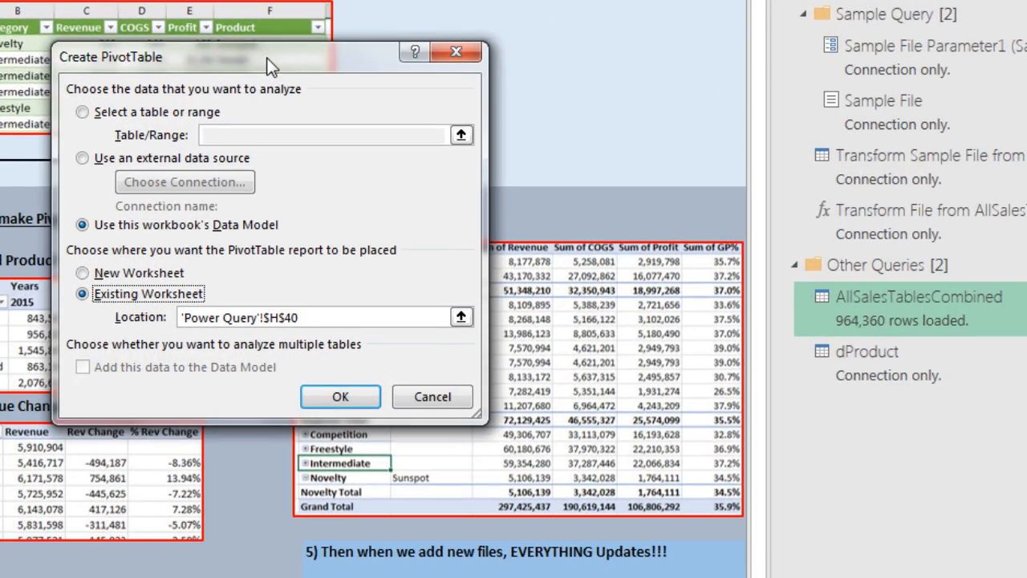
pyautogui.moveTo(270, 64); pyautogui.dragTo(210, 49)
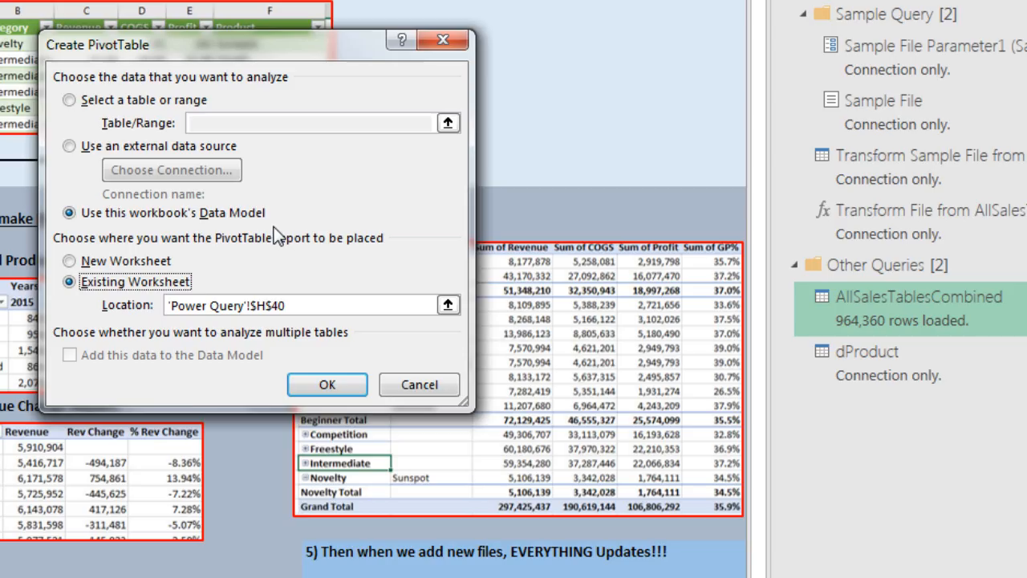
pyautogui.click(69, 101)
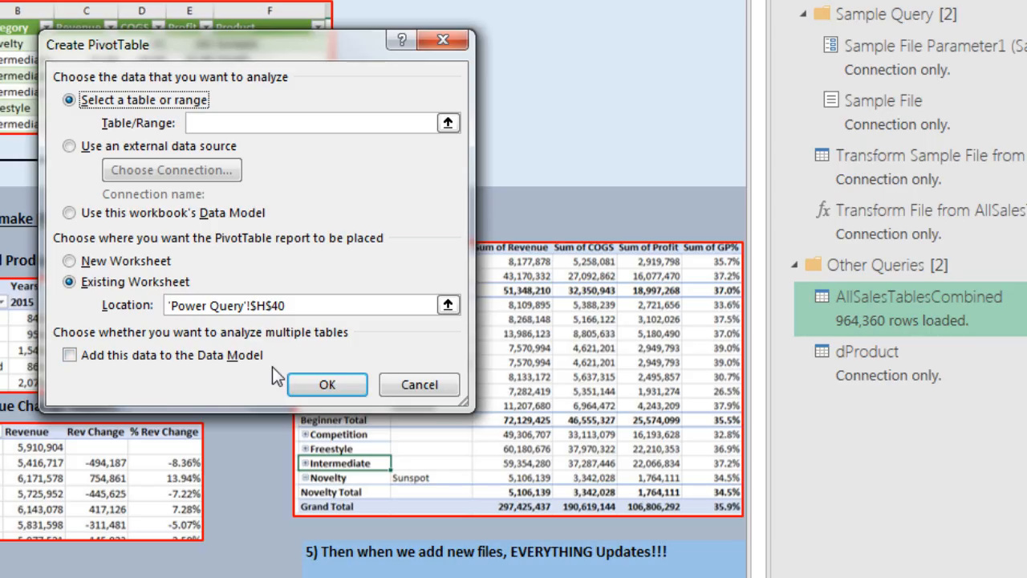
pyautogui.click(73, 215)
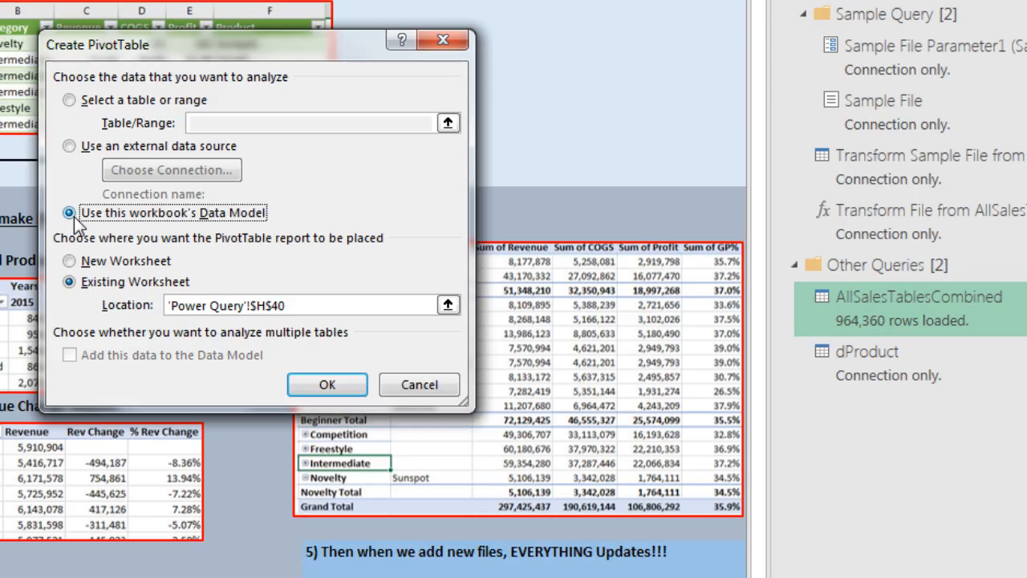
pyautogui.click(85, 261)
pyautogui.click(347, 386)
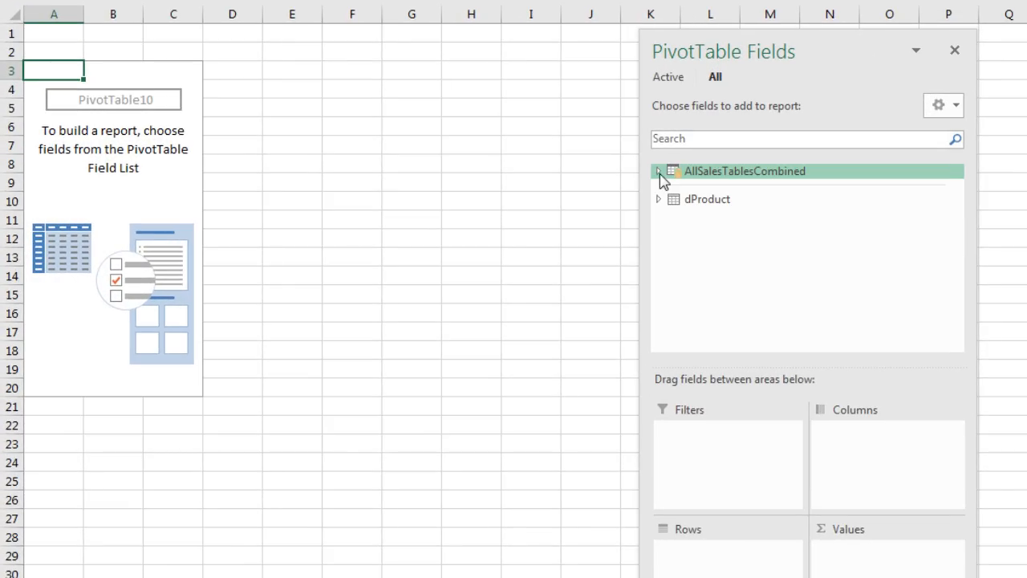
# Build the PivotTable from AllSalesTablesCombined with Category and Product as rows and Revenue as values, and save the workbook
pyautogui.click(659, 173)
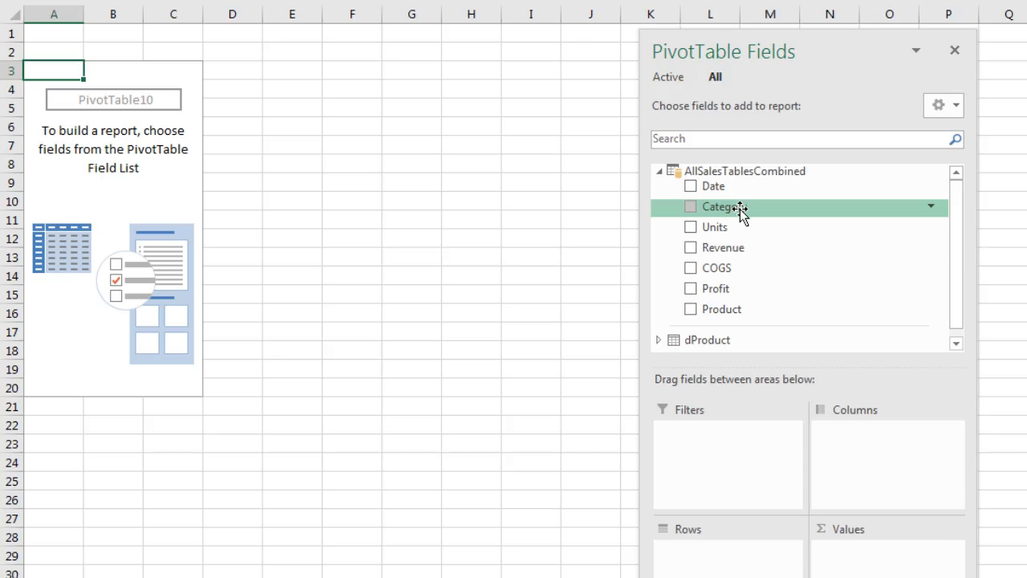
pyautogui.moveTo(740, 208); pyautogui.dragTo(736, 562)
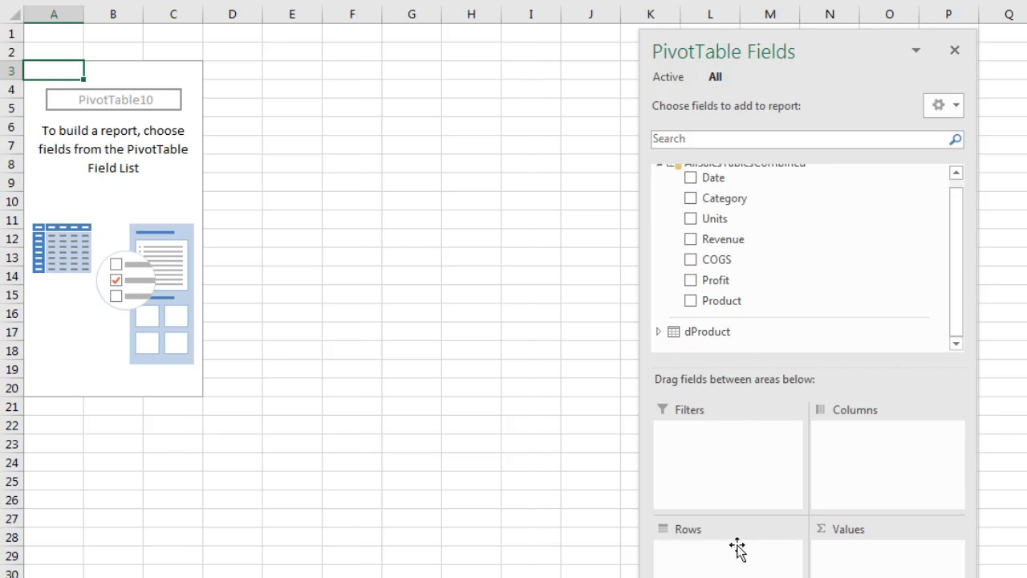
pyautogui.moveTo(719, 303); pyautogui.dragTo(736, 566)
pyautogui.moveTo(715, 240); pyautogui.dragTo(867, 551)
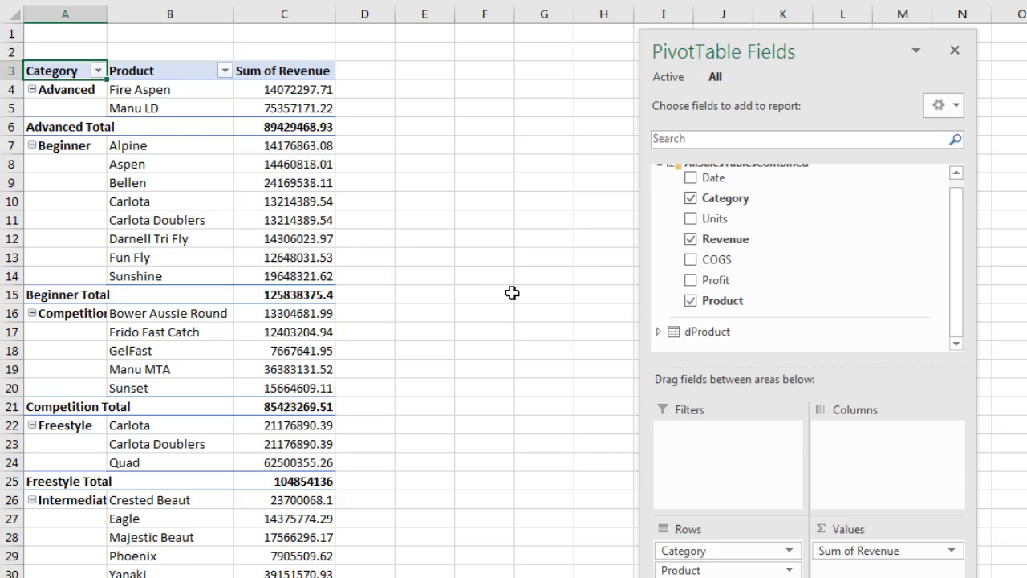
pyautogui.hotkey('ctrl', 's')
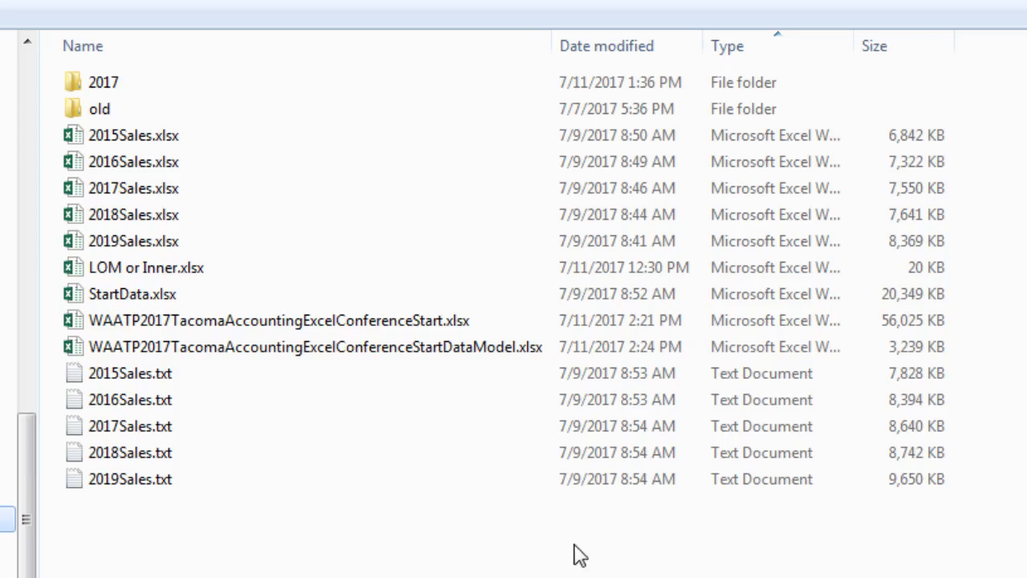
# In File Explorer, compare the file sizes of the ConferenceStart and ConferenceStartDataModel workbooks
pyautogui.click(388, 325)
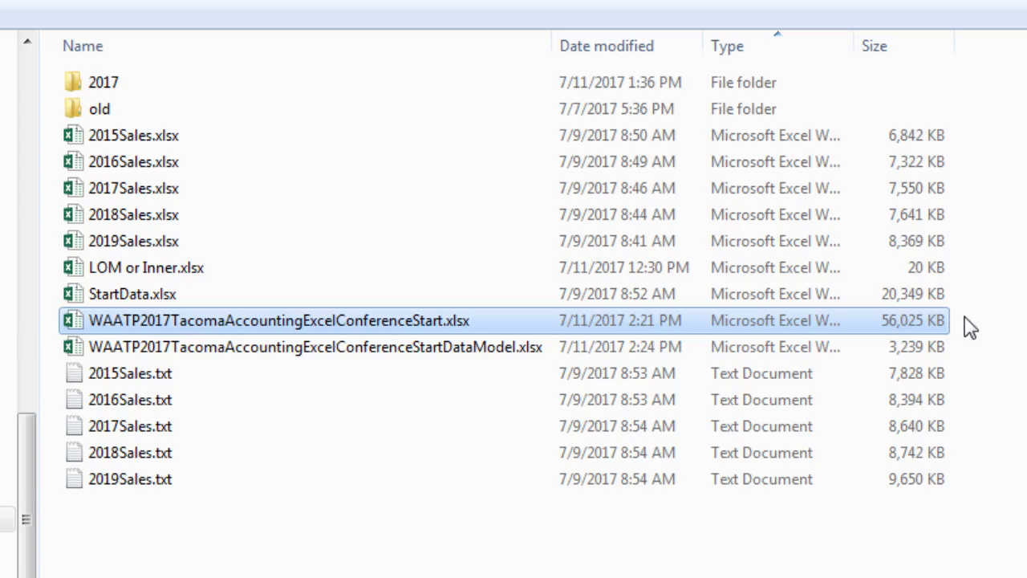
pyautogui.click(423, 353)
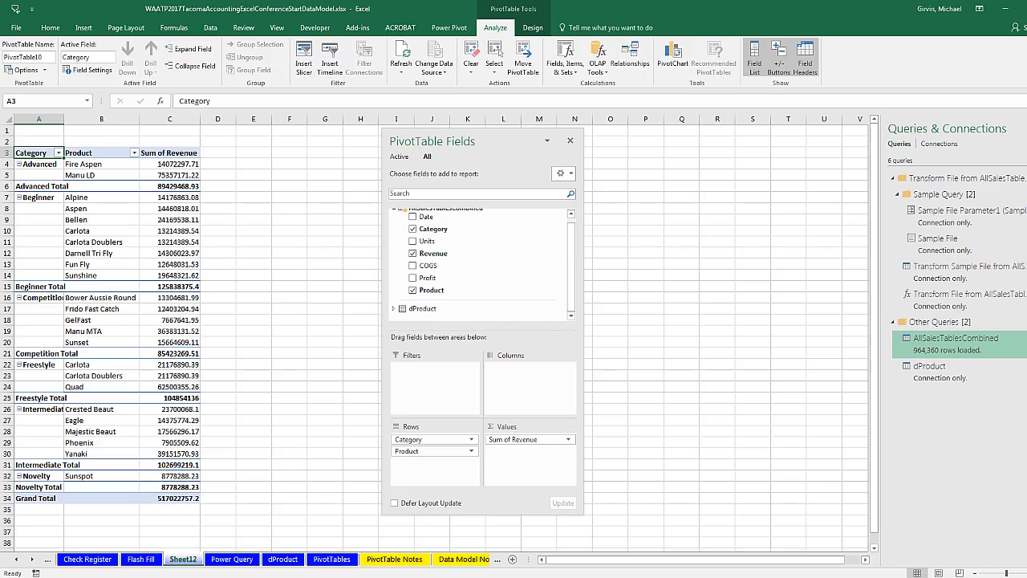
# Switch to the WAATP2017TacomaAccountingExcelConferenceStart.xlsx workbook and review its CrossTab and Month Rev Report PivotTables, moving the field list clear of the Category slicer
pyautogui.hotkey('alt', 'Tab')
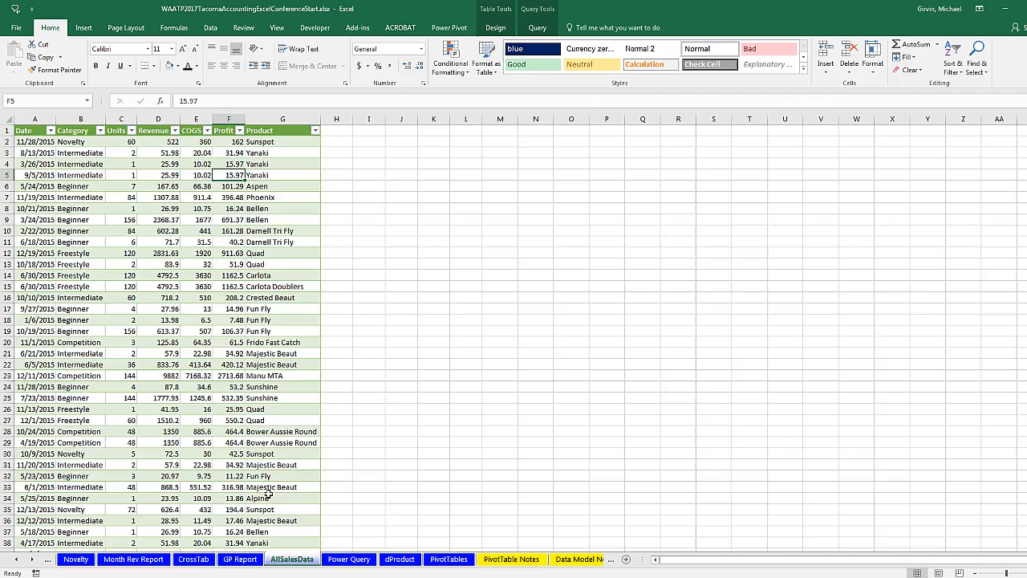
pyautogui.click(240, 559)
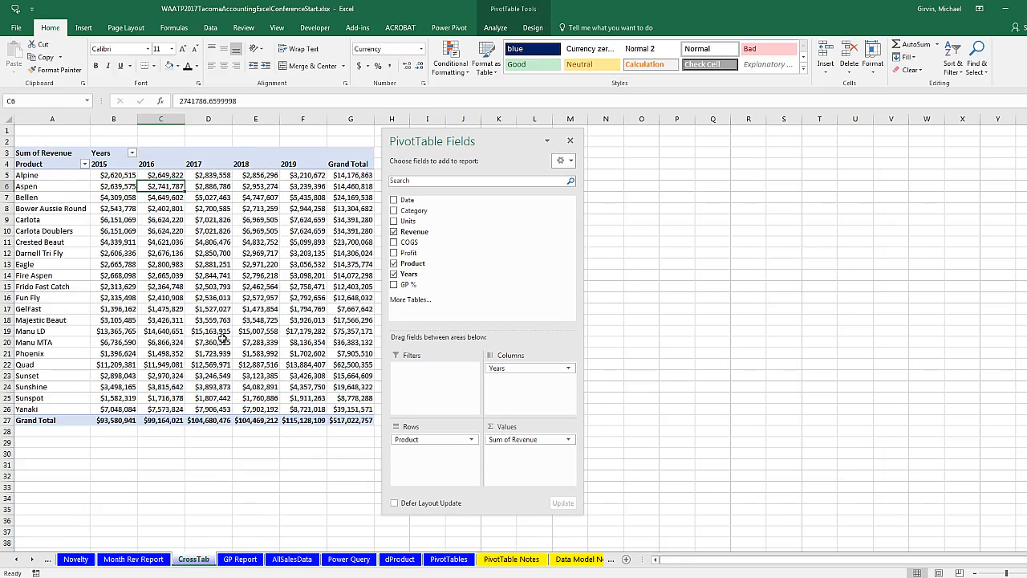
pyautogui.moveTo(452, 140); pyautogui.dragTo(684, 138)
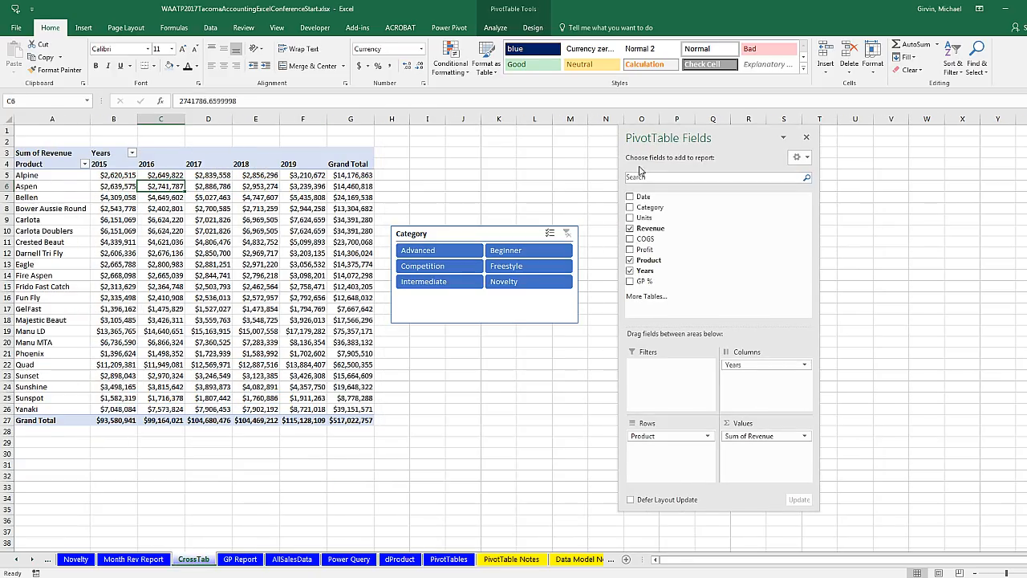
pyautogui.click(125, 562)
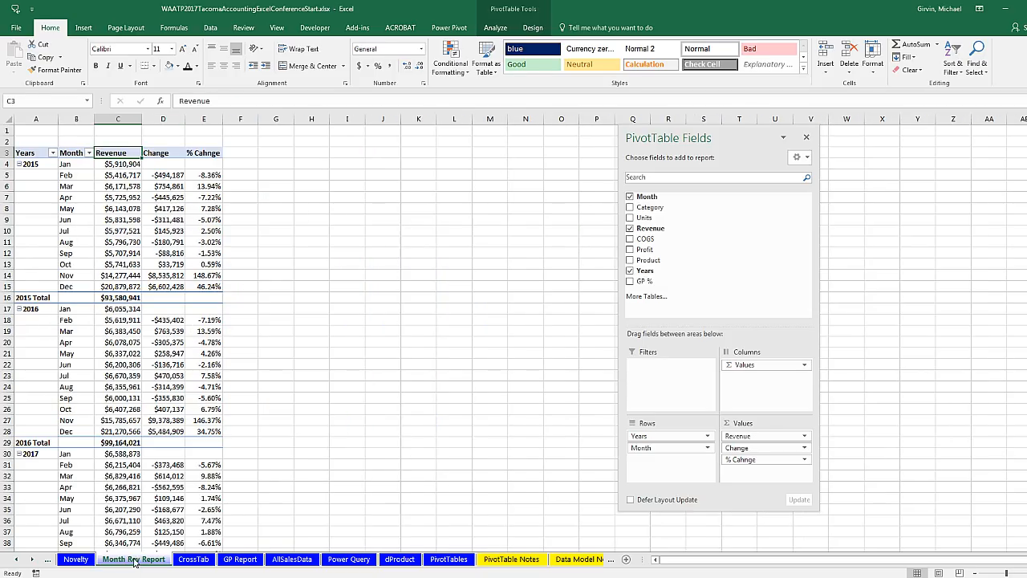